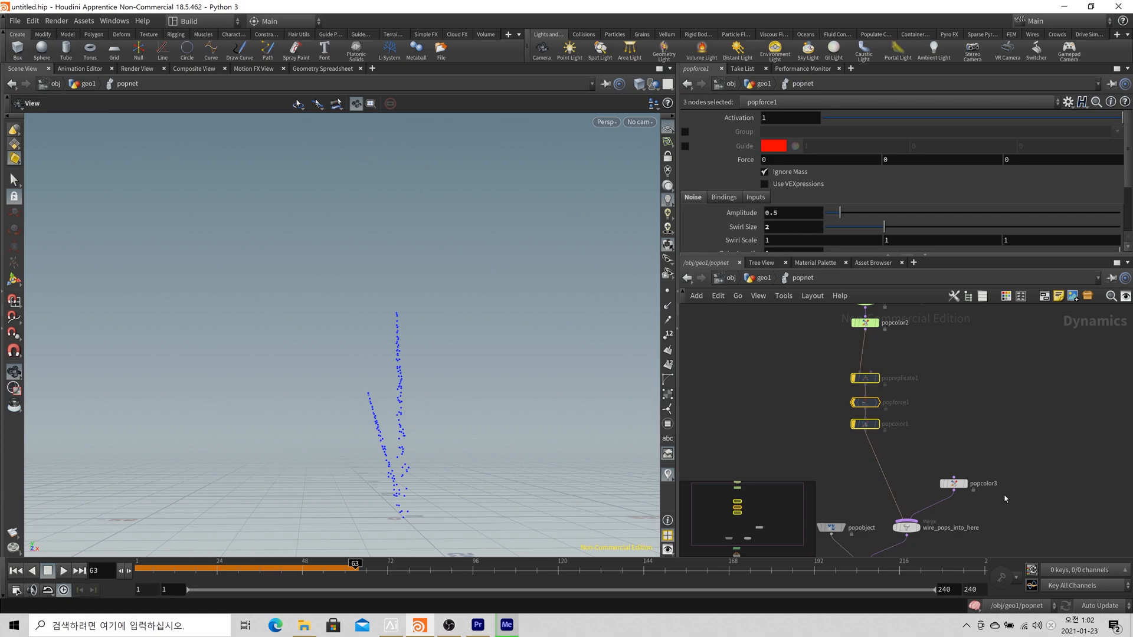
Delete the popcolor3 node and replay the simulation from frame 1
{"action": "left_click", "coordinate": [954, 483]}
{"action": "key", "text": "Delete"}
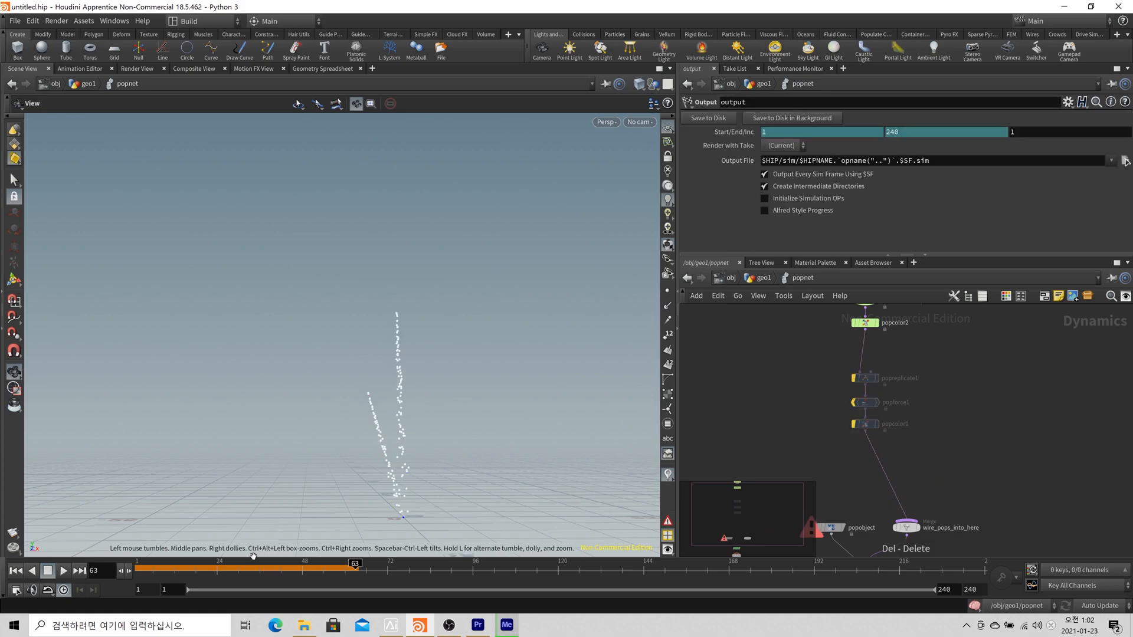
{"action": "left_click", "coordinate": [15, 571]}
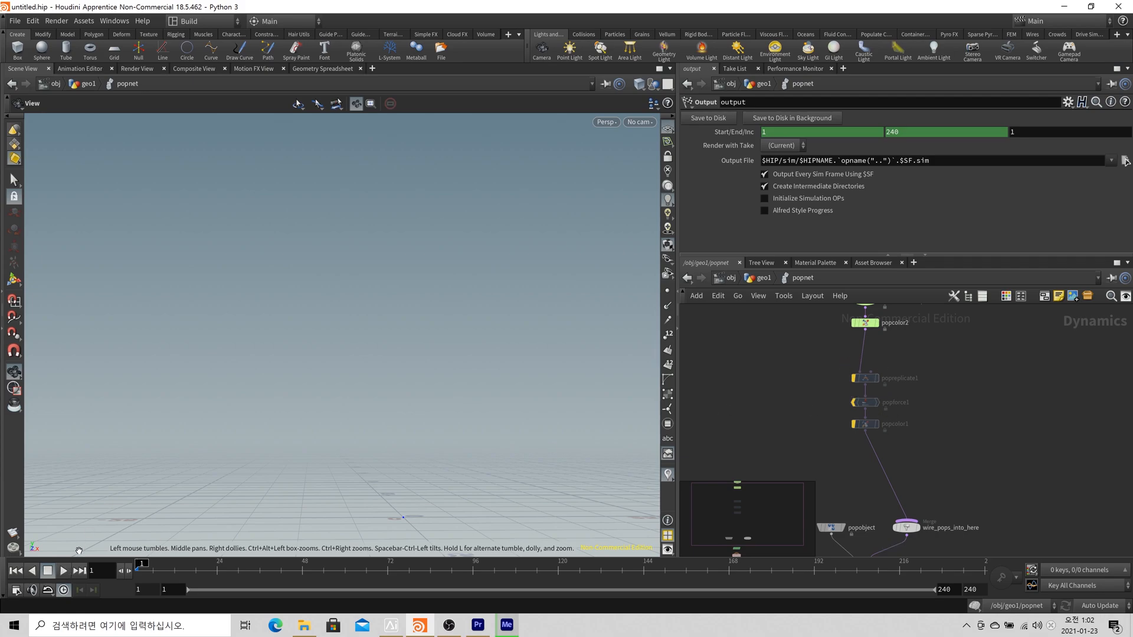
{"action": "left_click", "coordinate": [63, 573]}
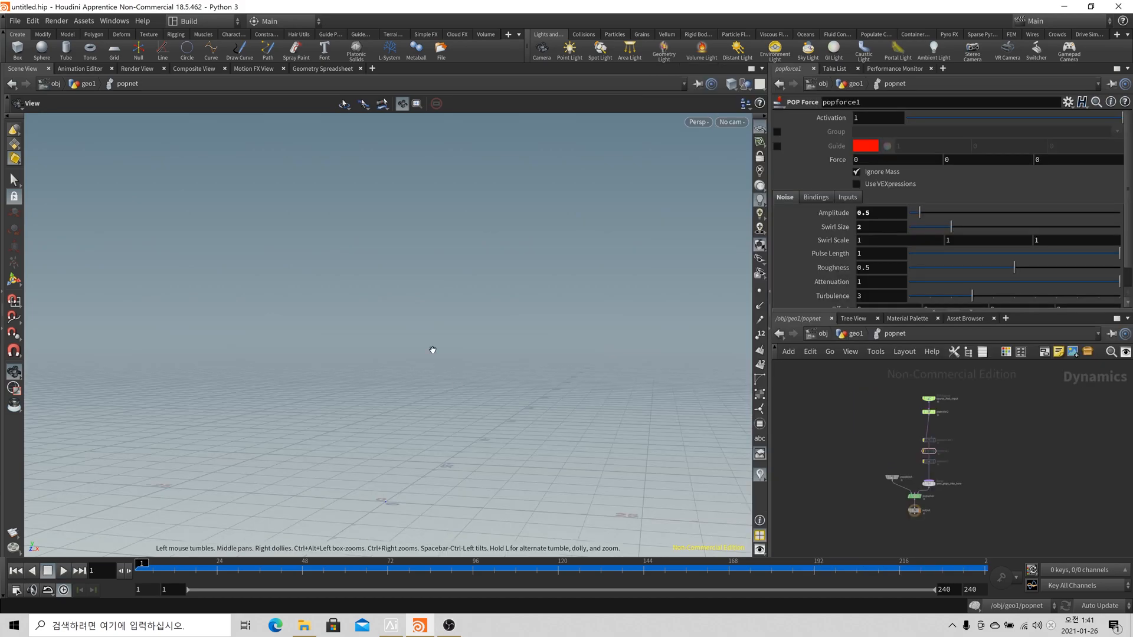
Set the viewport's particle point size to 10 pixels in the display options
{"action": "left_click", "coordinate": [175, 570]}
{"action": "left_click_drag", "start_coordinate": [183, 572], "coordinate": [412, 570]}
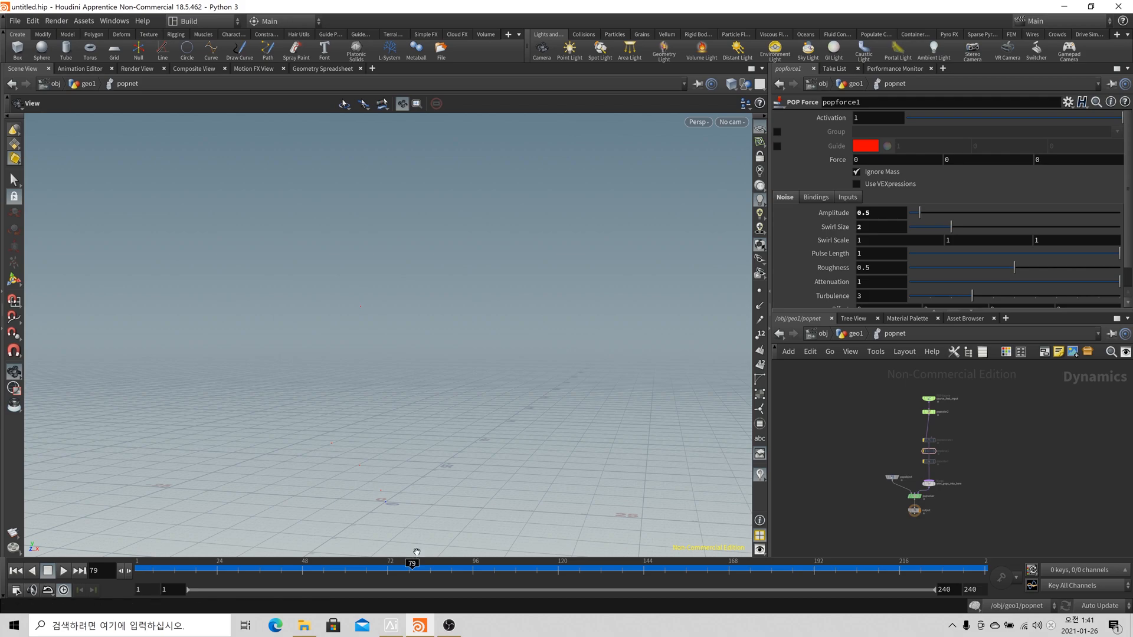
{"action": "key", "text": "d"}
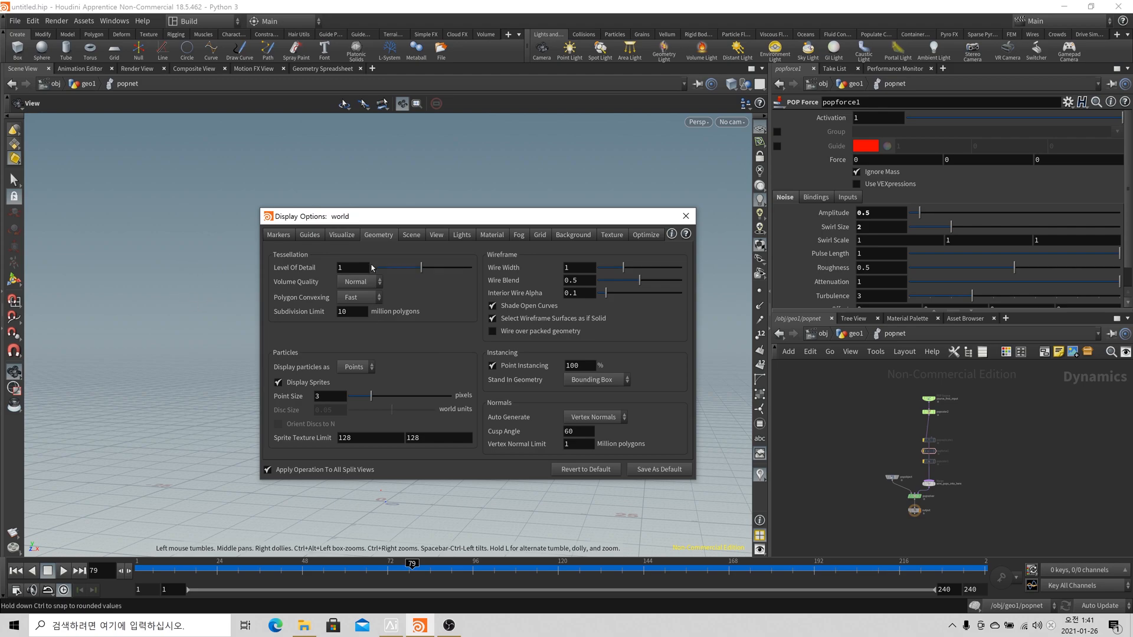
{"action": "left_click", "coordinate": [351, 238]}
{"action": "left_click", "coordinate": [383, 237]}
{"action": "left_click_drag", "start_coordinate": [328, 397], "coordinate": [266, 417]}
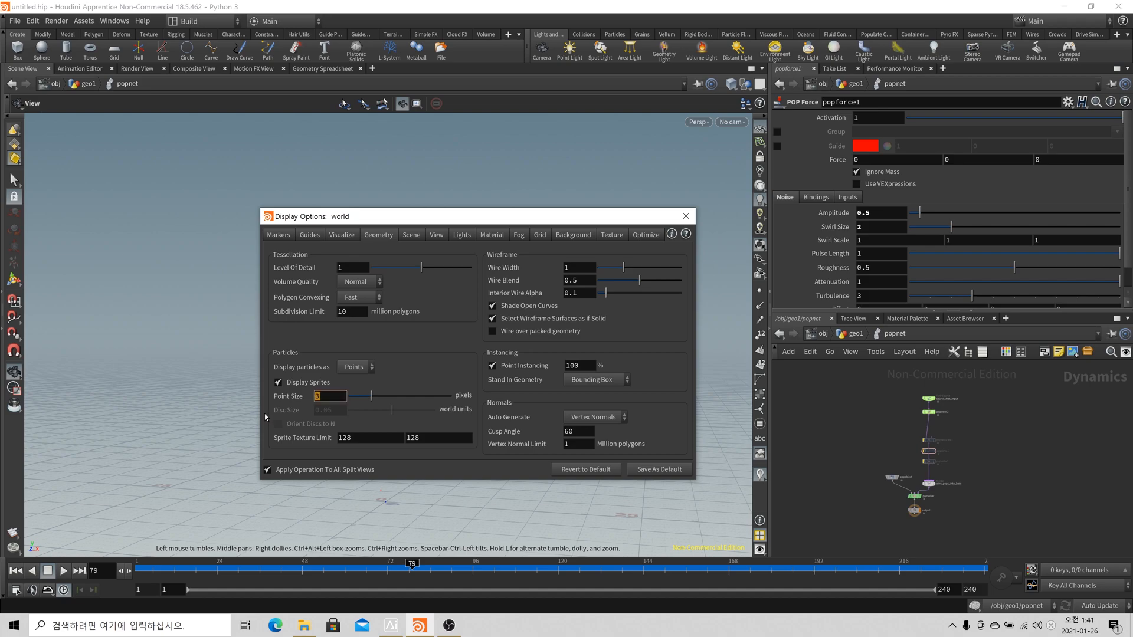
{"action": "type", "text": "10"}
{"action": "key", "text": "Return"}
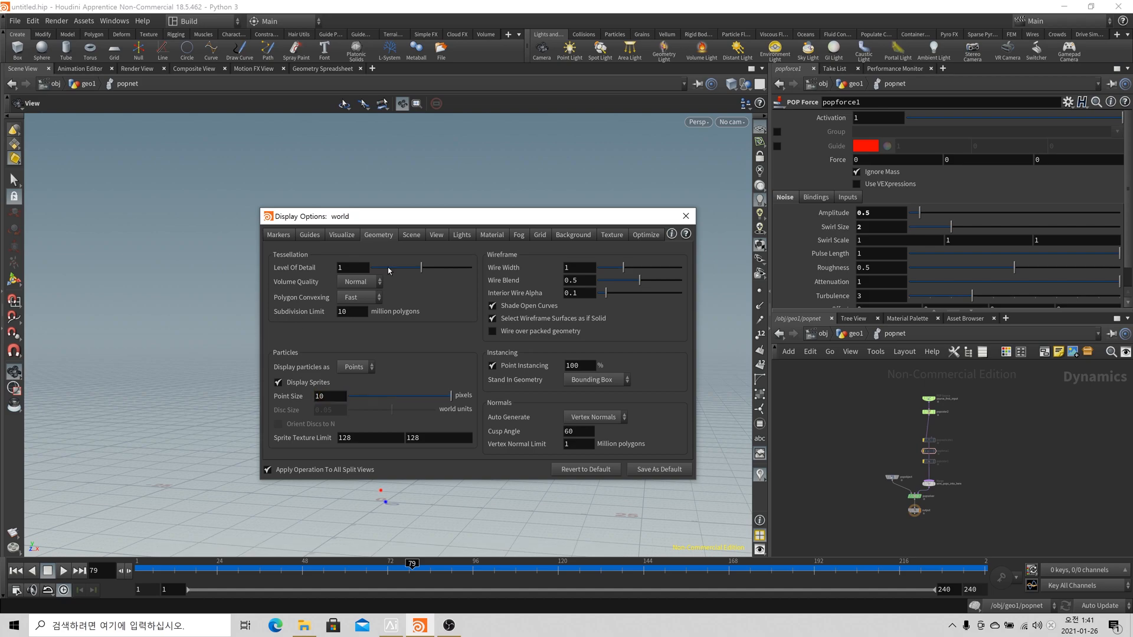
{"action": "left_click", "coordinate": [686, 216]}
Scrub the simulation forward to frame 157 and examine the particles from a lower viewing angle
{"action": "left_click_drag", "start_coordinate": [236, 570], "coordinate": [430, 570]}
{"action": "left_click_drag", "start_coordinate": [372, 463], "coordinate": [435, 379]}
{"action": "left_click_drag", "start_coordinate": [432, 571], "coordinate": [462, 572]}
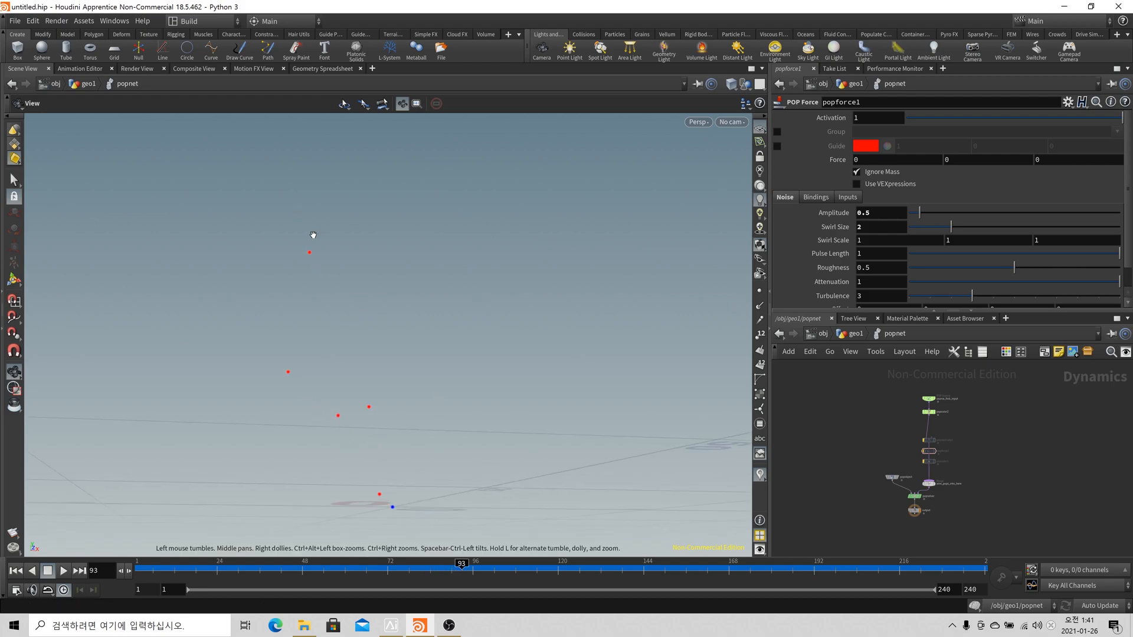
{"action": "left_click", "coordinate": [476, 571]}
{"action": "left_click_drag", "start_coordinate": [476, 570], "coordinate": [688, 588]}
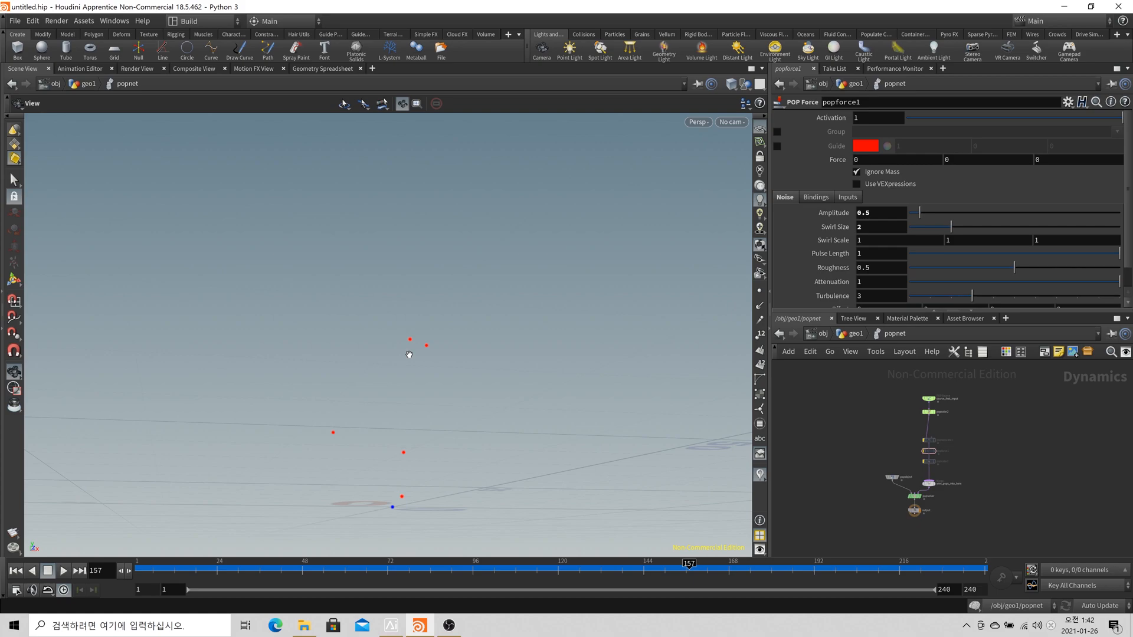
Move the Geometry Spreadsheet into the parameter pane group and widen that pane
{"action": "left_click", "coordinate": [334, 70]}
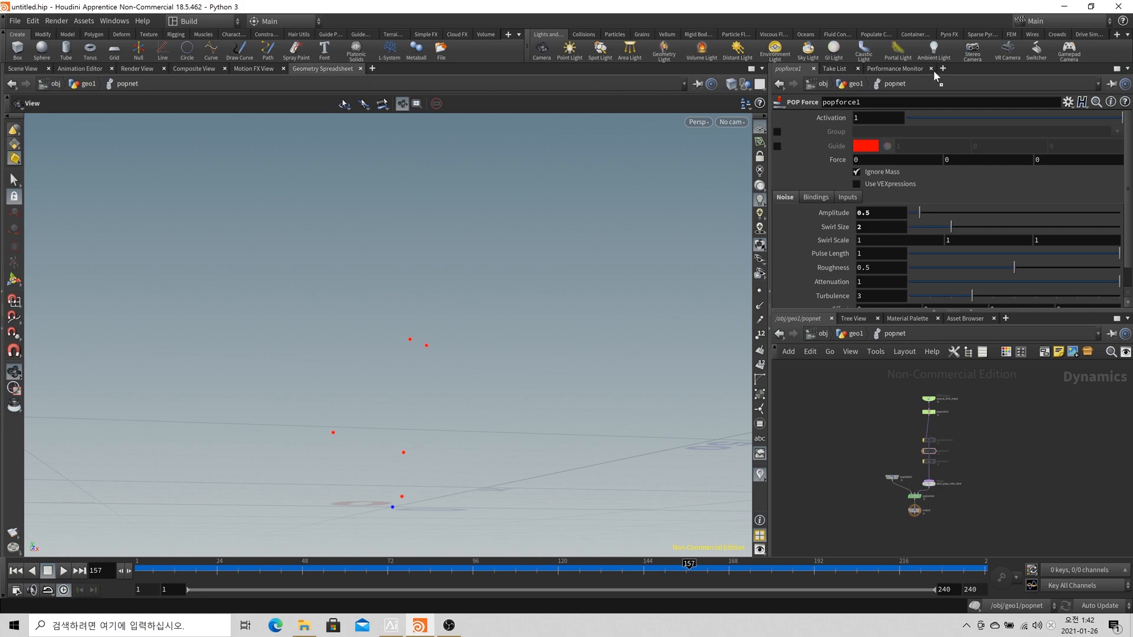
{"action": "left_click_drag", "start_coordinate": [934, 70], "coordinate": [934, 72]}
{"action": "left_click_drag", "start_coordinate": [771, 177], "coordinate": [611, 192]}
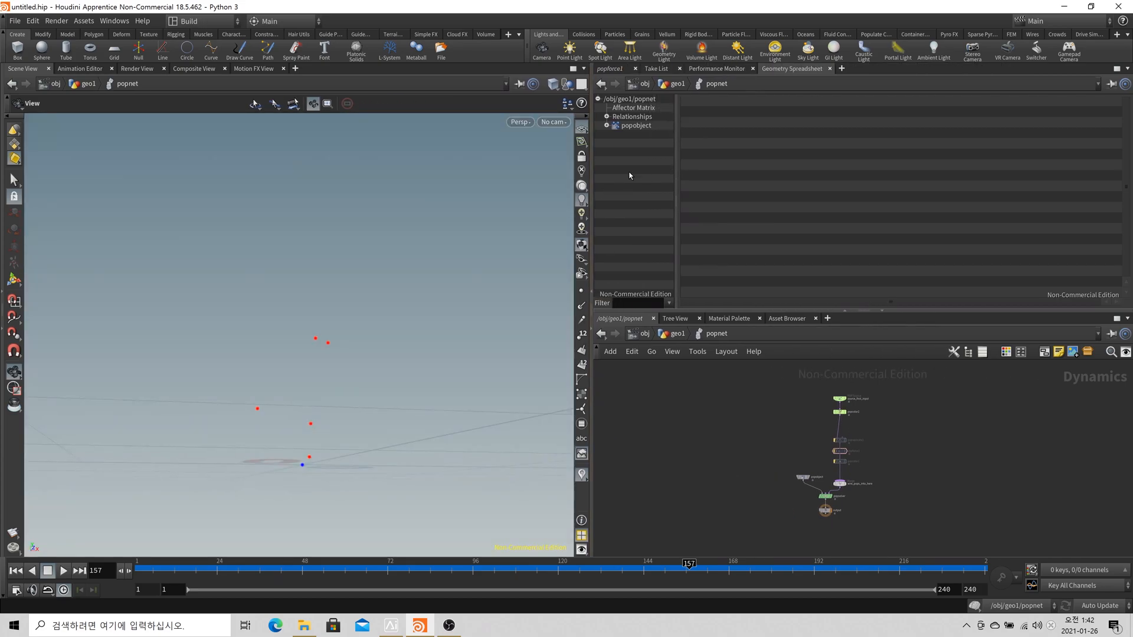
Show popobject's Geometry data in the spreadsheet and examine the age, dead and life columns
{"action": "left_click", "coordinate": [607, 126]}
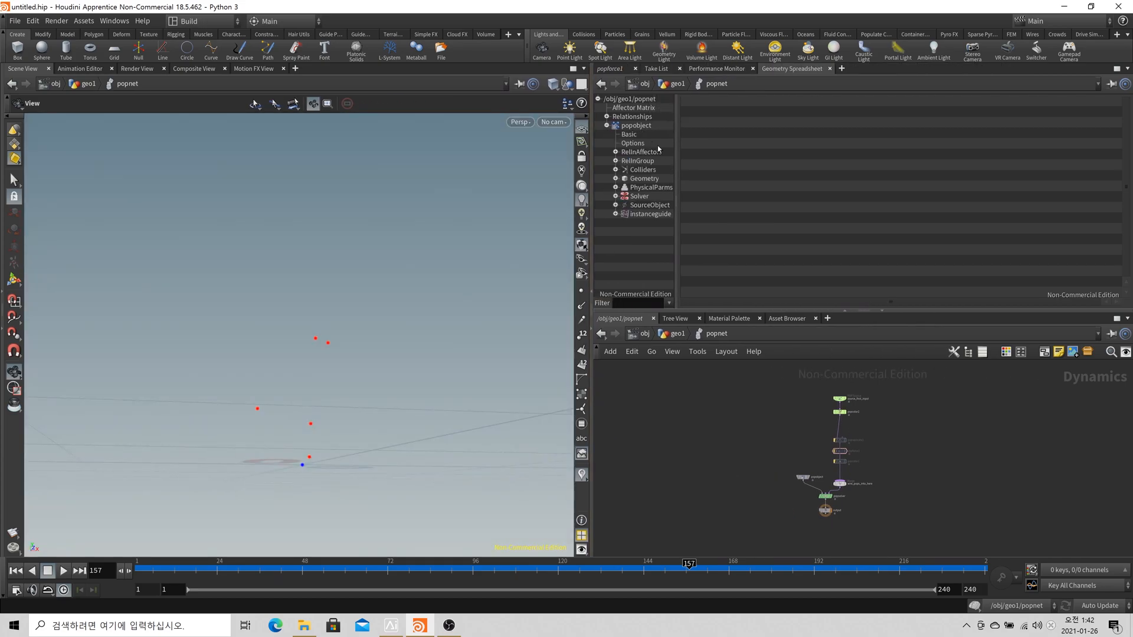
{"action": "left_click", "coordinate": [645, 179]}
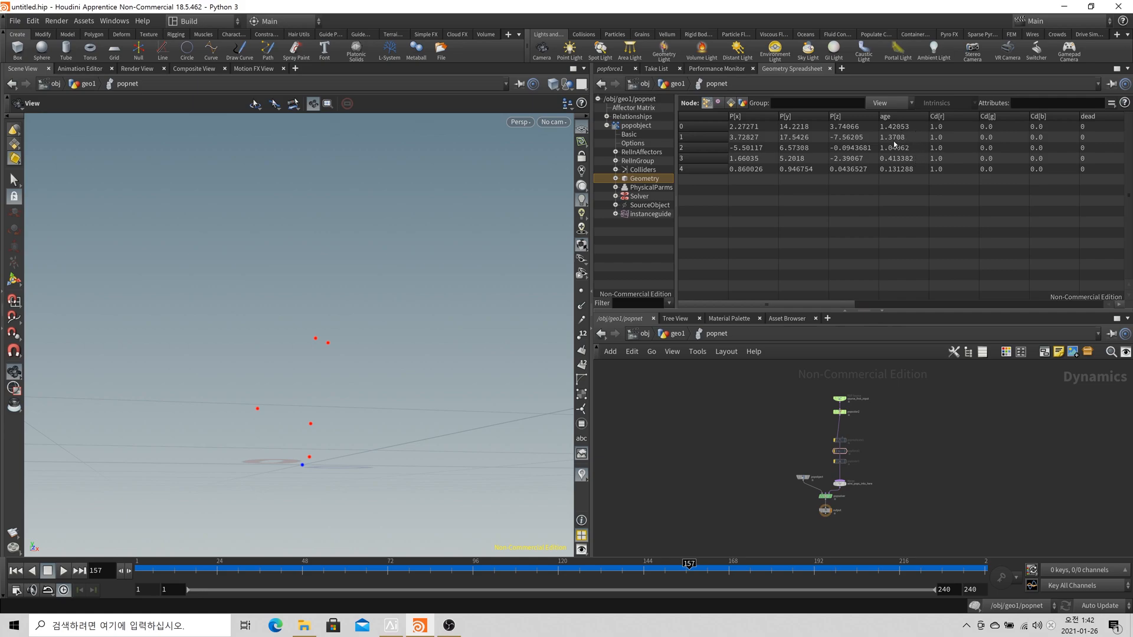
{"action": "left_click_drag", "start_coordinate": [838, 303], "coordinate": [948, 303]}
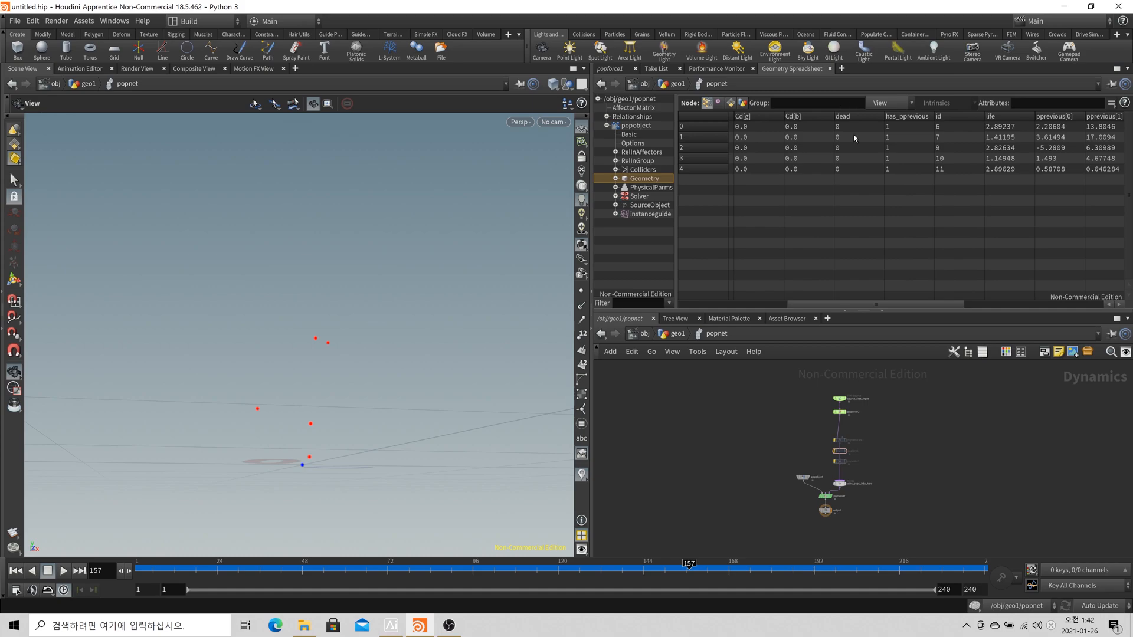
{"action": "left_click_drag", "start_coordinate": [947, 303], "coordinate": [984, 304]}
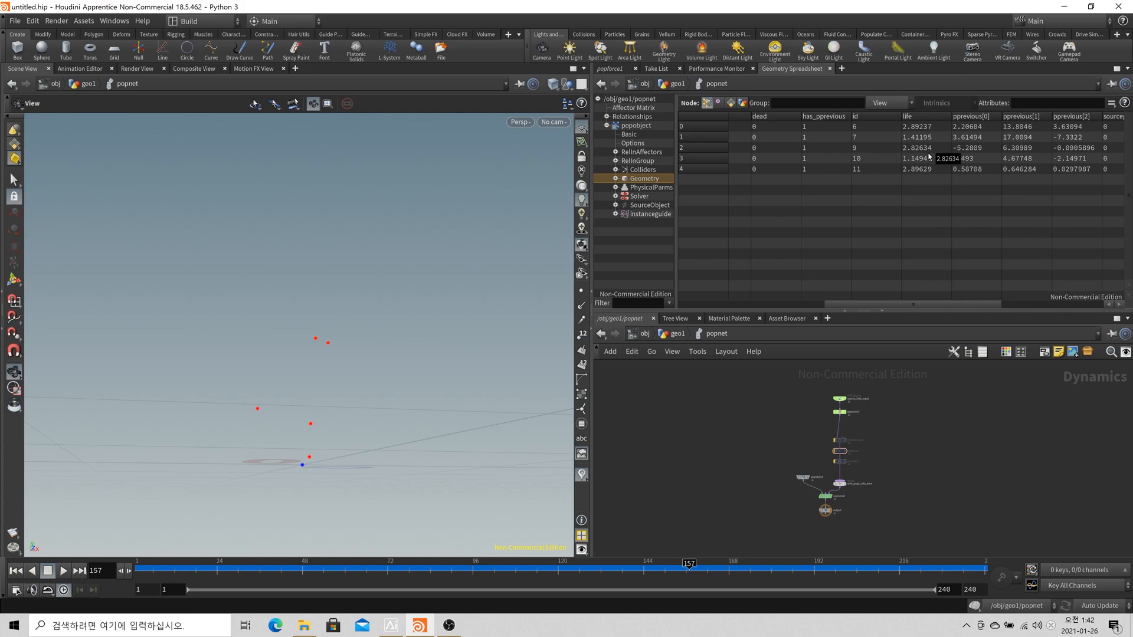
Filter the spreadsheet's attributes to dead, life and age
{"action": "left_click", "coordinate": [1047, 104]}
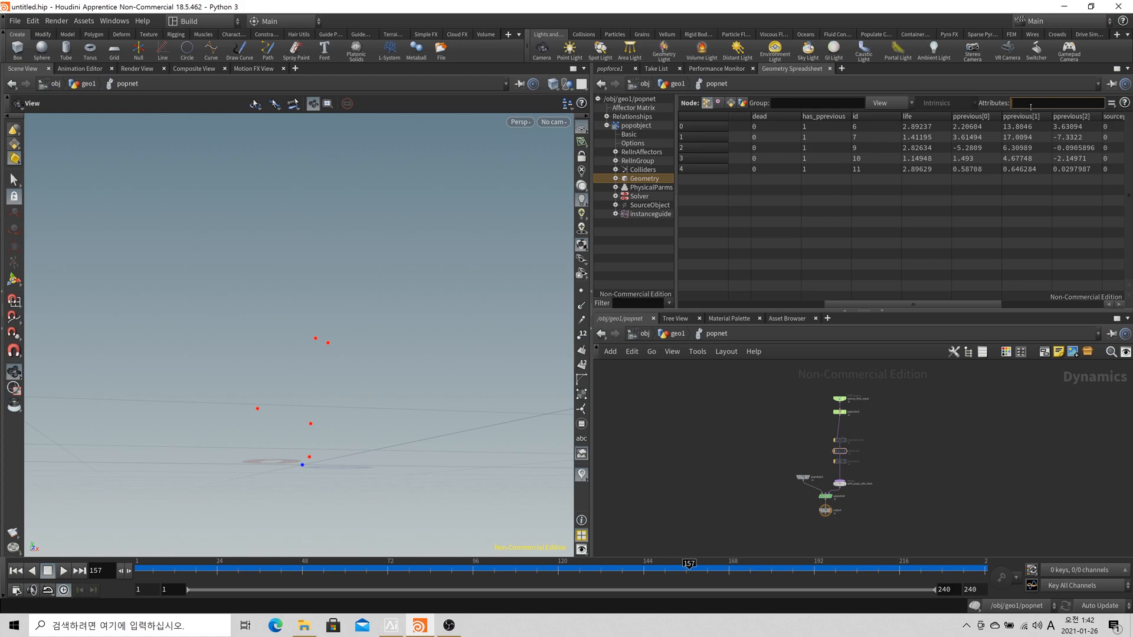
{"action": "type", "text": "dead life age"}
{"action": "key", "text": "Return"}
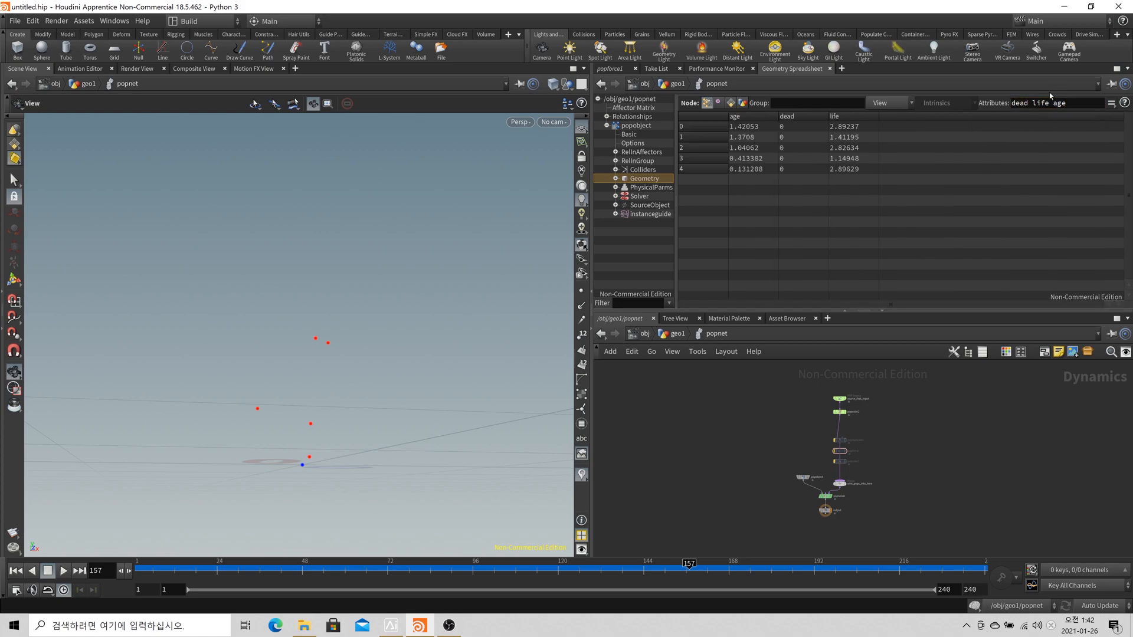
Go to frame 29 and inspect the life expectancy and life variance settings of the source_first_input node
{"action": "left_click_drag", "start_coordinate": [154, 575], "coordinate": [236, 578]}
{"action": "left_click", "coordinate": [149, 568]}
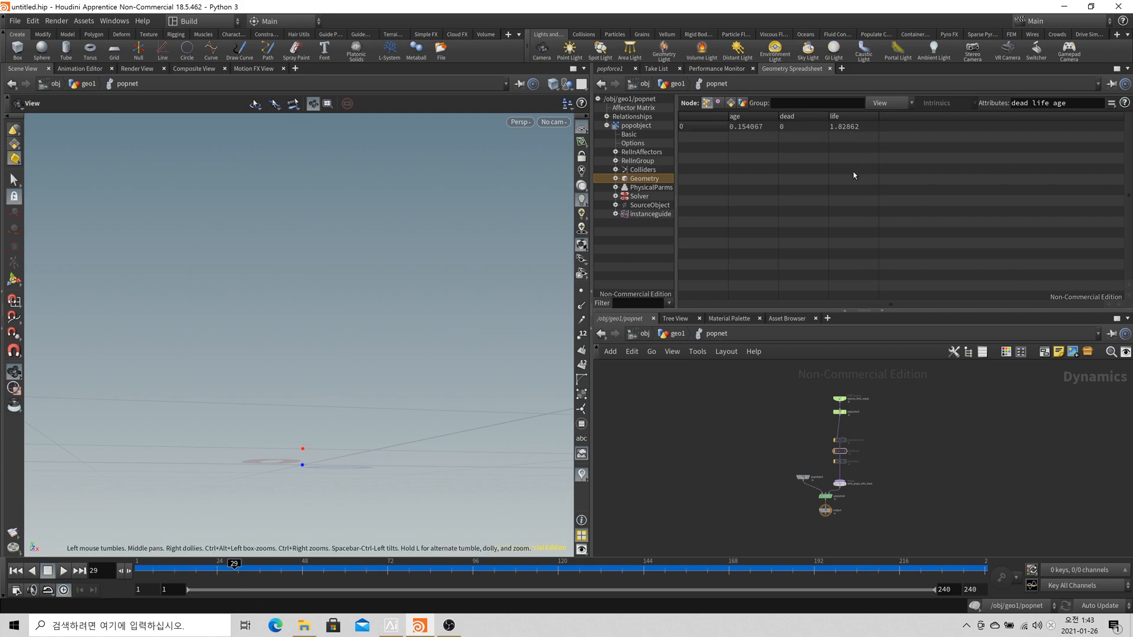
{"action": "scroll", "coordinate": [813, 402], "scroll_direction": "up", "scroll_amount": 5}
{"action": "left_click", "coordinate": [795, 394]}
{"action": "middle_click_drag", "start_coordinate": [886, 442], "coordinate": [801, 467]}
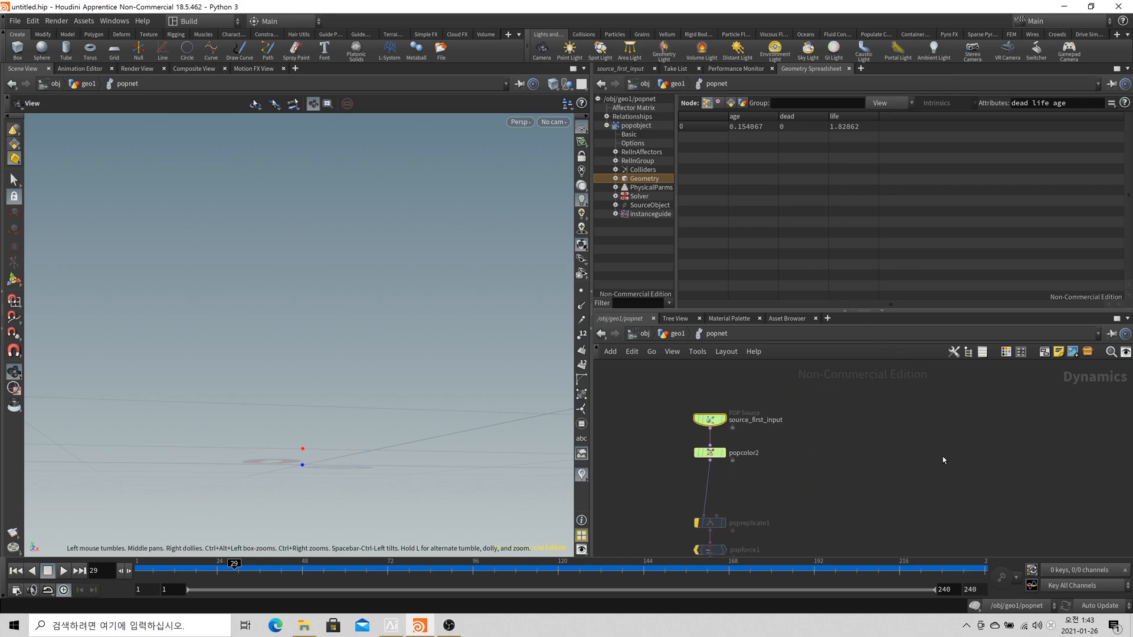
{"action": "key", "text": "p"}
{"action": "scroll", "coordinate": [1013, 503], "scroll_direction": "down", "scroll_amount": 2}
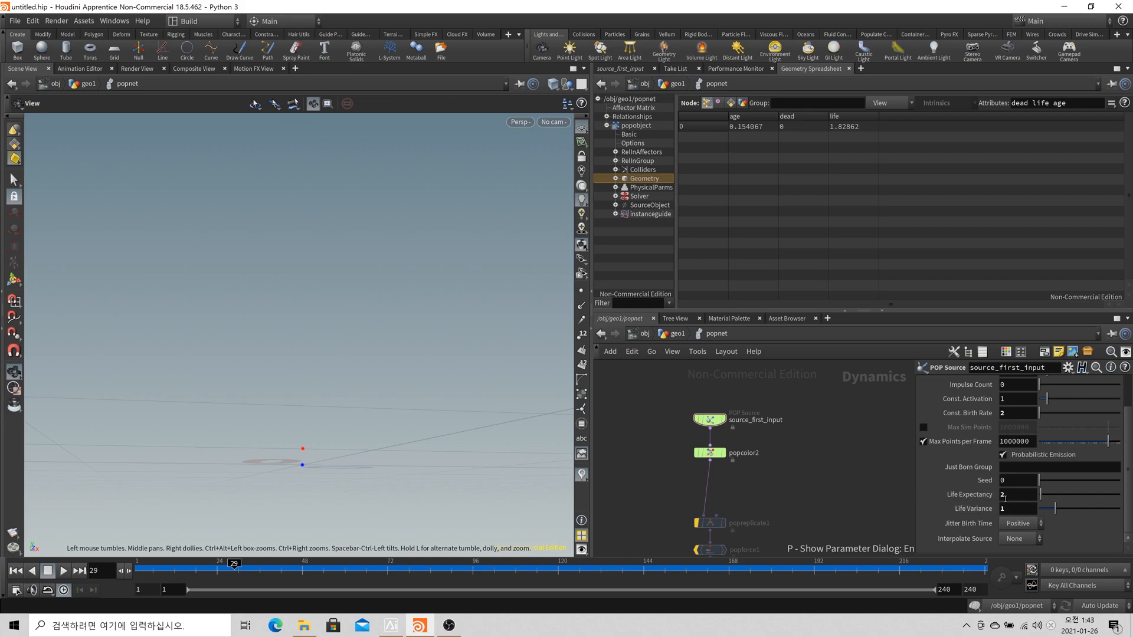
{"action": "key", "text": "p"}
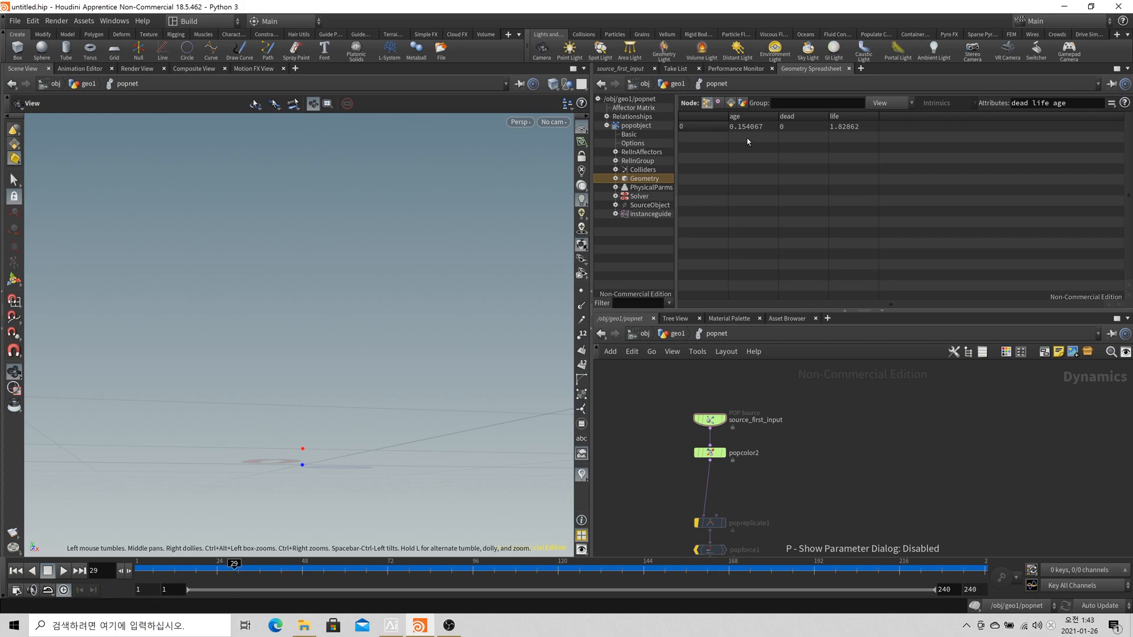
Advance to frame 70 and step between frames 69 and 70 to compare particle age with life
{"action": "left_click_drag", "start_coordinate": [234, 570], "coordinate": [363, 568]}
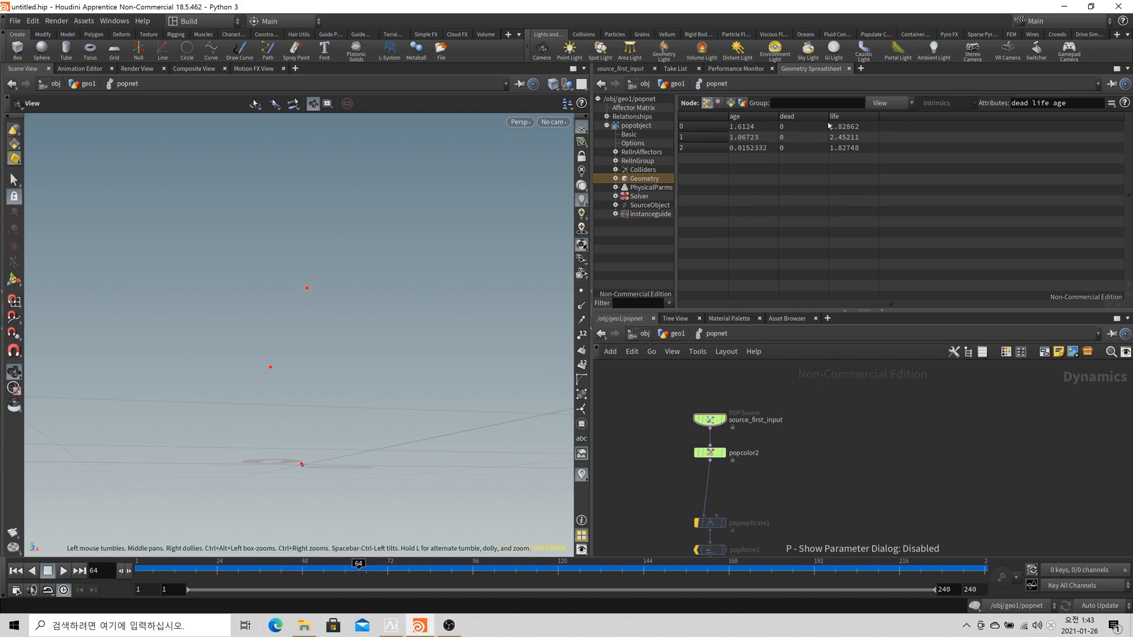
{"action": "left_click", "coordinate": [129, 572]}
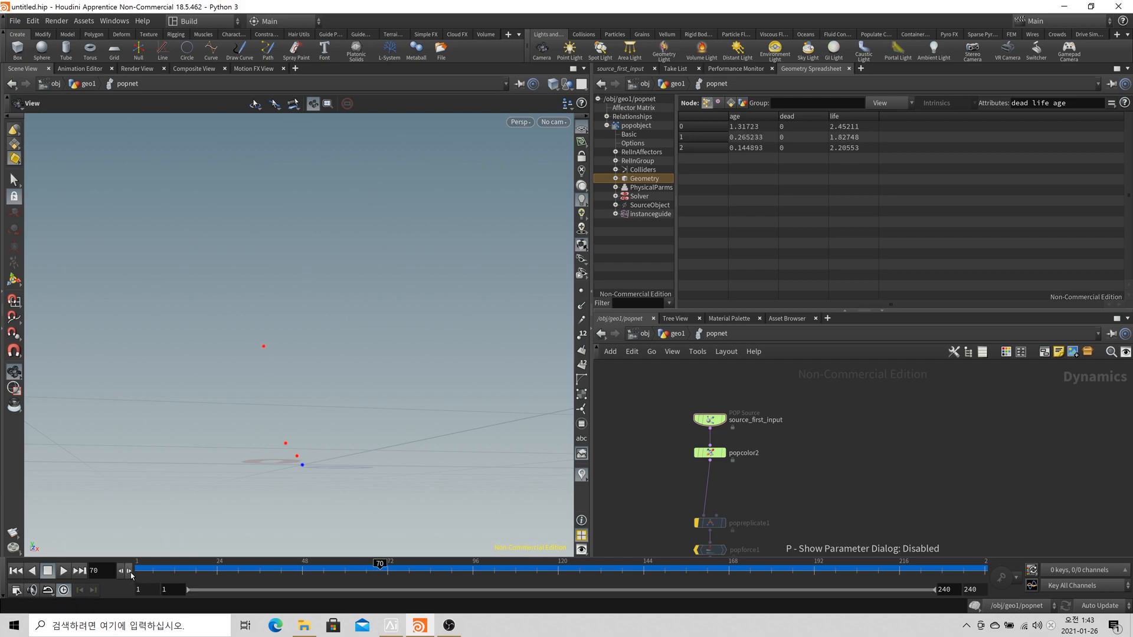
{"action": "left_click", "coordinate": [120, 572]}
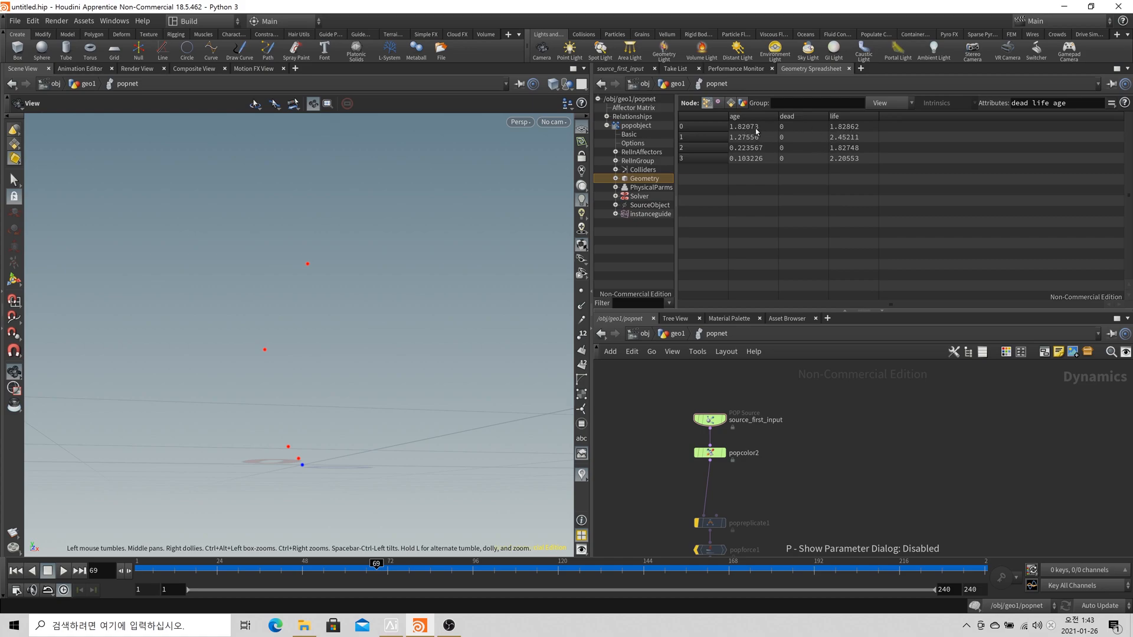
{"action": "left_click", "coordinate": [130, 576]}
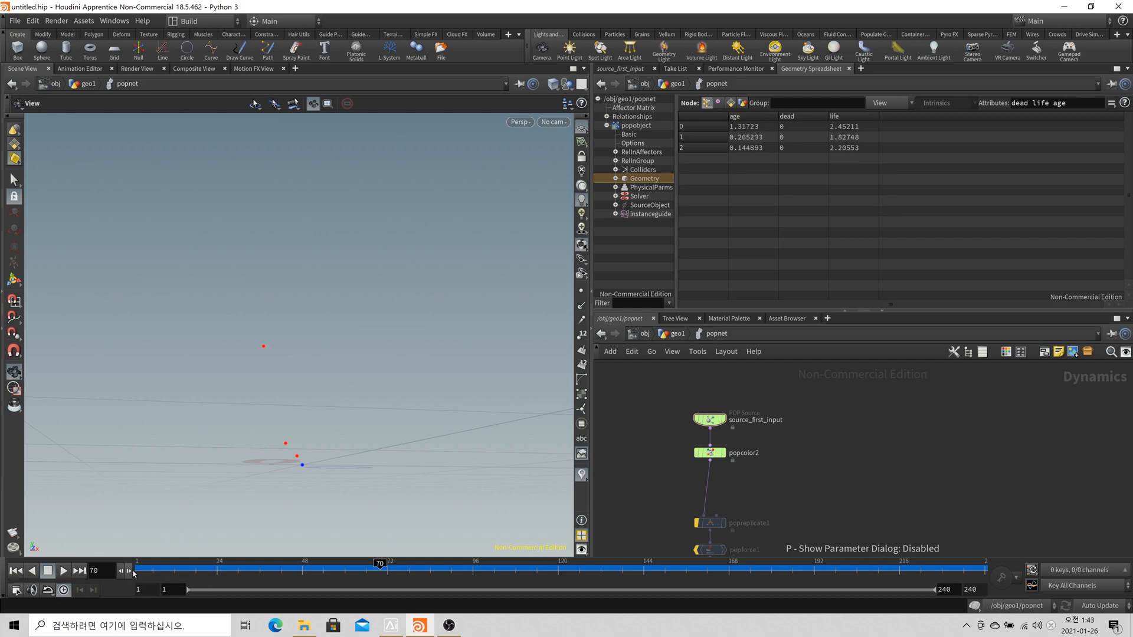
Scrub through further frames to watch the particles expire, and return to frame 1
{"action": "left_click", "coordinate": [376, 566]}
{"action": "left_click_drag", "start_coordinate": [376, 565], "coordinate": [490, 526]}
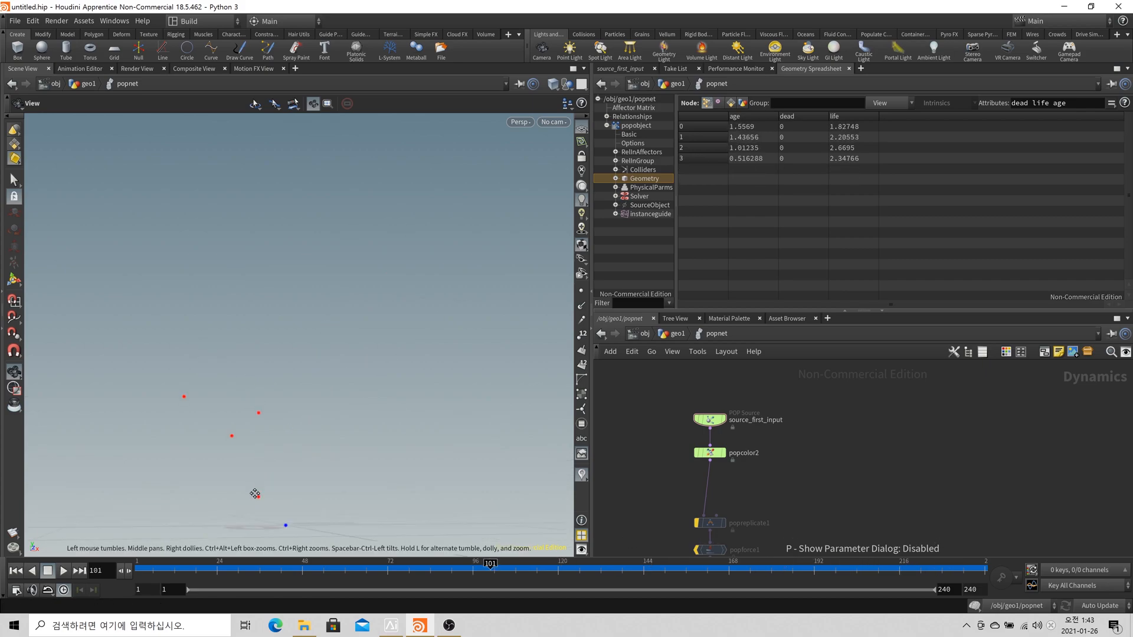
{"action": "left_click_drag", "start_coordinate": [376, 568], "coordinate": [670, 602]}
{"action": "left_click_drag", "start_coordinate": [231, 567], "coordinate": [138, 565]}
Select the popsolver node and display its parameters over the network view
{"action": "key", "text": "h"}
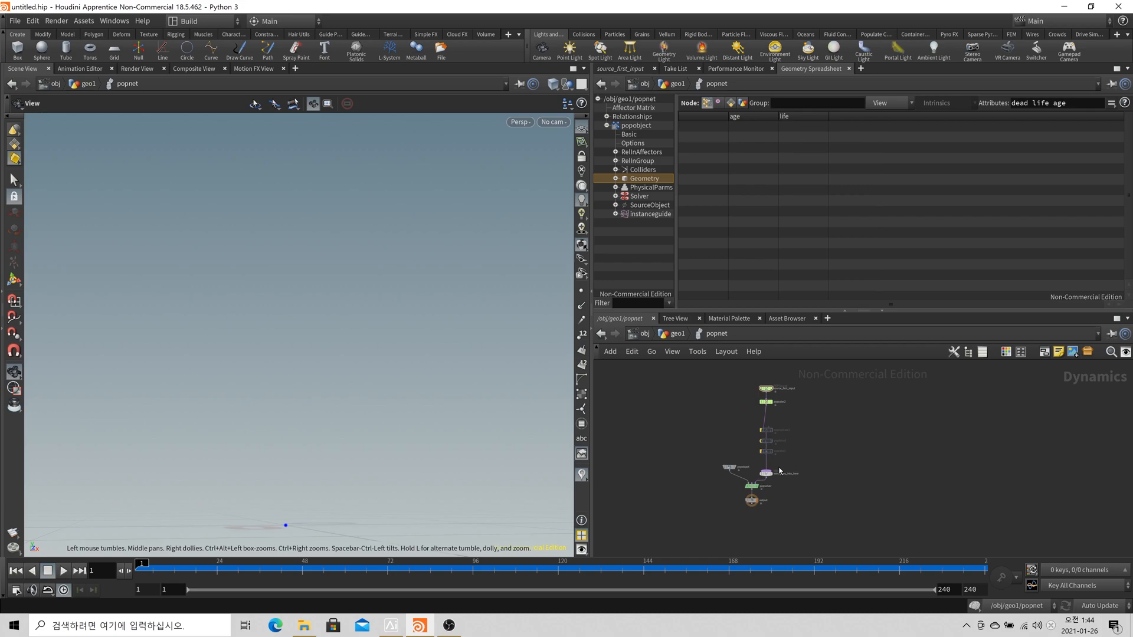
{"action": "scroll", "coordinate": [779, 470], "scroll_direction": "up", "scroll_amount": 5}
{"action": "left_click_drag", "start_coordinate": [754, 522], "coordinate": [675, 497]}
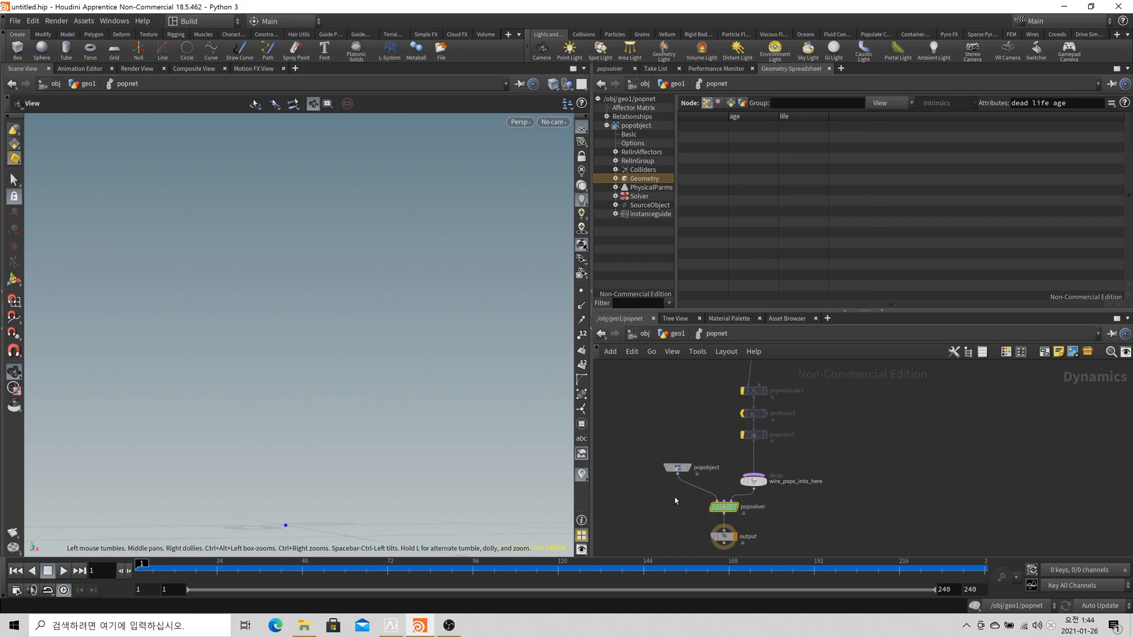
{"action": "middle_click_drag", "start_coordinate": [786, 448], "coordinate": [748, 457]}
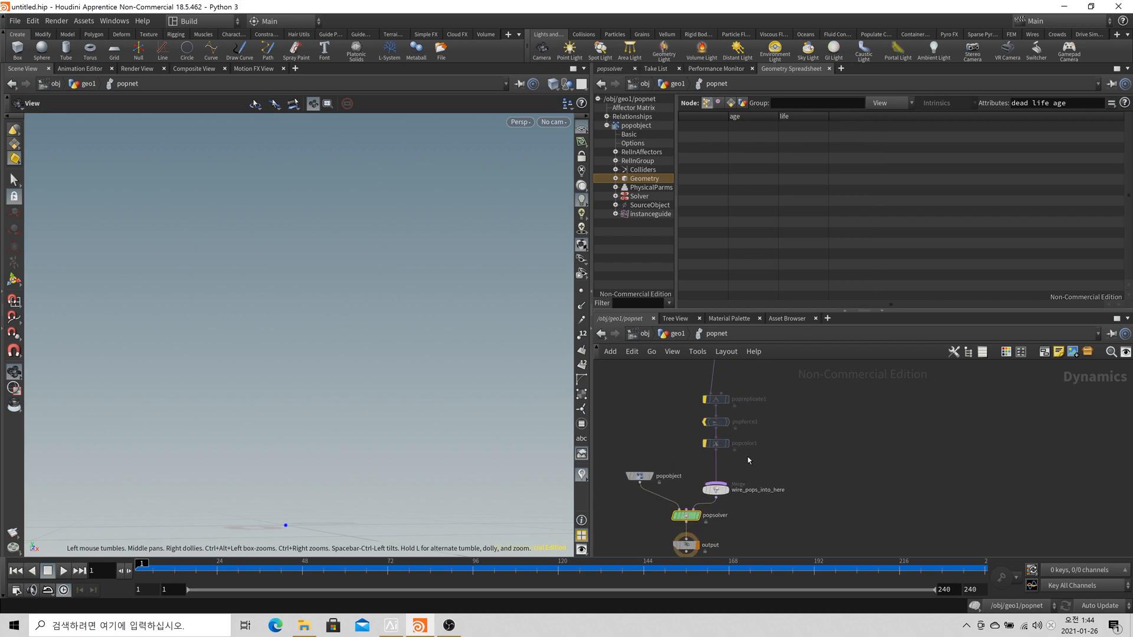
{"action": "left_click", "coordinate": [611, 69]}
{"action": "left_click", "coordinate": [796, 70]}
{"action": "key", "text": "p"}
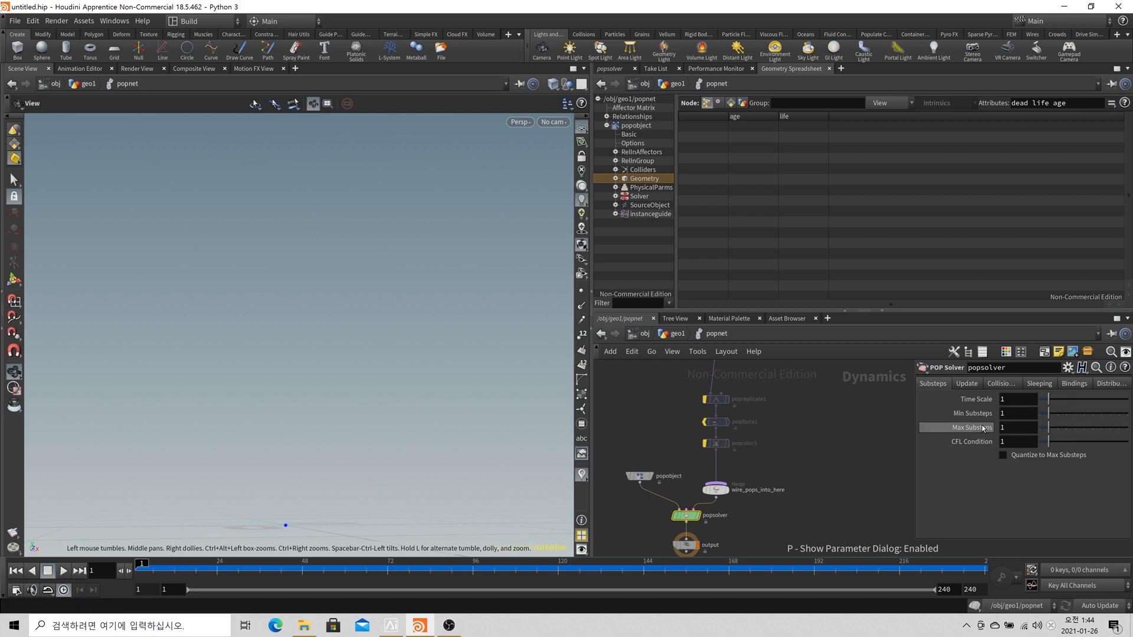
{"action": "key", "text": "p"}
{"action": "key", "text": "p"}
{"action": "key", "text": "p"}
{"action": "key", "text": "p"}
{"action": "key", "text": "p"}
{"action": "key", "text": "p"}
{"action": "key", "text": "p"}
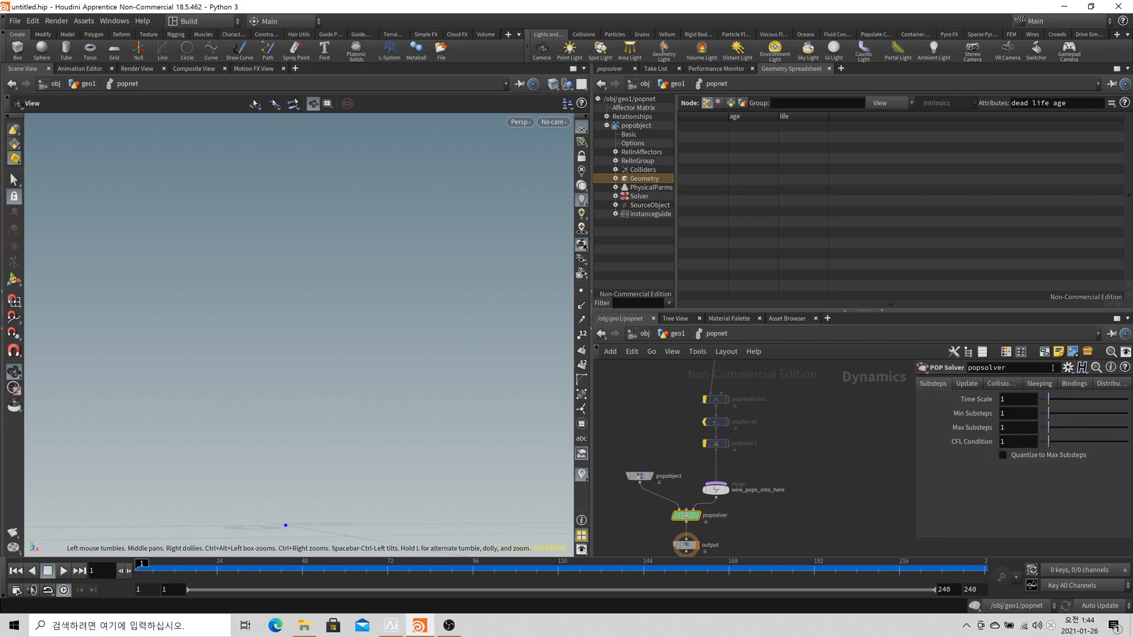
Turn off Reap Particles in the popsolver's update settings and check the dead attribute at frame 70
{"action": "left_click", "coordinate": [966, 384]}
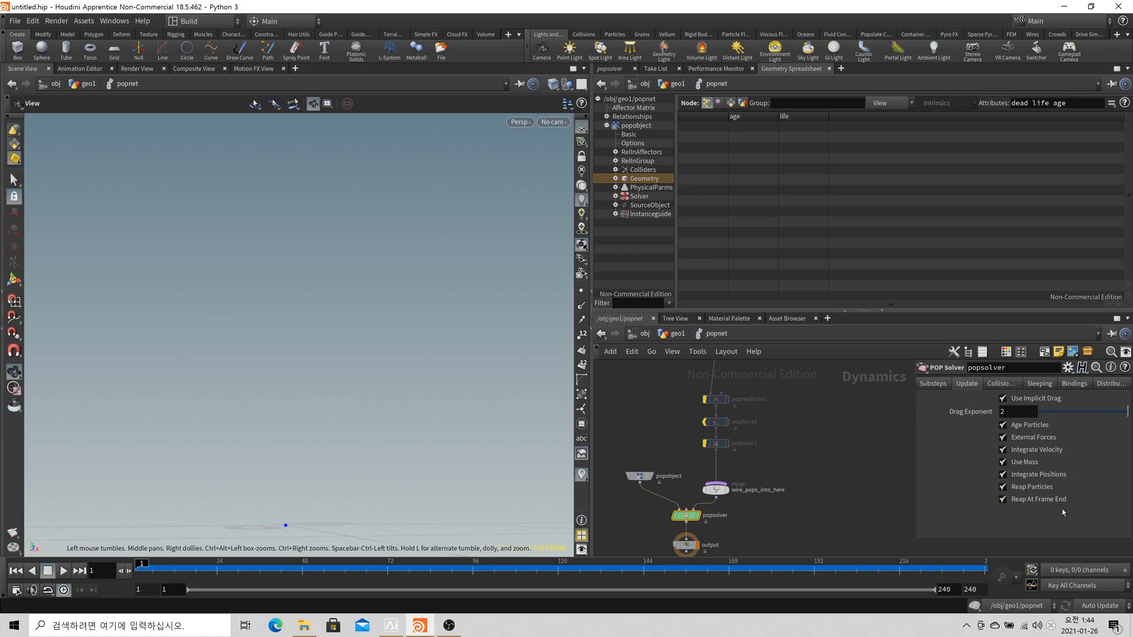
{"action": "left_click", "coordinate": [1037, 490]}
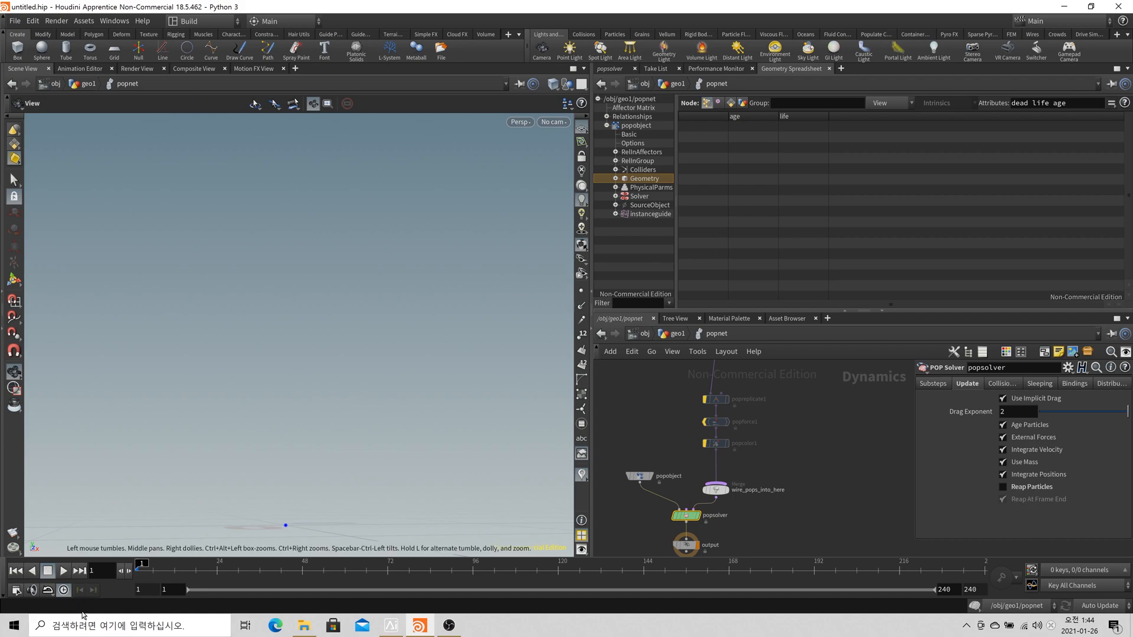
{"action": "left_click_drag", "start_coordinate": [142, 570], "coordinate": [363, 568]}
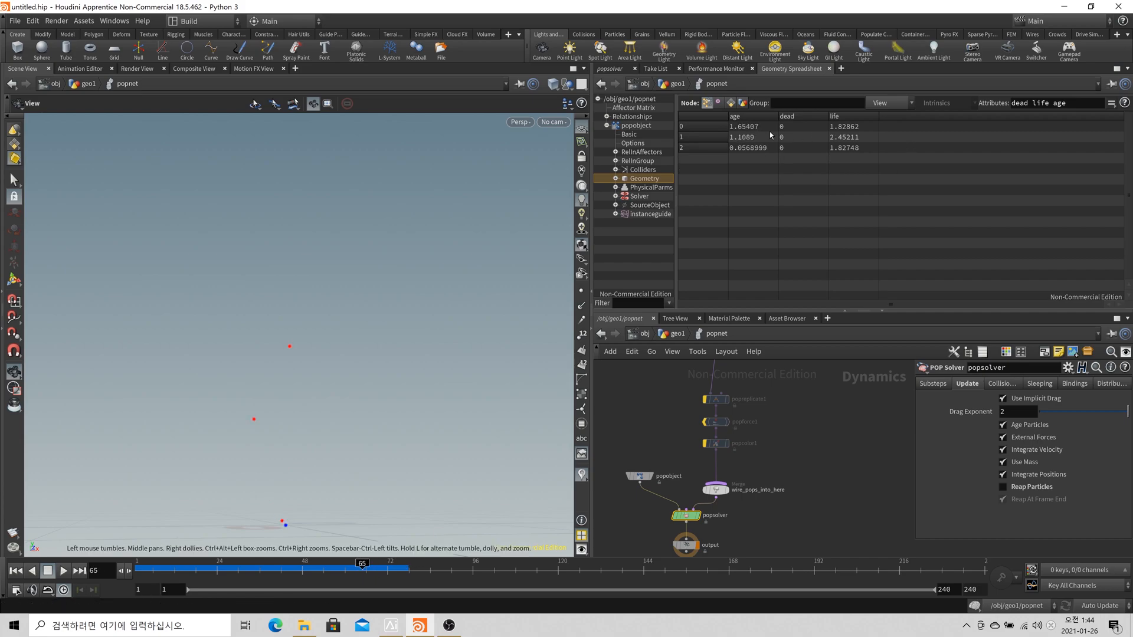
{"action": "left_click_drag", "start_coordinate": [369, 569], "coordinate": [386, 571]}
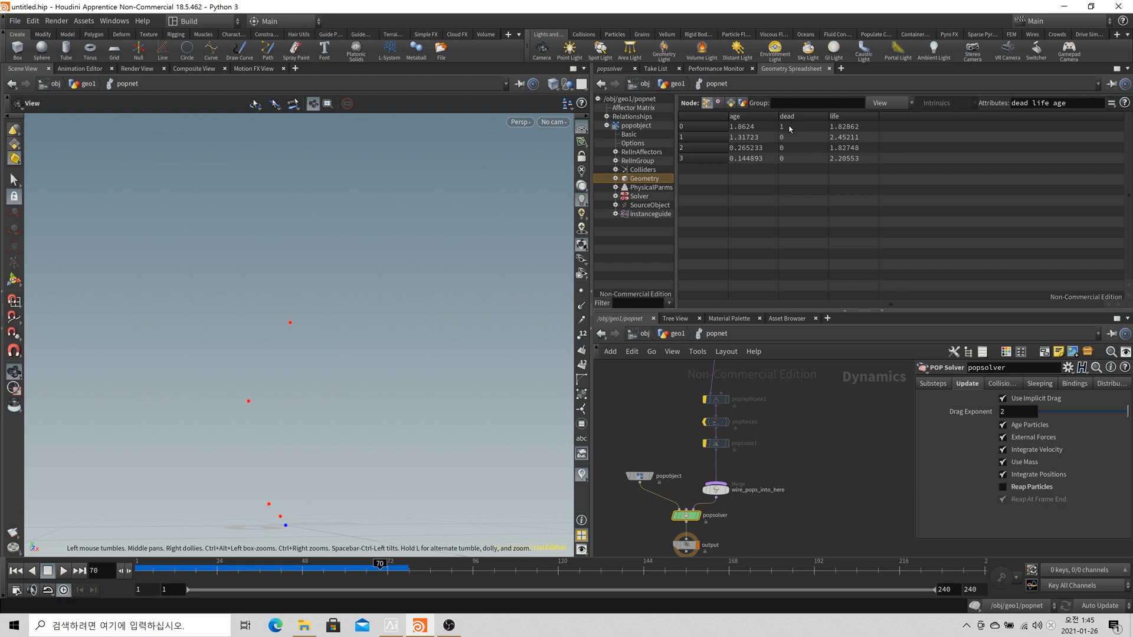
Scrub to frames 125 and 152 to examine the dead attribute with reaping off, and return to frame 1
{"action": "left_click_drag", "start_coordinate": [384, 575], "coordinate": [712, 589]}
{"action": "left_click_drag", "start_coordinate": [119, 407], "coordinate": [142, 407]}
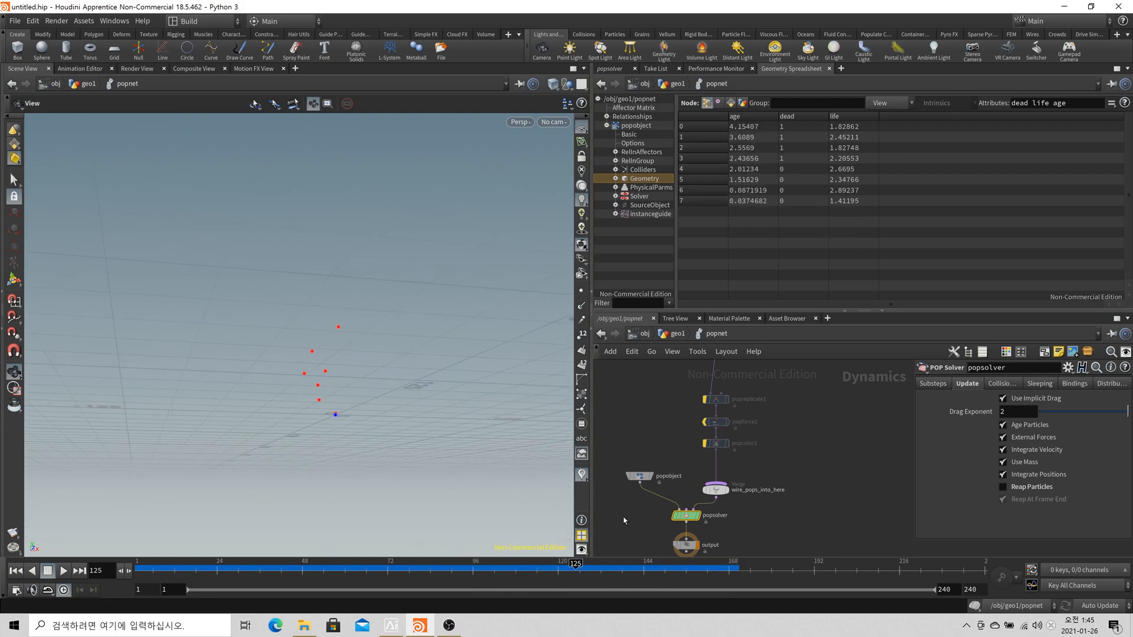
{"action": "left_click_drag", "start_coordinate": [744, 567], "coordinate": [671, 587]}
{"action": "left_click_drag", "start_coordinate": [434, 392], "coordinate": [361, 492]}
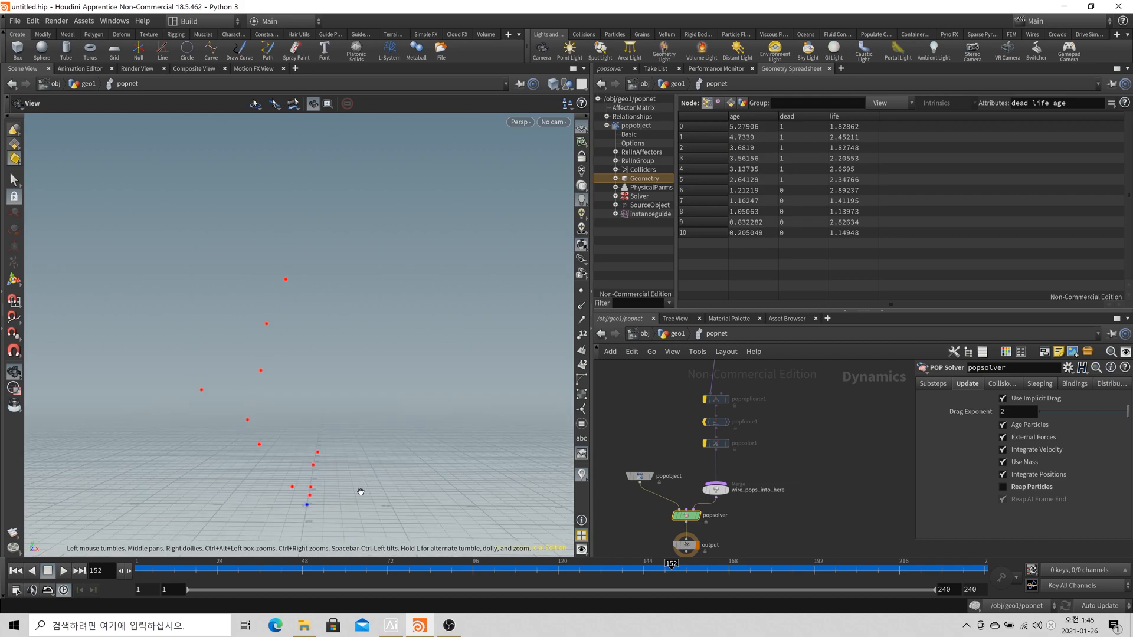
{"action": "left_click_drag", "start_coordinate": [256, 554], "coordinate": [121, 538]}
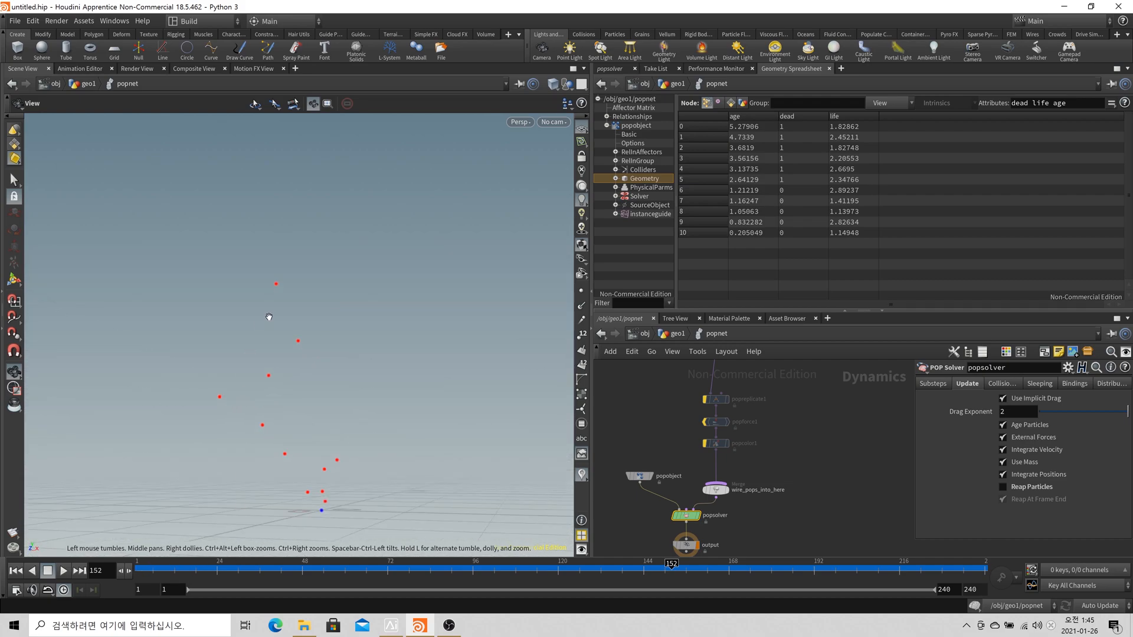
{"action": "left_click_drag", "start_coordinate": [200, 565], "coordinate": [136, 564]}
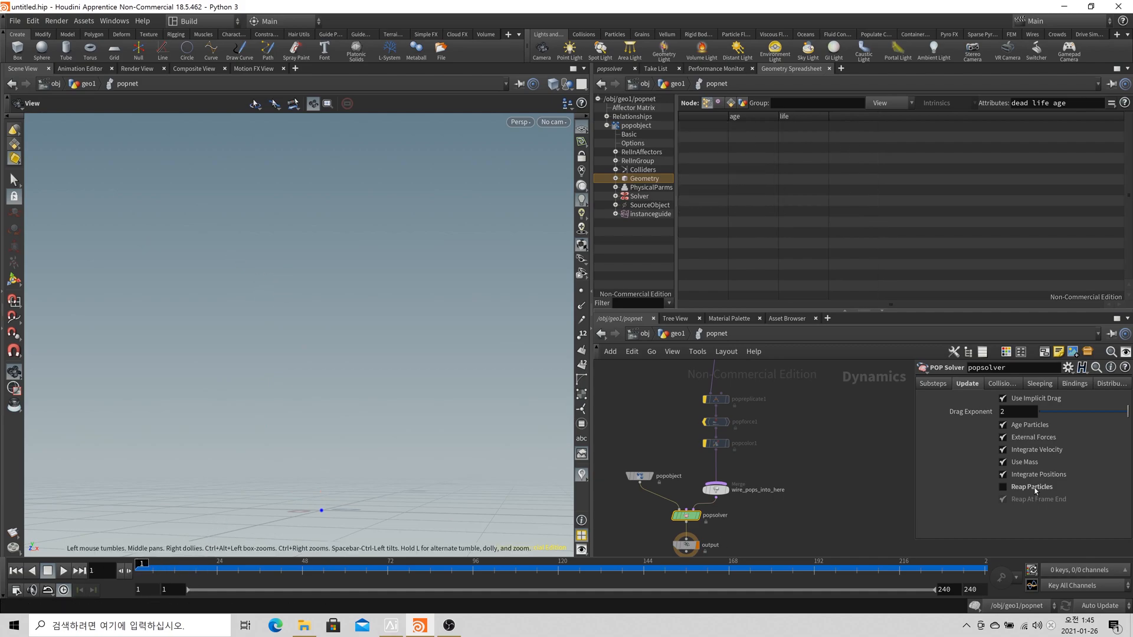
Turn Reap Particles back on and turn off Reap At Frame End for the popsolver
{"action": "left_click", "coordinate": [1033, 487]}
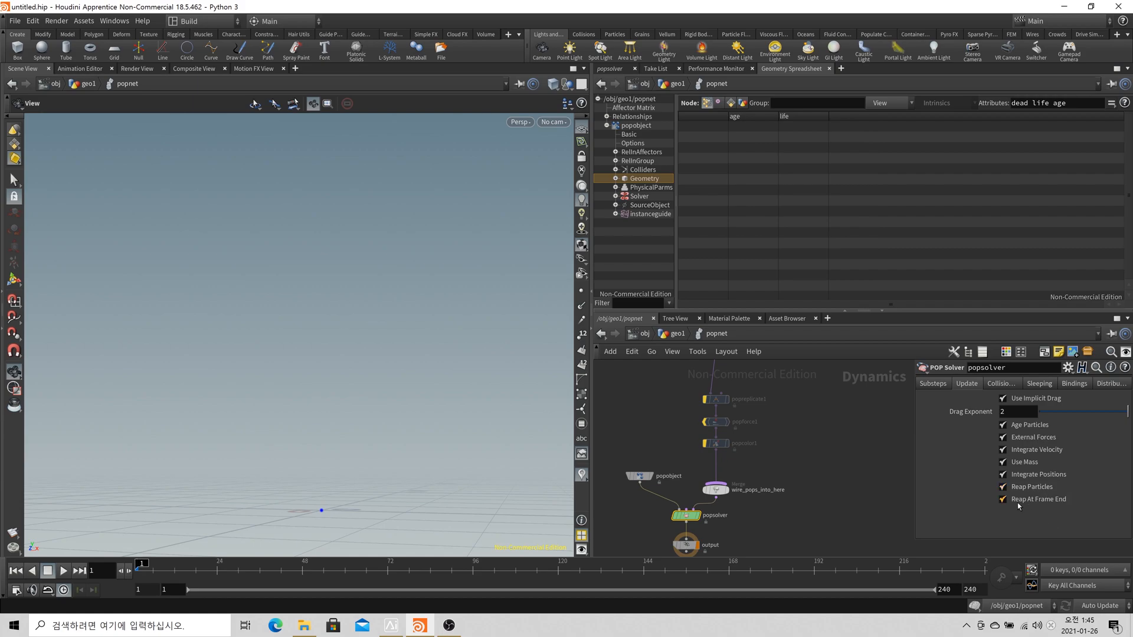
{"action": "left_click", "coordinate": [1043, 502]}
{"action": "mouse_move", "coordinate": [1060, 509]}
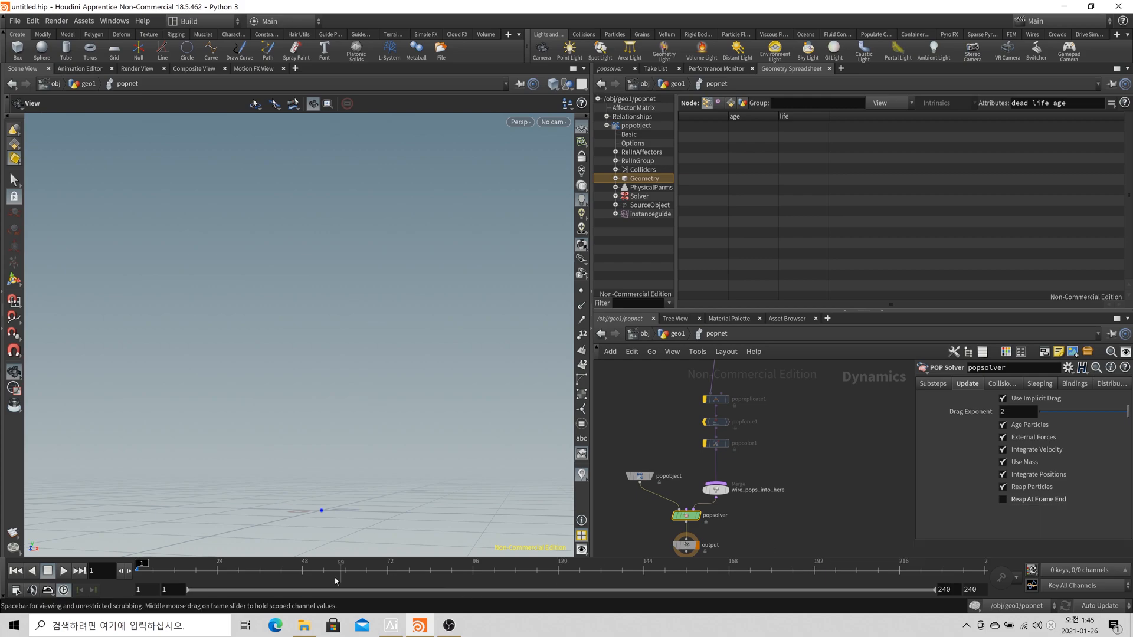
Scrub to frame 70 and step between frames 70 and 71 to compare the particles' dead attribute
{"action": "mouse_move", "coordinate": [143, 568]}
{"action": "left_mouse_down"}
{"action": "mouse_move", "coordinate": [454, 572]}
{"action": "mouse_move", "coordinate": [263, 571]}
{"action": "mouse_move", "coordinate": [364, 573]}
{"action": "left_mouse_up"}
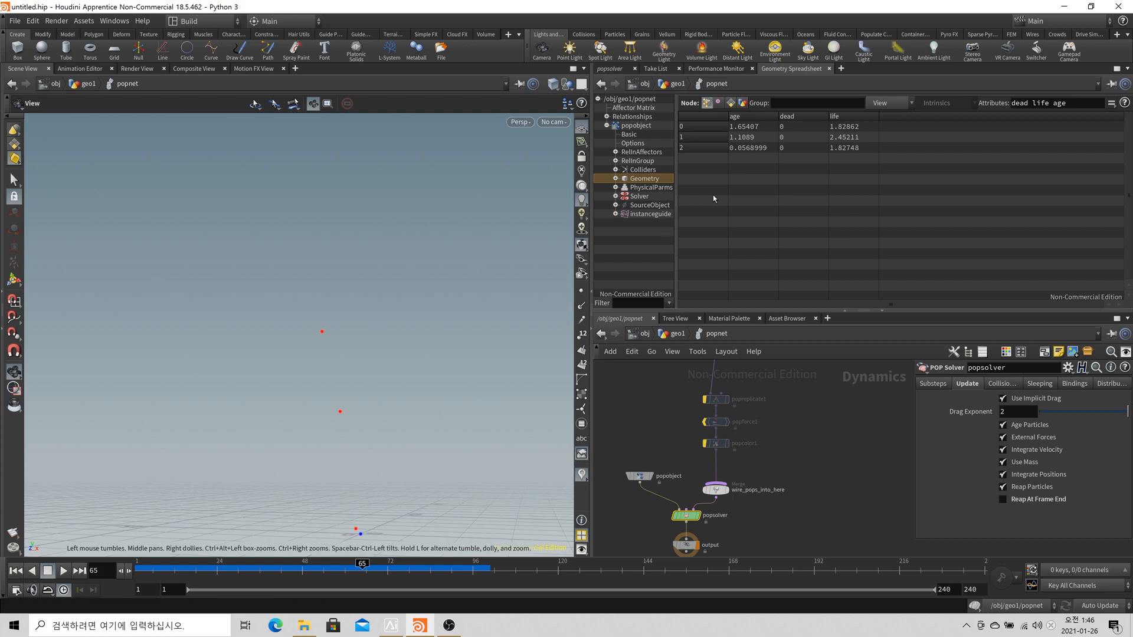
{"action": "left_click", "coordinate": [380, 571]}
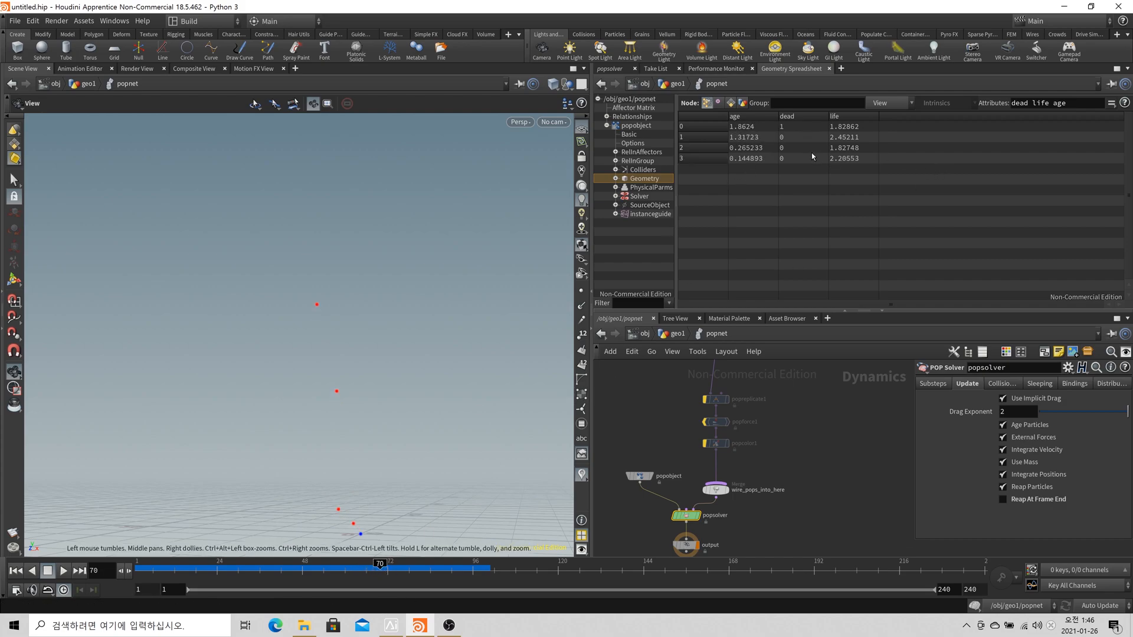
{"action": "left_click", "coordinate": [120, 570]}
{"action": "left_click", "coordinate": [130, 571]}
{"action": "left_click", "coordinate": [129, 572]}
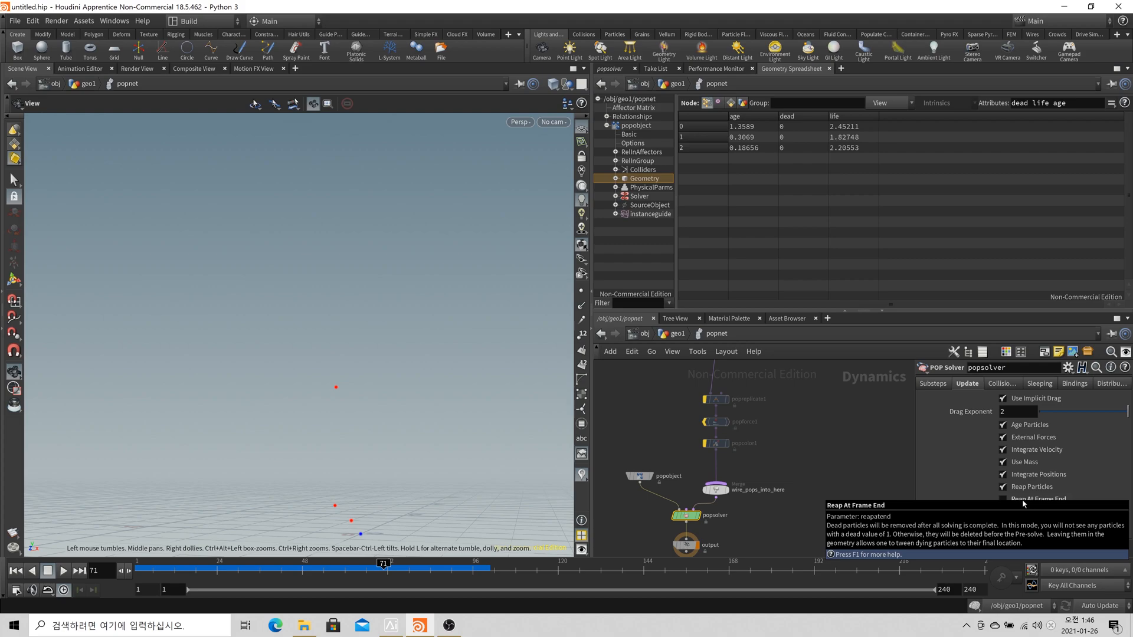
{"action": "key", "text": "Left"}
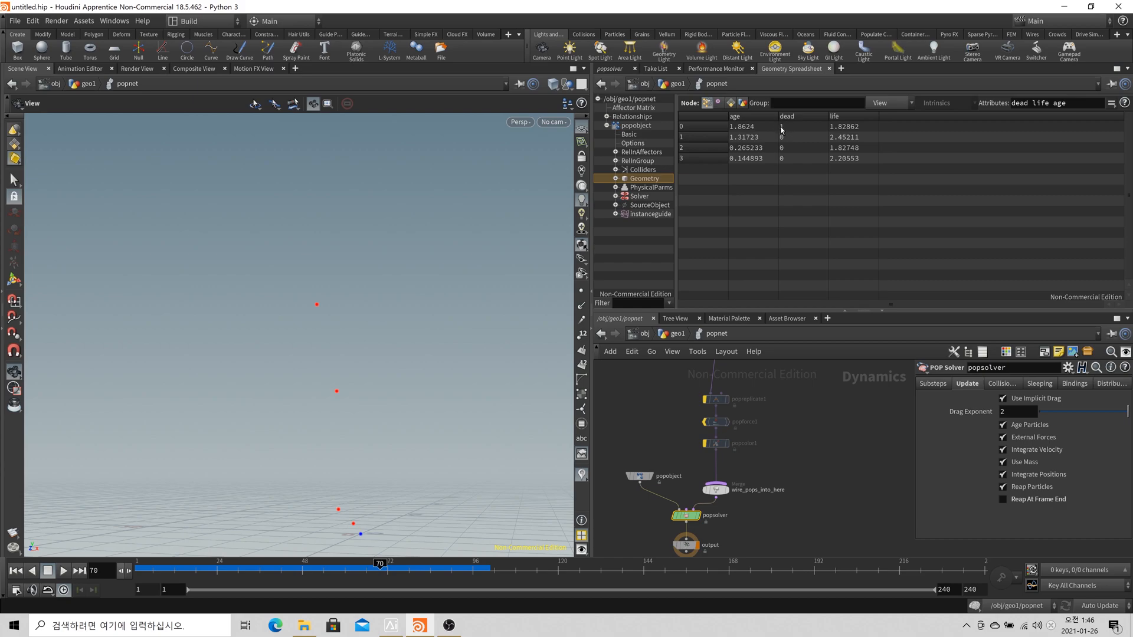
Move the source_first_input and popcolor2 nodes up to make room beneath popcolor2
{"action": "middle_click_drag", "start_coordinate": [787, 390], "coordinate": [786, 481]}
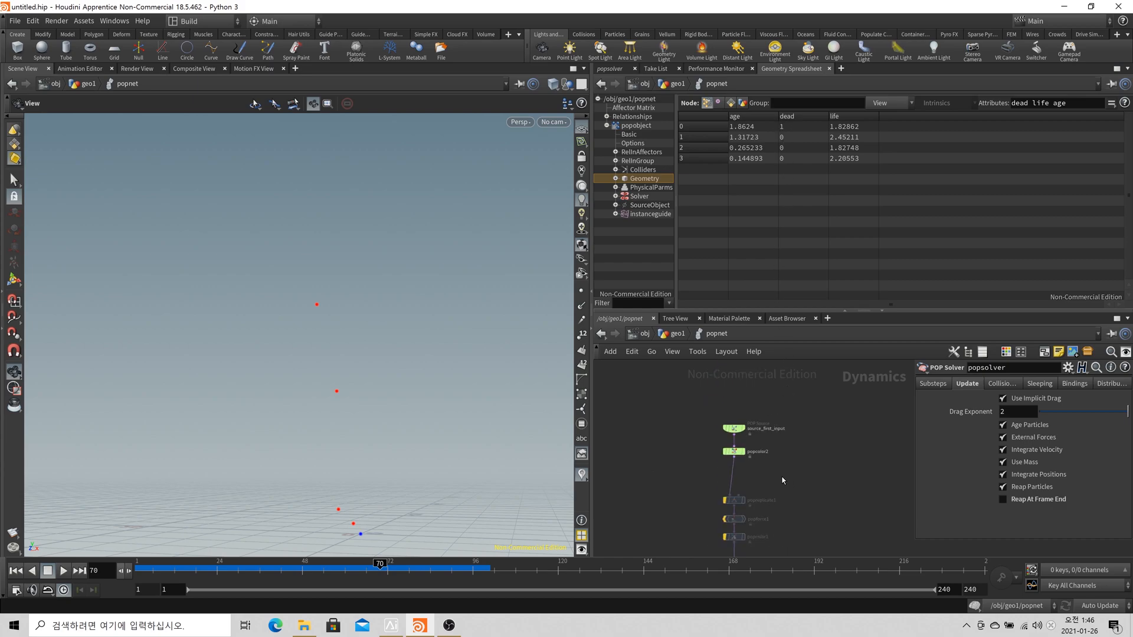
{"action": "left_click_drag", "start_coordinate": [736, 452], "coordinate": [737, 429]}
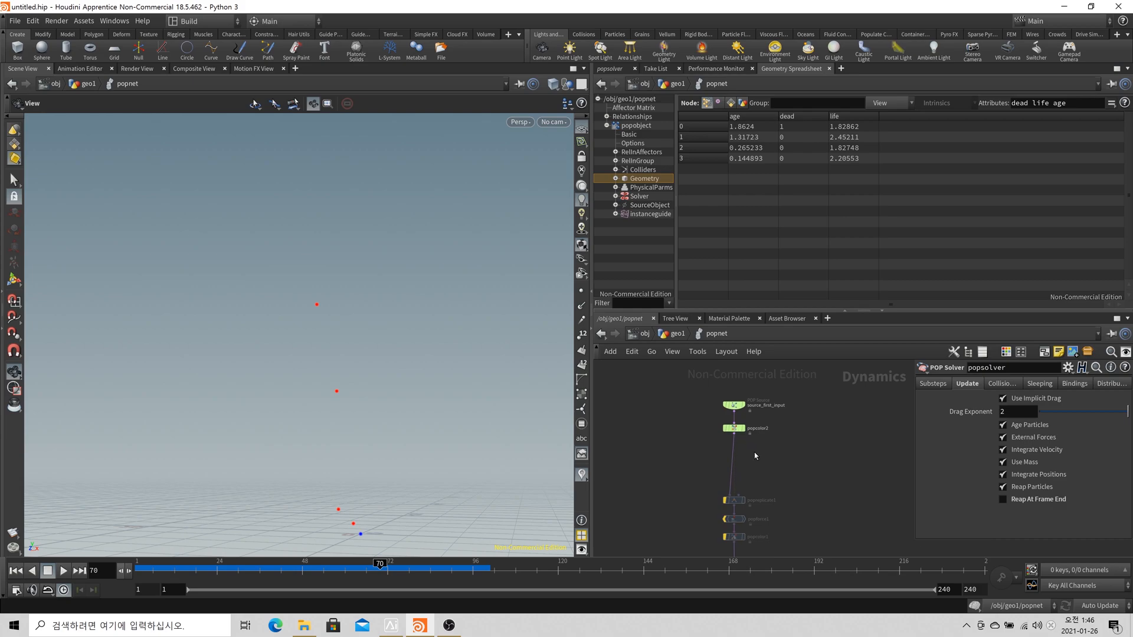
{"action": "scroll", "coordinate": [743, 448], "scroll_direction": "up", "scroll_amount": 3}
{"action": "middle_click_drag", "start_coordinate": [755, 471], "coordinate": [732, 490]}
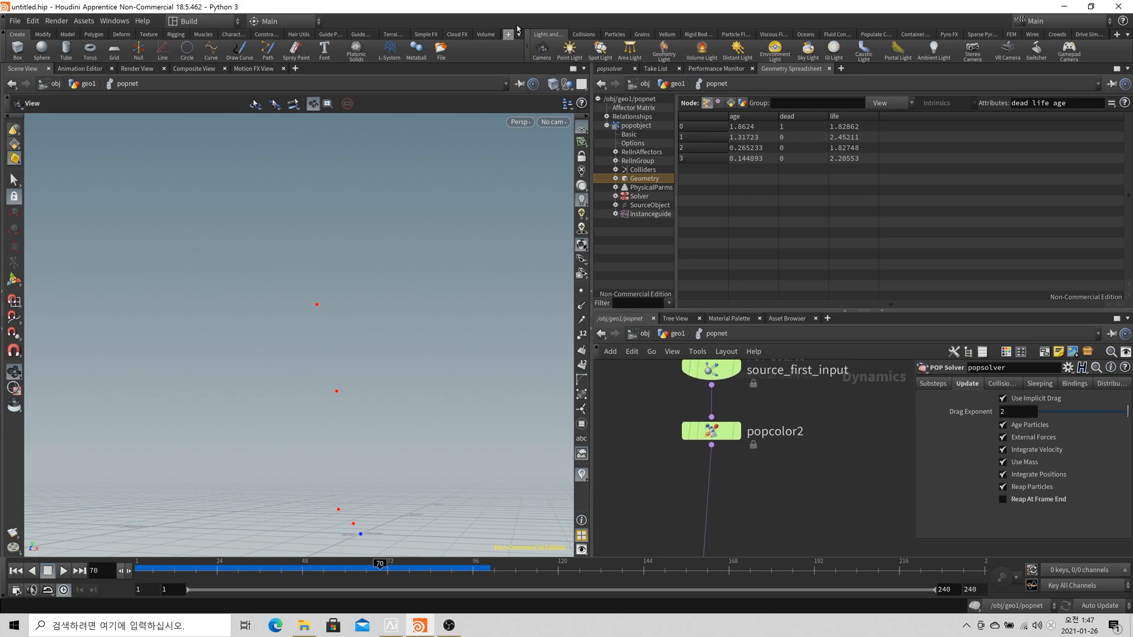
Add a POP Group node, hide the network's parameter overlay, and insert the node into the wire below popcolor2
{"action": "left_click", "coordinate": [602, 67]}
{"action": "key", "text": "Tab"}
{"action": "type", "text": "popgo"}
{"action": "key", "text": "BackSpace"}
{"action": "key", "text": "BackSpace"}
{"action": "key", "text": "BackSpace"}
{"action": "key", "text": "BackSpace"}
{"action": "key", "text": "BackSpace"}
{"action": "type", "text": "popgroup"}
{"action": "key", "text": "Return"}
{"action": "left_click", "coordinate": [749, 492]}
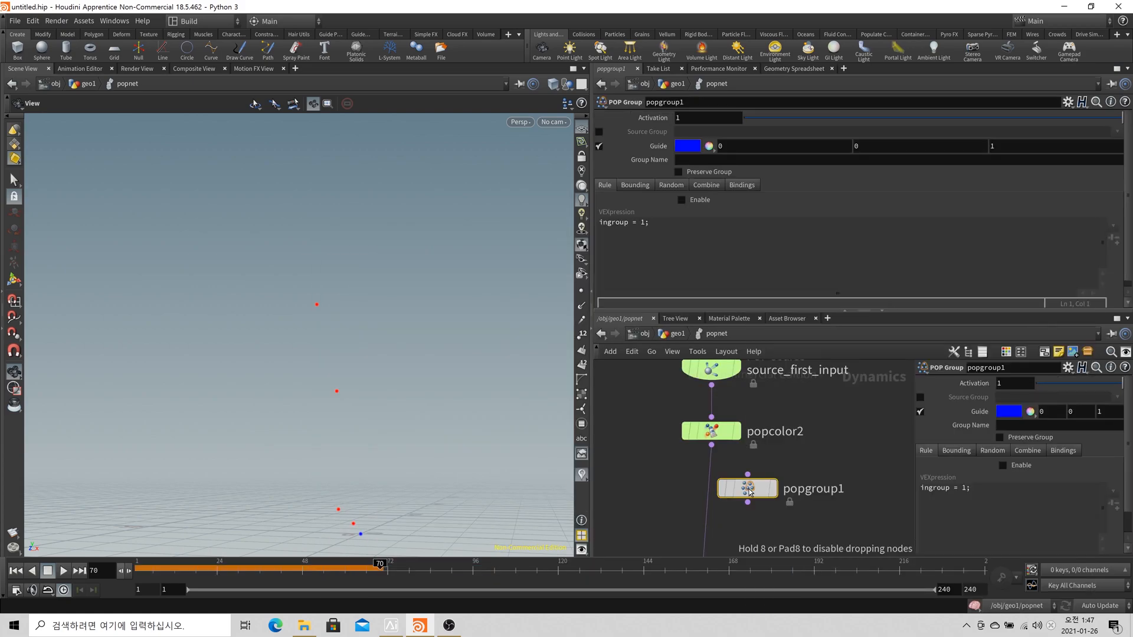
{"action": "key", "text": "p"}
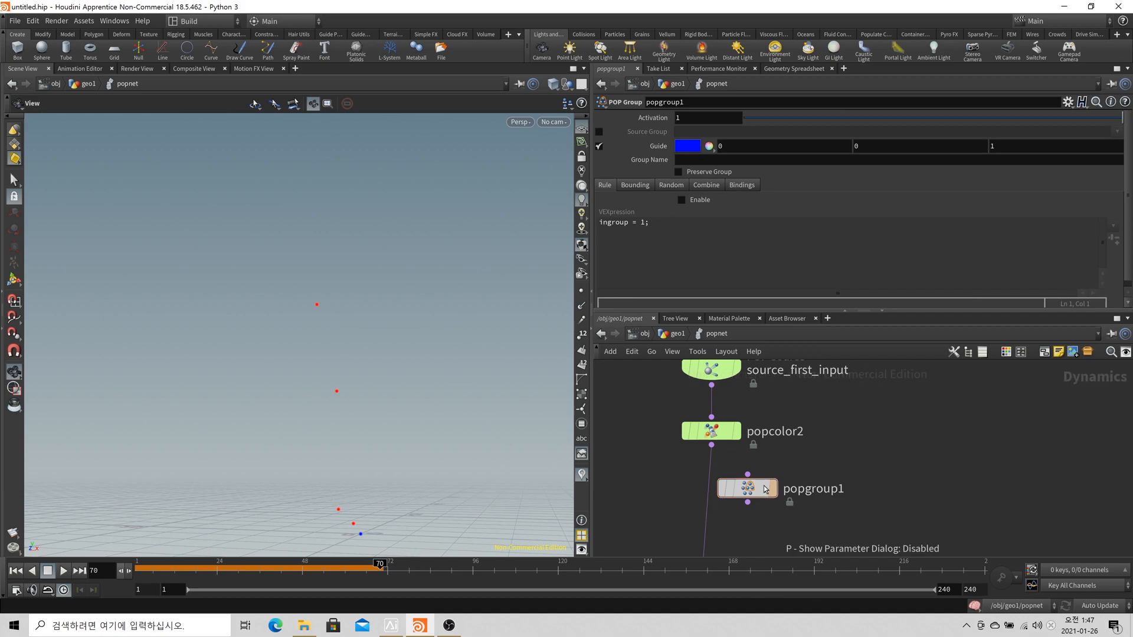
{"action": "left_click_drag", "start_coordinate": [764, 495], "coordinate": [727, 497]}
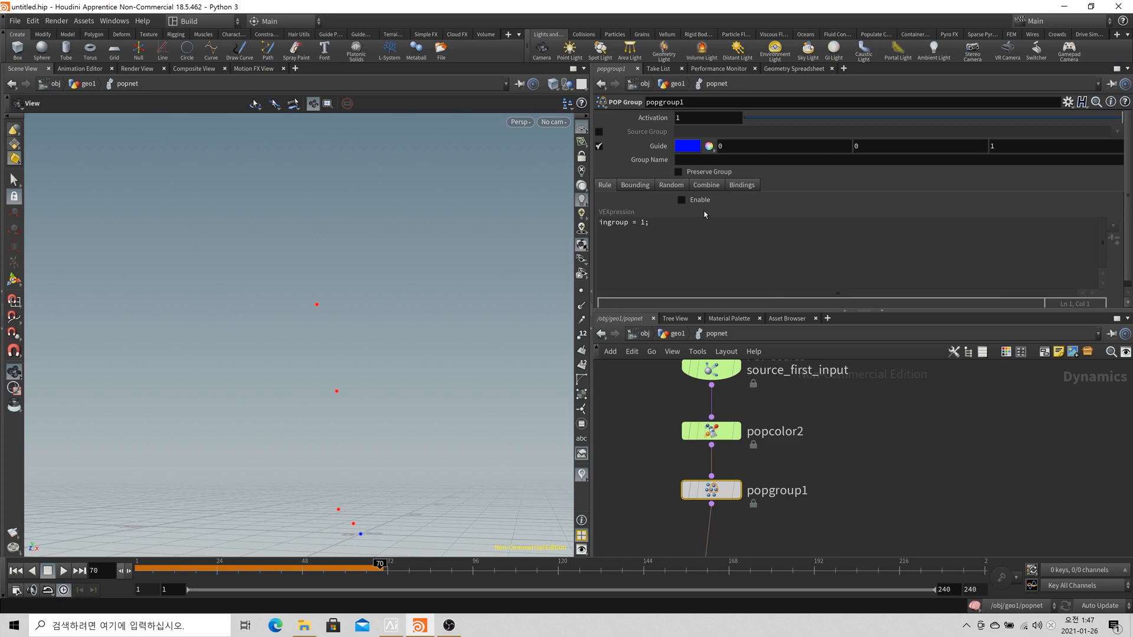
Name the POP Group's group dead and enable its rule
{"action": "left_click", "coordinate": [722, 160]}
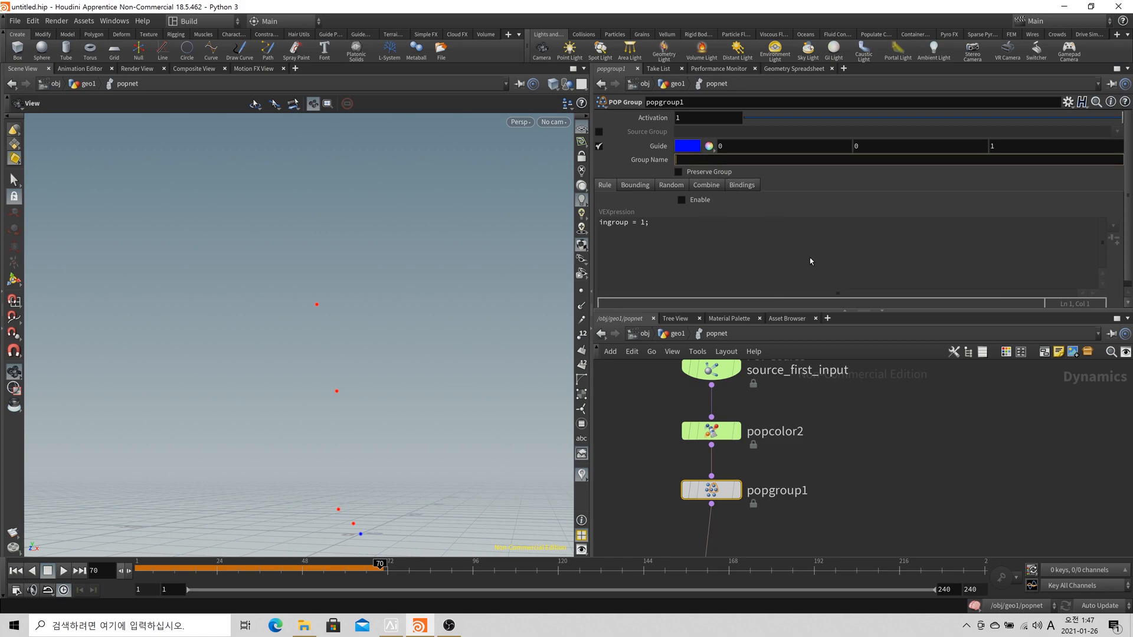
{"action": "type", "text": "dead"}
{"action": "key", "text": "Return"}
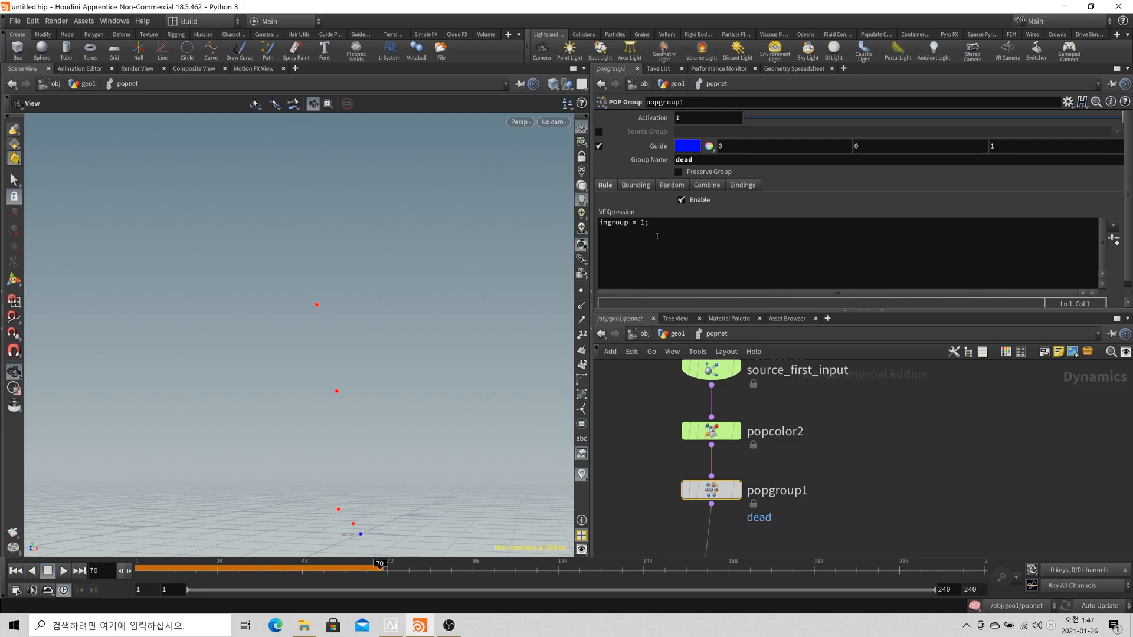
Try the rule's All Particles, No Particles, Every Fifth Particle by Id and Fast Particles expression presets
{"action": "left_click", "coordinate": [1110, 226]}
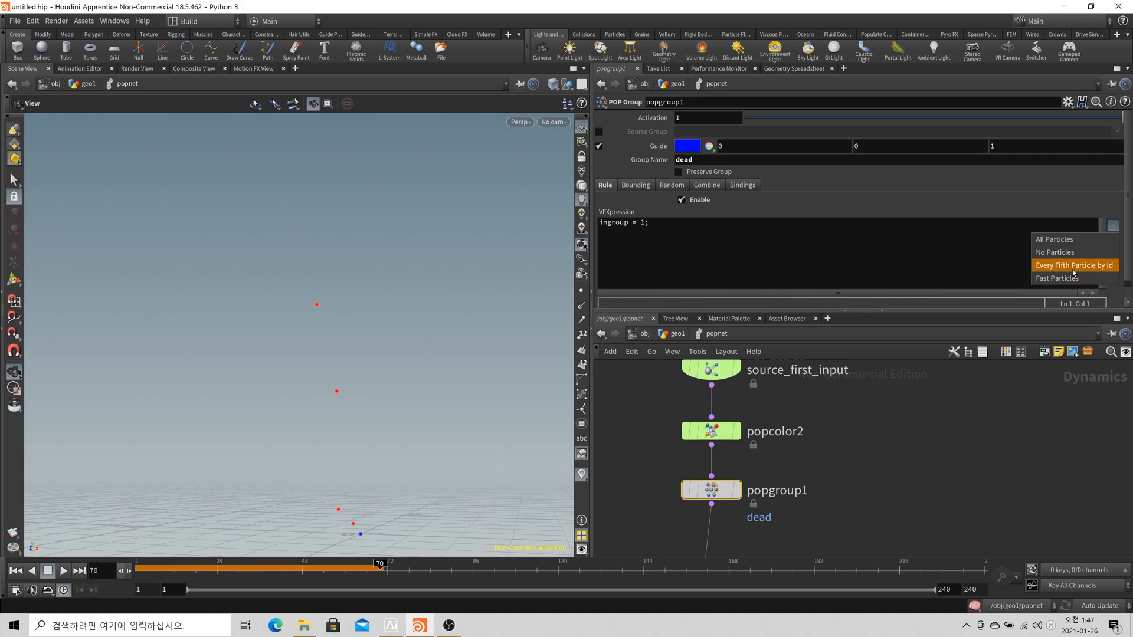
{"action": "left_click", "coordinate": [1079, 239]}
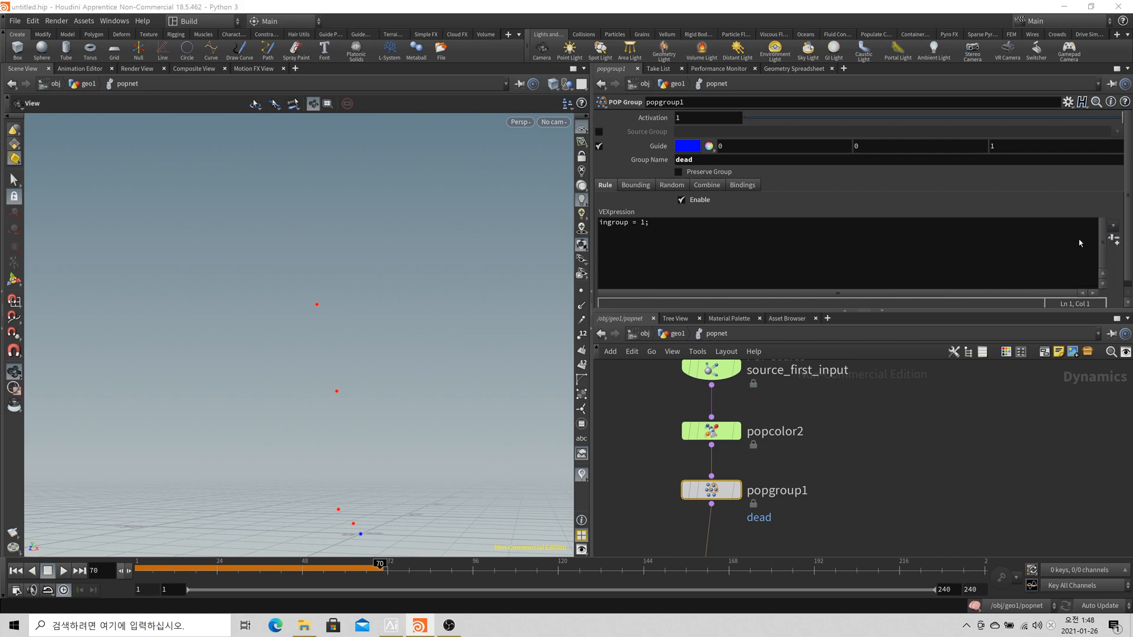
{"action": "left_click", "coordinate": [1112, 236]}
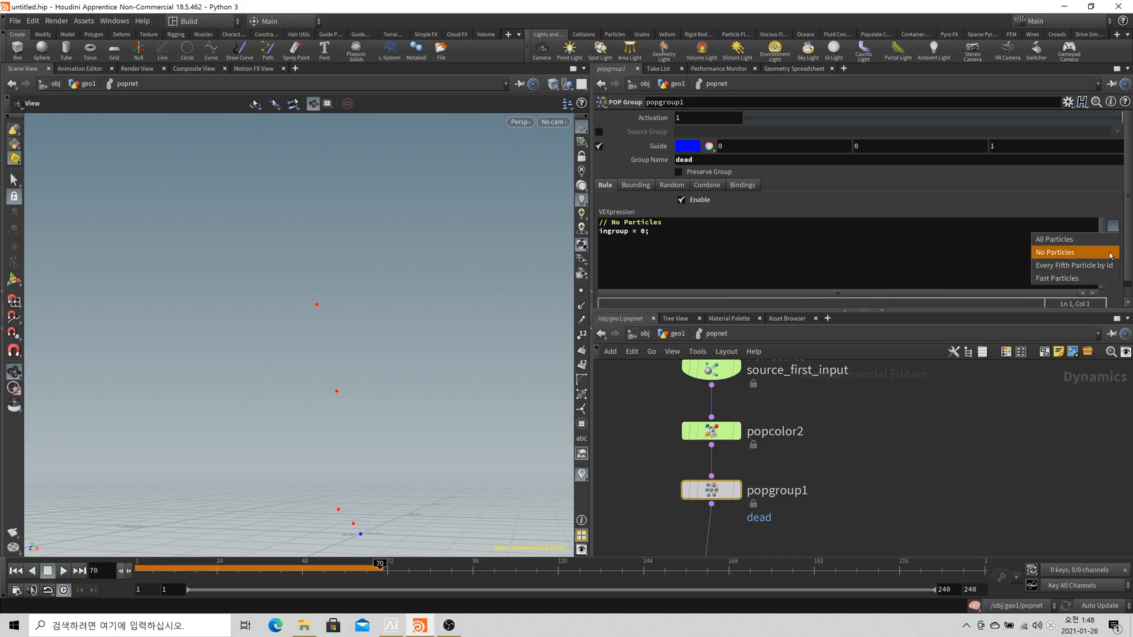
{"action": "left_click", "coordinate": [1080, 260]}
{"action": "left_click", "coordinate": [1112, 237]}
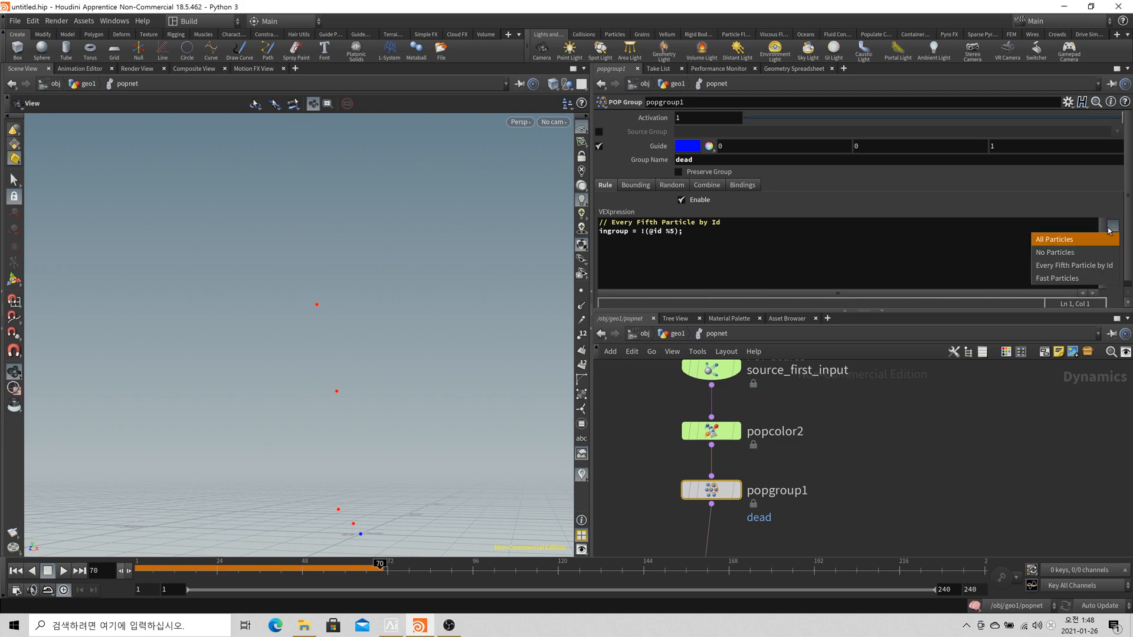
{"action": "left_click", "coordinate": [1100, 277]}
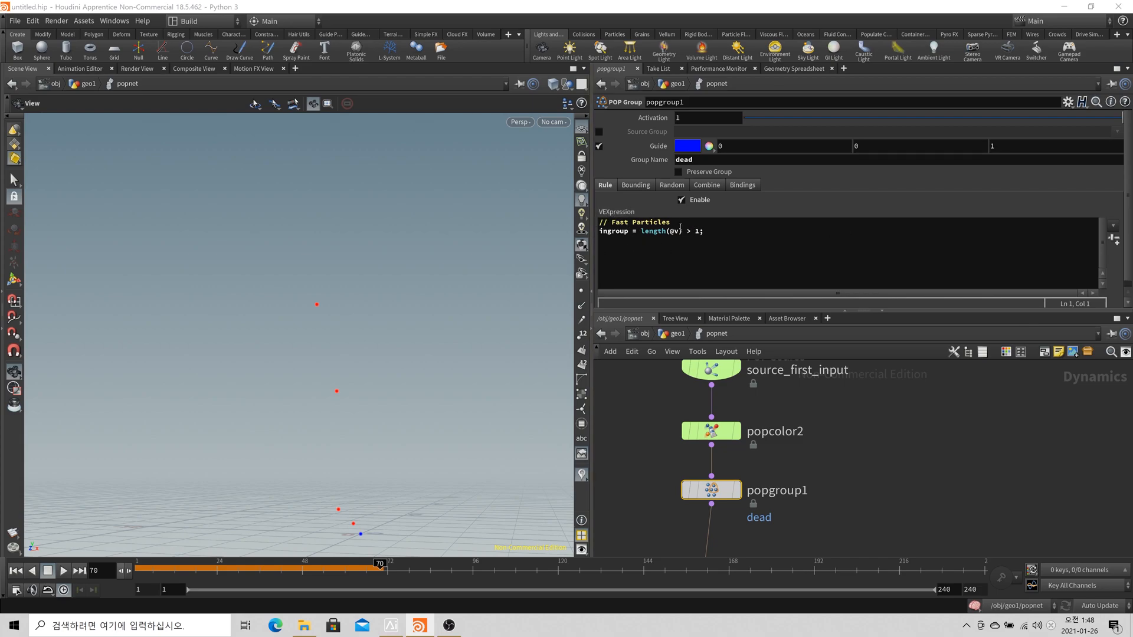
{"action": "left_click_drag", "start_coordinate": [641, 232], "coordinate": [715, 236]}
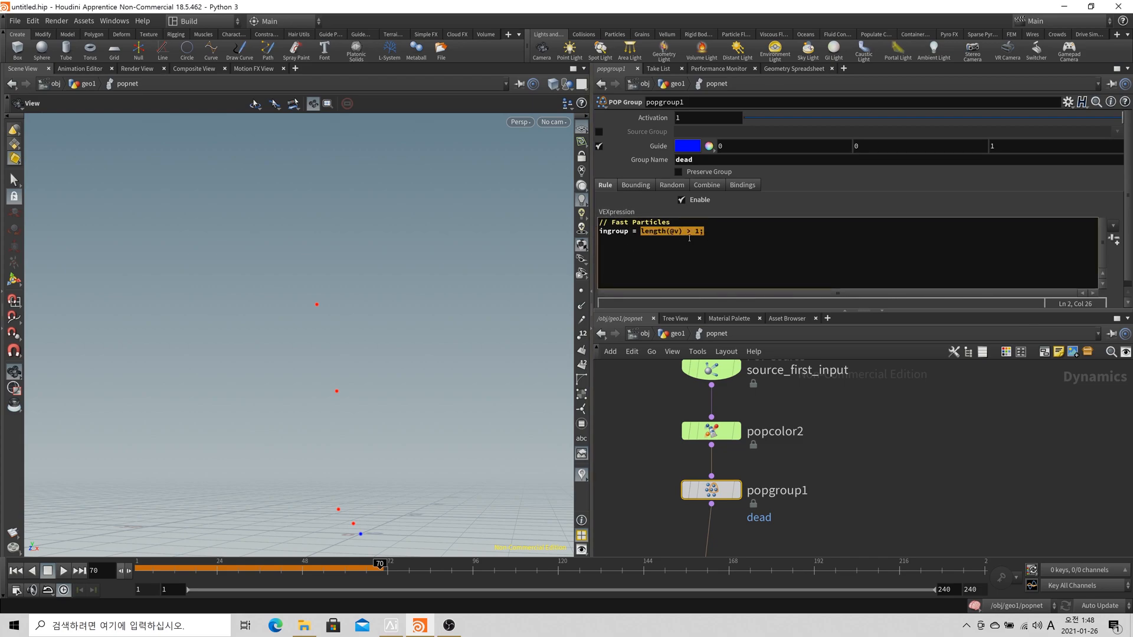
Switch the rule to the No Particles and All Particles presets to compare their ingroup expressions
{"action": "left_click", "coordinate": [1113, 238]}
{"action": "left_click", "coordinate": [1072, 251]}
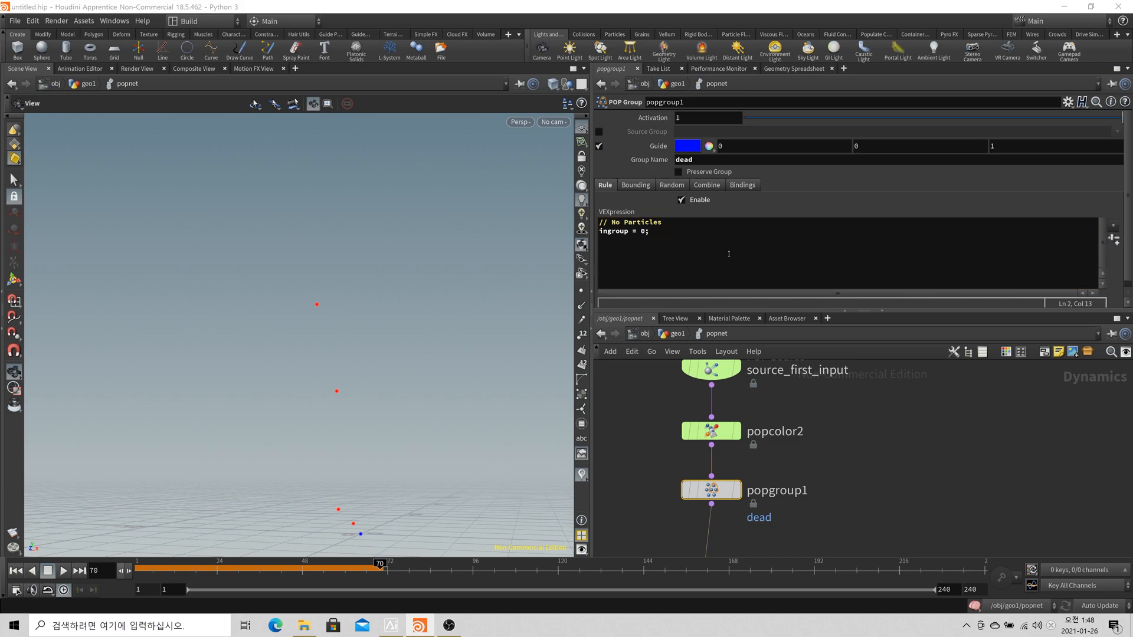
{"action": "left_click_drag", "start_coordinate": [612, 223], "coordinate": [666, 226]}
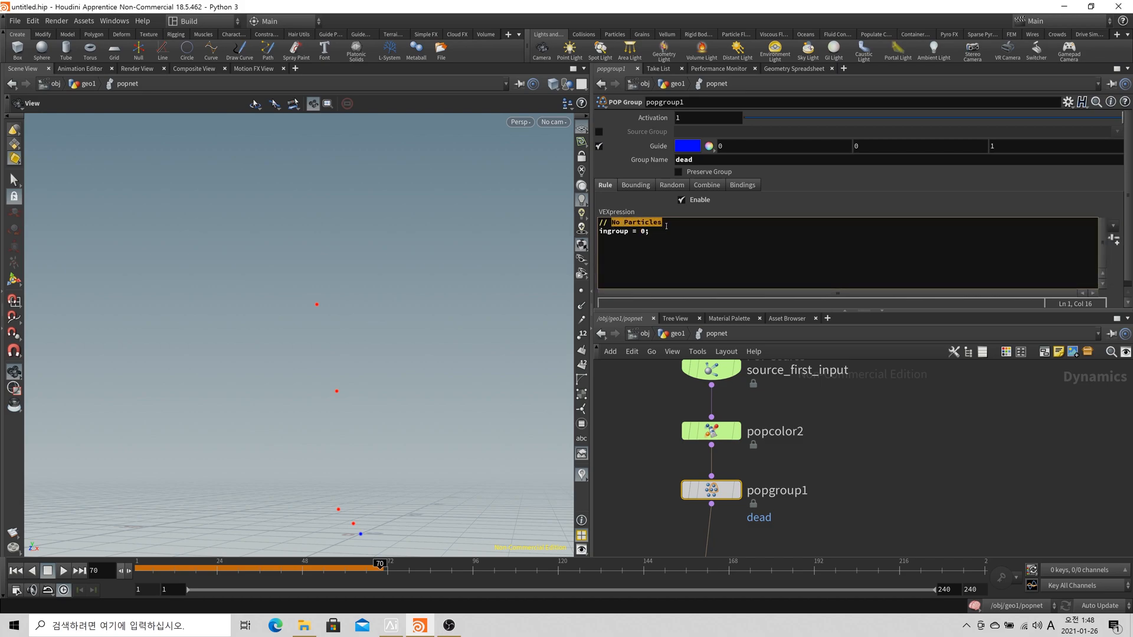
{"action": "left_click", "coordinate": [1113, 225]}
{"action": "left_click", "coordinate": [1090, 242]}
{"action": "left_click_drag", "start_coordinate": [604, 223], "coordinate": [669, 224]}
{"action": "left_click", "coordinate": [1113, 226]}
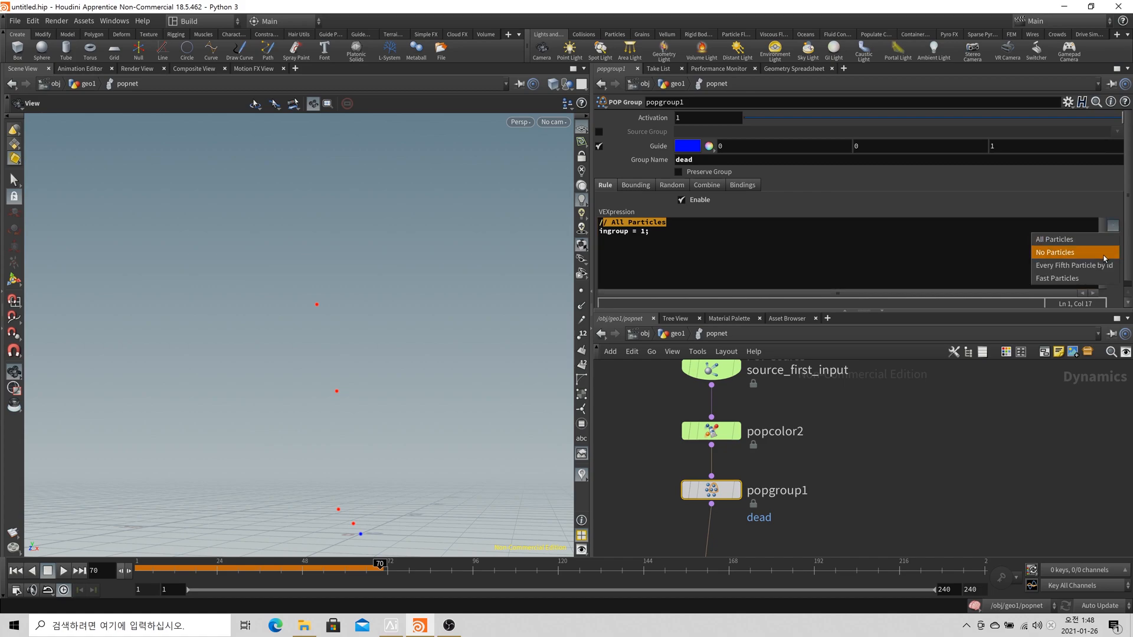
{"action": "left_click", "coordinate": [1089, 251]}
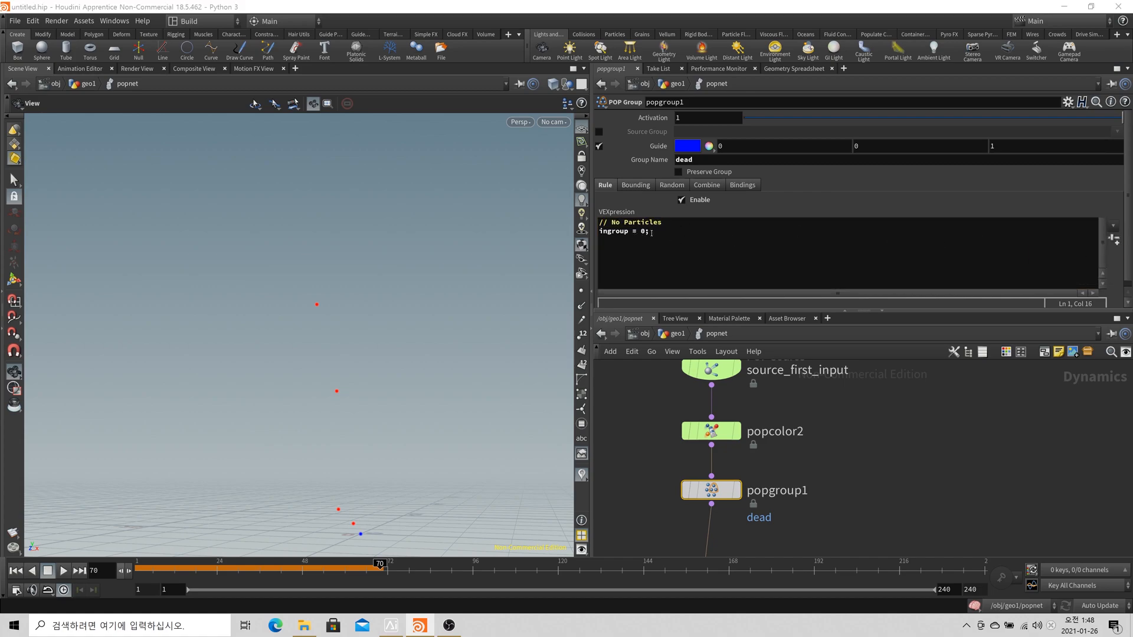
{"action": "left_click", "coordinate": [793, 68]}
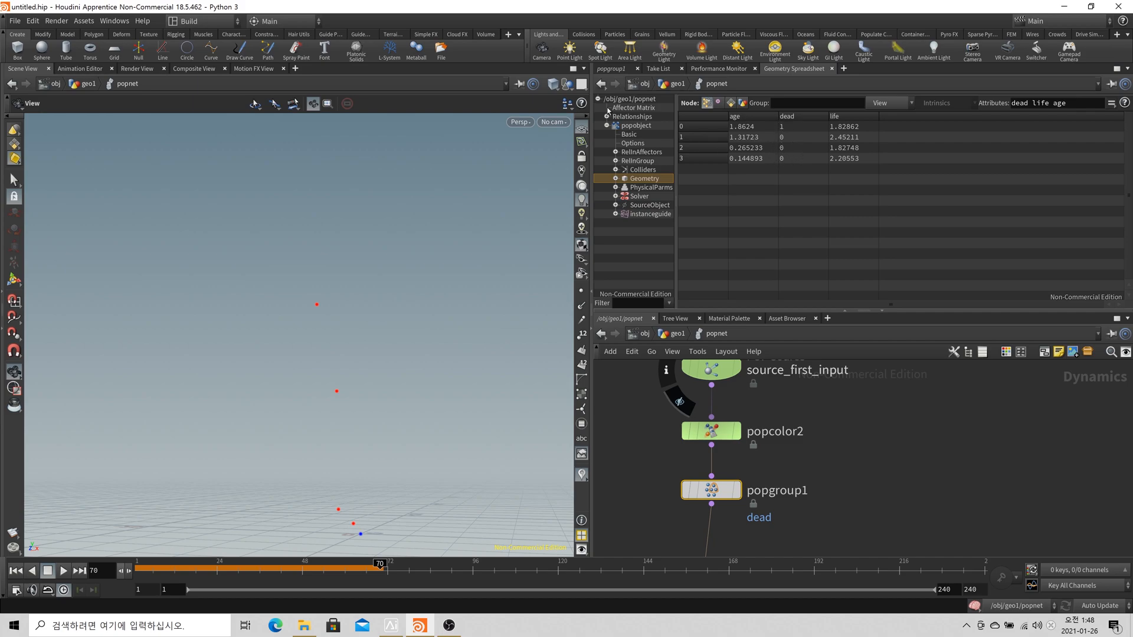
{"action": "left_click", "coordinate": [614, 68]}
{"action": "left_click", "coordinate": [645, 232]}
{"action": "key", "text": "BackSpace"}
{"action": "type", "text": "@dead;"}
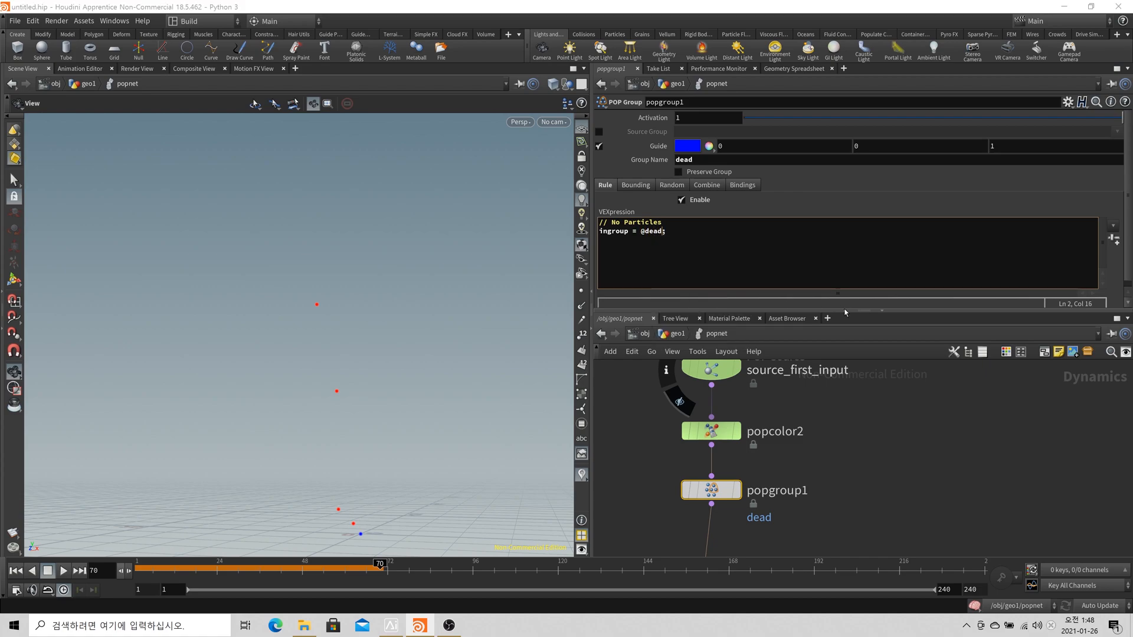
{"action": "left_click", "coordinate": [644, 231]}
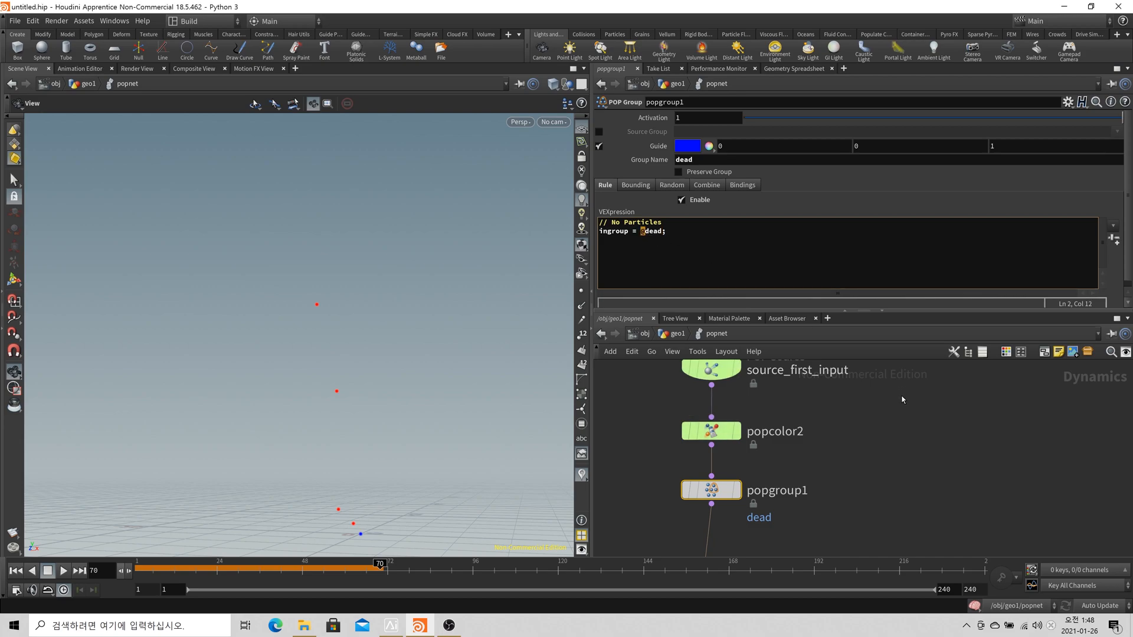
{"action": "left_click", "coordinate": [865, 385]}
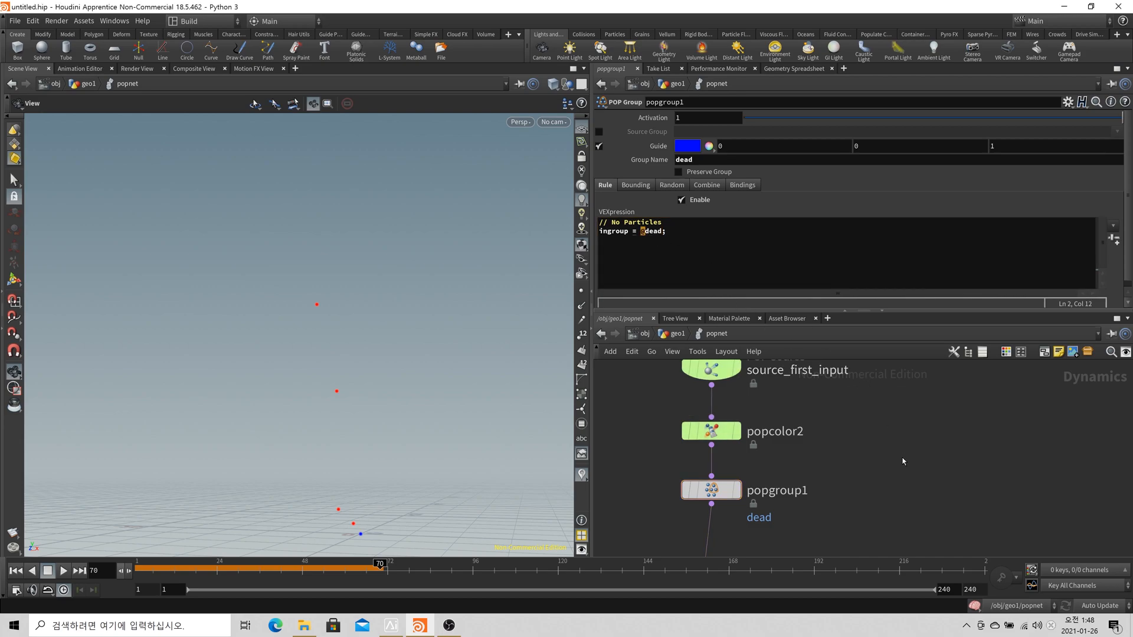
Inspect popgroup1's point groups in its node info, and check the dead attribute at frames 70 and 71
{"action": "middle_click", "coordinate": [718, 498]}
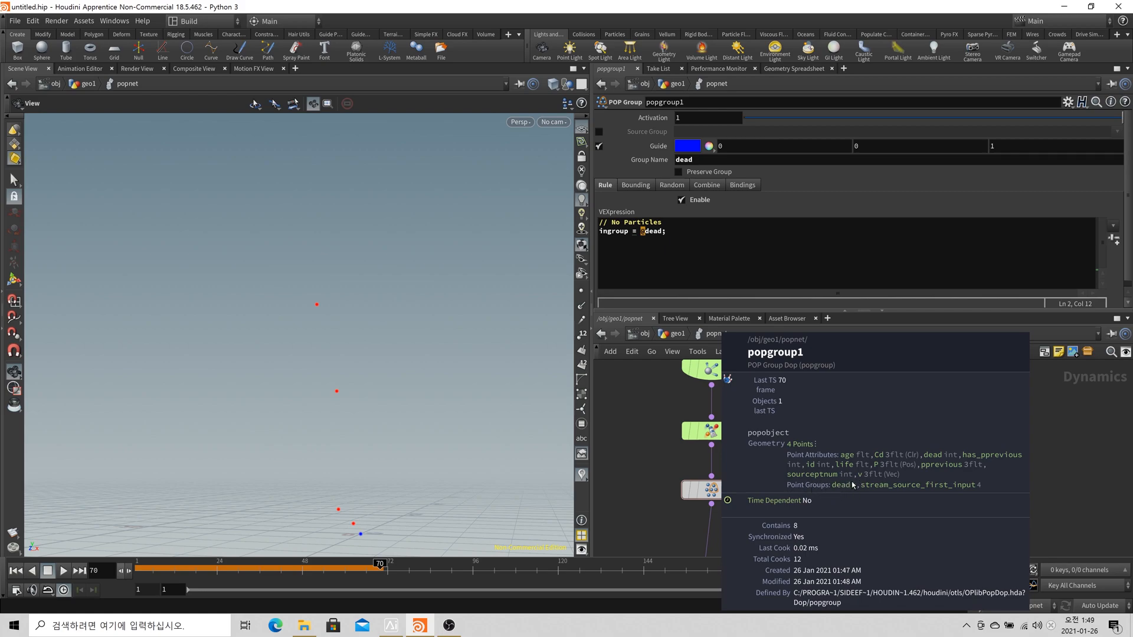
{"action": "middle_click_drag", "start_coordinate": [852, 485], "coordinate": [834, 504]}
{"action": "left_click", "coordinate": [789, 69]}
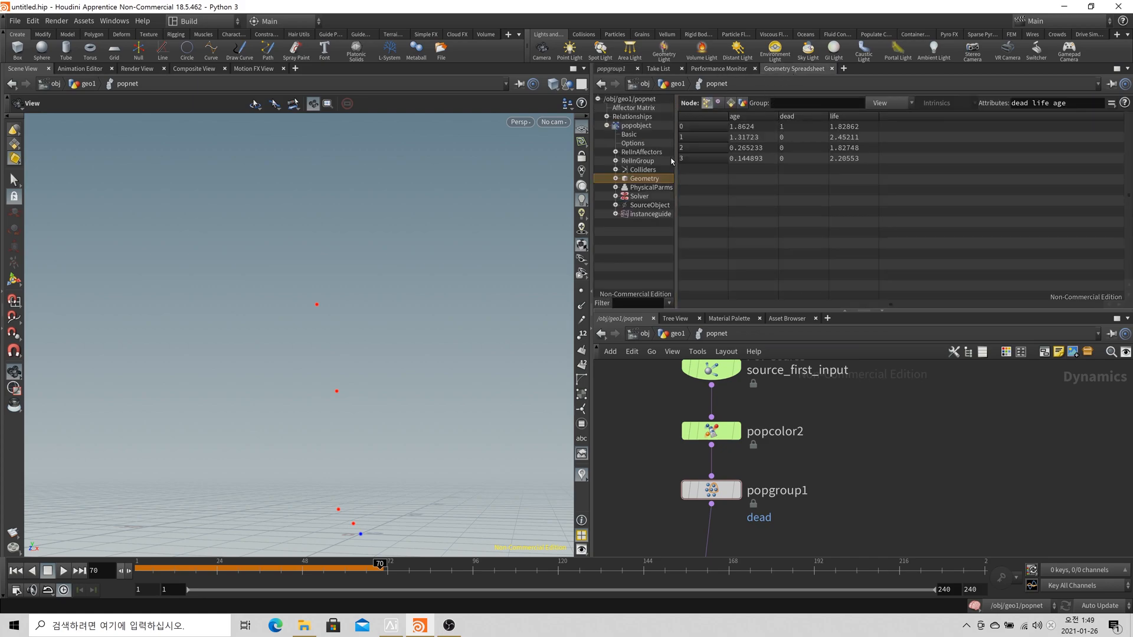
{"action": "left_click", "coordinate": [128, 572]}
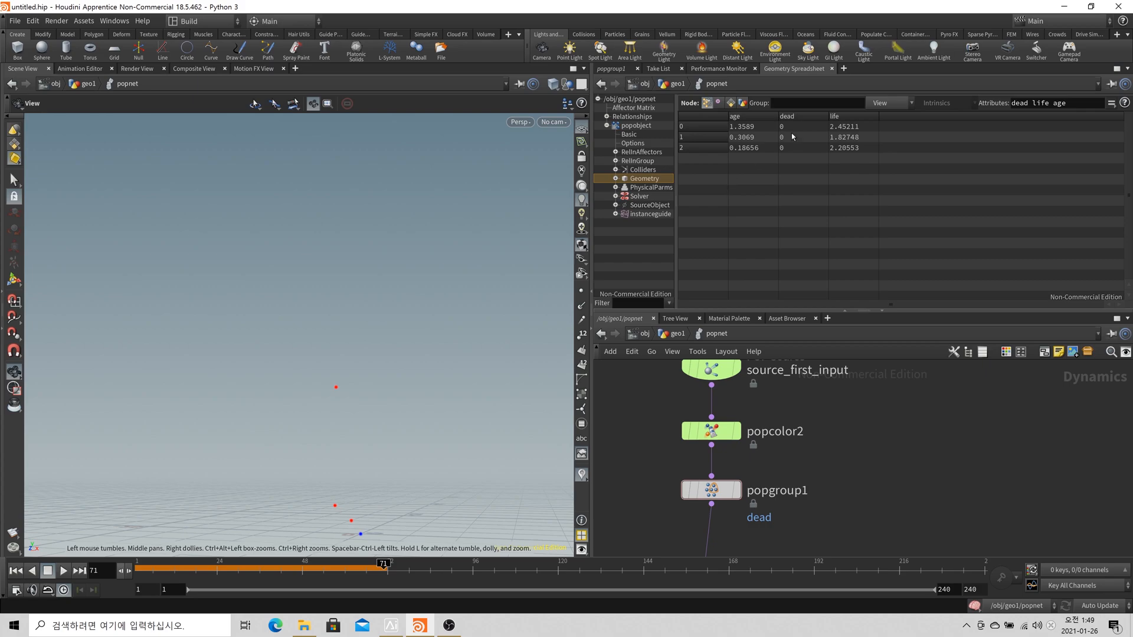
Check the dead point group in popgroup1's node info at frame 71
{"action": "left_click", "coordinate": [614, 69]}
{"action": "left_click", "coordinate": [697, 433]}
{"action": "left_click", "coordinate": [706, 492]}
{"action": "middle_click", "coordinate": [731, 499]}
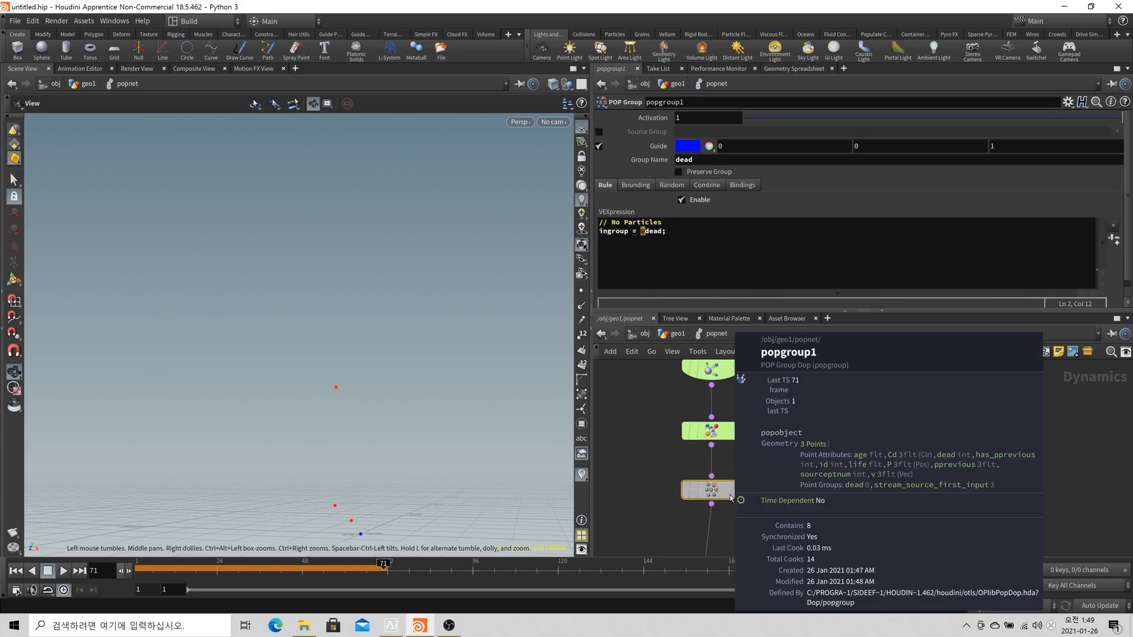
{"action": "left_click", "coordinate": [861, 495]}
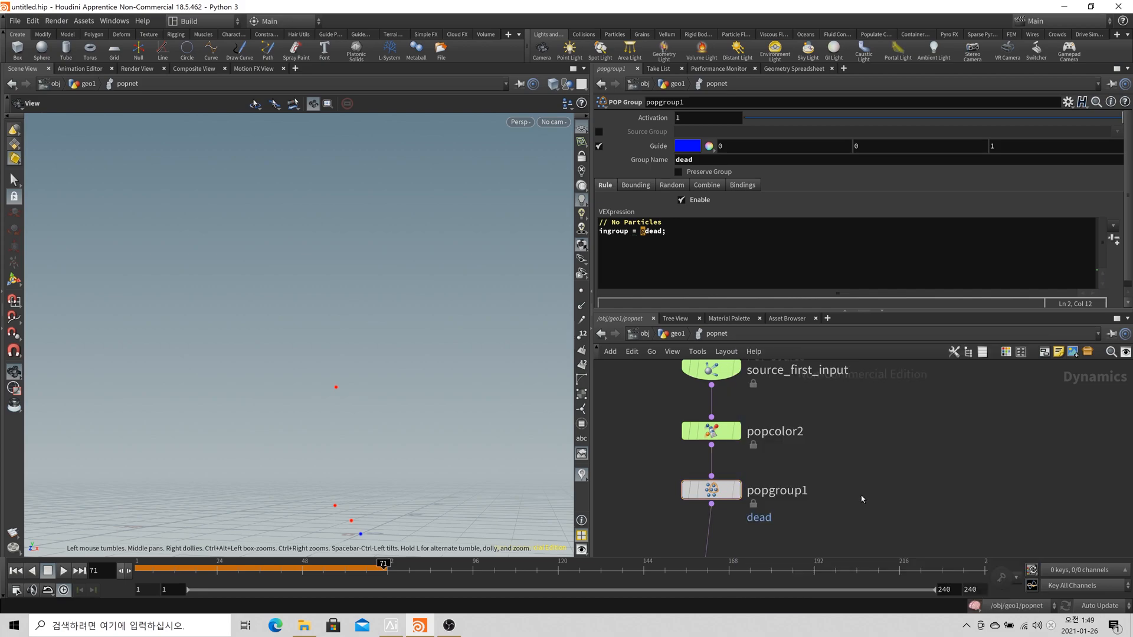
Insert a POP Replicate node into the particle chain directly below popgroup1, above the bypassed popreplicate1
{"action": "middle_click_drag", "start_coordinate": [861, 495], "coordinate": [858, 391]}
{"action": "scroll", "coordinate": [845, 410], "scroll_direction": "down", "scroll_amount": 3}
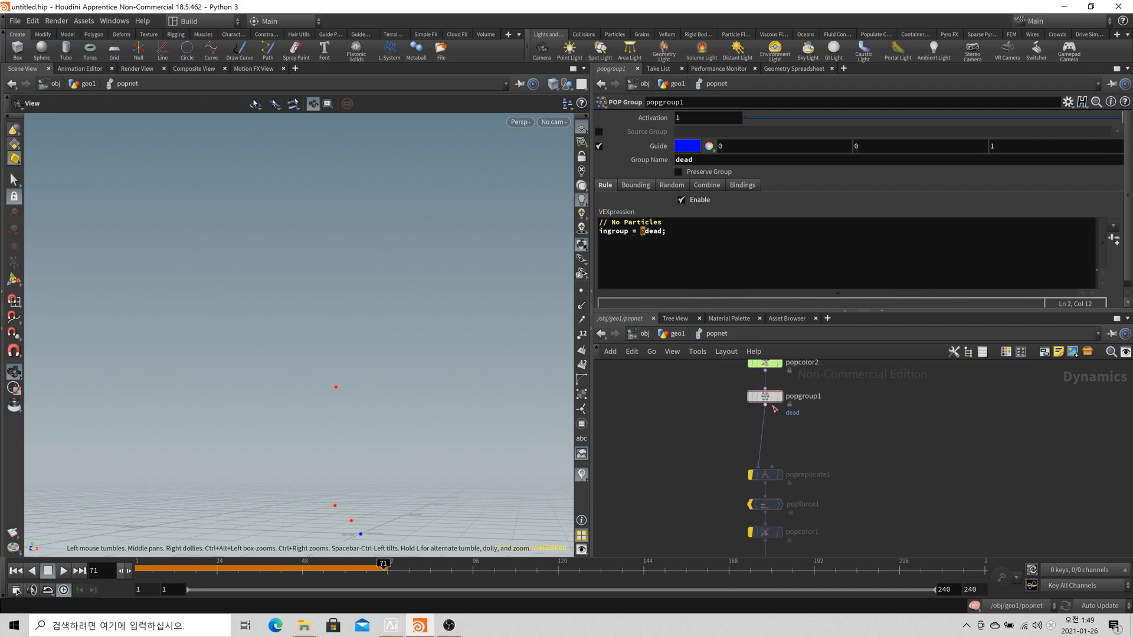
{"action": "left_click_drag", "start_coordinate": [298, 416], "coordinate": [318, 430]}
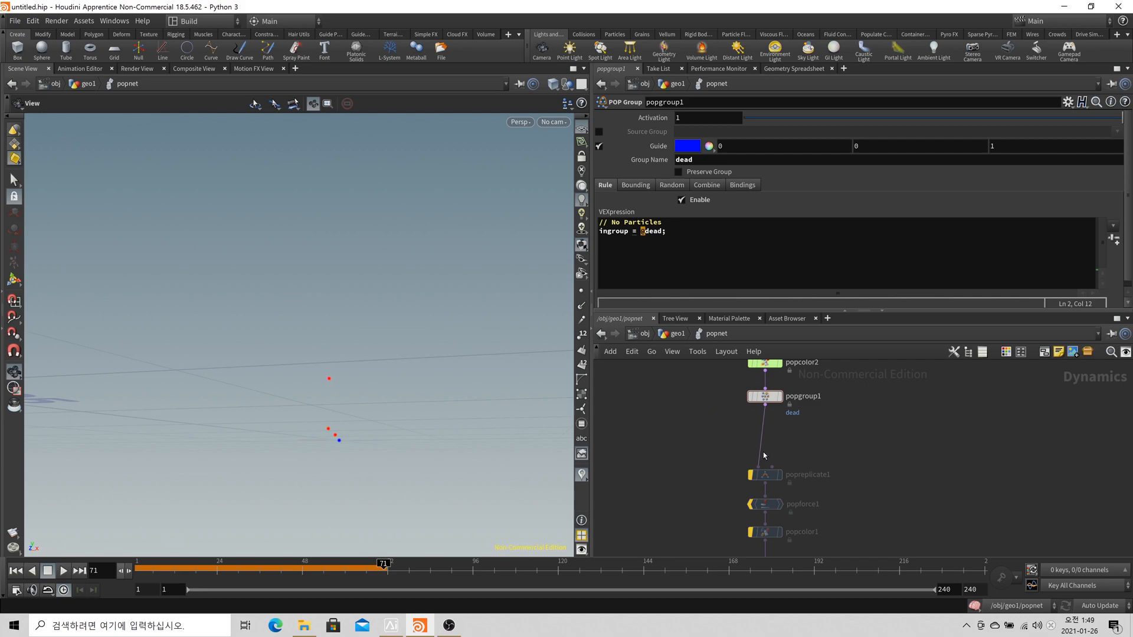
{"action": "key", "text": "Tab"}
{"action": "type", "text": "poprep"}
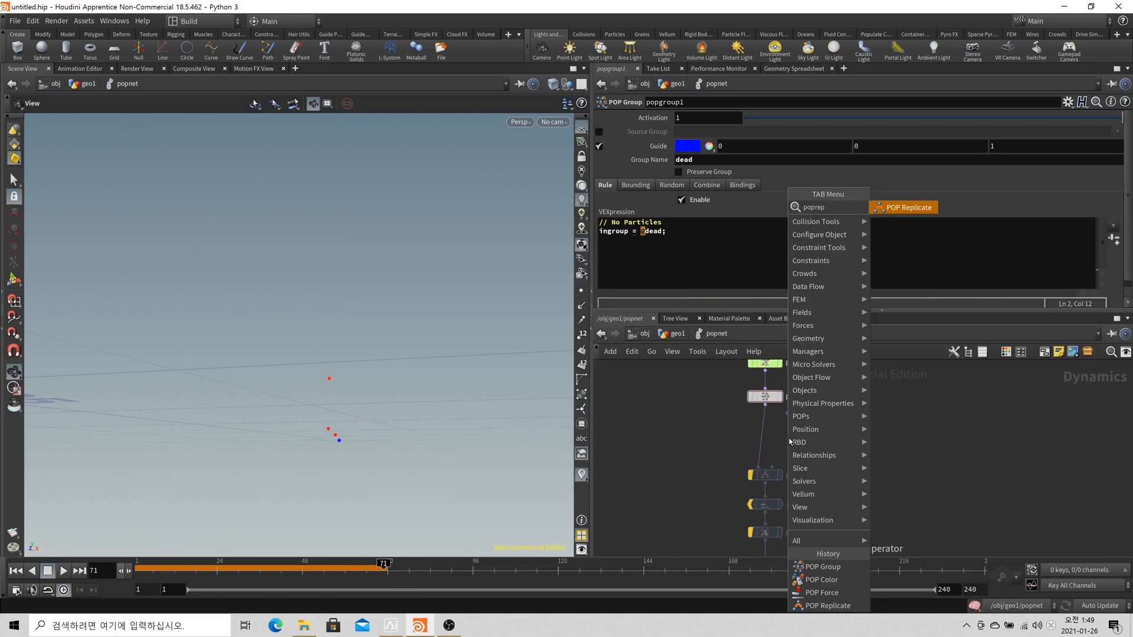
{"action": "key", "text": "Return"}
{"action": "left_click", "coordinate": [767, 436]}
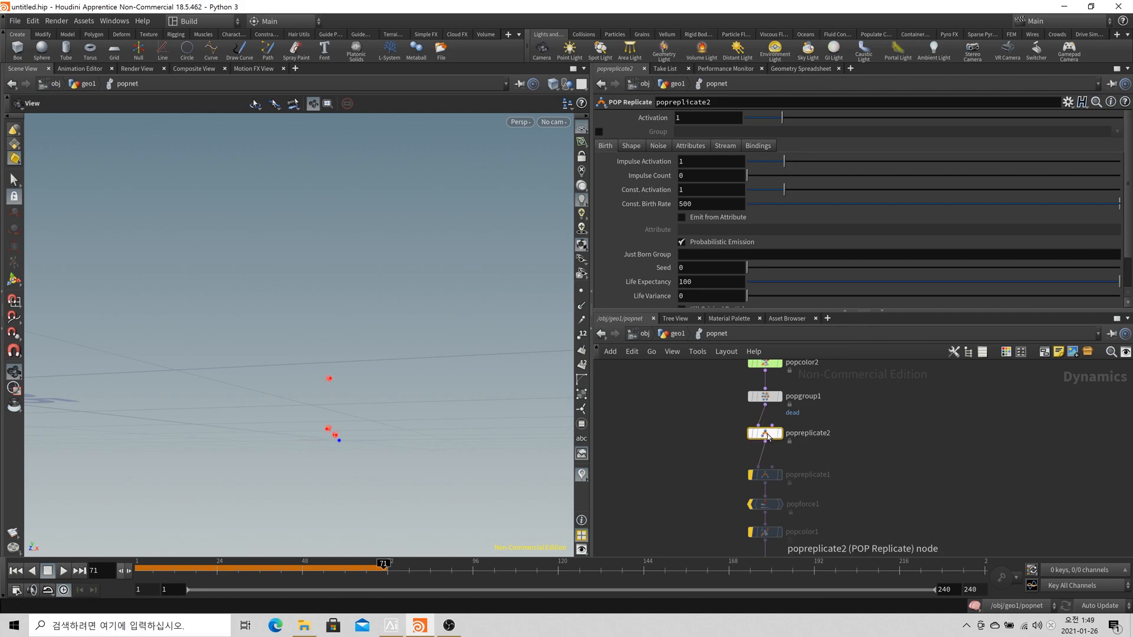
Play the simulation from the first frame to preview the new replicate node's emission, and return to frame 1
{"action": "left_click", "coordinate": [15, 571]}
{"action": "left_click", "coordinate": [65, 571]}
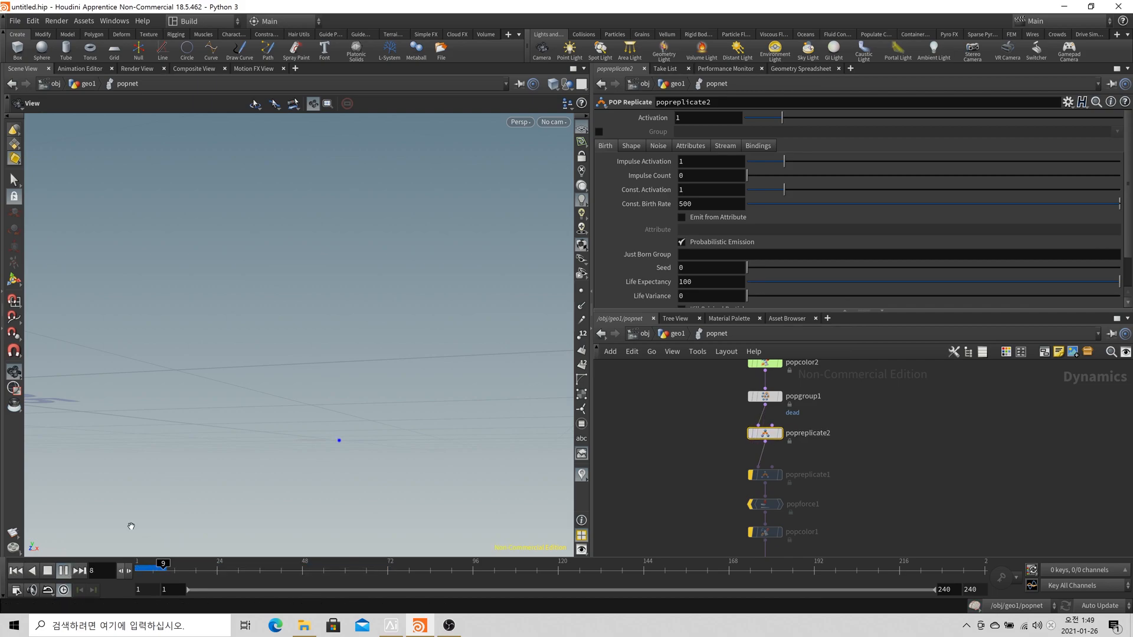
{"action": "left_click_drag", "start_coordinate": [324, 402], "coordinate": [351, 360]}
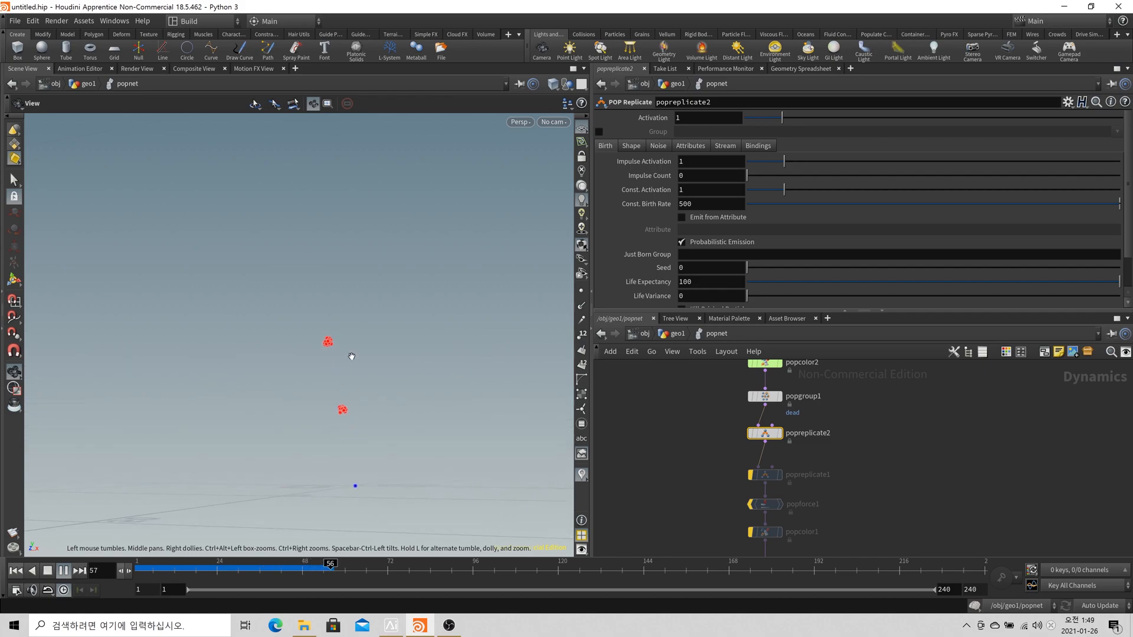
{"action": "left_click", "coordinate": [47, 571]}
{"action": "left_click", "coordinate": [16, 570]}
Restrict popreplicate2 to the dead particle group
{"action": "left_click", "coordinate": [599, 131]}
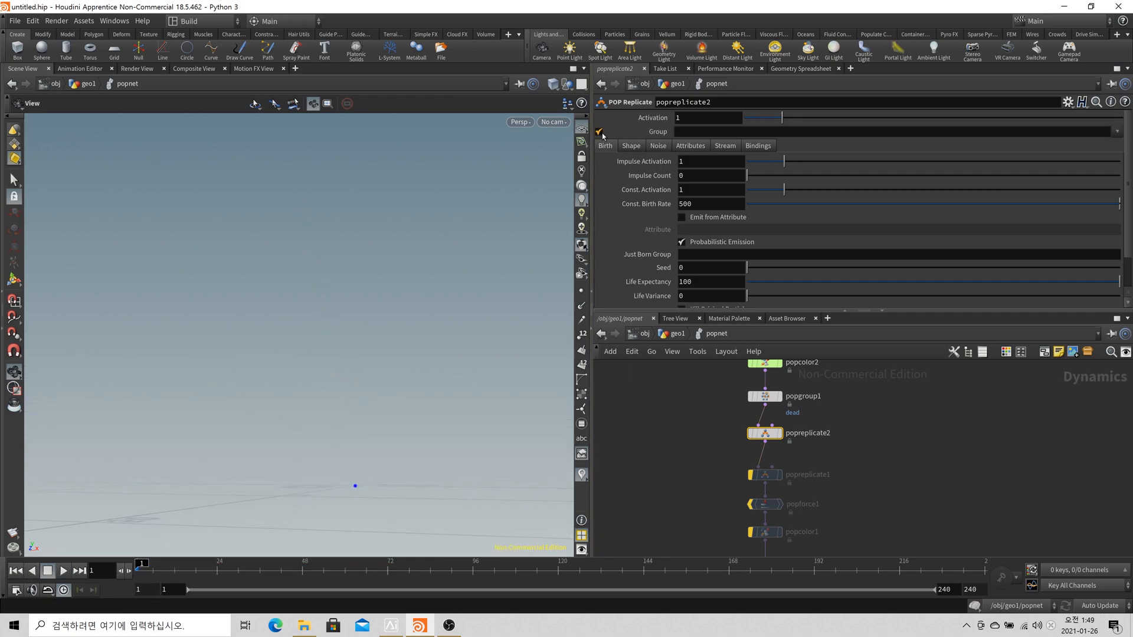
{"action": "left_click", "coordinate": [1118, 131]}
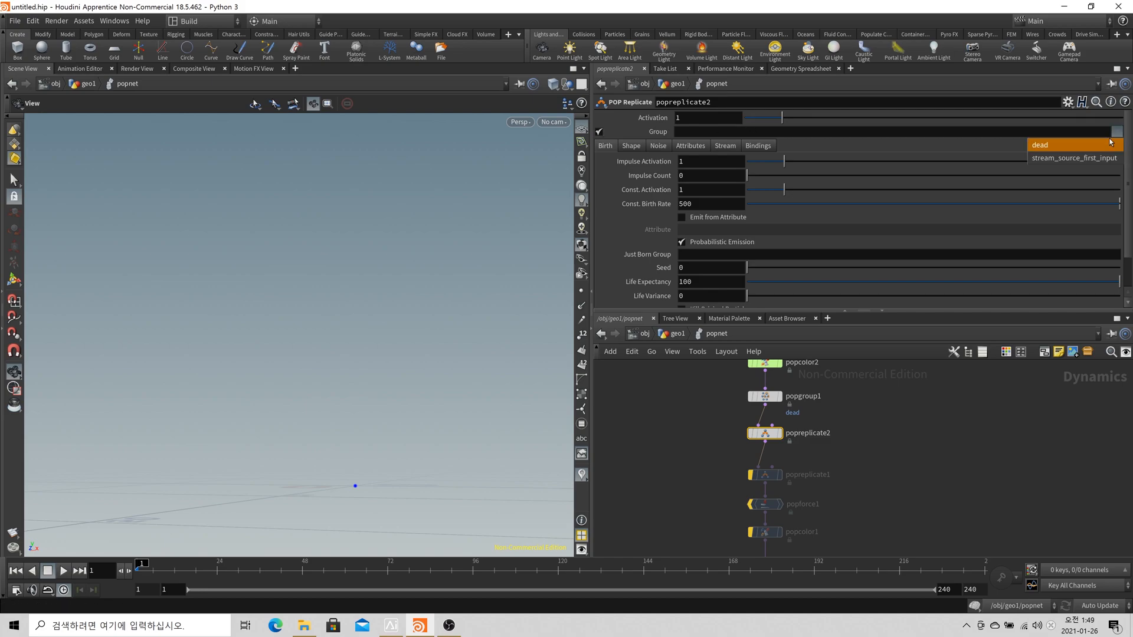
{"action": "left_click", "coordinate": [1074, 146]}
{"action": "left_click_drag", "start_coordinate": [330, 366], "coordinate": [359, 400]}
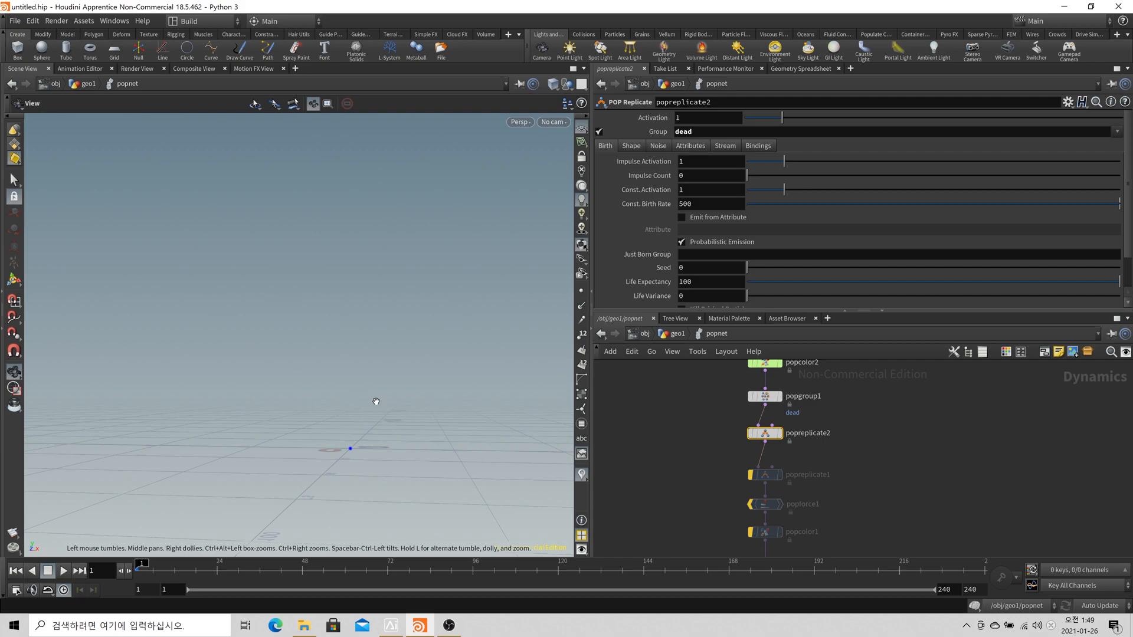
Set popreplicate2's Const. Activation to 0 and its Impulse Count to 100
{"action": "left_click", "coordinate": [747, 195]}
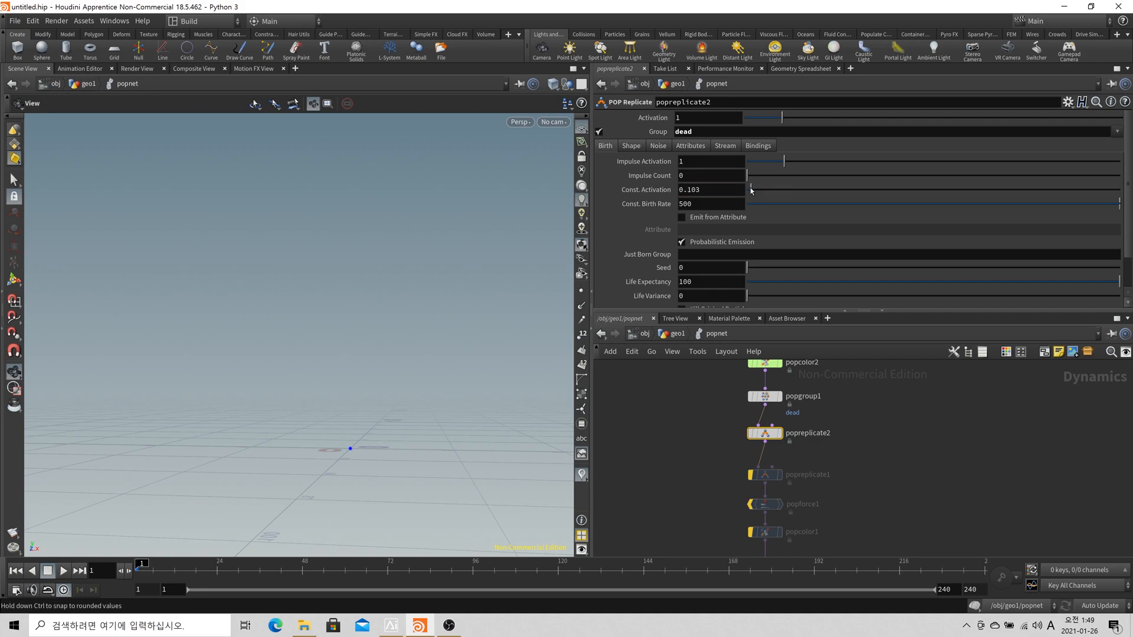
{"action": "left_click", "coordinate": [696, 175]}
{"action": "key", "text": "BackSpace"}
{"action": "type", "text": "100"}
{"action": "key", "text": "Return"}
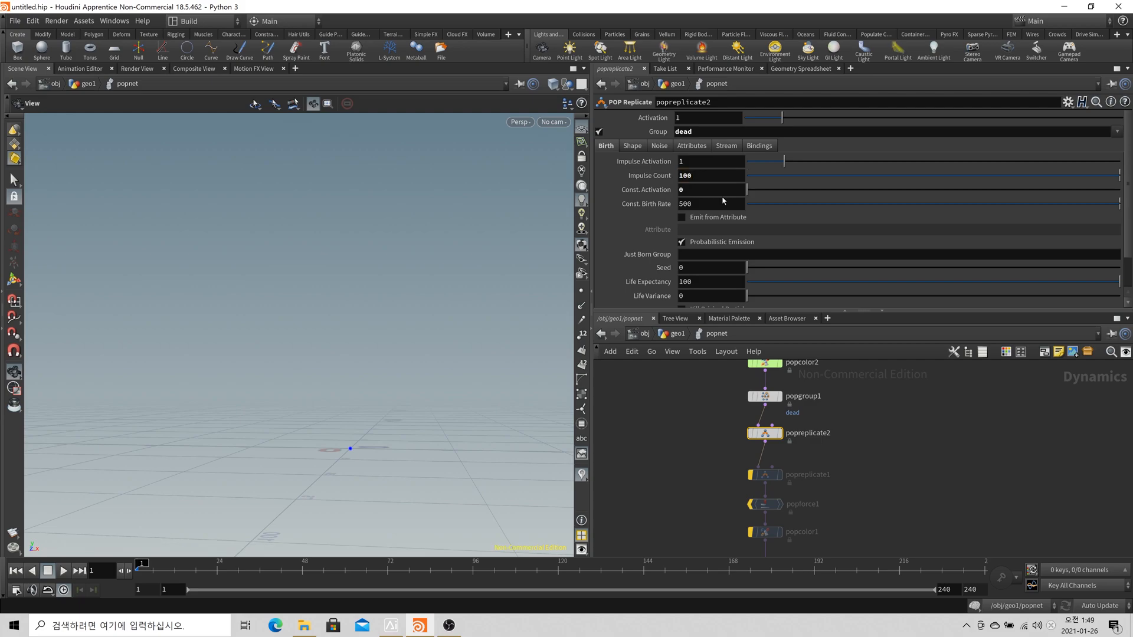
Set the replicated particles' Life Expectancy to 2 and Life Variance to 1
{"action": "scroll", "coordinate": [767, 229], "scroll_direction": "down", "scroll_amount": 2}
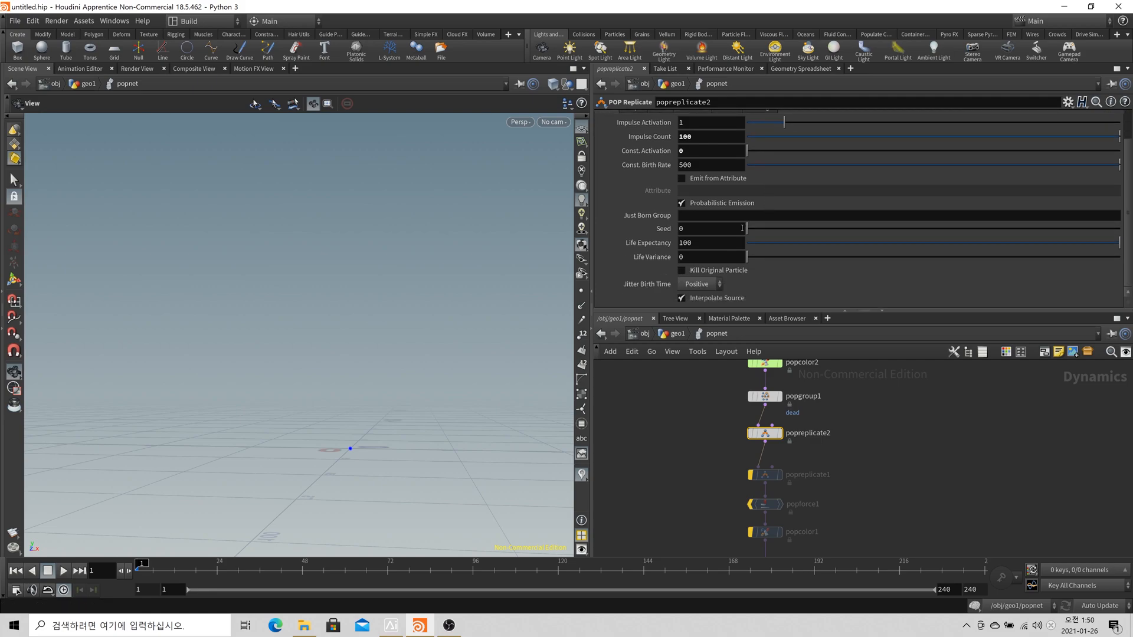
{"action": "left_click", "coordinate": [711, 245]}
{"action": "type", "text": "2"}
{"action": "key", "text": "Tab"}
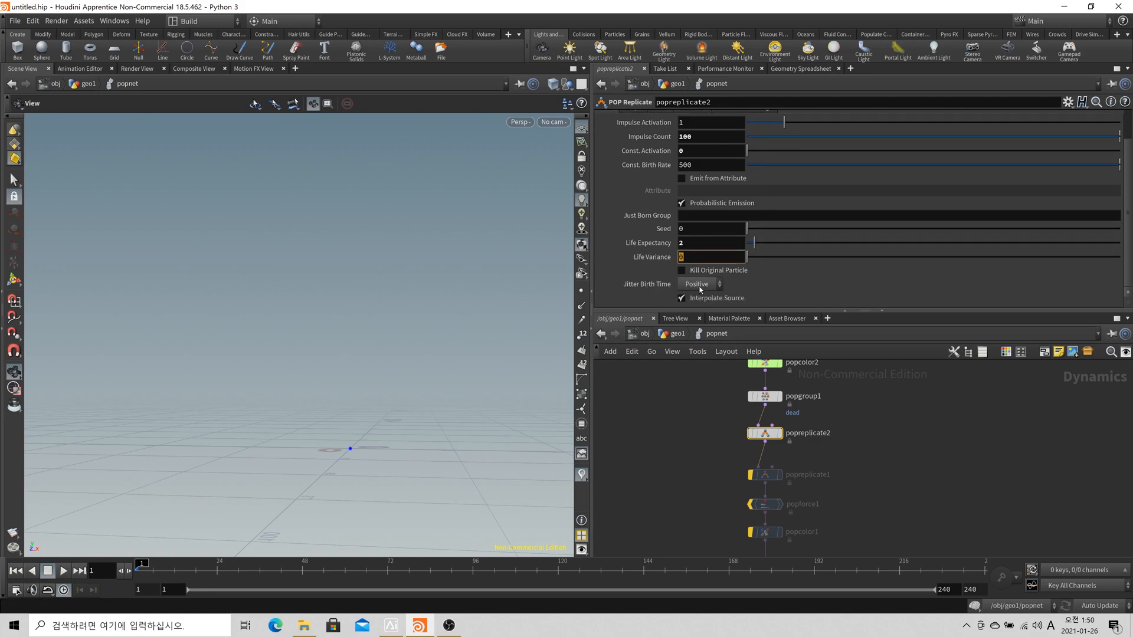
{"action": "type", "text": "1"}
{"action": "key", "text": "Tab"}
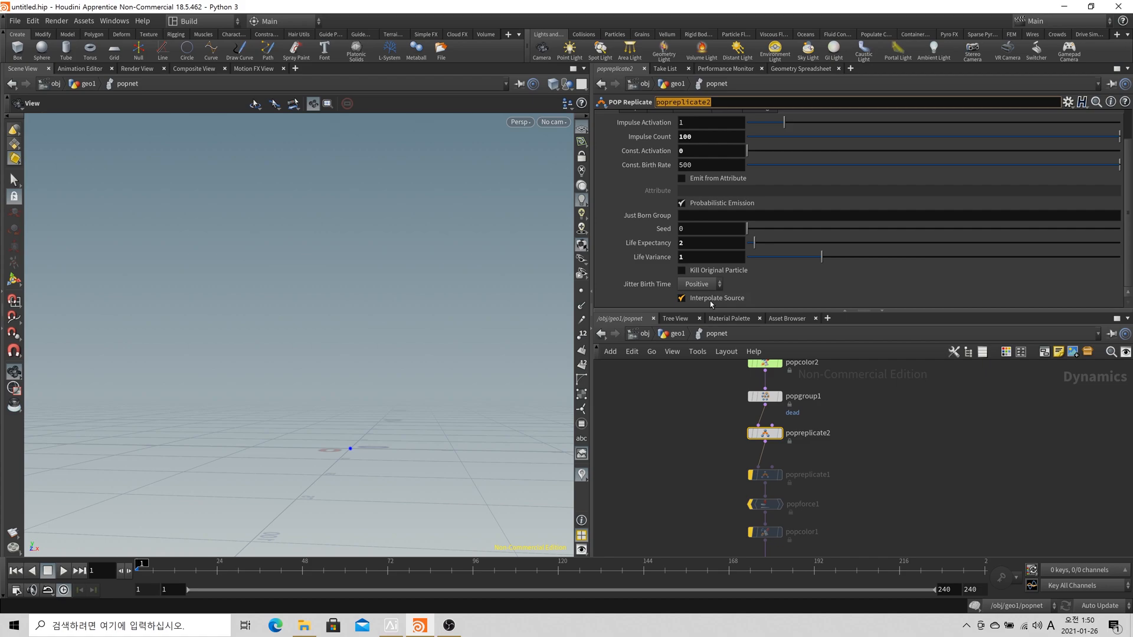
{"action": "mouse_move", "coordinate": [710, 301]}
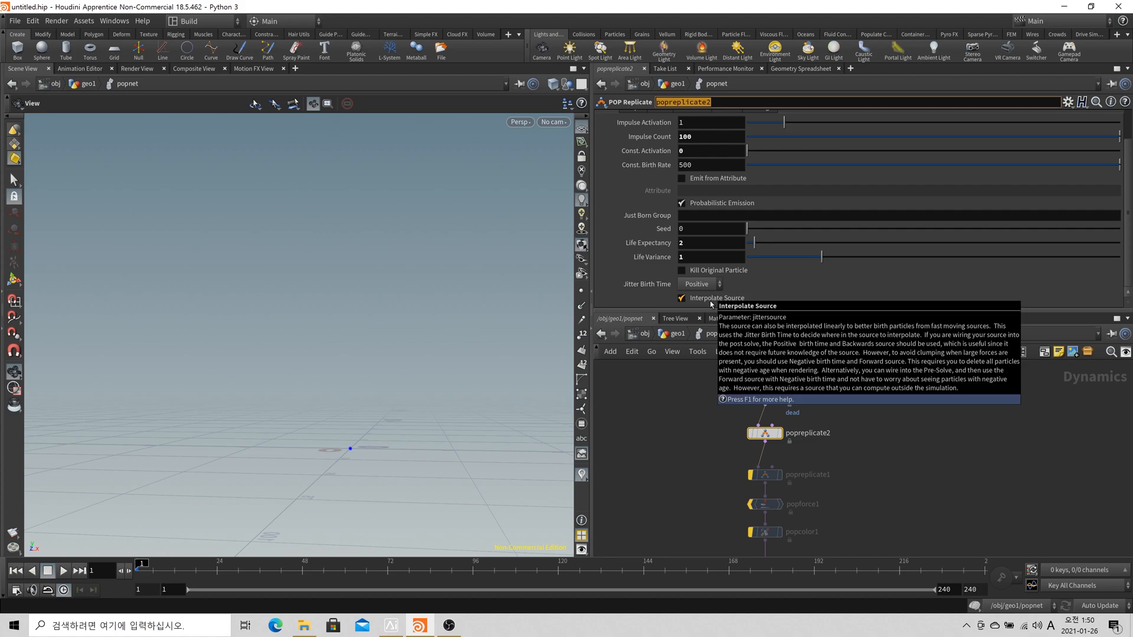
{"action": "scroll", "coordinate": [760, 248], "scroll_direction": "up", "scroll_amount": 2}
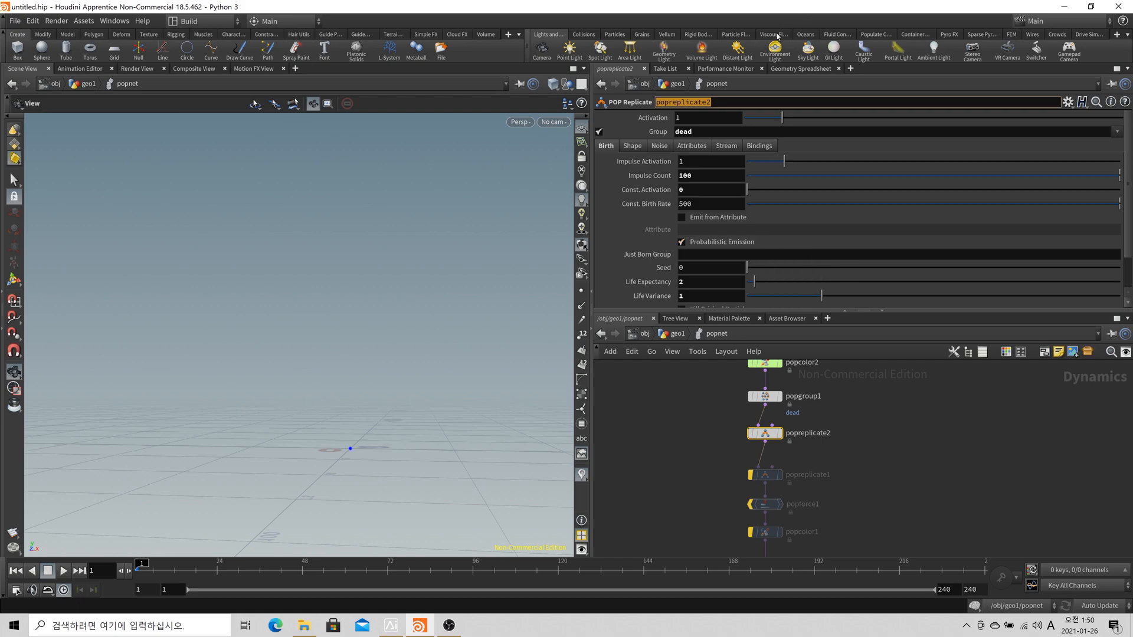
Change popreplicate2's Initial Velocity mode to Set initial velocity
{"action": "left_click", "coordinate": [696, 147]}
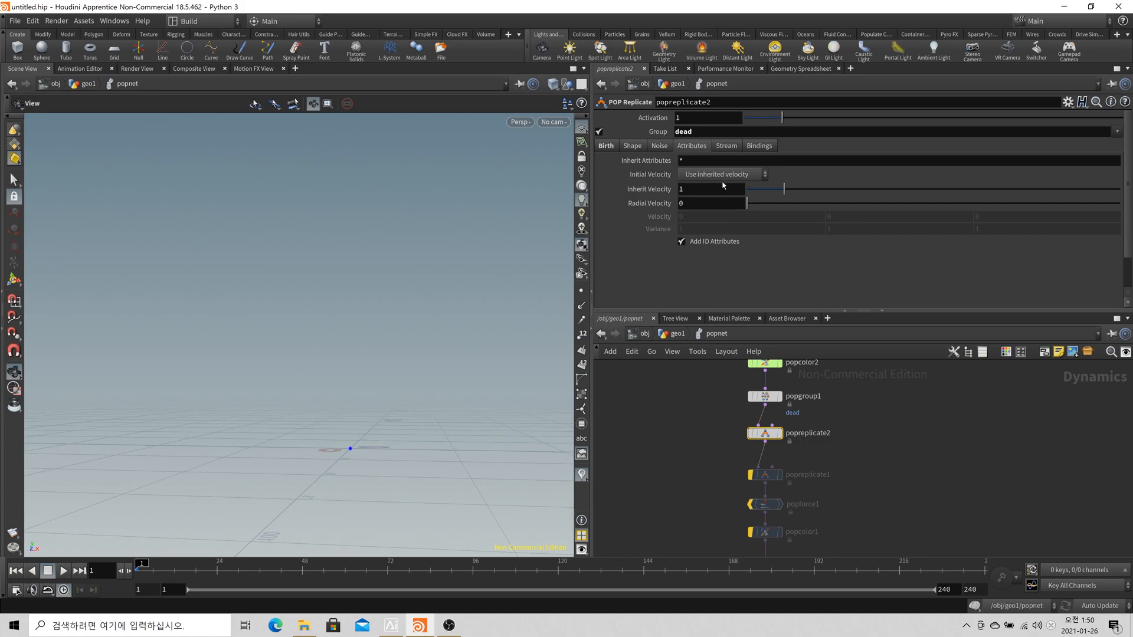
{"action": "left_click", "coordinate": [695, 175]}
{"action": "left_click", "coordinate": [695, 177]}
{"action": "left_click", "coordinate": [713, 176]}
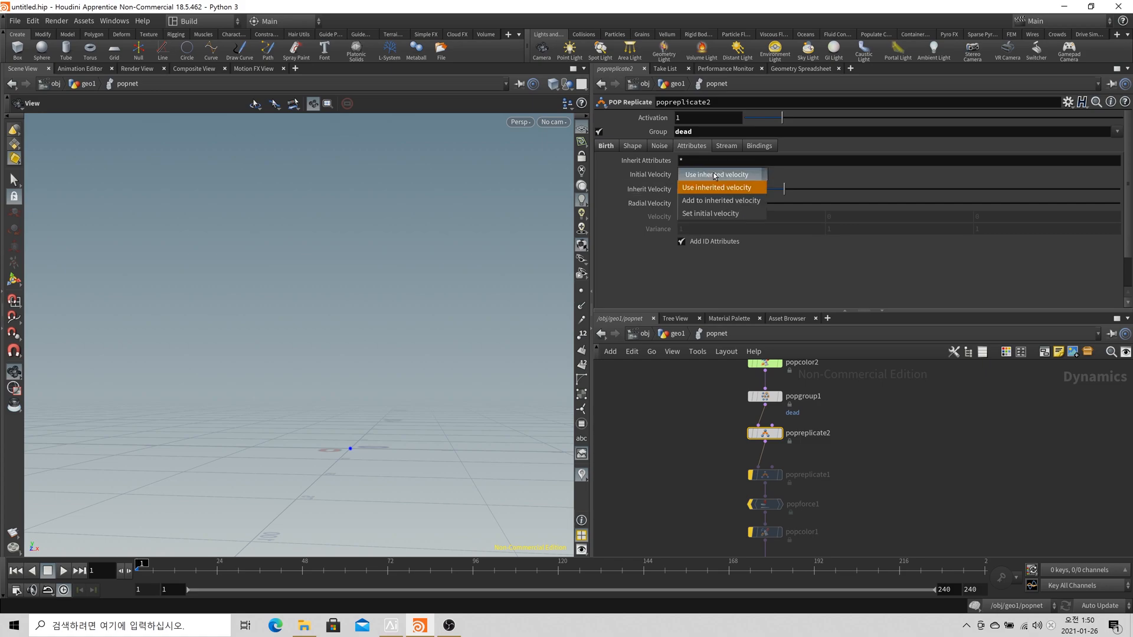
{"action": "left_click", "coordinate": [713, 215]}
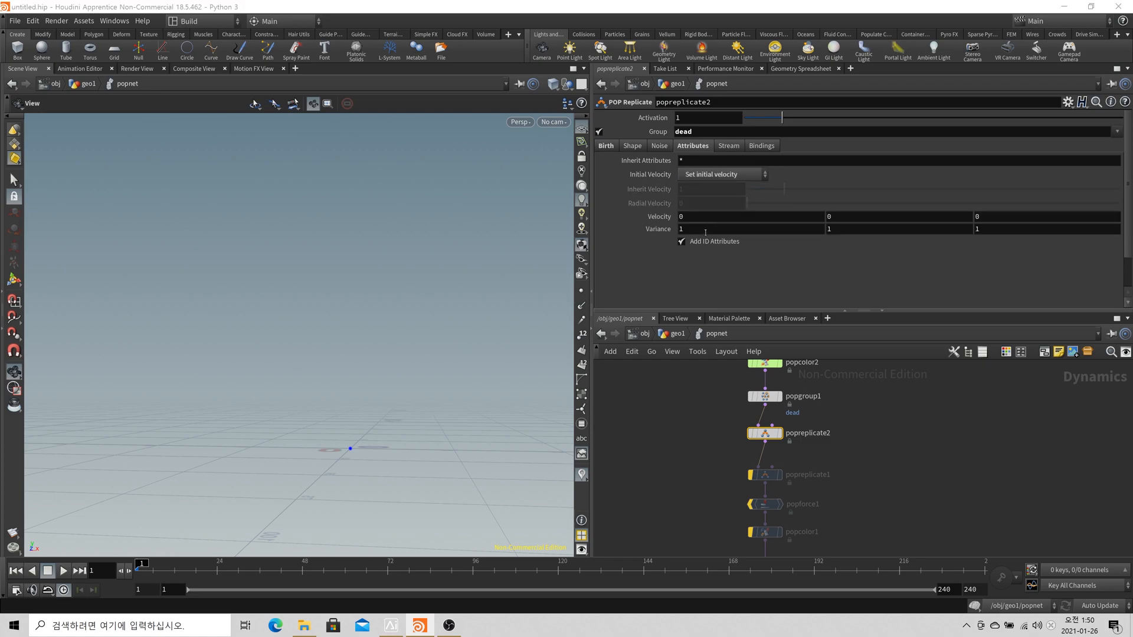
Set the replicated particles' velocity Variance to 5, 5, 5
{"action": "left_click", "coordinate": [680, 230]}
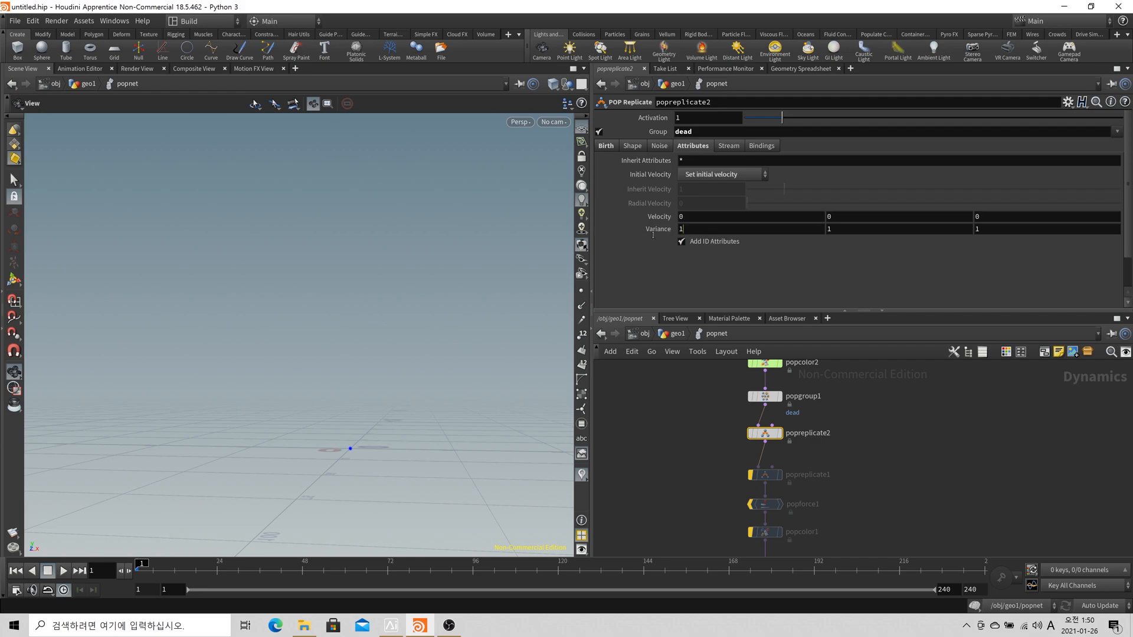
{"action": "type", "text": "5"}
{"action": "key", "text": "Tab"}
{"action": "type", "text": "5"}
{"action": "key", "text": "Tab"}
{"action": "type", "text": "5"}
{"action": "key", "text": "Tab"}
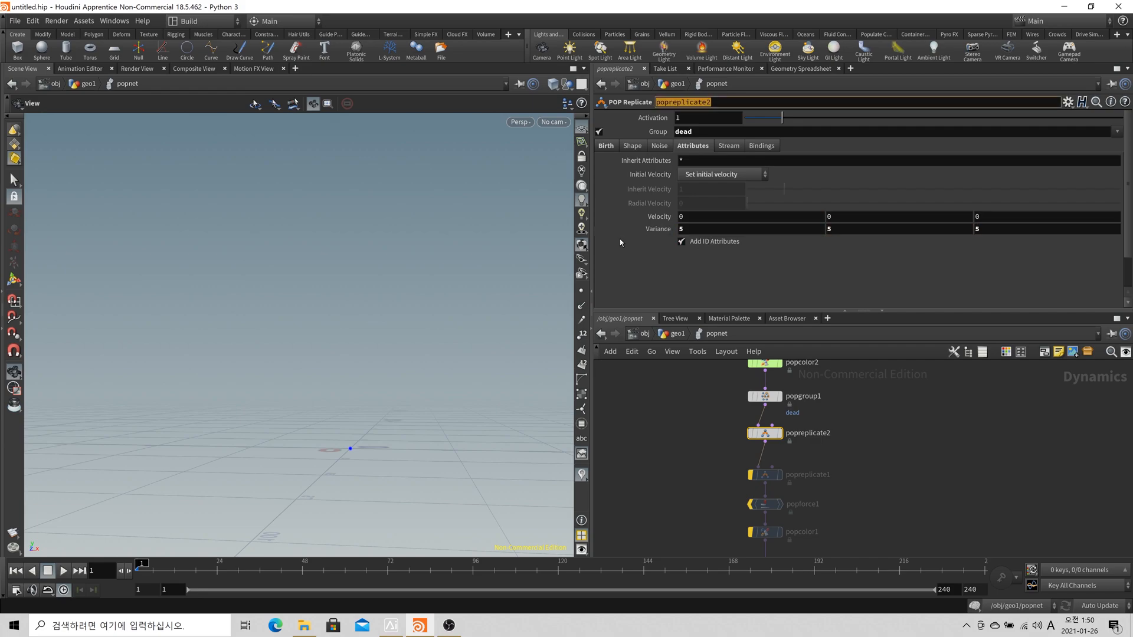
{"action": "left_click", "coordinate": [840, 437]}
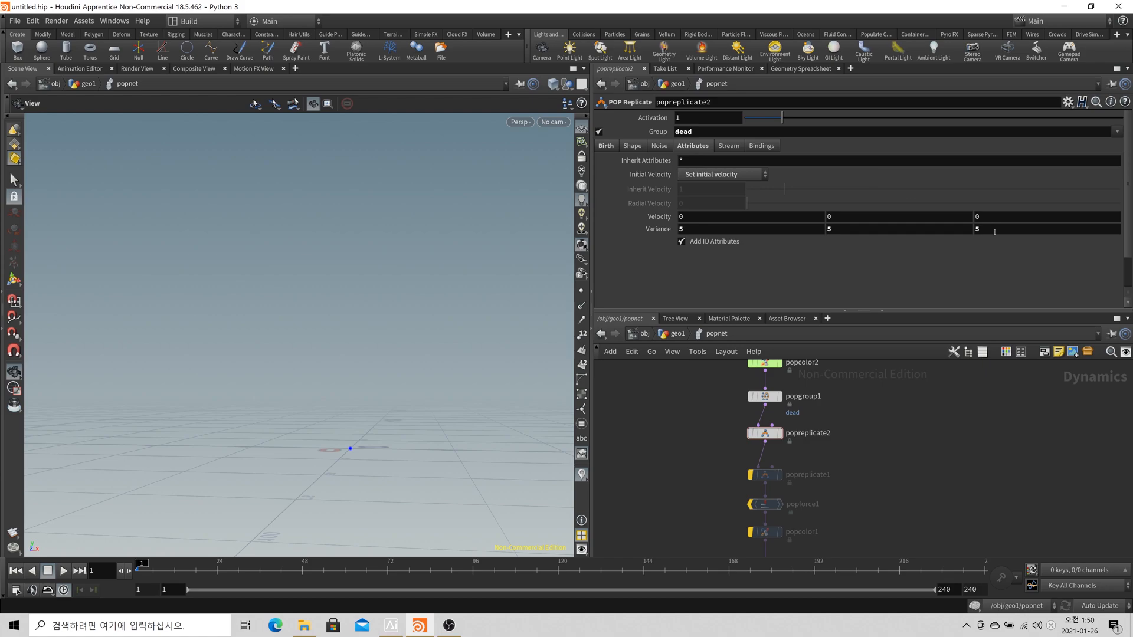
Change popreplicate2's emission shape to Point
{"action": "left_click", "coordinate": [606, 146]}
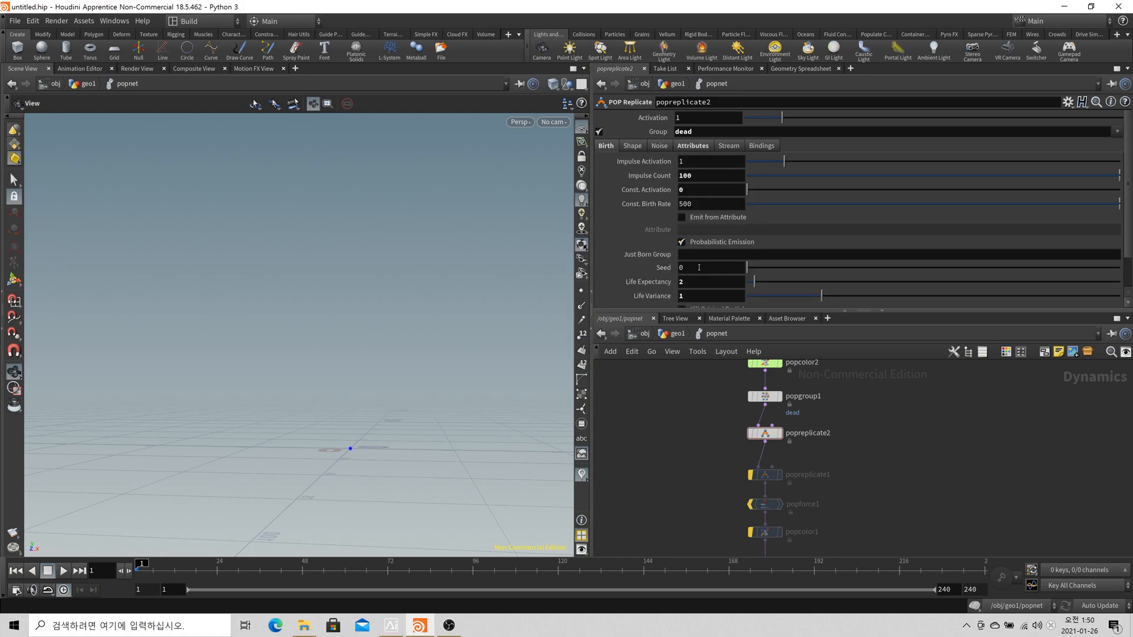
{"action": "left_click", "coordinate": [633, 147]}
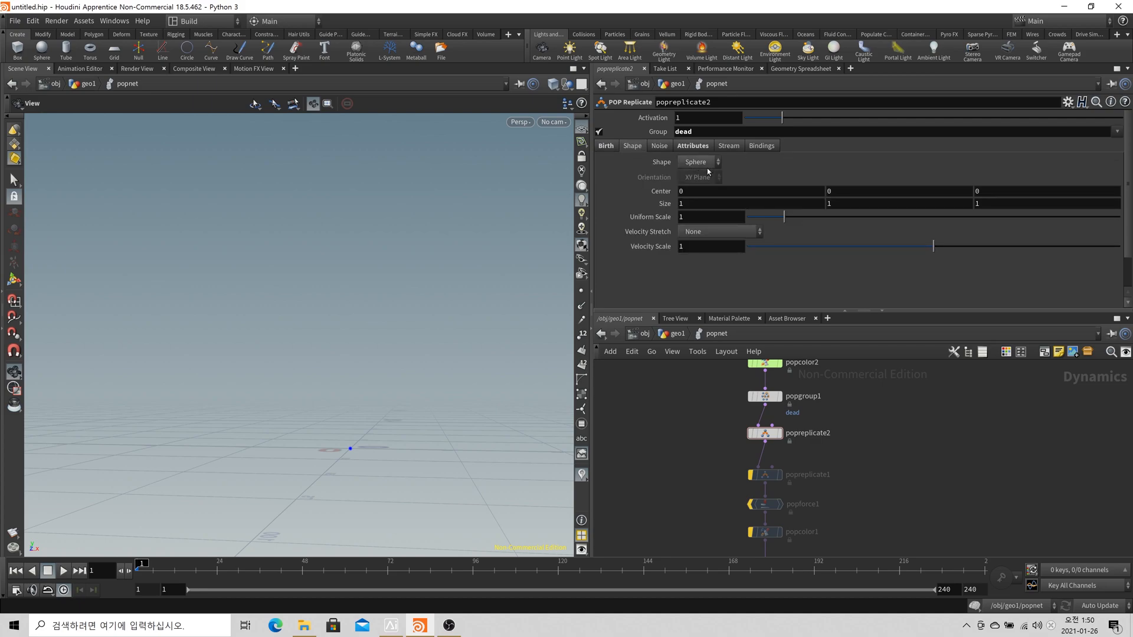
{"action": "left_click", "coordinate": [699, 163]}
{"action": "left_click", "coordinate": [698, 267]}
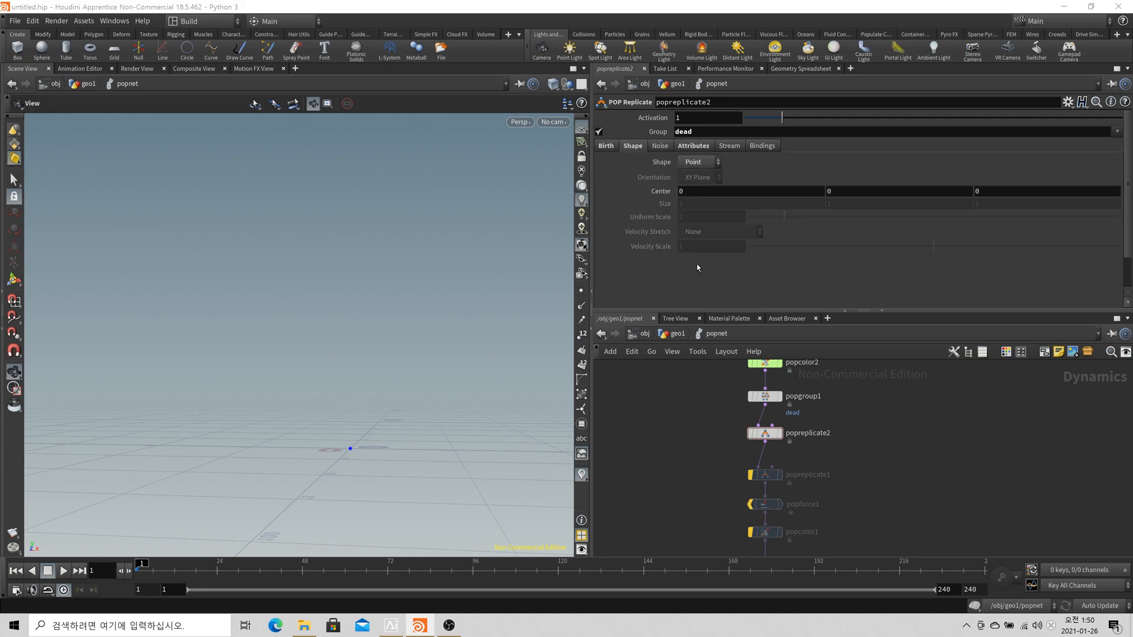
Play the simulation to watch the particle bursts emitted from the dying particles, and stop playback
{"action": "left_click_drag", "start_coordinate": [505, 394], "coordinate": [360, 429]}
{"action": "scroll", "coordinate": [857, 458], "scroll_direction": "down", "scroll_amount": 4}
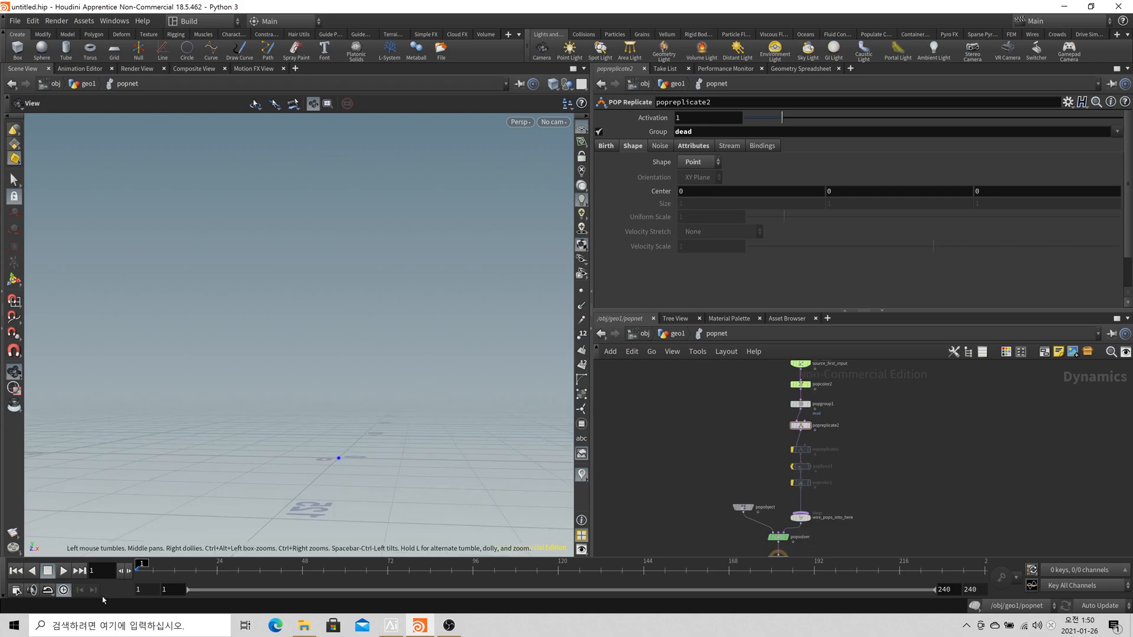
{"action": "left_click", "coordinate": [69, 573]}
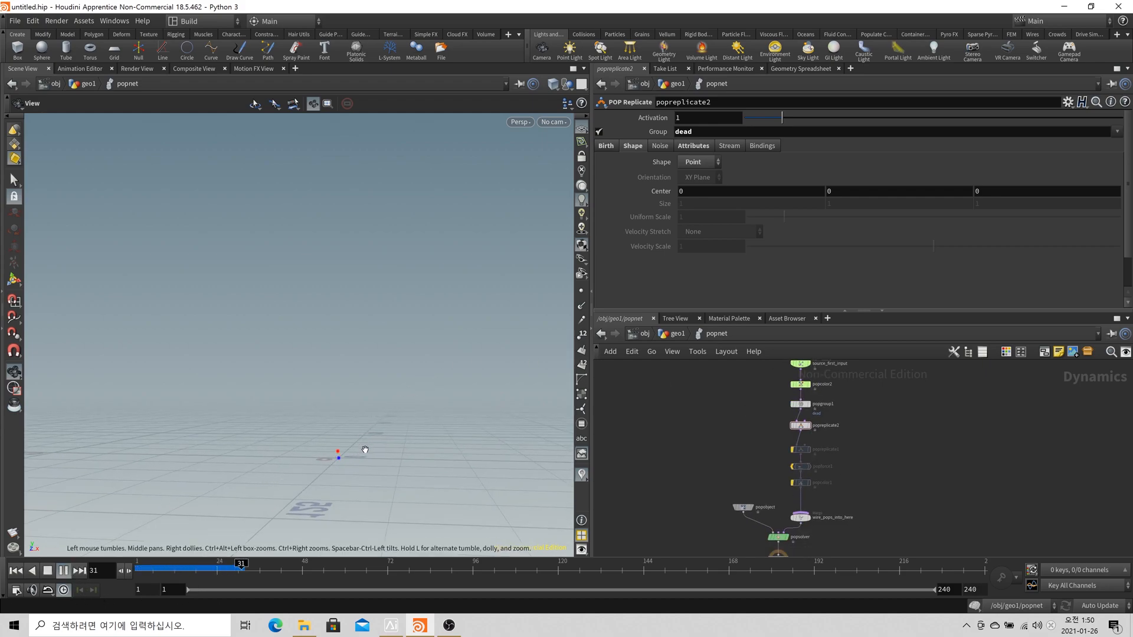
{"action": "scroll", "coordinate": [521, 390], "scroll_direction": "down", "scroll_amount": 3}
{"action": "scroll", "coordinate": [370, 405], "scroll_direction": "down", "scroll_amount": 3}
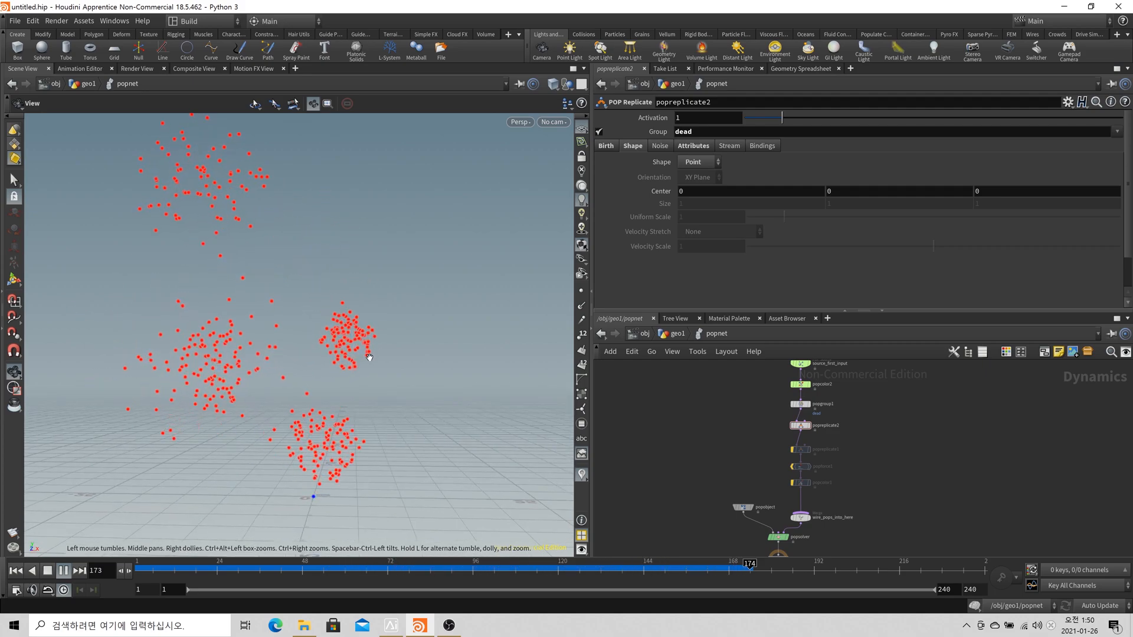
{"action": "scroll", "coordinate": [377, 332], "scroll_direction": "up", "scroll_amount": 1}
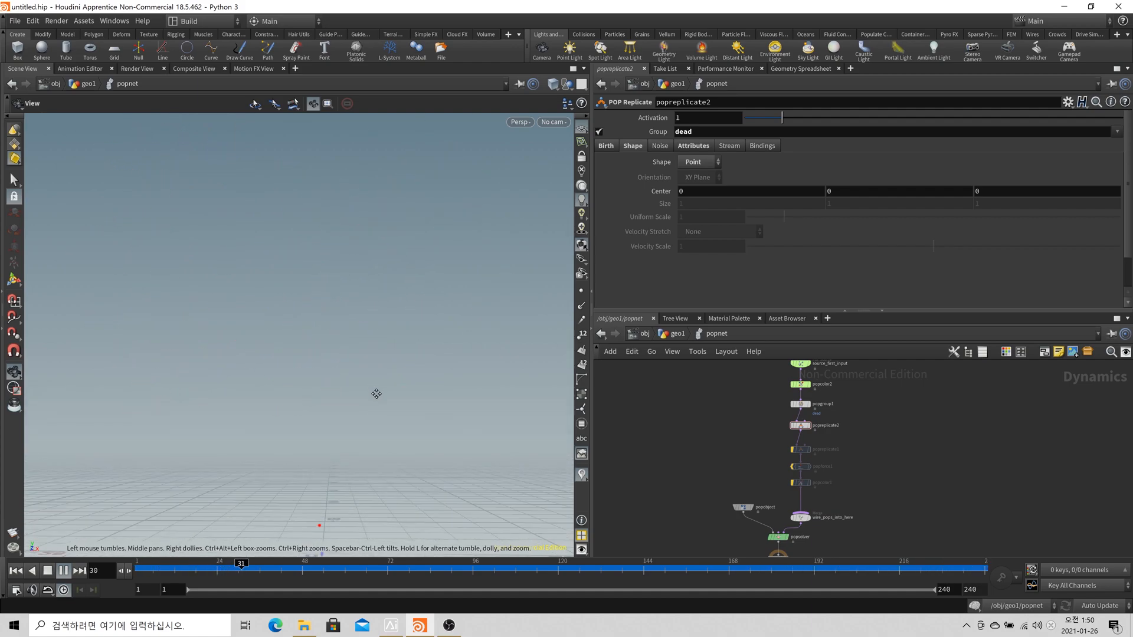
{"action": "scroll", "coordinate": [377, 388], "scroll_direction": "up", "scroll_amount": 2}
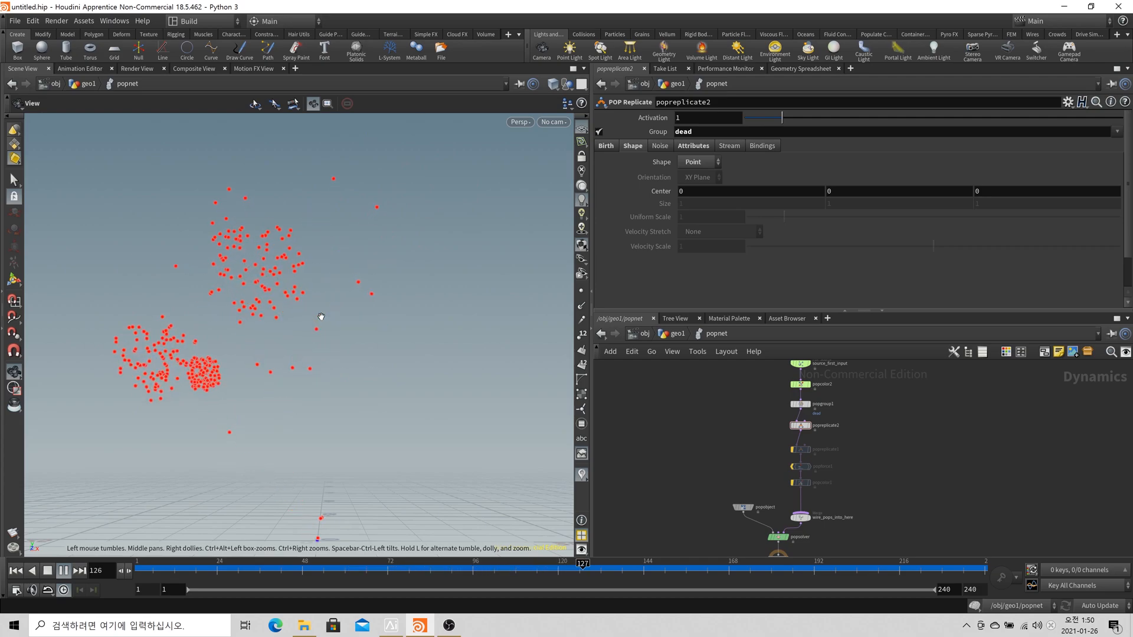
{"action": "key", "text": "Escape"}
Set the viewport's particle display Point Size to 3 pixels in the display options
{"action": "key", "text": "d"}
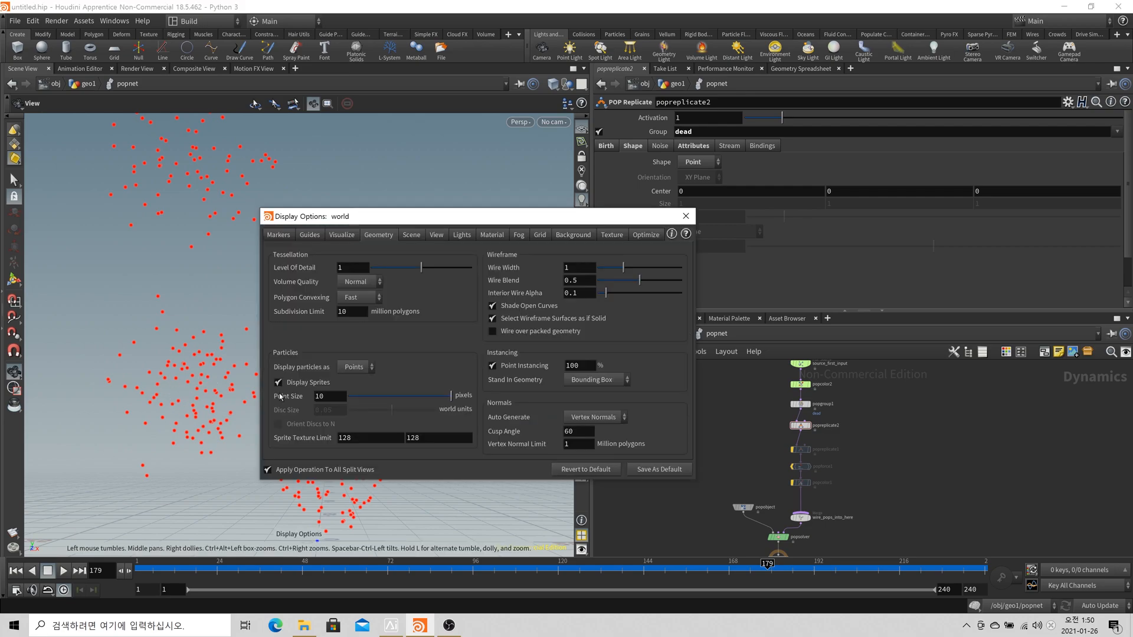
{"action": "double_click", "coordinate": [340, 396]}
{"action": "type", "text": "3"}
{"action": "key", "text": "Tab"}
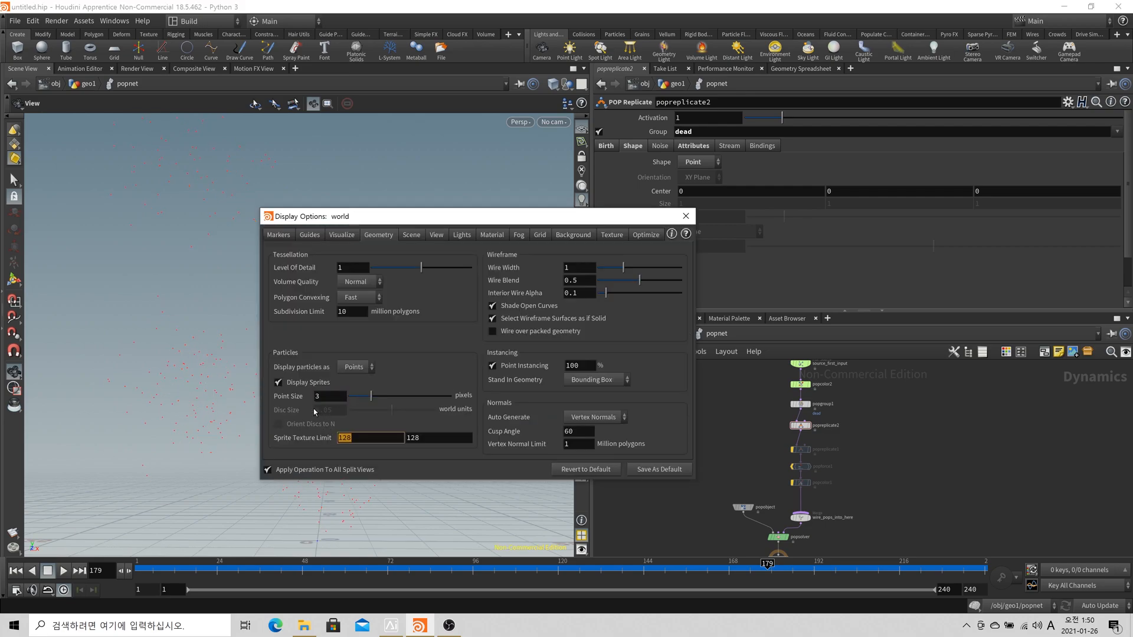
{"action": "left_click", "coordinate": [686, 216]}
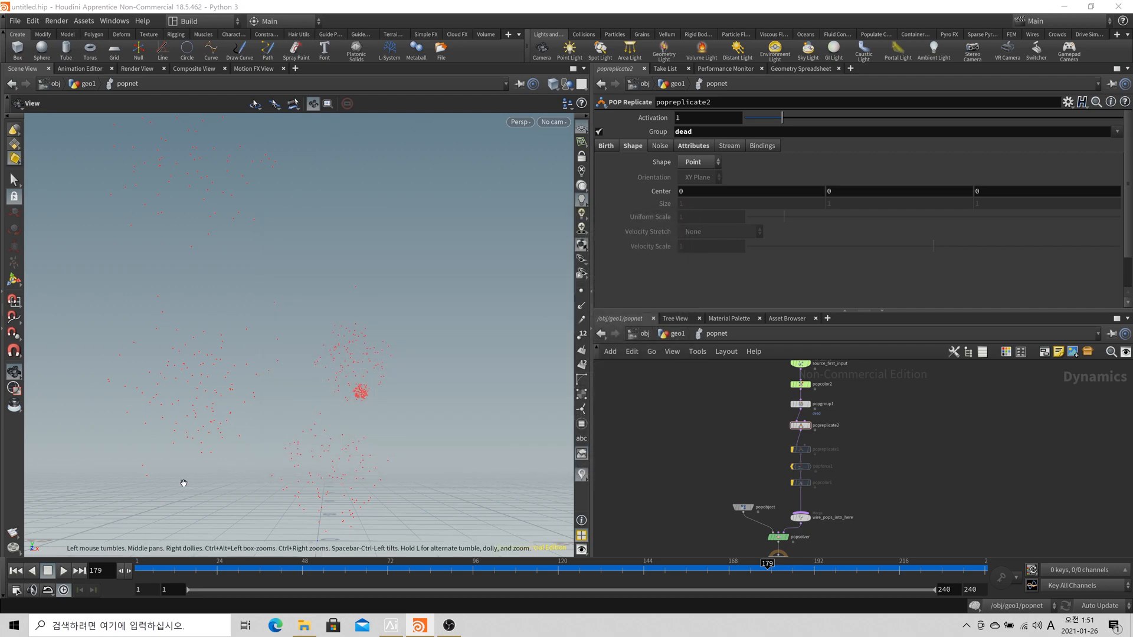
Play the simulation to view the bursts with the larger point display, stop it, and rewind to the first frame
{"action": "left_click", "coordinate": [63, 570]}
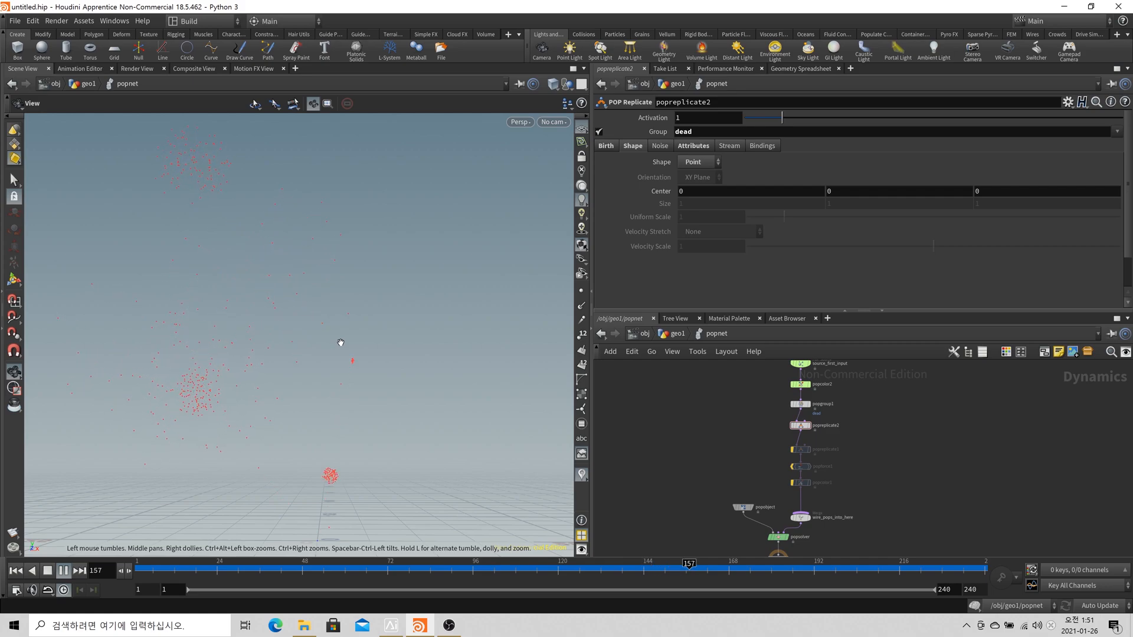
{"action": "left_click", "coordinate": [63, 571]}
{"action": "left_click", "coordinate": [16, 571]}
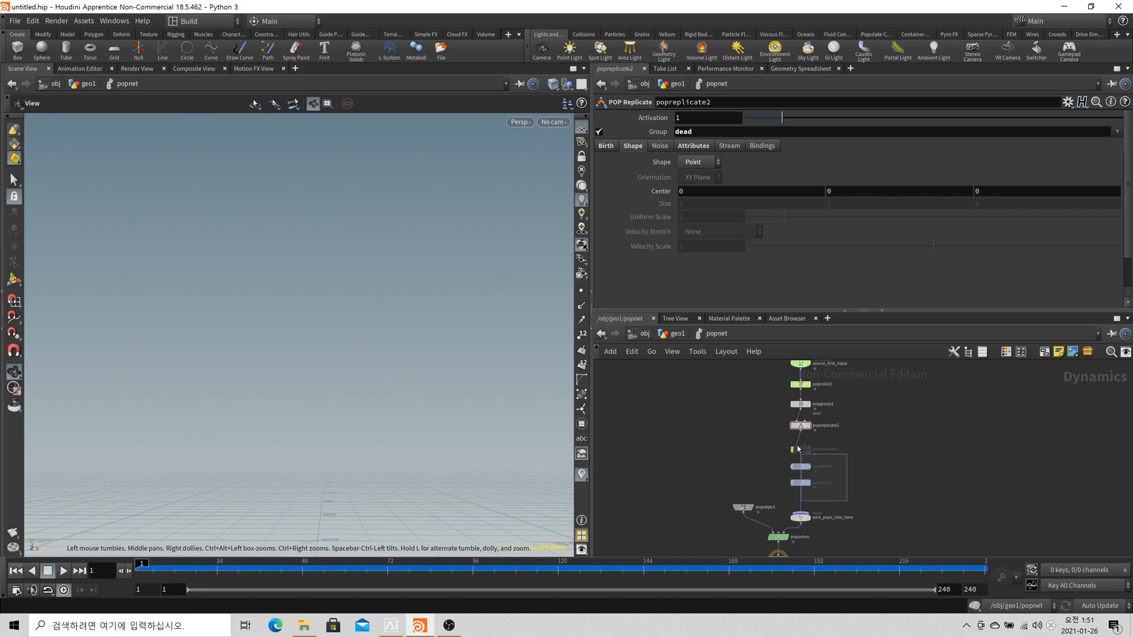
Re-enable the bypassed popreplicate1, popforce1 and popcolor1 nodes
{"action": "left_click_drag", "start_coordinate": [847, 500], "coordinate": [798, 450]}
{"action": "scroll", "coordinate": [795, 476], "scroll_direction": "up", "scroll_amount": 3}
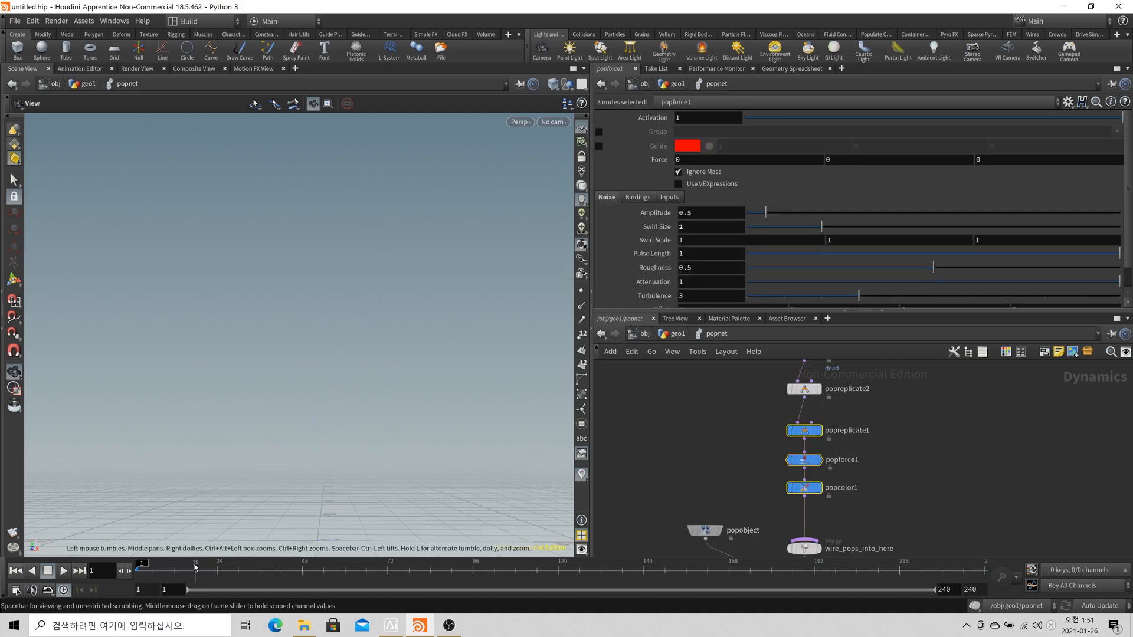
Space out the upper nodes of the chain and color popgroup1 green like source_first_input and popcolor2
{"action": "scroll", "coordinate": [862, 498], "scroll_direction": "down", "scroll_amount": 2}
{"action": "middle_click_drag", "start_coordinate": [858, 395], "coordinate": [832, 461]}
{"action": "left_click_drag", "start_coordinate": [825, 470], "coordinate": [803, 415]}
{"action": "middle_click_drag", "start_coordinate": [847, 501], "coordinate": [852, 475]}
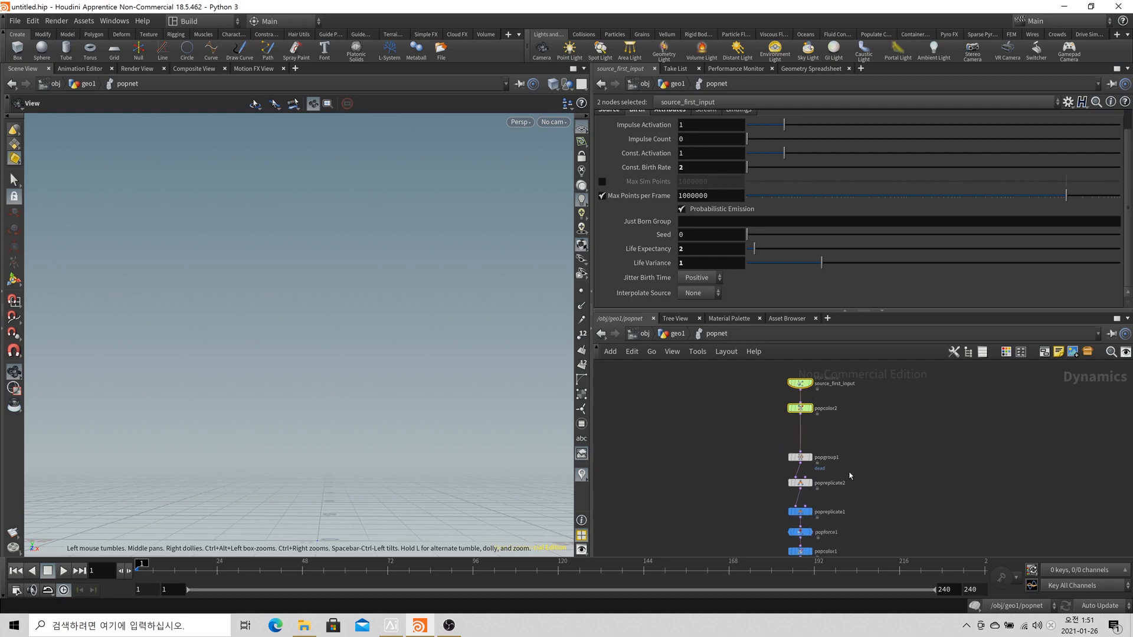
{"action": "scroll", "coordinate": [847, 488], "scroll_direction": "up", "scroll_amount": 2}
{"action": "left_click_drag", "start_coordinate": [840, 500], "coordinate": [781, 421]}
{"action": "left_click", "coordinate": [789, 439]}
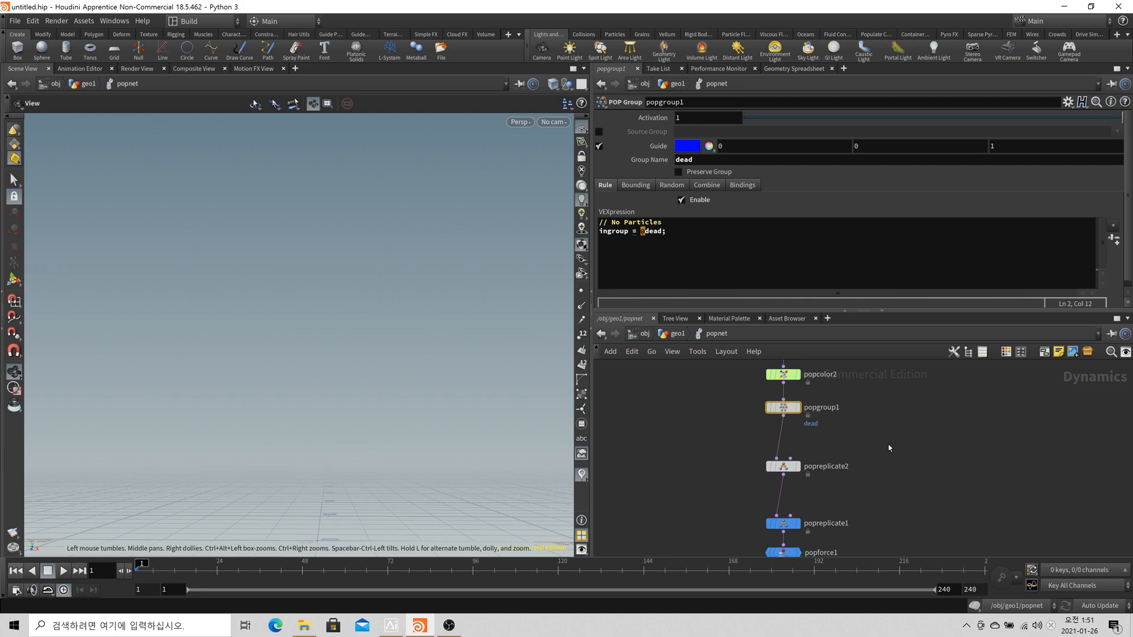
{"action": "key", "text": "c"}
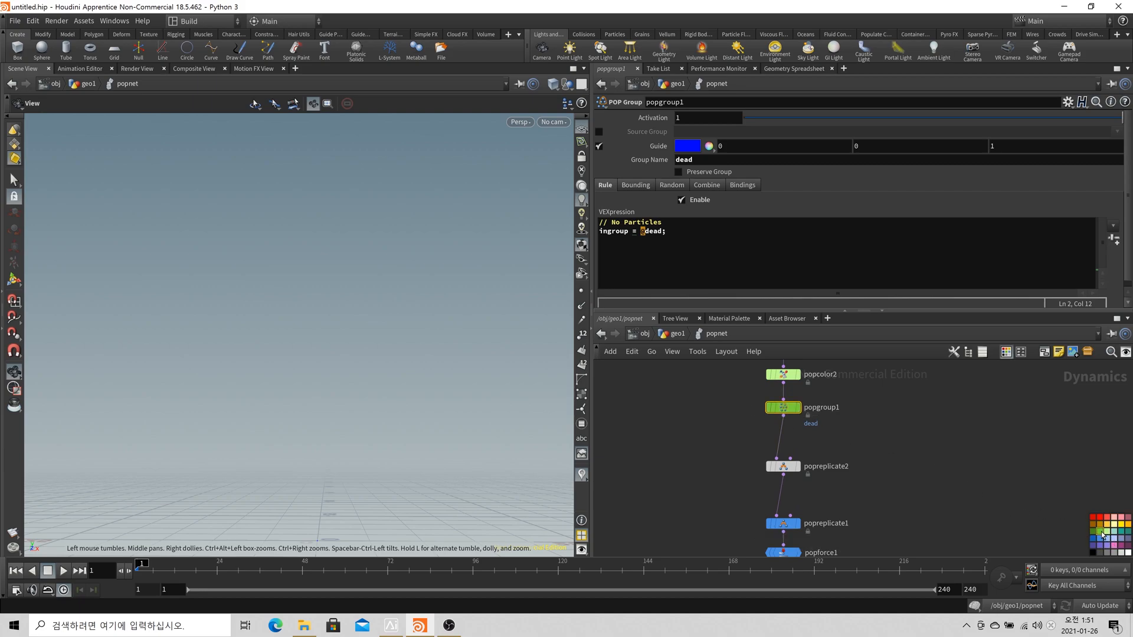
Select popreplicate2 and check the Stream Name in its stream settings
{"action": "left_click_drag", "start_coordinate": [791, 469], "coordinate": [746, 436]}
{"action": "middle_click", "coordinate": [793, 463]}
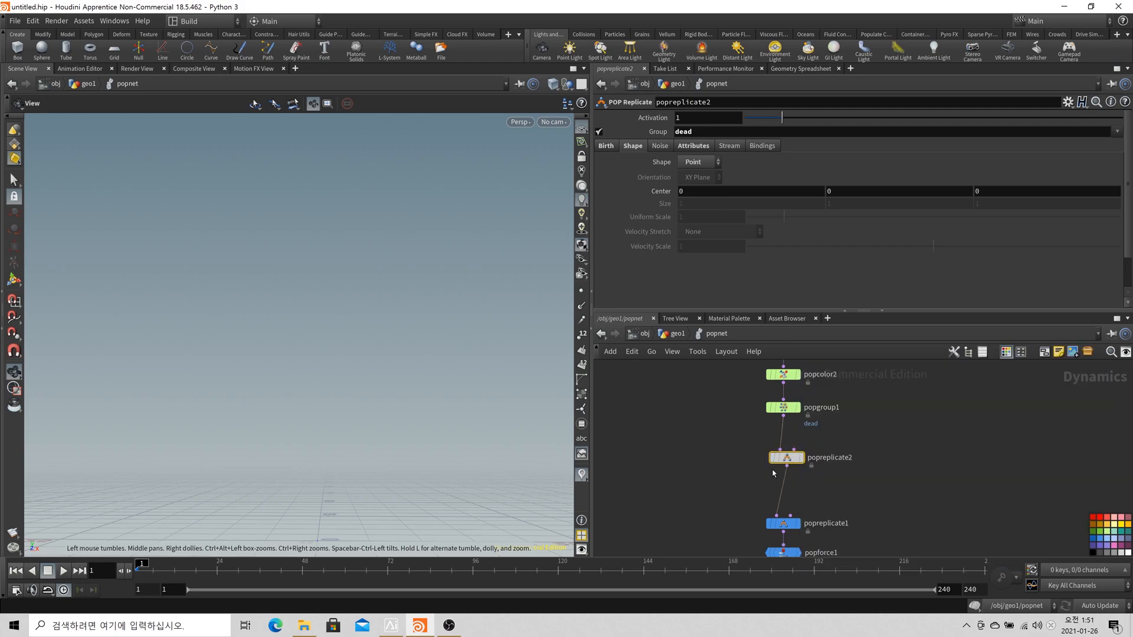
{"action": "left_click", "coordinate": [729, 147]}
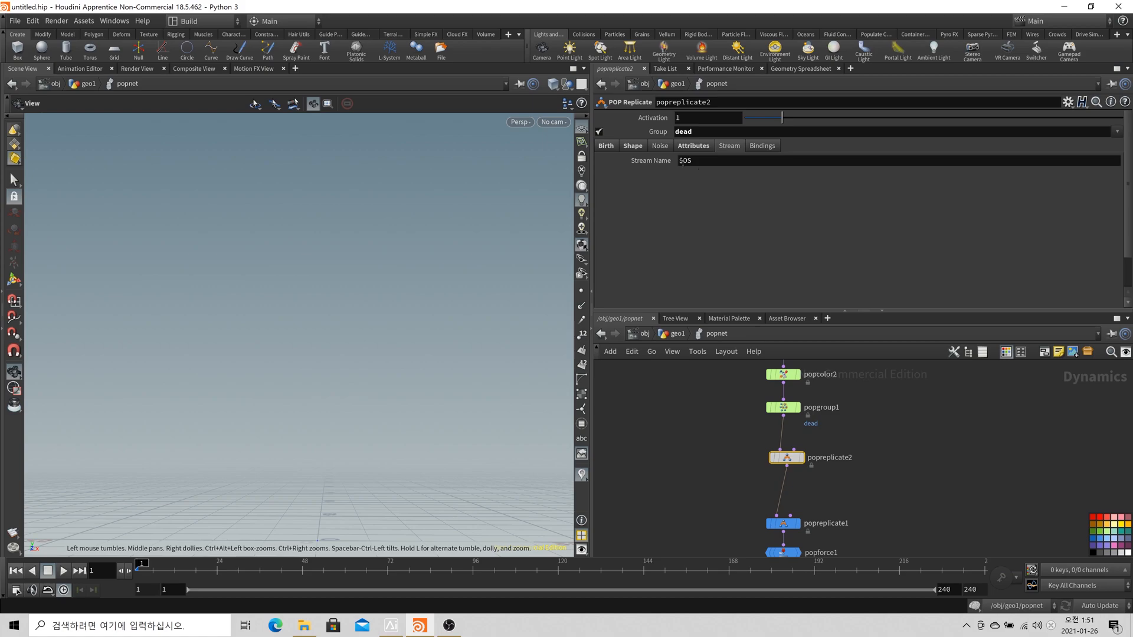
{"action": "left_click", "coordinate": [648, 160]}
Color popreplicate2 red to set it apart from the blue nodes, and tidy the spacing of the lower nodes
{"action": "middle_click_drag", "start_coordinate": [786, 489], "coordinate": [773, 423]}
{"action": "scroll", "coordinate": [784, 485], "scroll_direction": "down", "scroll_amount": 3}
{"action": "middle_click_drag", "start_coordinate": [784, 485], "coordinate": [781, 448]}
{"action": "left_click_drag", "start_coordinate": [818, 486], "coordinate": [774, 428]}
{"action": "left_click_drag", "start_coordinate": [782, 516], "coordinate": [789, 518]}
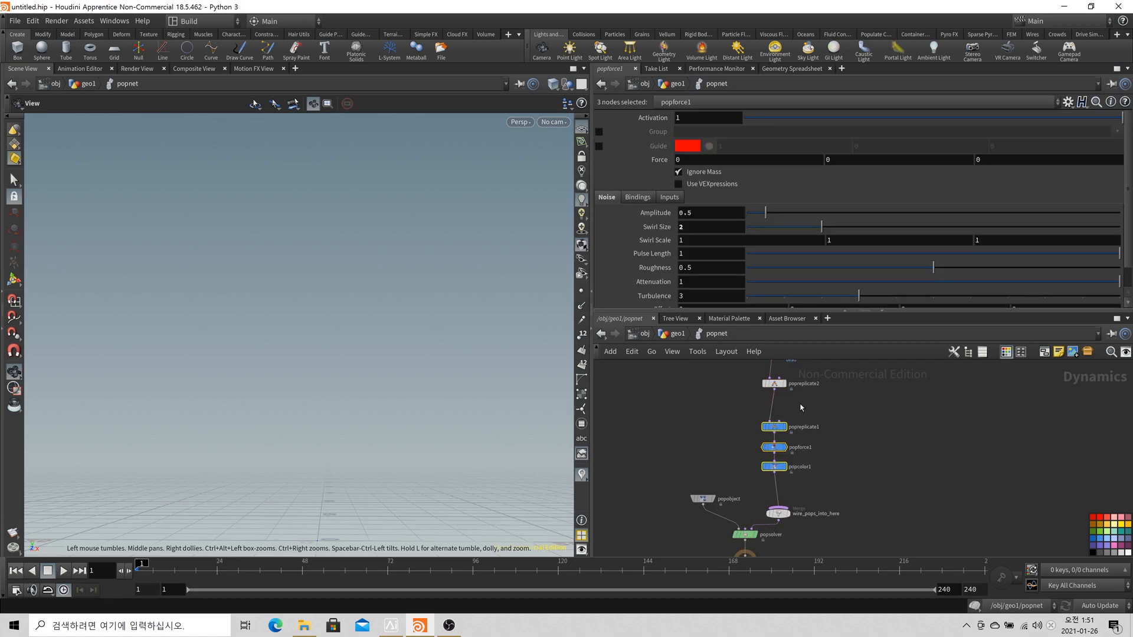
{"action": "left_click", "coordinate": [773, 384]}
{"action": "middle_click_drag", "start_coordinate": [825, 435], "coordinate": [838, 472]}
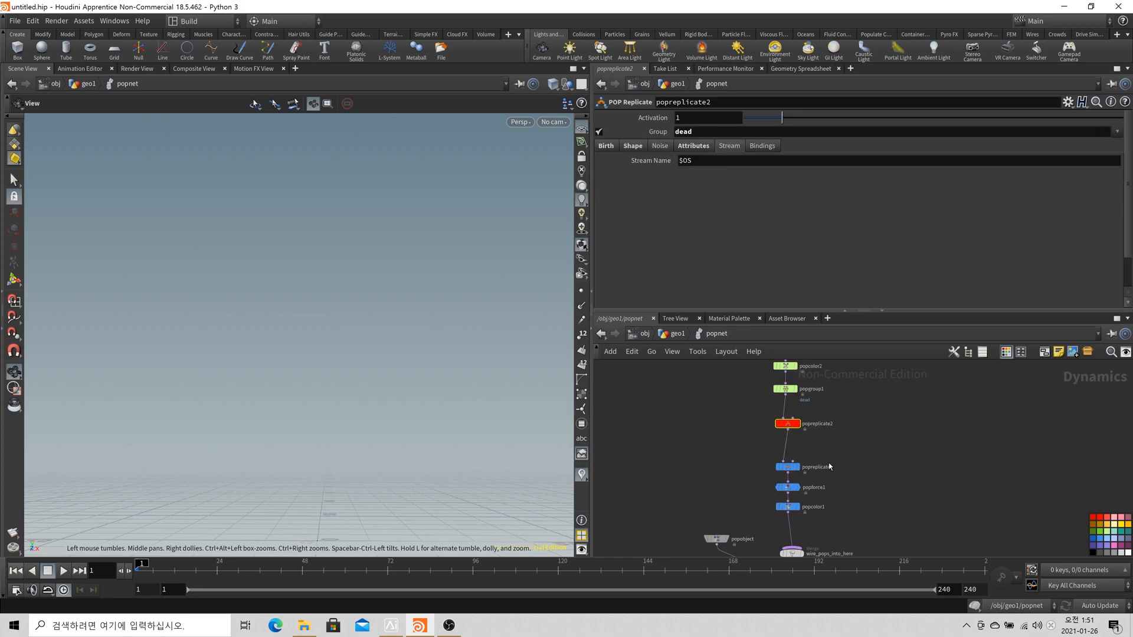
{"action": "scroll", "coordinate": [790, 437], "scroll_direction": "down", "scroll_amount": 2}
{"action": "left_click_drag", "start_coordinate": [798, 522], "coordinate": [798, 520]}
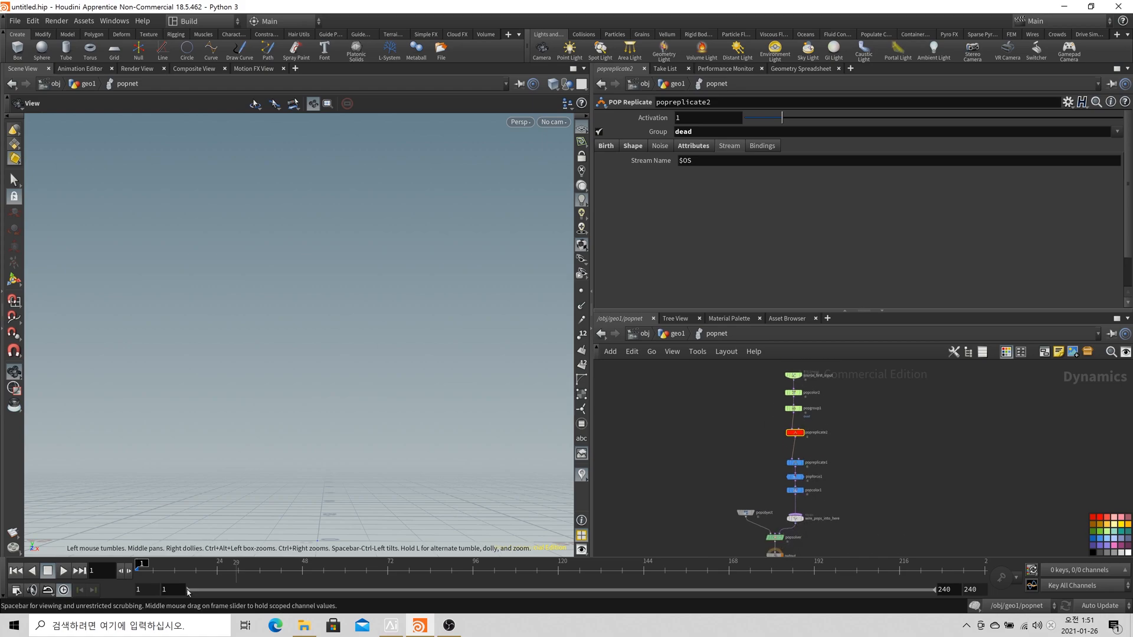
Play the simulation with all nodes enabled to watch the trails on the bursts, and stop playback
{"action": "left_click", "coordinate": [63, 571]}
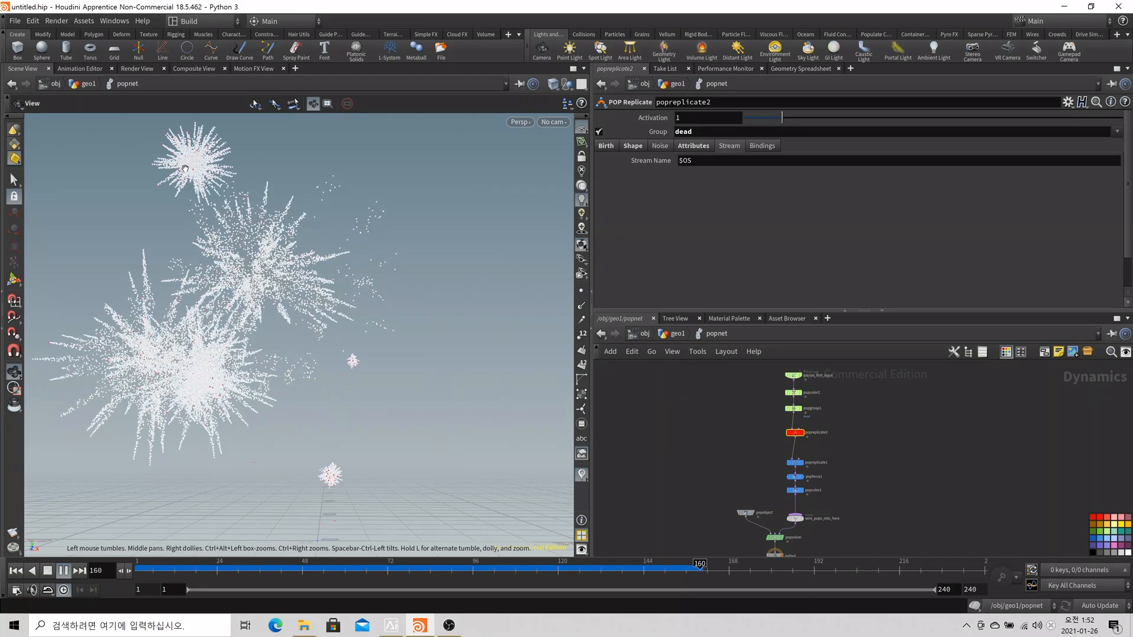
{"action": "left_click", "coordinate": [63, 570]}
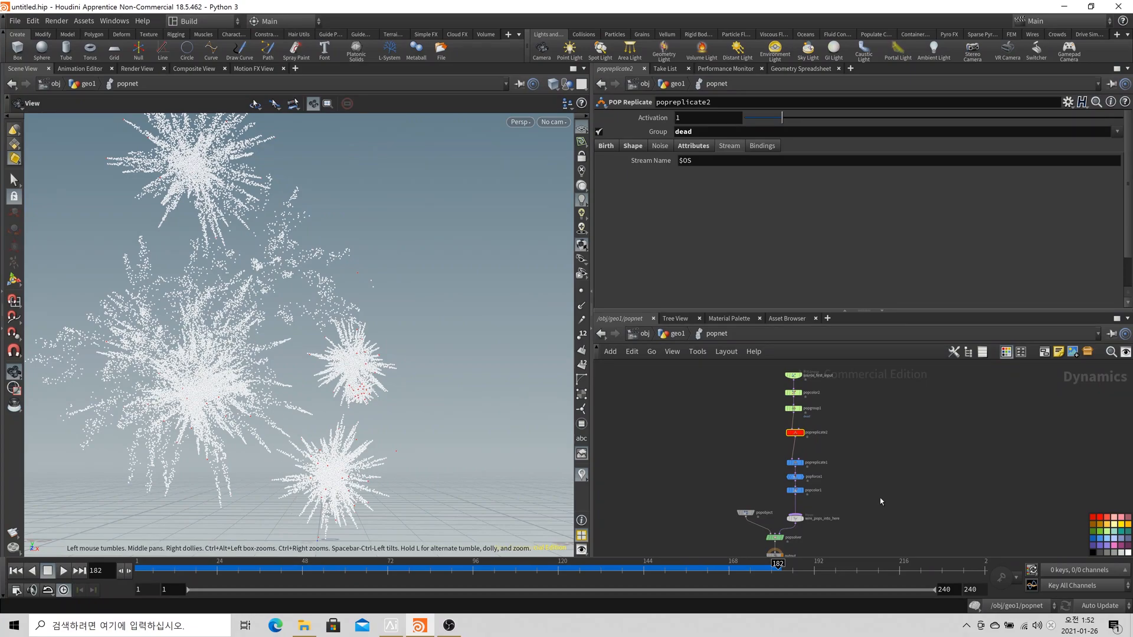
Move popreplicate2 below popcolor1, wired just before wire_pops_into_here, and shift the three blue nodes up under popgroup1
{"action": "left_click_drag", "start_coordinate": [795, 436], "coordinate": [875, 442]}
{"action": "left_click_drag", "start_coordinate": [795, 414], "coordinate": [792, 459]}
{"action": "left_click_drag", "start_coordinate": [837, 508], "coordinate": [791, 431]}
{"action": "left_click_drag", "start_coordinate": [875, 438], "coordinate": [795, 492]}
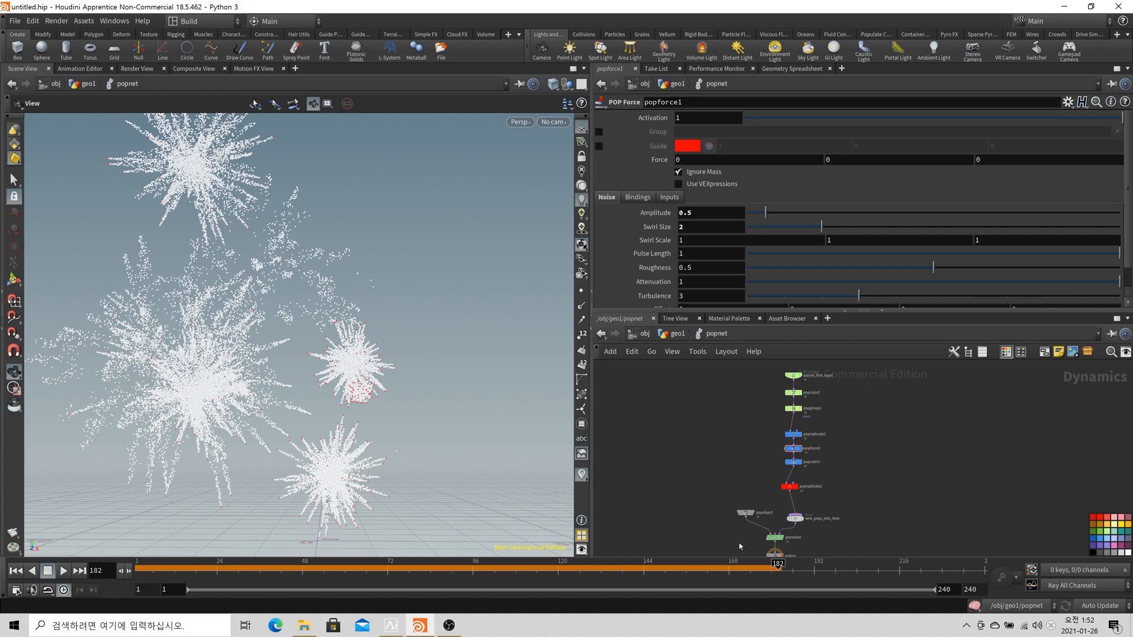
Replay the simulation from the first frame to check the effect of the new node order, and stop it
{"action": "left_click", "coordinate": [13, 571]}
{"action": "left_click", "coordinate": [64, 571]}
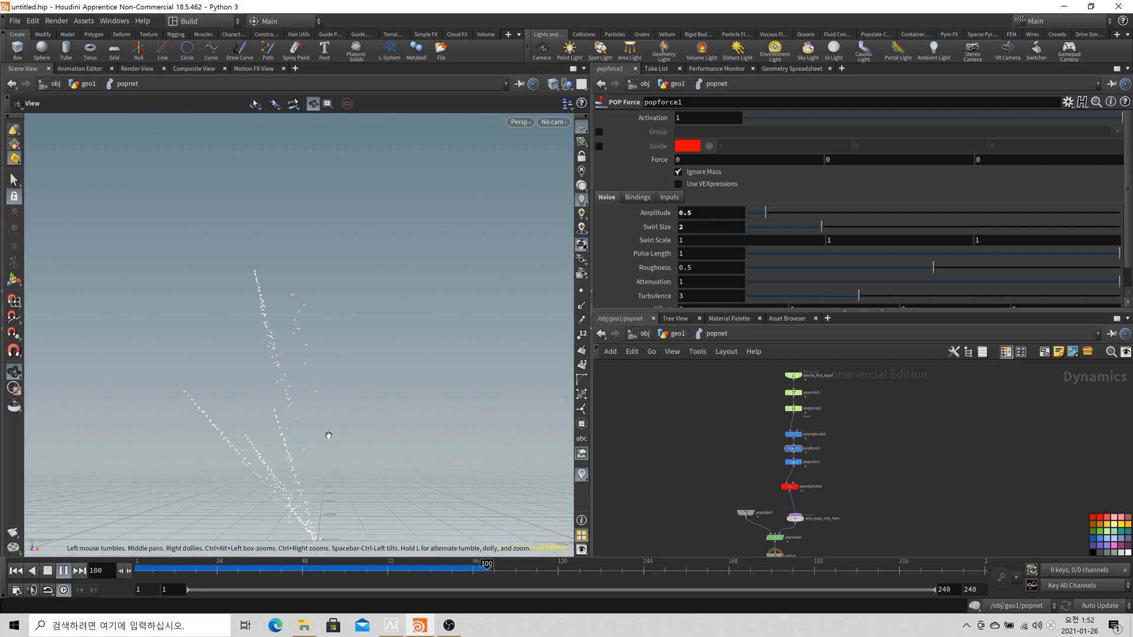
{"action": "left_click", "coordinate": [47, 572]}
Review the dead group rule in popgroup1 and the group settings of popreplicate2
{"action": "scroll", "coordinate": [800, 383], "scroll_direction": "up", "scroll_amount": 3}
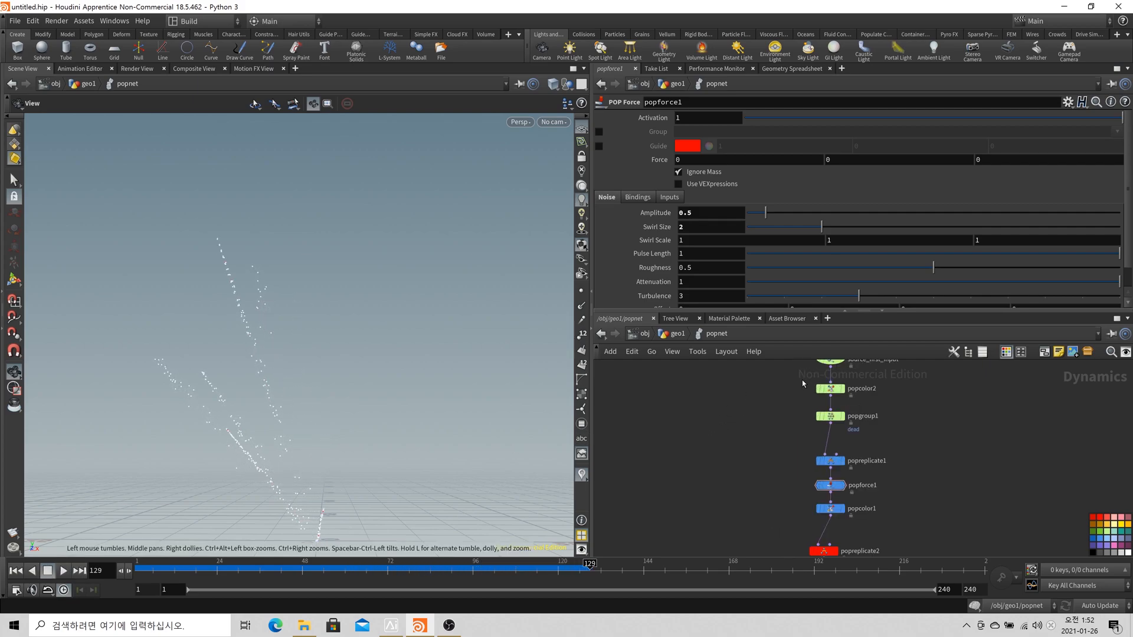
{"action": "left_click", "coordinate": [837, 416]}
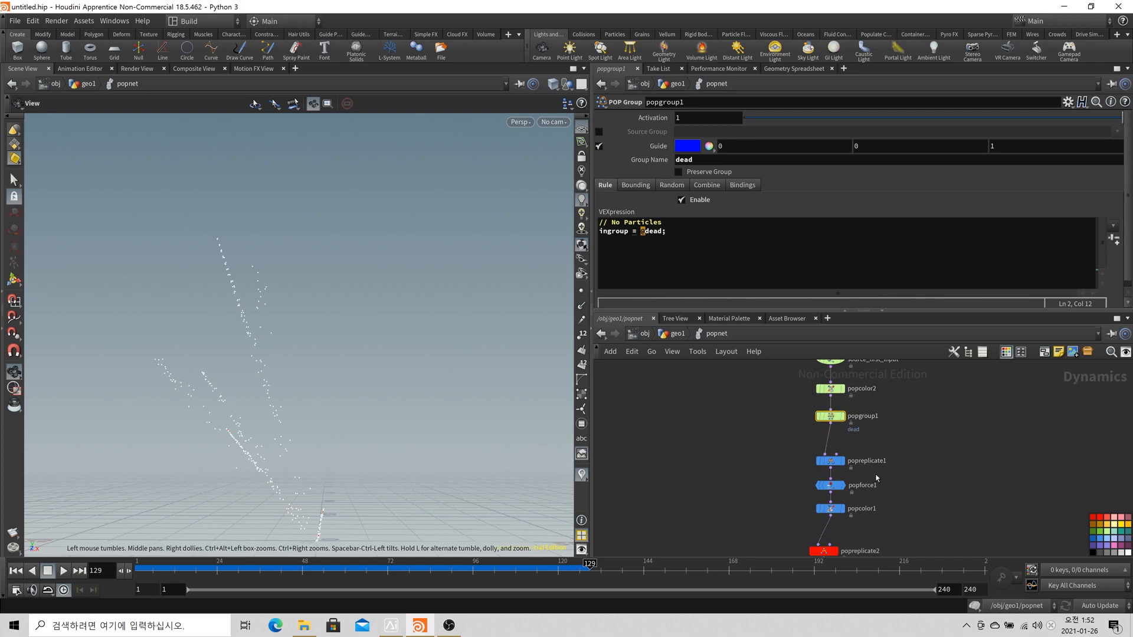
{"action": "middle_click_drag", "start_coordinate": [842, 505], "coordinate": [835, 444]}
{"action": "left_click_drag", "start_coordinate": [817, 495], "coordinate": [823, 498]}
{"action": "left_click", "coordinate": [826, 496]}
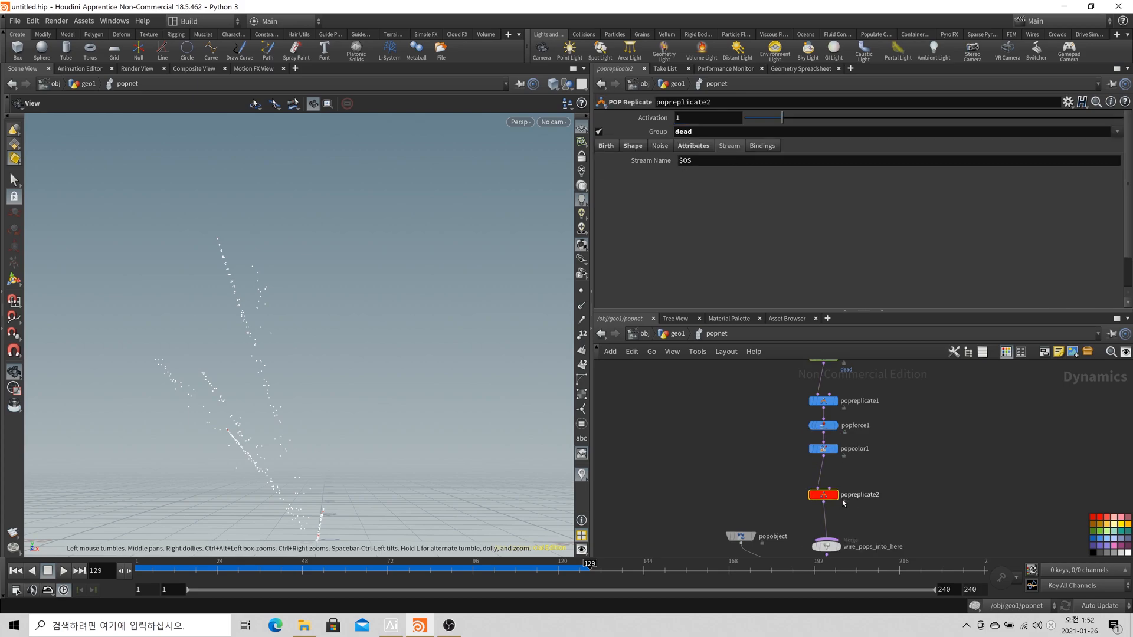
Go back to frame 9, cut popgroup1 and paste it into the chain between popcolor1 and popreplicate2
{"action": "mouse_move", "coordinate": [142, 567]}
{"action": "left_mouse_down"}
{"action": "mouse_move", "coordinate": [510, 559]}
{"action": "mouse_move", "coordinate": [164, 561]}
{"action": "left_mouse_up"}
{"action": "middle_click_drag", "start_coordinate": [898, 426], "coordinate": [887, 457]}
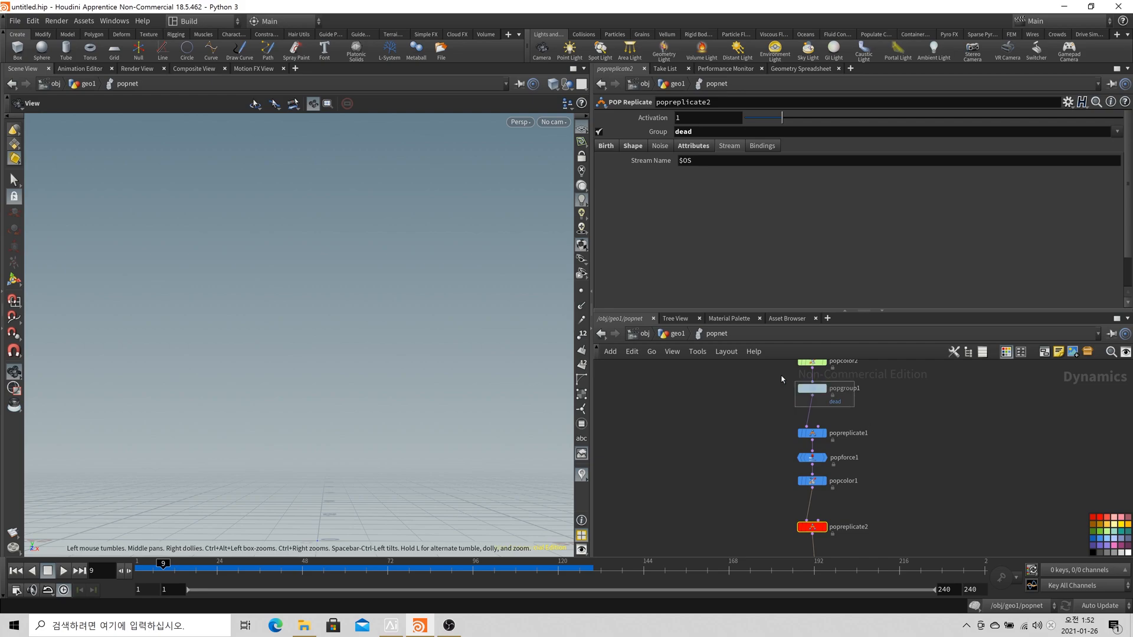
{"action": "left_click", "coordinate": [802, 388]}
{"action": "key", "text": "ctrl+x"}
{"action": "middle_click_drag", "start_coordinate": [833, 518], "coordinate": [837, 490]}
{"action": "scroll", "coordinate": [837, 490], "scroll_direction": "up", "scroll_amount": 1}
{"action": "key", "text": "ctrl+v"}
{"action": "left_click_drag", "start_coordinate": [832, 483], "coordinate": [825, 485]}
{"action": "middle_click_drag", "start_coordinate": [879, 495], "coordinate": [886, 448]}
{"action": "scroll", "coordinate": [885, 448], "scroll_direction": "down", "scroll_amount": 1}
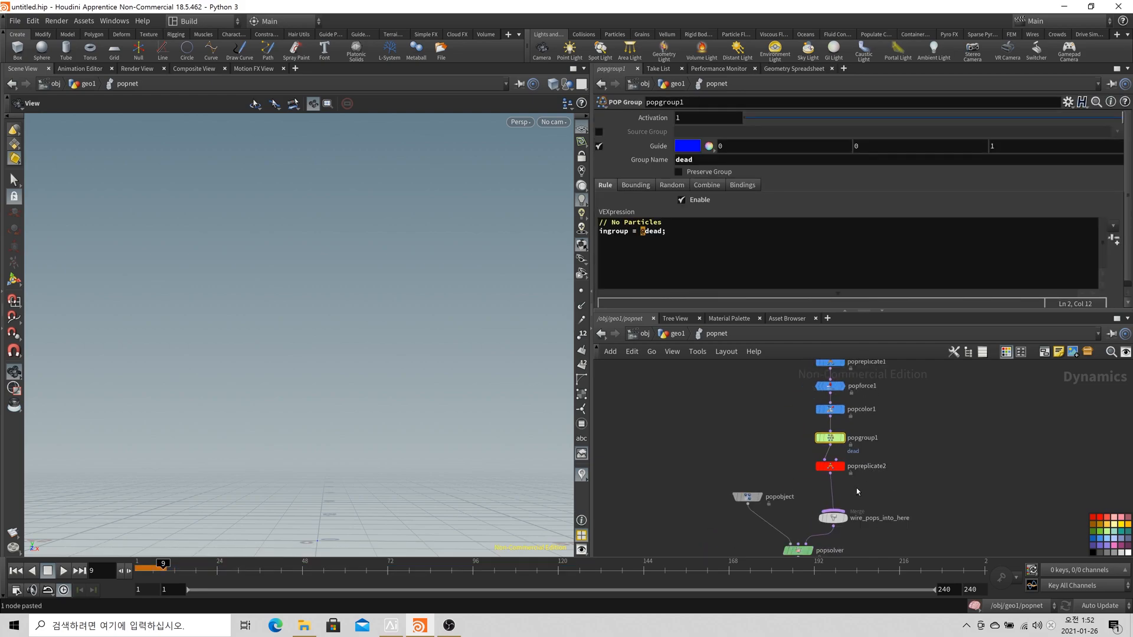
Play the simulation from the start with popgroup1 below popcolor1, and rewind to the first frame
{"action": "left_click", "coordinate": [17, 573]}
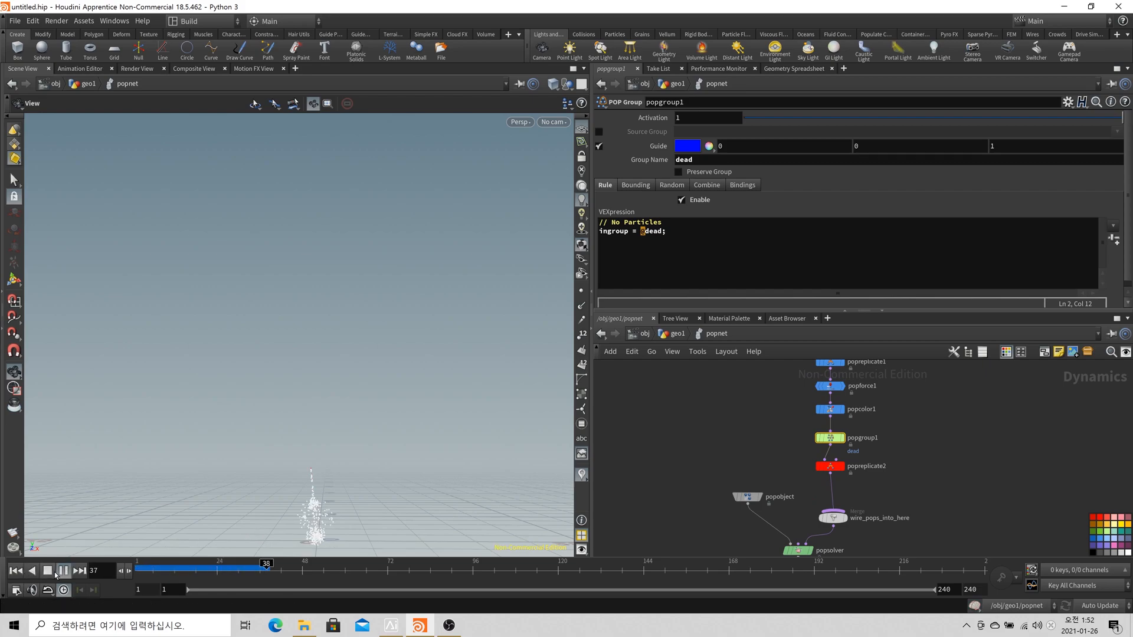
{"action": "left_click", "coordinate": [61, 572]}
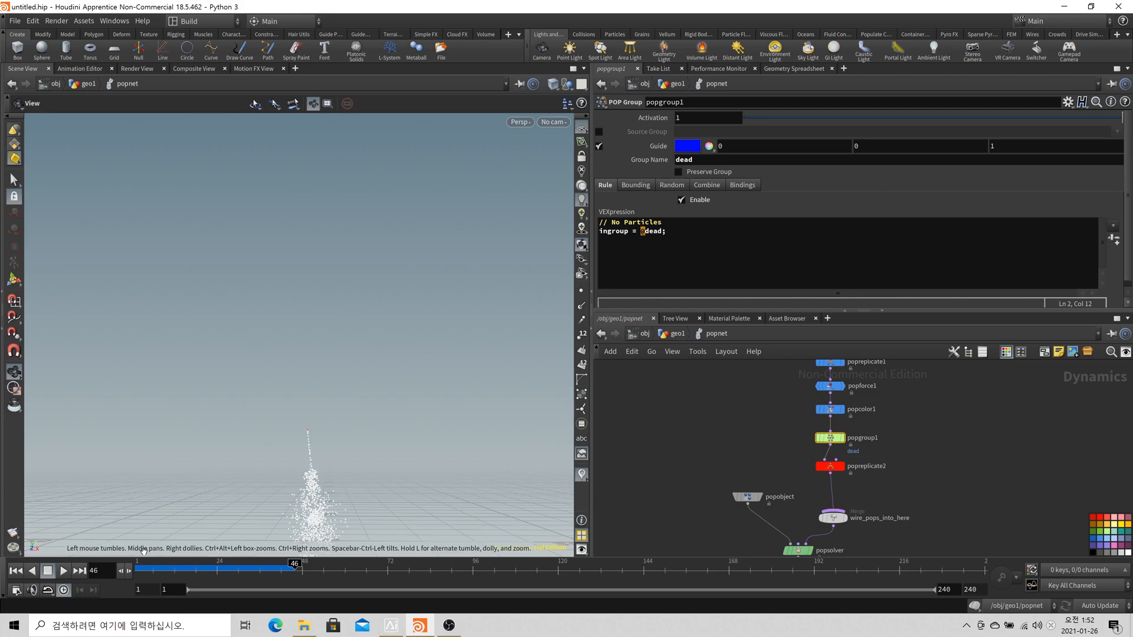
{"action": "left_click", "coordinate": [63, 571]}
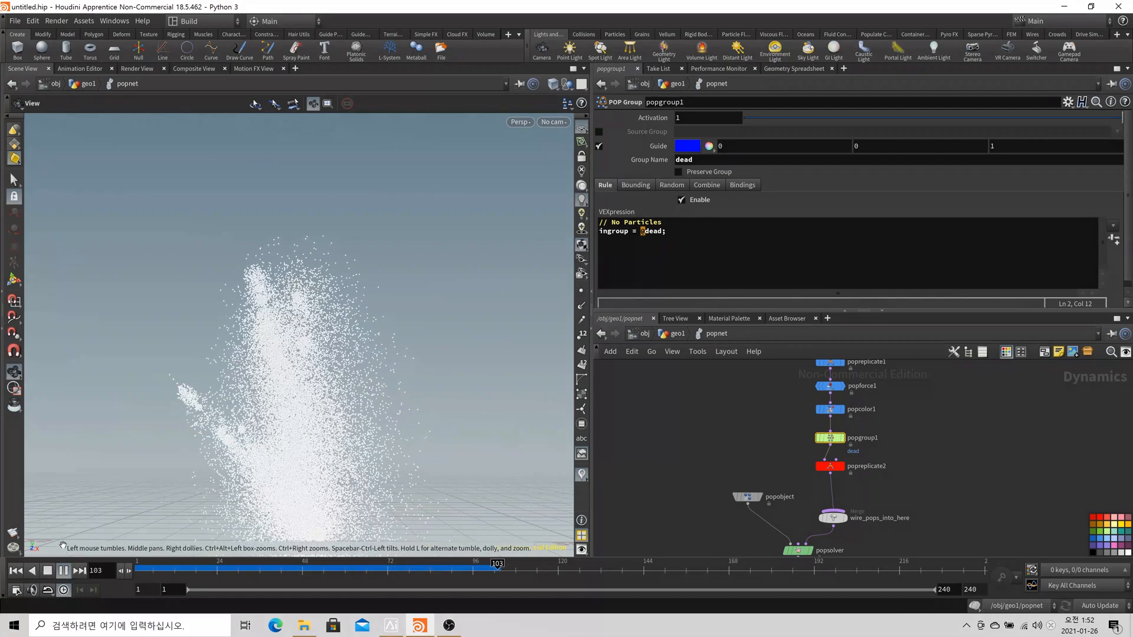
{"action": "left_click", "coordinate": [16, 572]}
Move popgroup1 back into the chain between popcolor2 and popreplicate1
{"action": "scroll", "coordinate": [857, 434], "scroll_direction": "down", "scroll_amount": 2}
{"action": "scroll", "coordinate": [857, 439], "scroll_direction": "up", "scroll_amount": 1}
{"action": "middle_click_drag", "start_coordinate": [855, 449], "coordinate": [834, 478]}
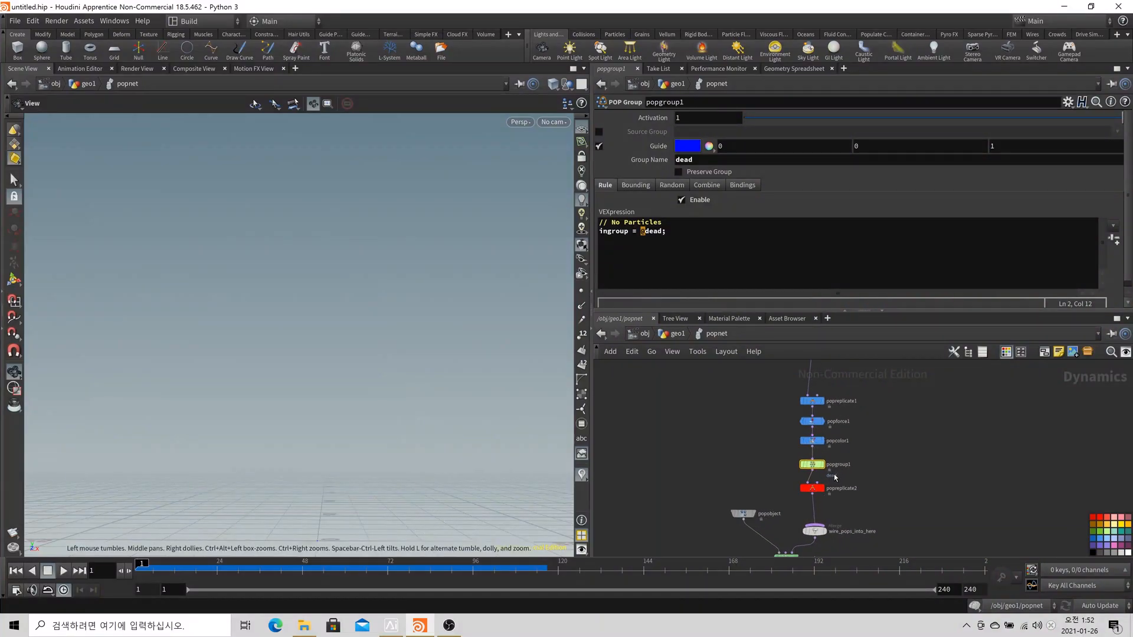
{"action": "left_click_drag", "start_coordinate": [796, 461], "coordinate": [795, 461]}
{"action": "key", "text": "ctrl+x"}
{"action": "middle_click_drag", "start_coordinate": [838, 370], "coordinate": [832, 435]}
{"action": "key", "text": "ctrl+v"}
{"action": "mouse_move", "coordinate": [818, 428]}
{"action": "left_mouse_down"}
{"action": "mouse_move", "coordinate": [801, 423]}
{"action": "mouse_move", "coordinate": [802, 432]}
{"action": "left_mouse_up"}
Tidy the spacing of the blue nodes, popreplicate2 and the merge node in the lower chain
{"action": "left_click_drag", "start_coordinate": [852, 520], "coordinate": [799, 464]}
{"action": "scroll", "coordinate": [853, 495], "scroll_direction": "down", "scroll_amount": 2}
{"action": "middle_click_drag", "start_coordinate": [861, 509], "coordinate": [859, 487]}
{"action": "scroll", "coordinate": [828, 512], "scroll_direction": "up", "scroll_amount": 2}
{"action": "left_click_drag", "start_coordinate": [816, 511], "coordinate": [814, 502]}
{"action": "middle_click_drag", "start_coordinate": [834, 550], "coordinate": [837, 517]}
{"action": "left_click_drag", "start_coordinate": [838, 517], "coordinate": [835, 512]}
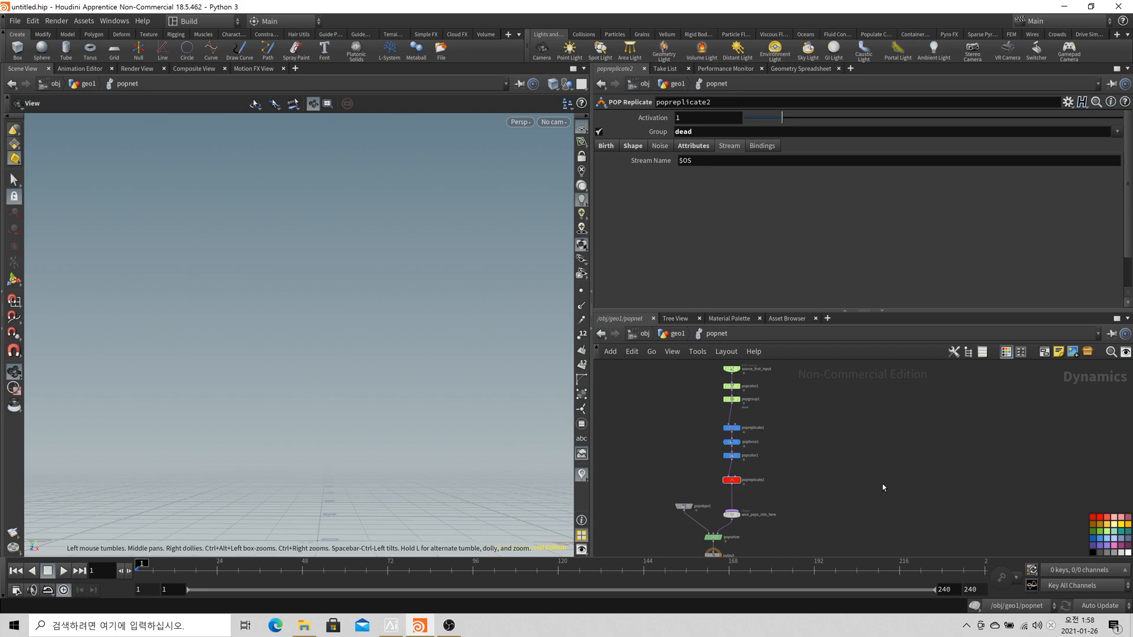
Add a POP Stream node and place it unconnected beside popreplicate1
{"action": "scroll", "coordinate": [779, 451], "scroll_direction": "up", "scroll_amount": 3}
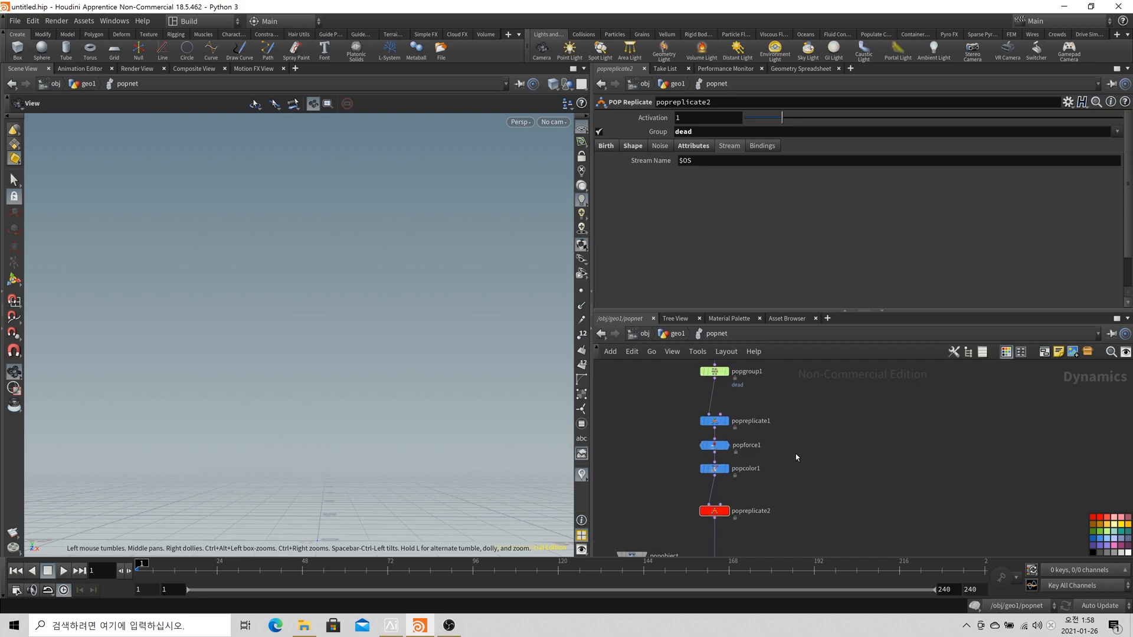
{"action": "key", "text": "c"}
{"action": "key", "text": "Tab"}
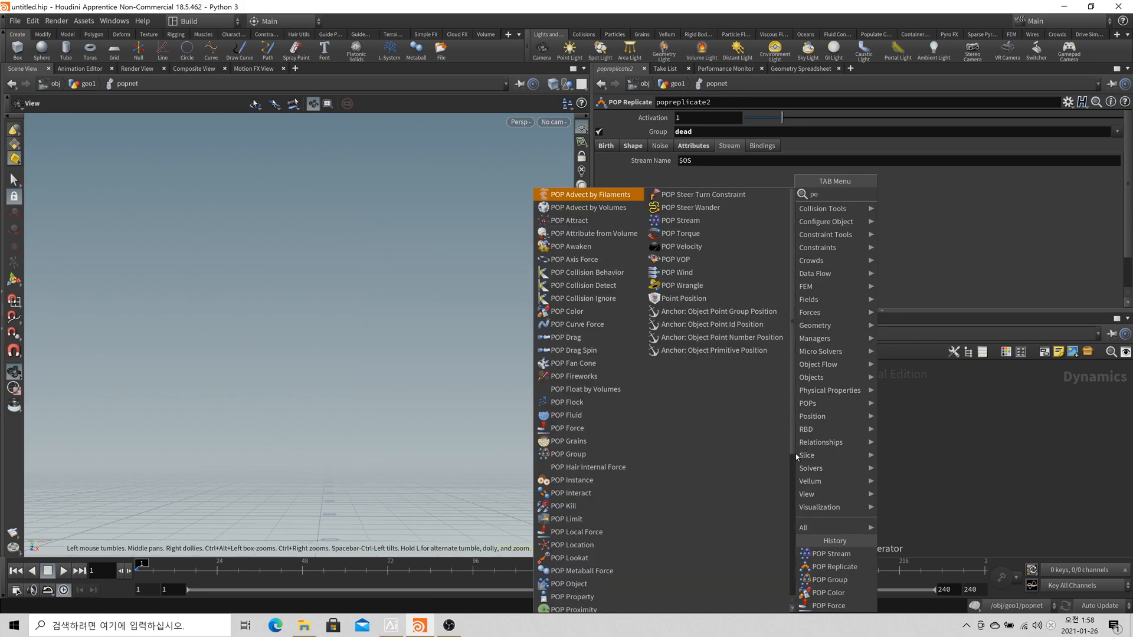
{"action": "type", "text": "popst"}
{"action": "key", "text": "Return"}
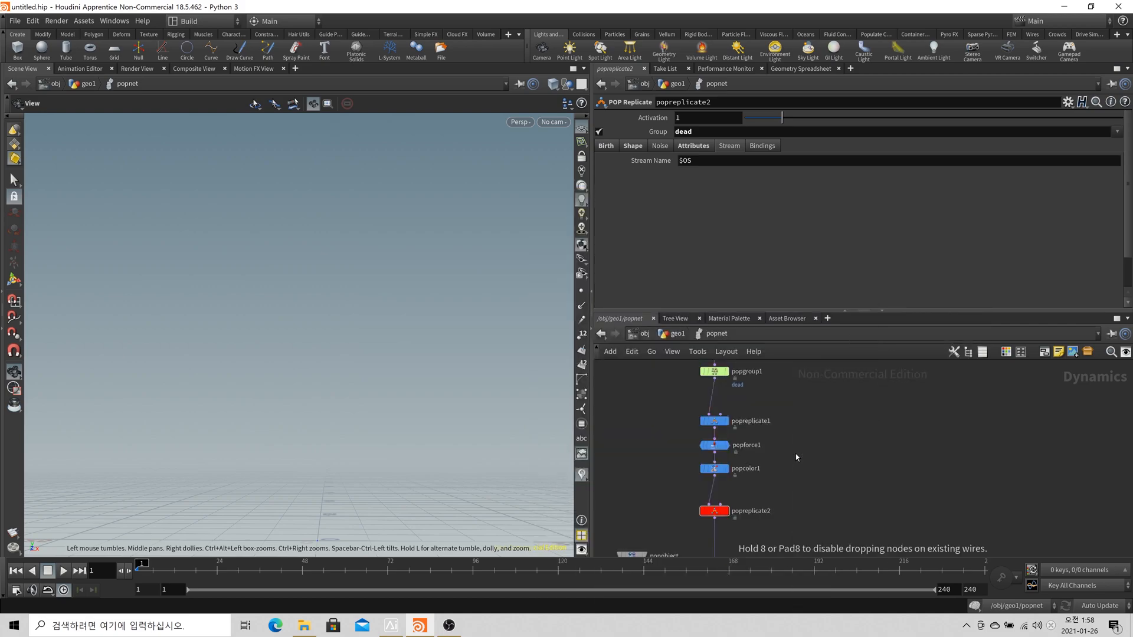
{"action": "left_click", "coordinate": [796, 452]}
{"action": "left_click_drag", "start_coordinate": [806, 444], "coordinate": [816, 424]}
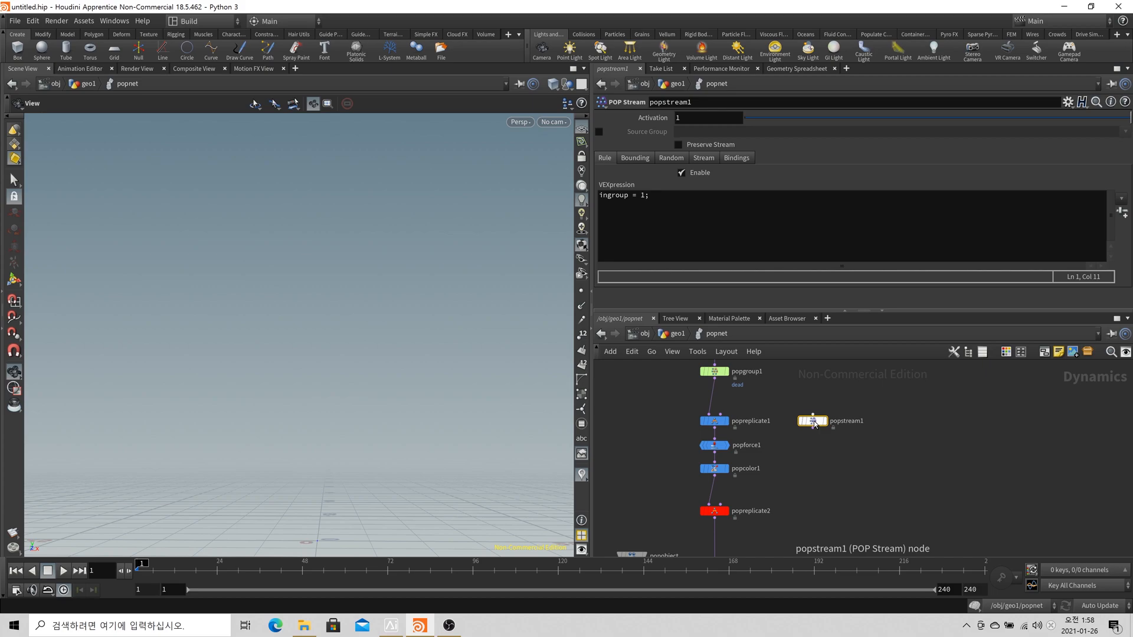
Detach popreplicate2 from the main chain and place it unconnected beside the chain, below popstream1
{"action": "scroll", "coordinate": [781, 492], "scroll_direction": "down", "scroll_amount": 3}
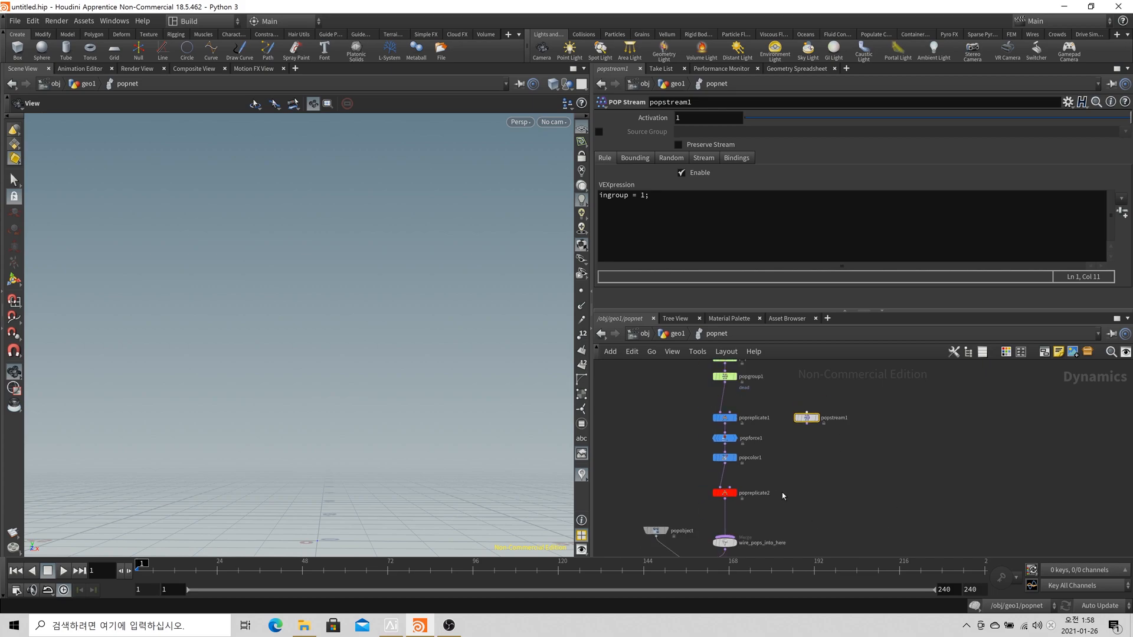
{"action": "left_click_drag", "start_coordinate": [753, 493], "coordinate": [820, 482]}
{"action": "left_click_drag", "start_coordinate": [751, 486], "coordinate": [809, 476]}
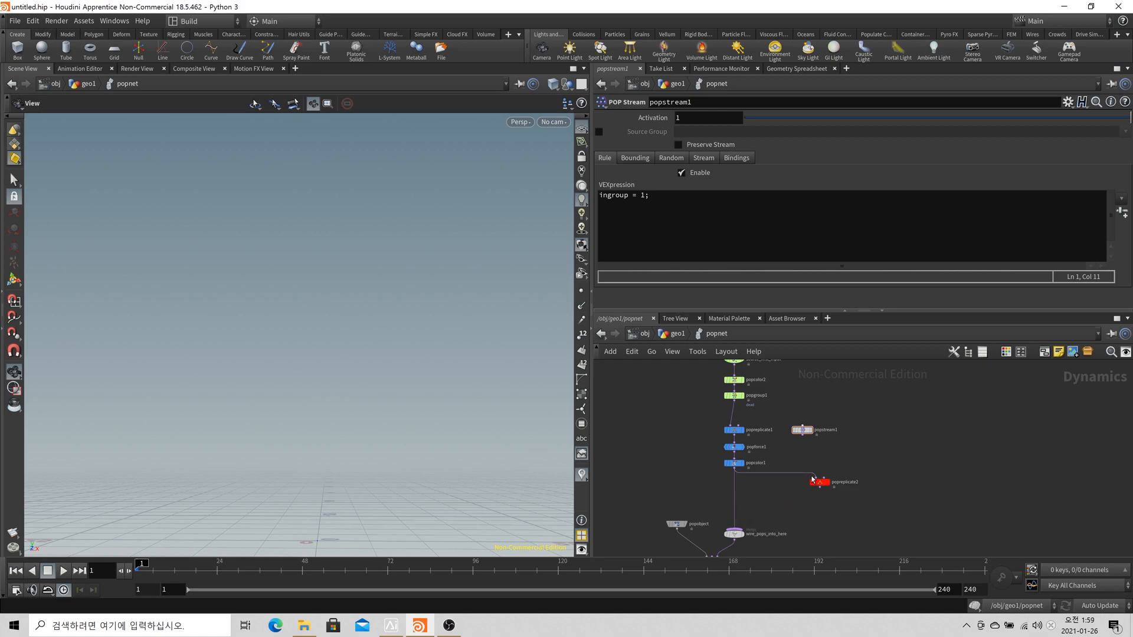
{"action": "scroll", "coordinate": [766, 506], "scroll_direction": "down", "scroll_amount": 2}
Play the simulation of the remaining chain and examine the point groups in popgroup1's node information
{"action": "left_click_drag", "start_coordinate": [766, 505], "coordinate": [743, 422]}
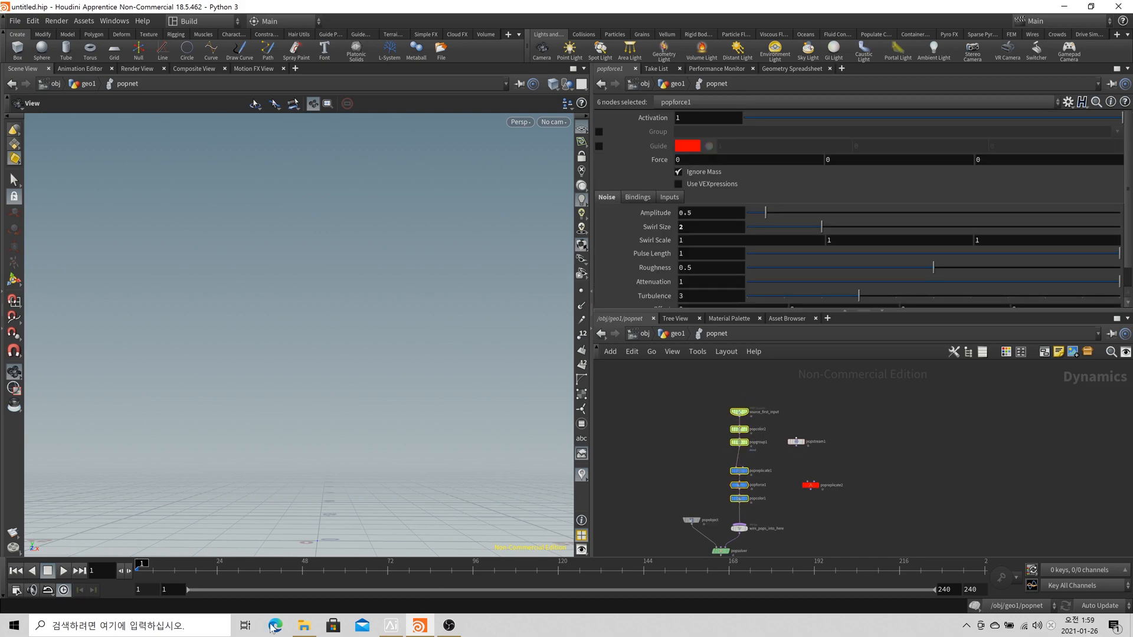
{"action": "left_click", "coordinate": [65, 571]}
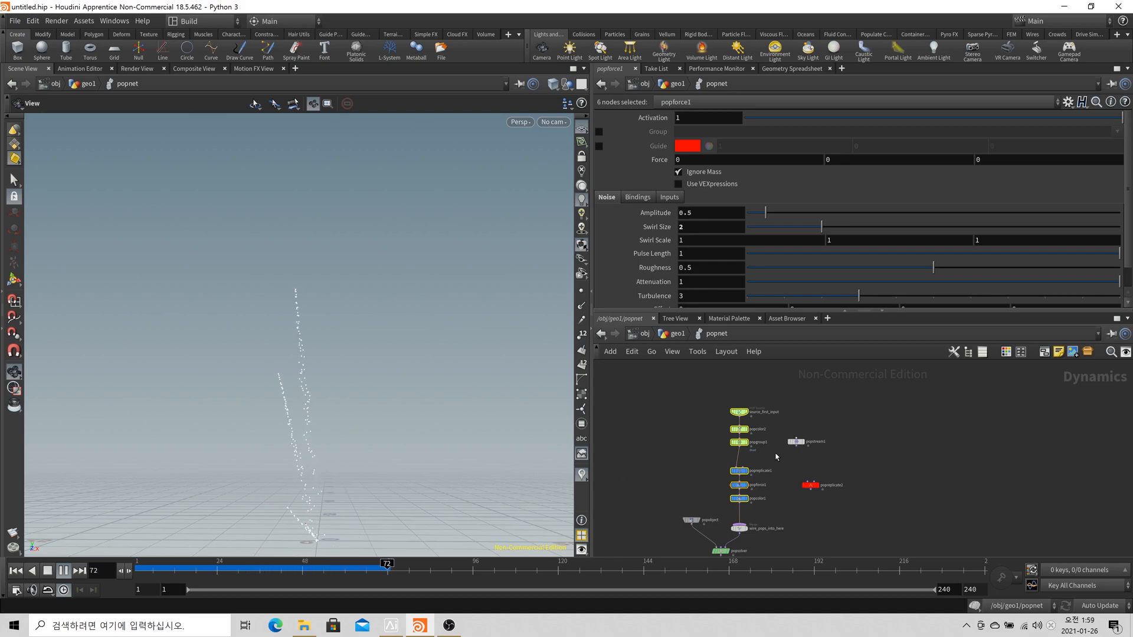
{"action": "scroll", "coordinate": [776, 458], "scroll_direction": "up", "scroll_amount": 5}
{"action": "left_click", "coordinate": [683, 431]}
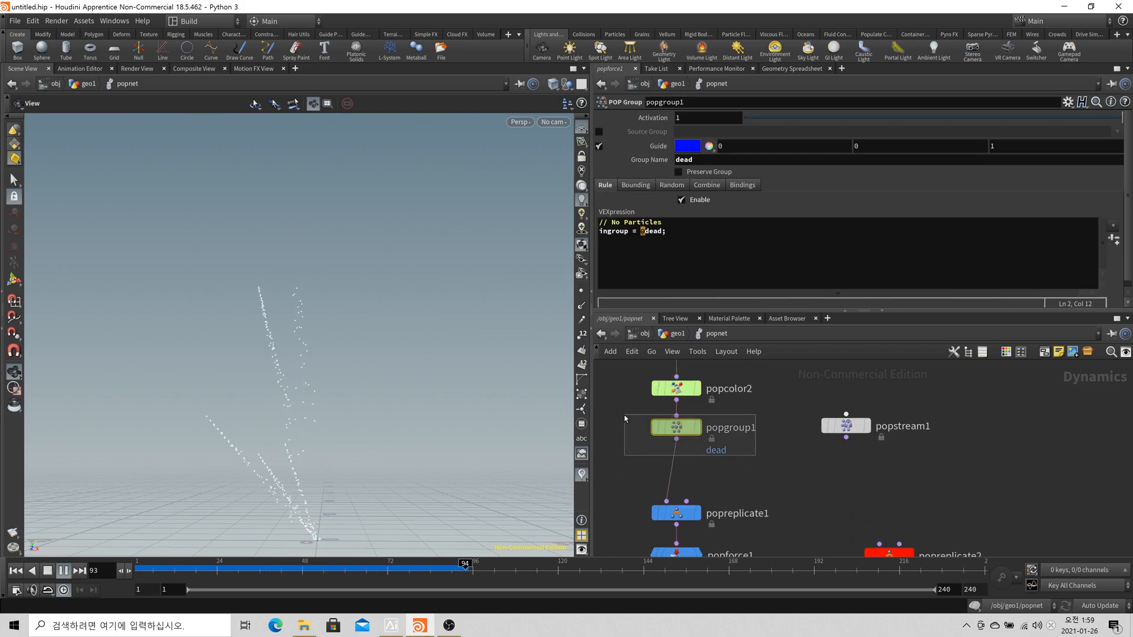
{"action": "middle_click", "coordinate": [684, 435]}
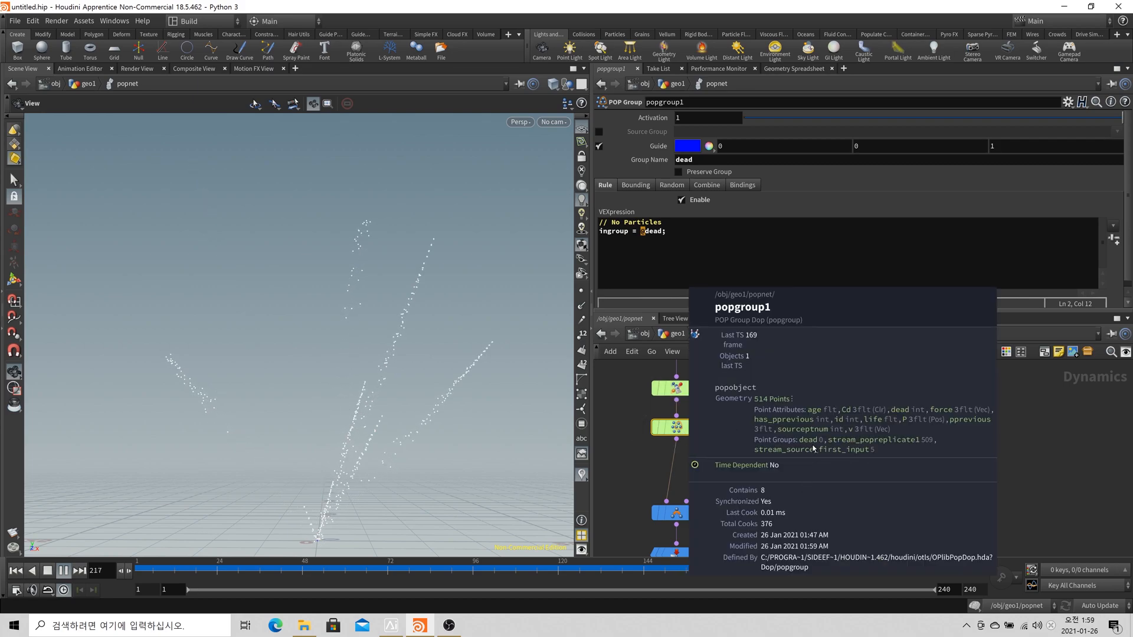
Stop the playback, enable the source group on popstream1 and set it to dead
{"action": "scroll", "coordinate": [745, 491], "scroll_direction": "down", "scroll_amount": 3}
{"action": "left_click", "coordinate": [63, 571]}
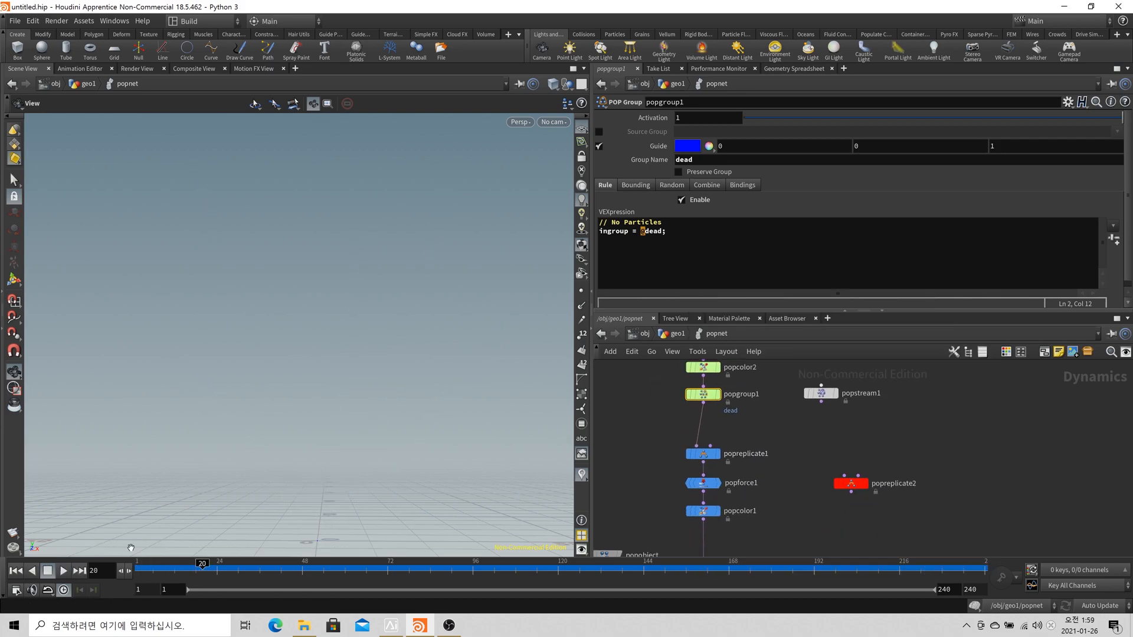
{"action": "scroll", "coordinate": [708, 506], "scroll_direction": "down", "scroll_amount": 2}
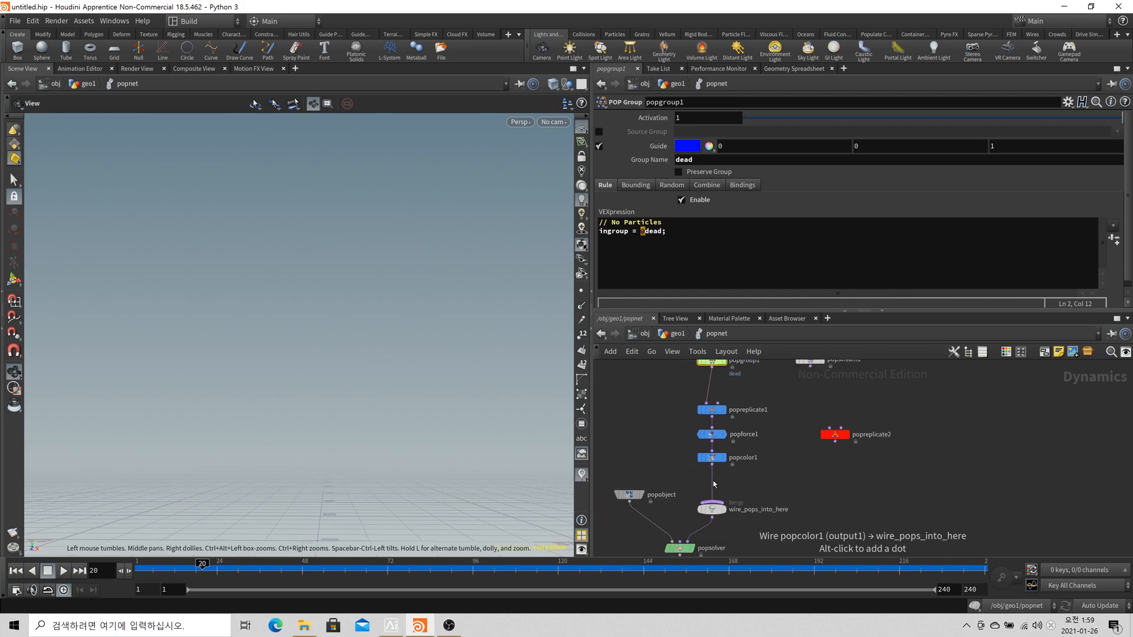
{"action": "left_click", "coordinate": [719, 411]}
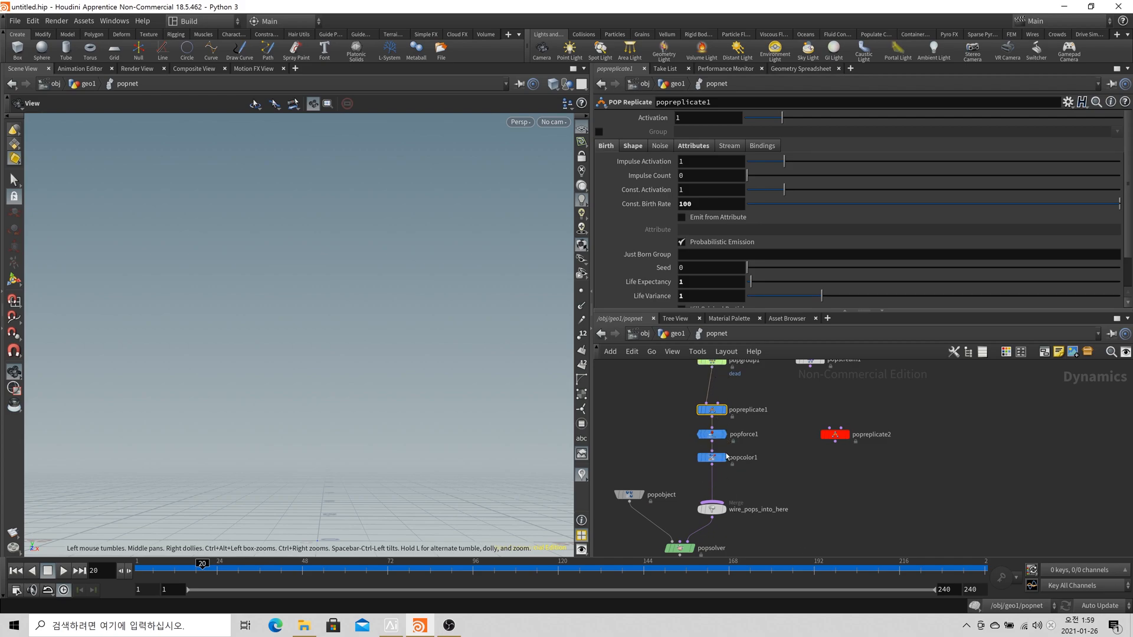
{"action": "middle_click_drag", "start_coordinate": [756, 425], "coordinate": [731, 464]}
{"action": "left_click", "coordinate": [787, 399]}
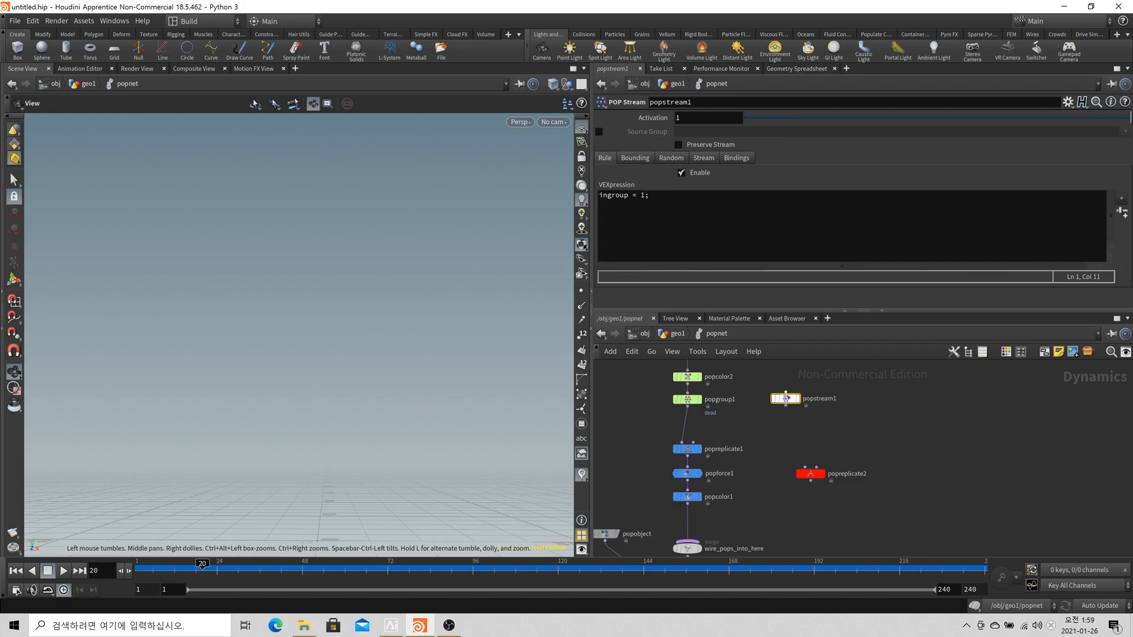
{"action": "left_click_drag", "start_coordinate": [786, 400], "coordinate": [772, 403]}
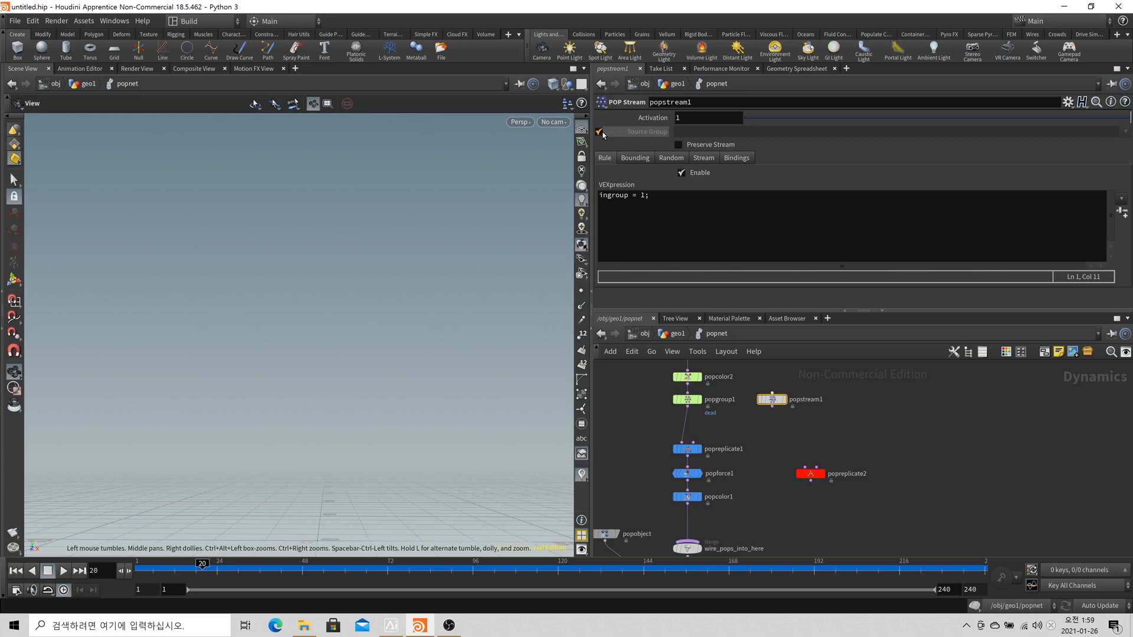
{"action": "left_click", "coordinate": [599, 132]}
{"action": "left_click", "coordinate": [717, 132]}
{"action": "type", "text": "dead"}
{"action": "key", "text": "Return"}
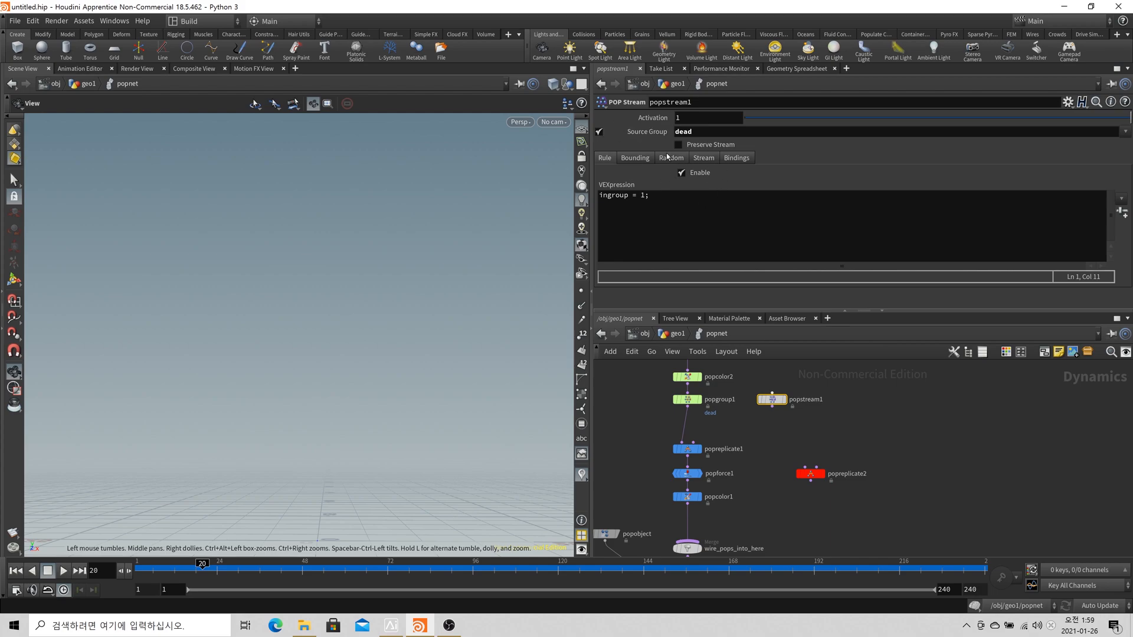
View popstream1's stream name setting and wire the node into the wire_pops_into_here merge node
{"action": "left_click", "coordinate": [705, 159]}
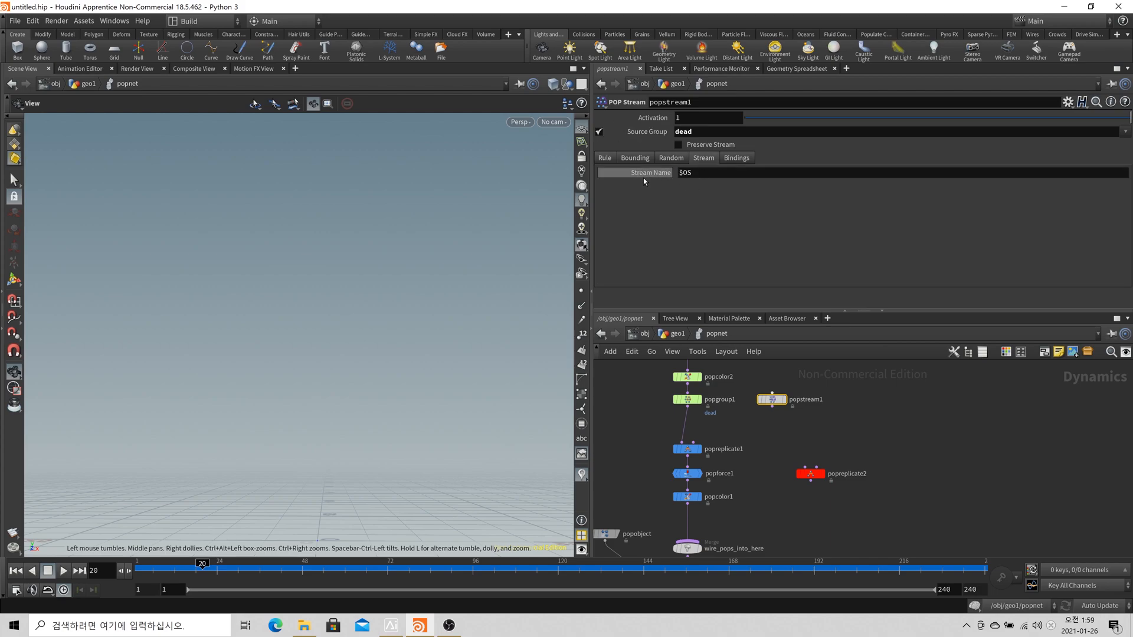
{"action": "left_click", "coordinate": [639, 176]}
{"action": "left_click_drag", "start_coordinate": [774, 444], "coordinate": [738, 417]}
{"action": "left_click", "coordinate": [732, 427]}
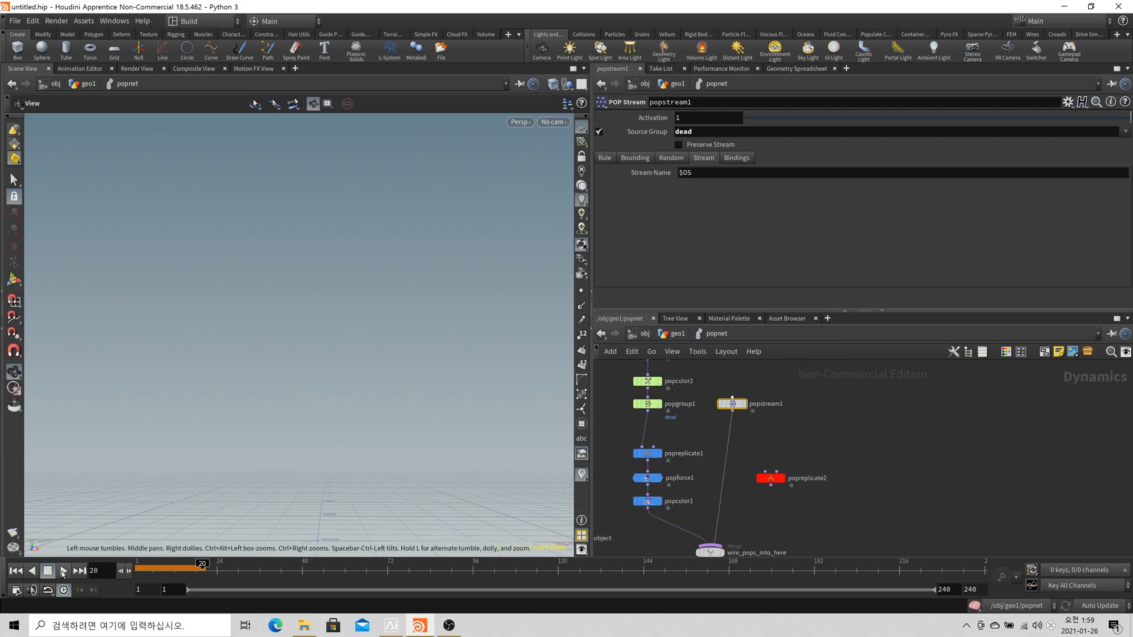
{"action": "left_click", "coordinate": [6, 573]}
{"action": "left_click", "coordinate": [16, 575]}
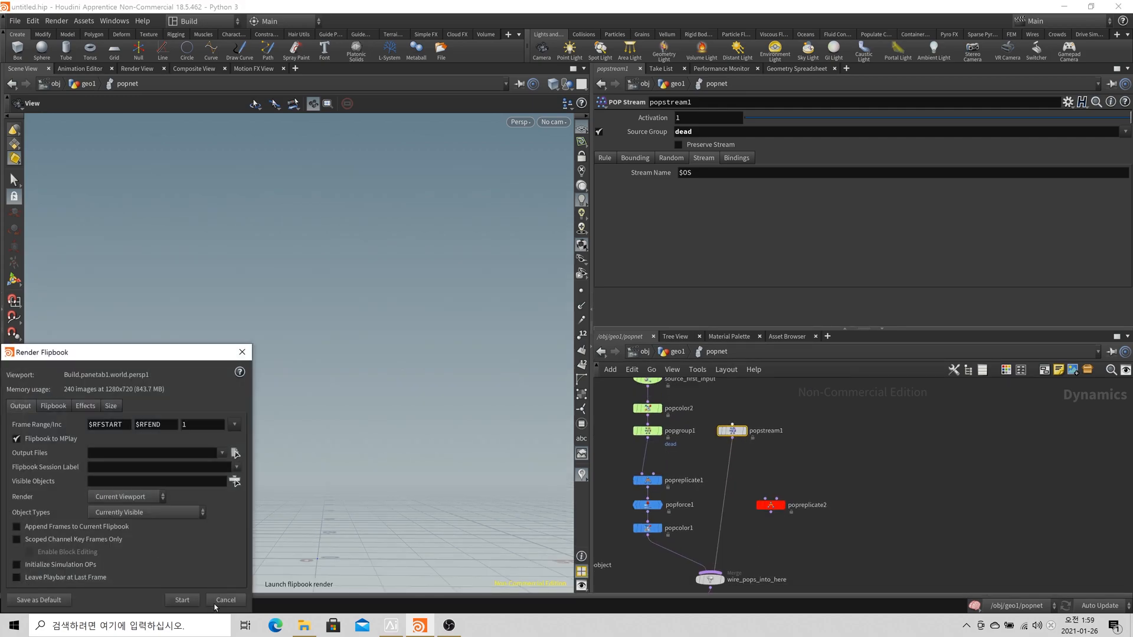
{"action": "left_click", "coordinate": [224, 600]}
{"action": "left_click", "coordinate": [96, 598]}
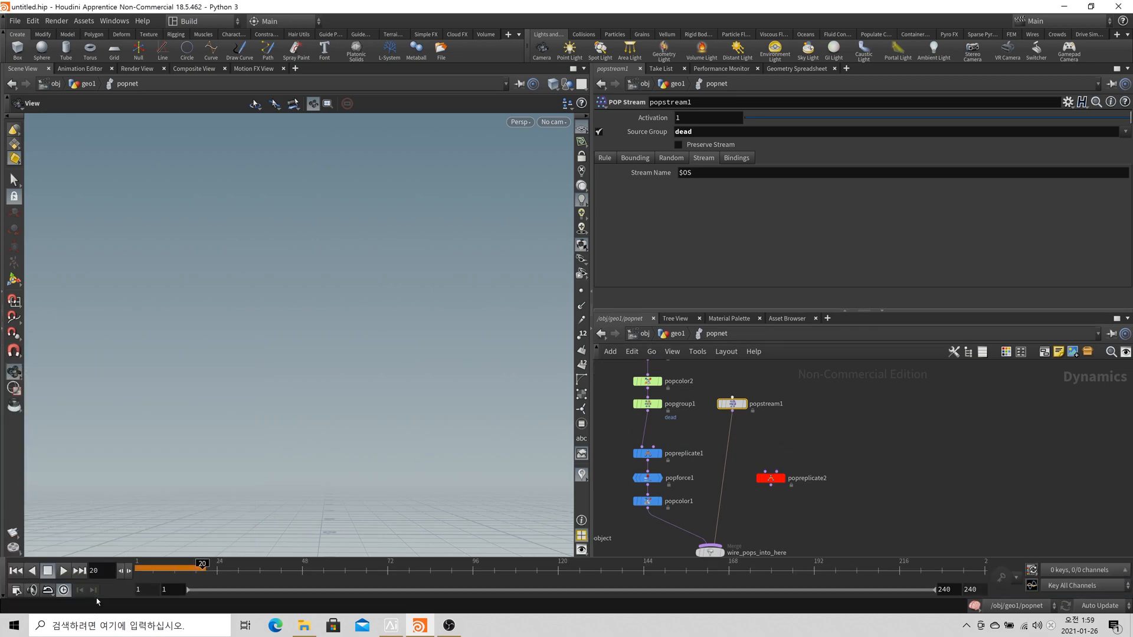
Play the simulation, stop it and examine the point groups in popstream1's node information
{"action": "left_click", "coordinate": [63, 571]}
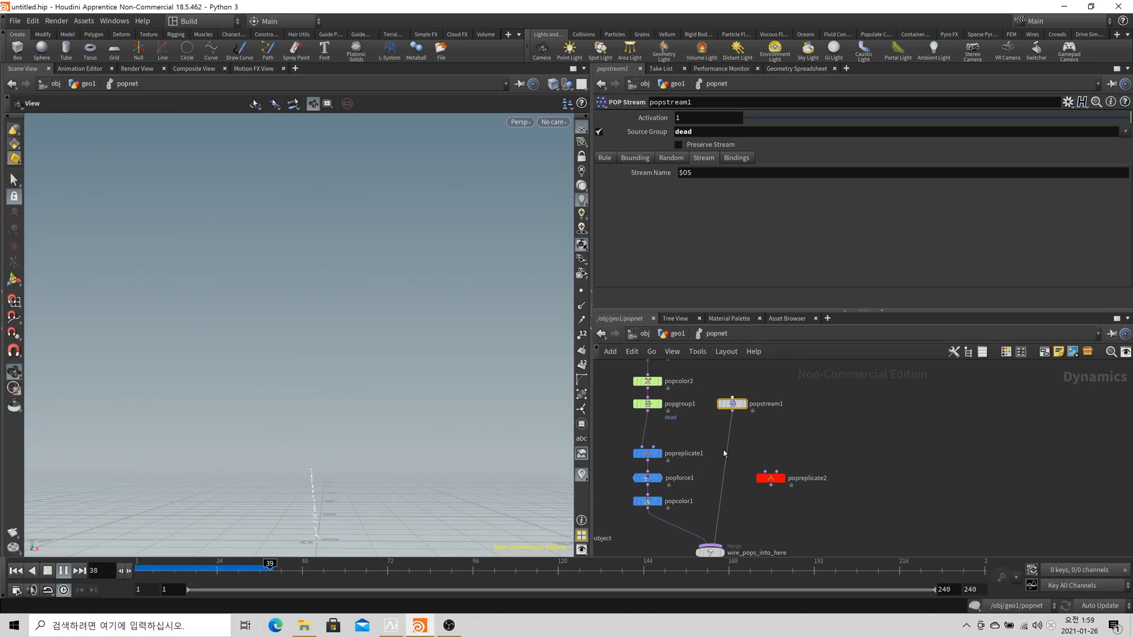
{"action": "left_click", "coordinate": [63, 571]}
{"action": "middle_click", "coordinate": [733, 406]}
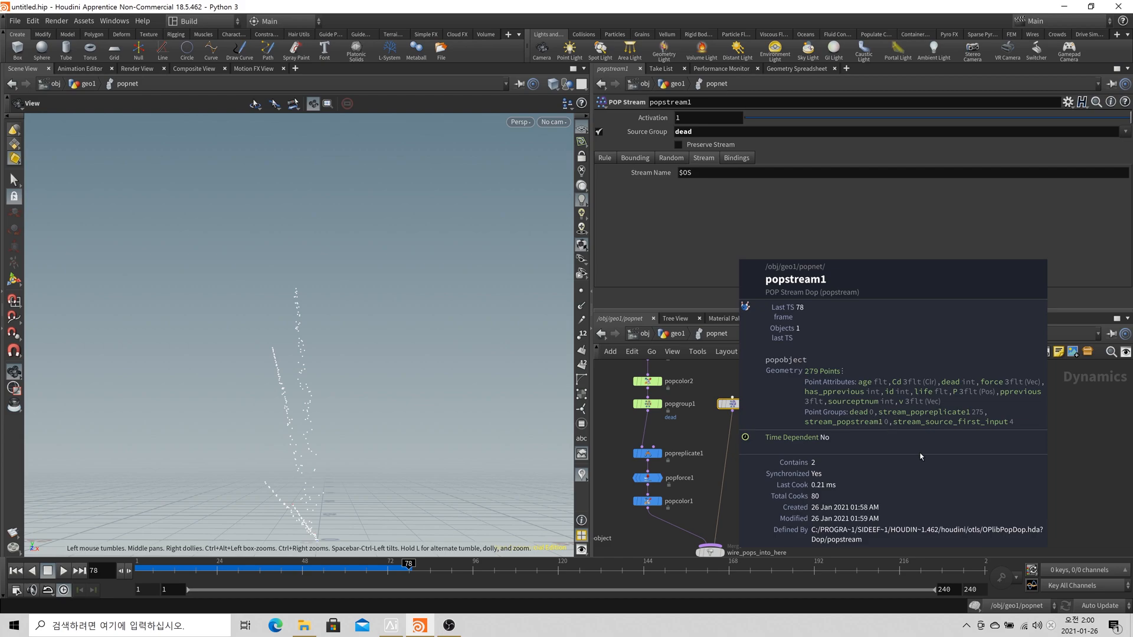
{"action": "middle_click_drag", "start_coordinate": [913, 451], "coordinate": [931, 468]}
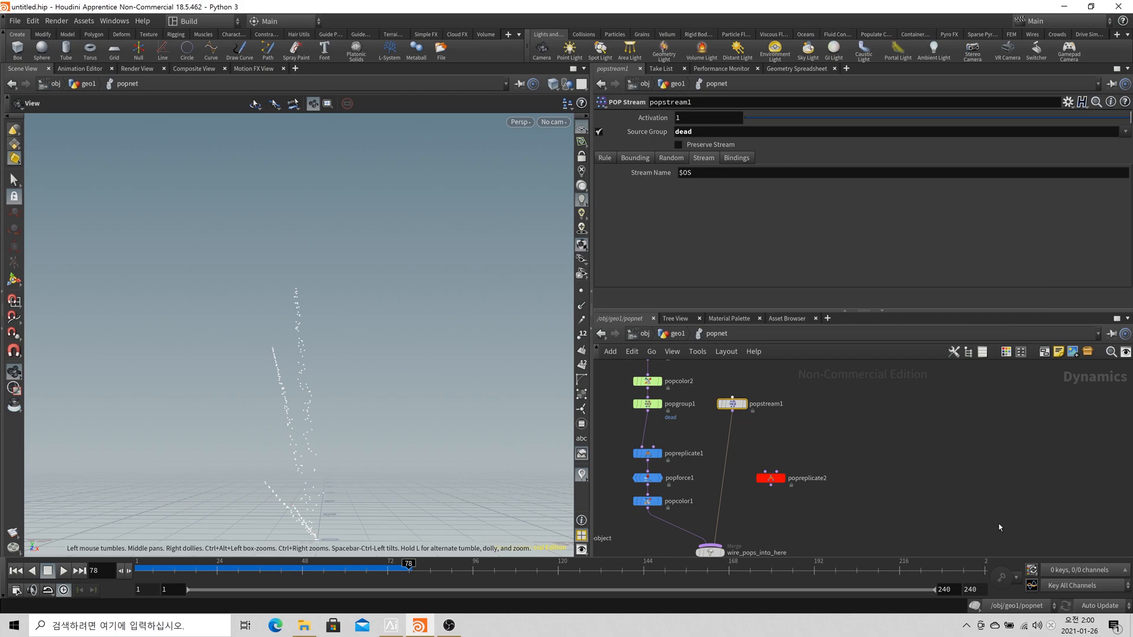
Colour the popstream1 node purple in the network
{"action": "key", "text": "c"}
{"action": "scroll", "coordinate": [1113, 551], "scroll_direction": "up", "scroll_amount": 2}
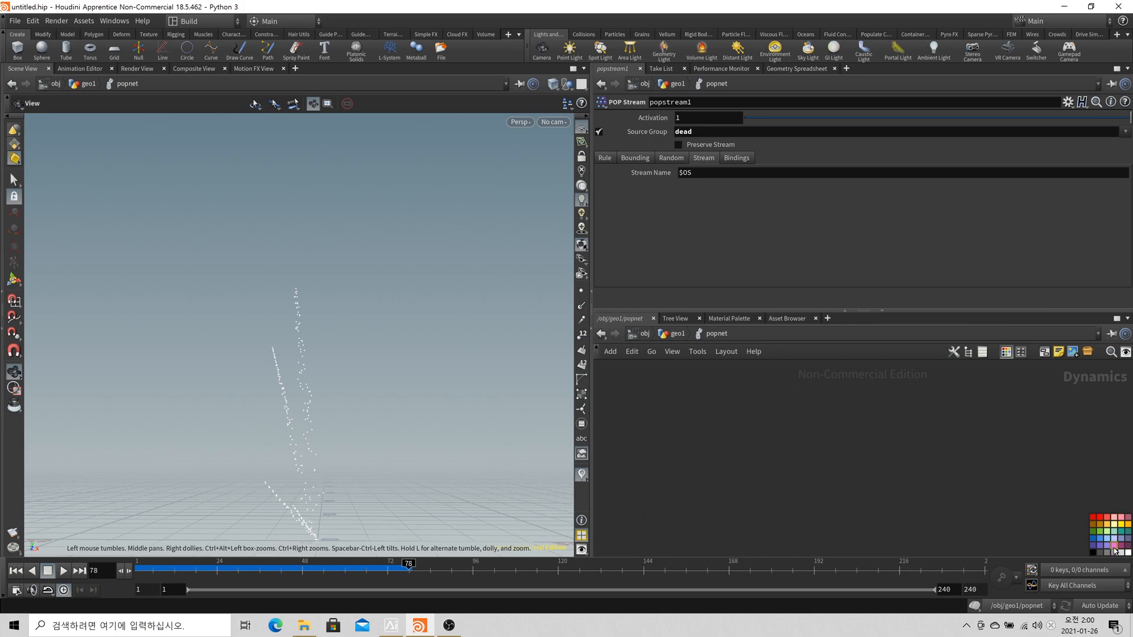
{"action": "middle_click_drag", "start_coordinate": [697, 510], "coordinate": [955, 513]}
{"action": "scroll", "coordinate": [818, 427], "scroll_direction": "down", "scroll_amount": 2}
{"action": "middle_click_drag", "start_coordinate": [825, 367], "coordinate": [806, 398]}
{"action": "scroll", "coordinate": [815, 407], "scroll_direction": "up", "scroll_amount": 1}
Adjust popstream1's position and insert popreplicate2 into the wire between popstream1 and the merge node
{"action": "left_click_drag", "start_coordinate": [803, 394], "coordinate": [810, 395]}
{"action": "left_click_drag", "start_coordinate": [850, 488], "coordinate": [811, 454]}
{"action": "left_click", "coordinate": [811, 451]}
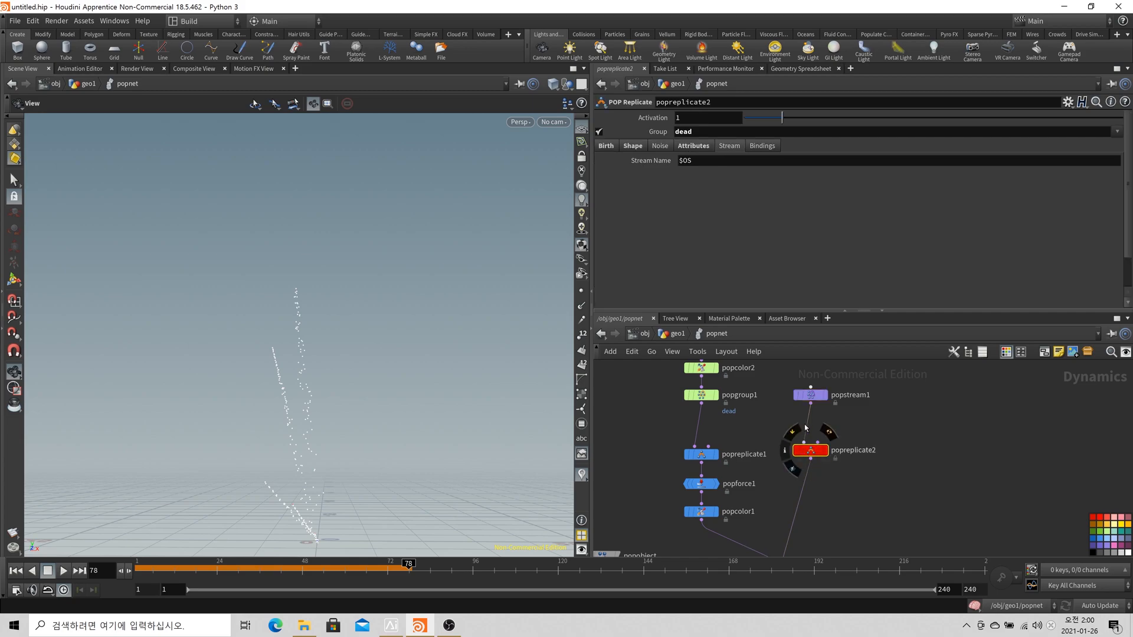
Play the simulation from the first frame and examine the trails and bursts against the two node branches
{"action": "left_click", "coordinate": [17, 571]}
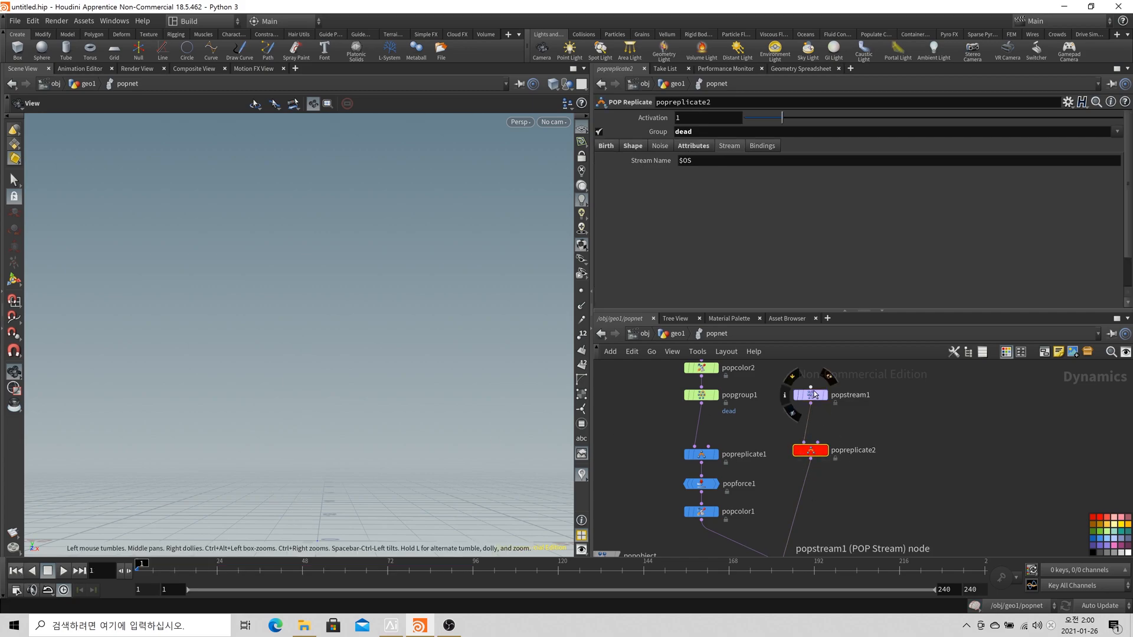
{"action": "mouse_move", "coordinate": [806, 454]}
{"action": "left_click", "coordinate": [63, 571]}
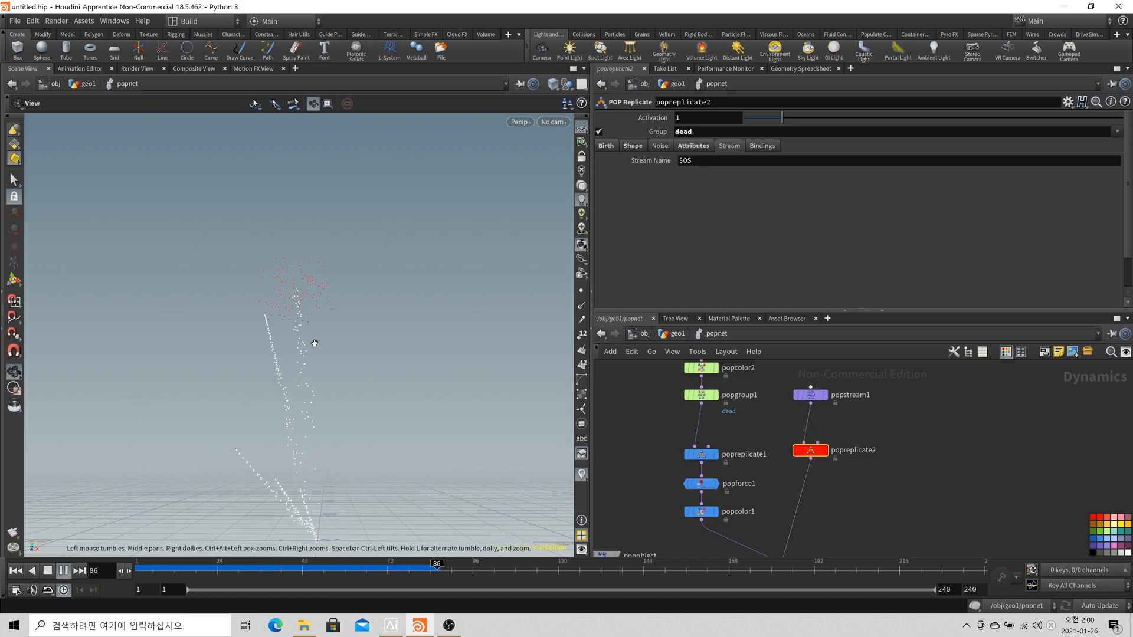
{"action": "scroll", "coordinate": [868, 491], "scroll_direction": "down", "scroll_amount": 3}
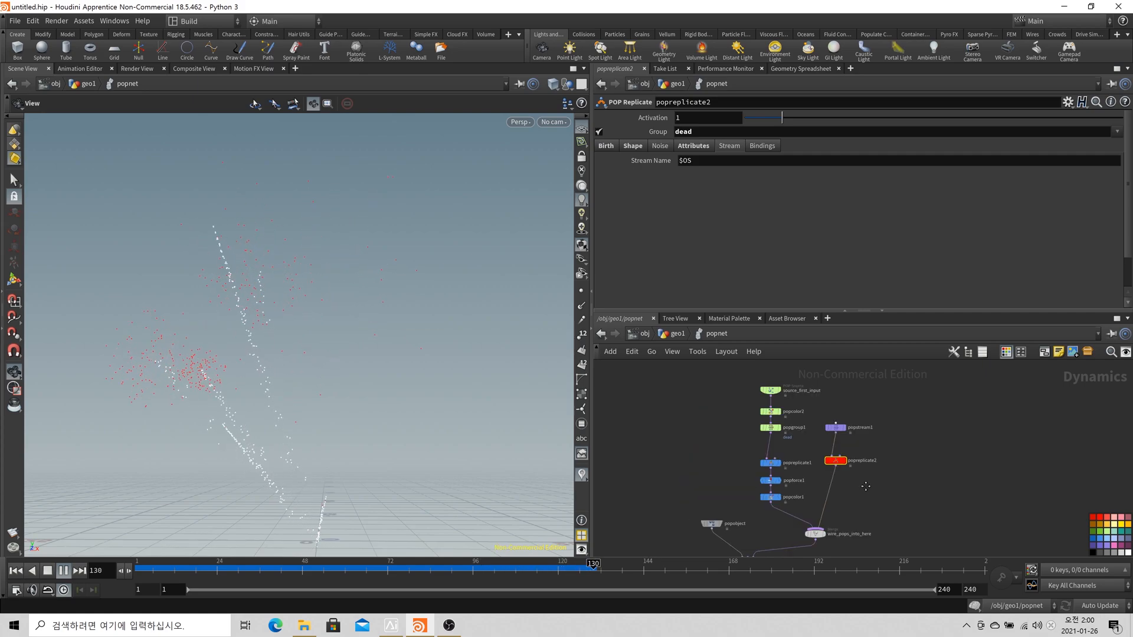
{"action": "scroll", "coordinate": [848, 460], "scroll_direction": "up", "scroll_amount": 3}
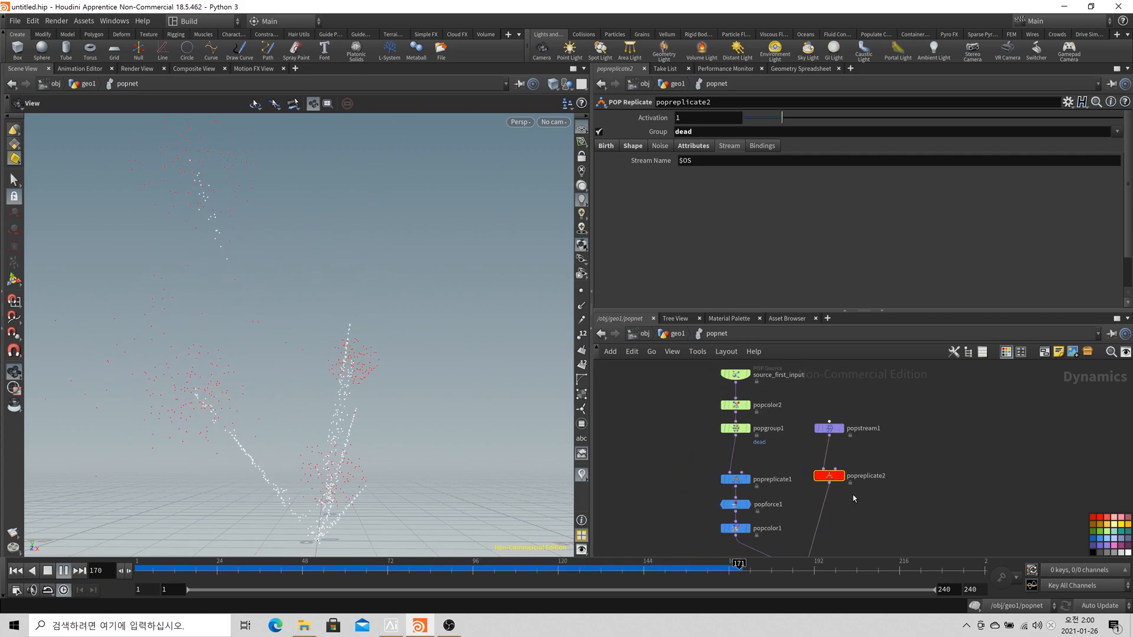
{"action": "scroll", "coordinate": [854, 500], "scroll_direction": "down", "scroll_amount": 1}
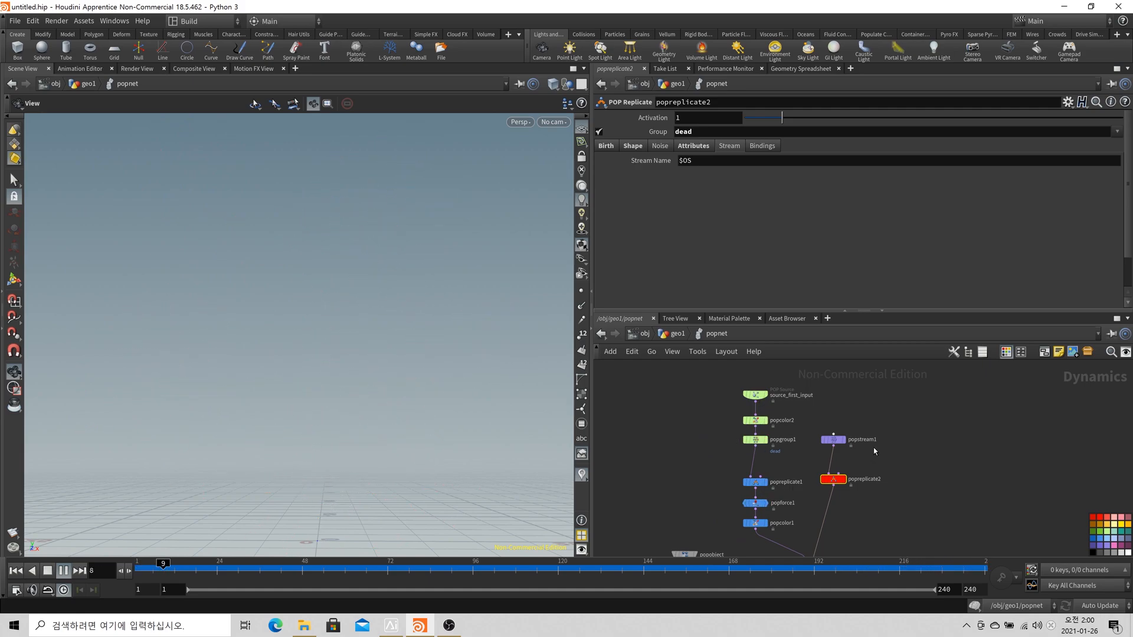
{"action": "mouse_move", "coordinate": [846, 482]}
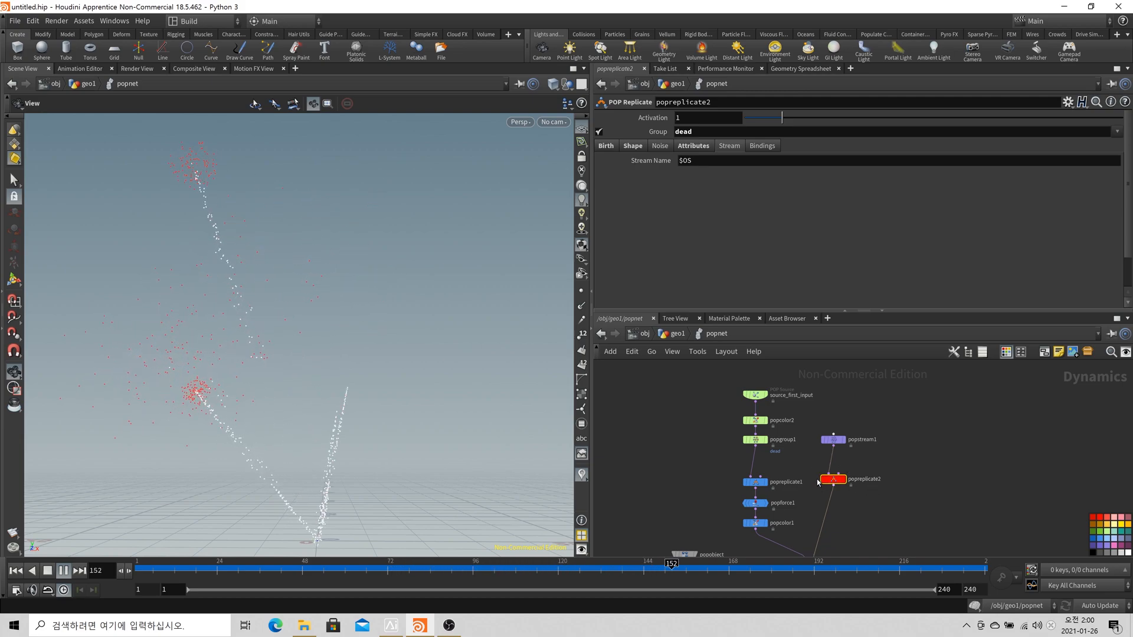
{"action": "middle_click_drag", "start_coordinate": [869, 504], "coordinate": [877, 467]}
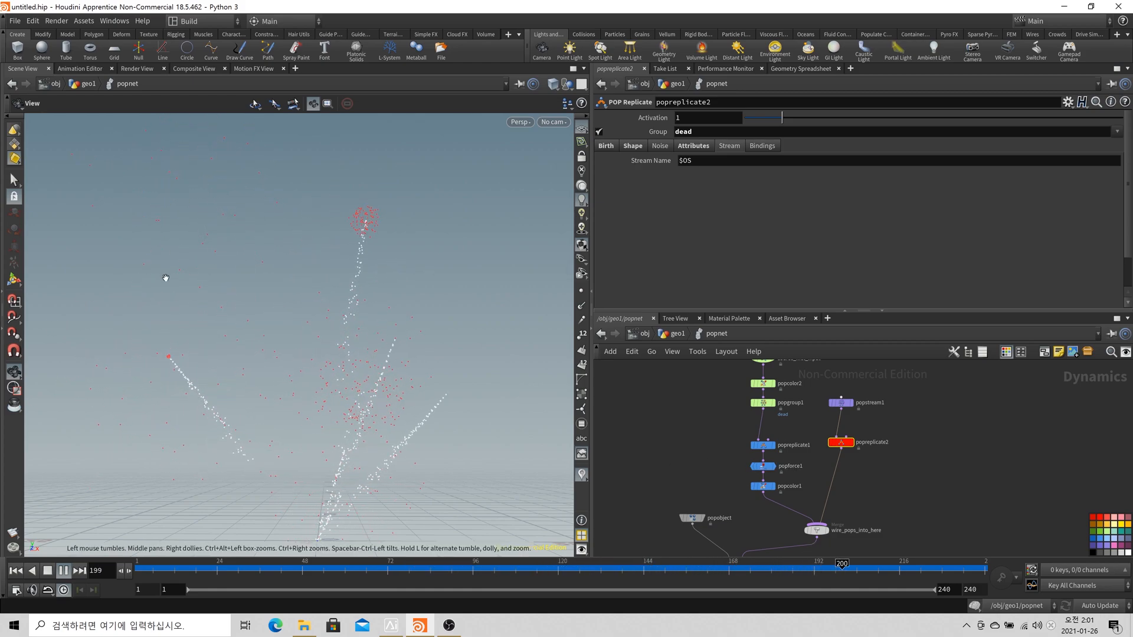
{"action": "left_click", "coordinate": [63, 571]}
Insert a POP Drag node between popreplicate2 and the merge node and set its air resistance to 0.2
{"action": "key", "text": "Tab"}
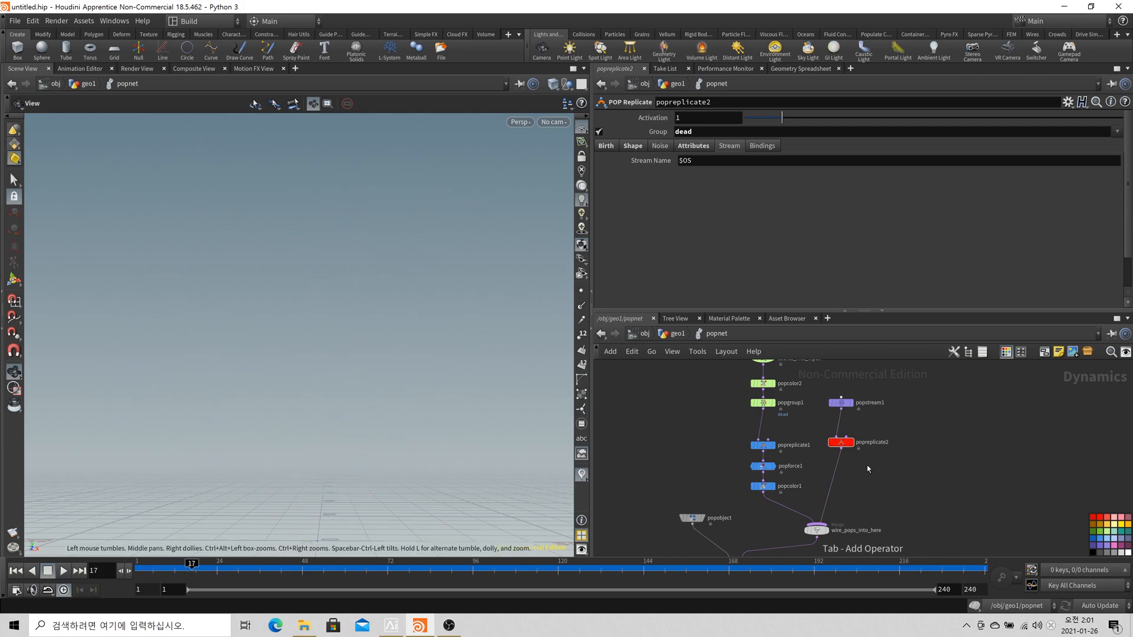
{"action": "type", "text": "popco"}
{"action": "key", "text": "BackSpace"}
{"action": "key", "text": "BackSpace"}
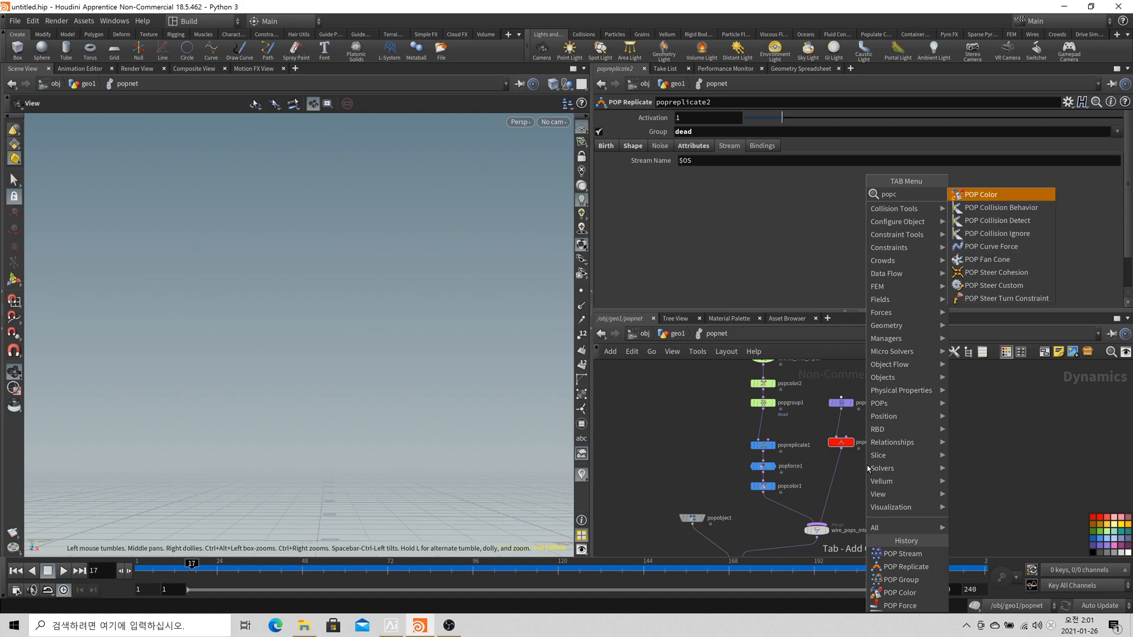
{"action": "type", "text": "dr"}
{"action": "key", "text": "Return"}
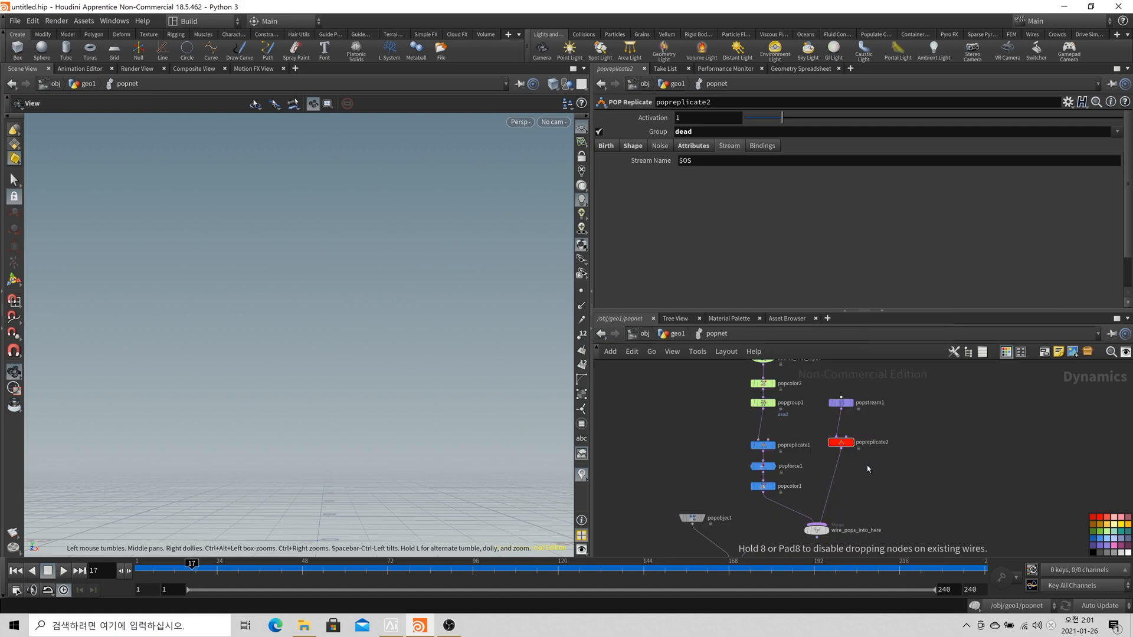
{"action": "left_click", "coordinate": [844, 465]}
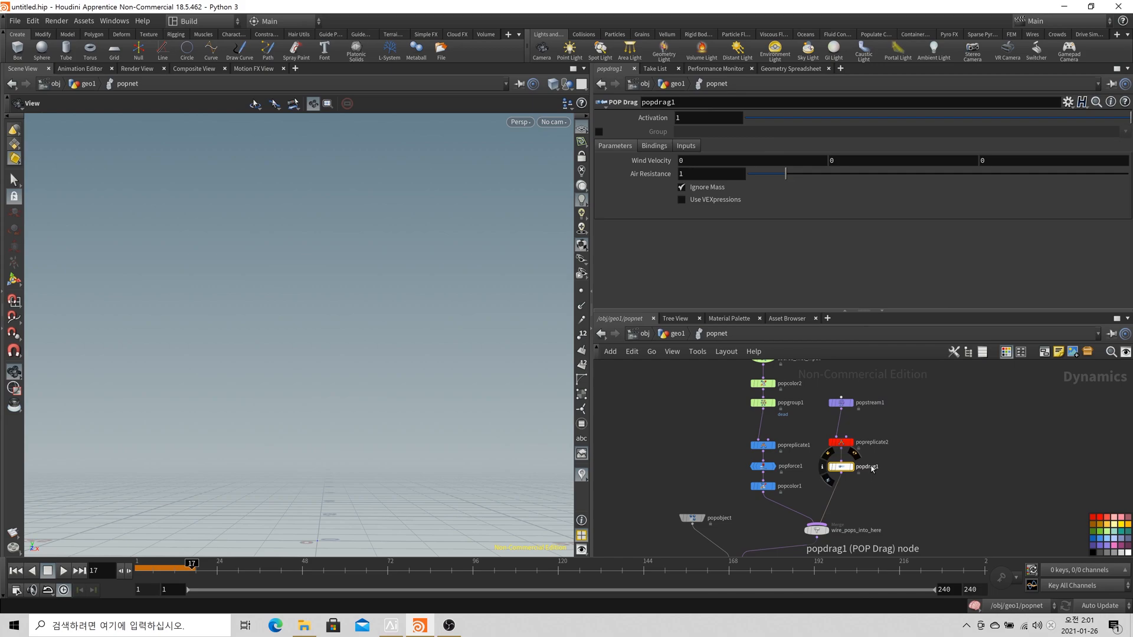
{"action": "middle_click_drag", "start_coordinate": [643, 173], "coordinate": [596, 163]}
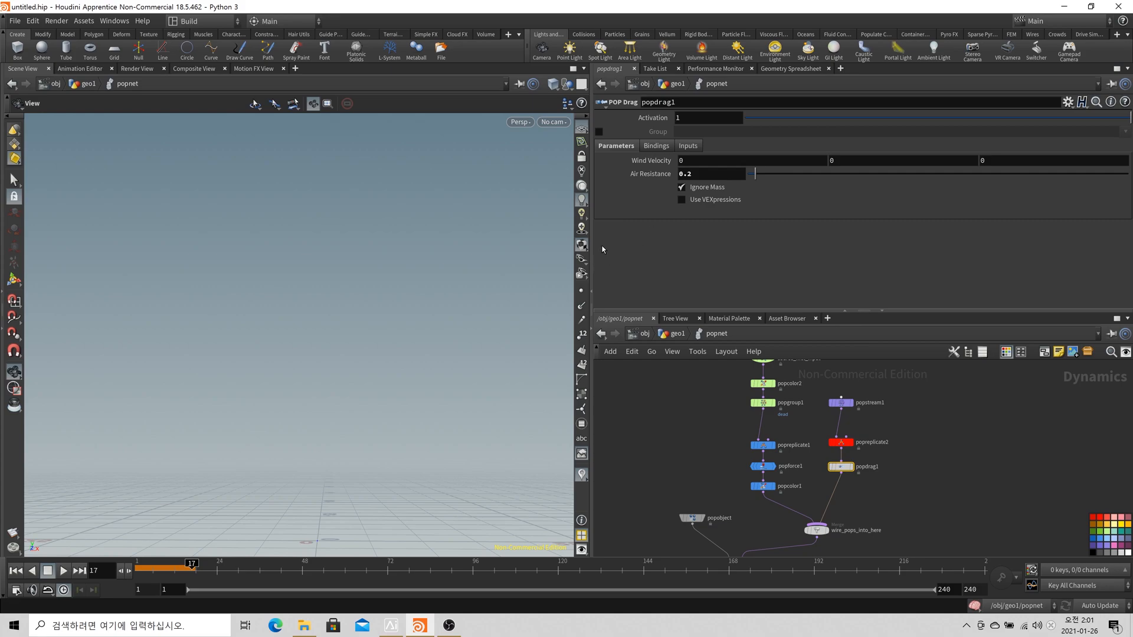
Replay the simulation from the first frame to check the effect of the drag on the bursts
{"action": "left_click", "coordinate": [63, 571]}
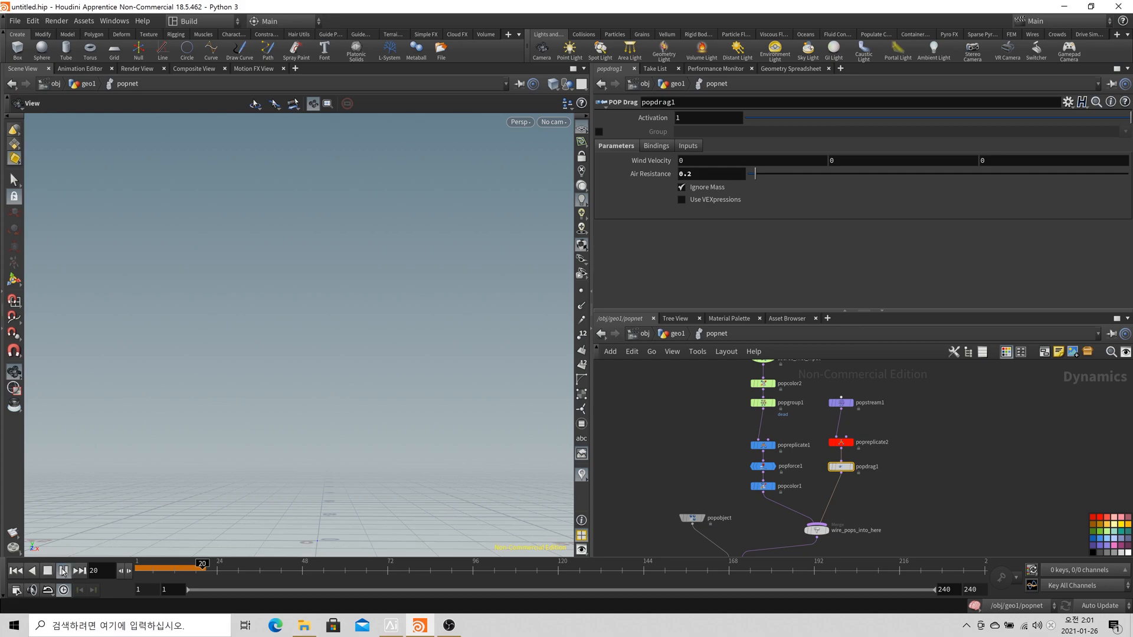
{"action": "left_click", "coordinate": [17, 571]}
{"action": "left_click", "coordinate": [64, 571]}
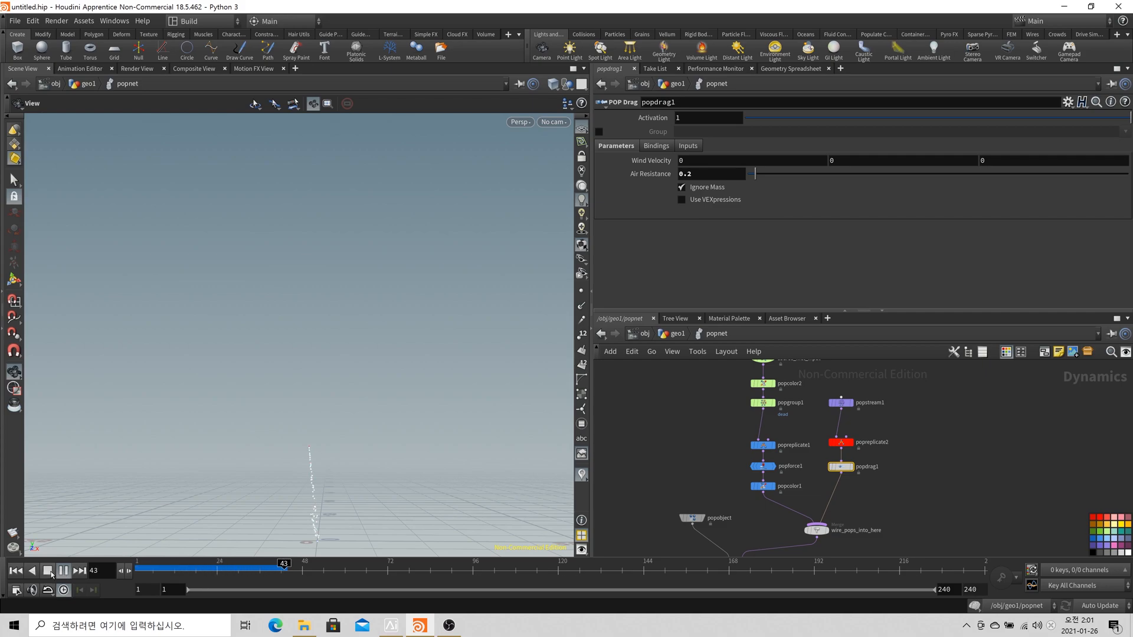
{"action": "left_click", "coordinate": [49, 571]}
Move popcolor2 out of the main chain and connect source_first_input directly to popgroup1
{"action": "scroll", "coordinate": [780, 432], "scroll_direction": "up", "scroll_amount": 2}
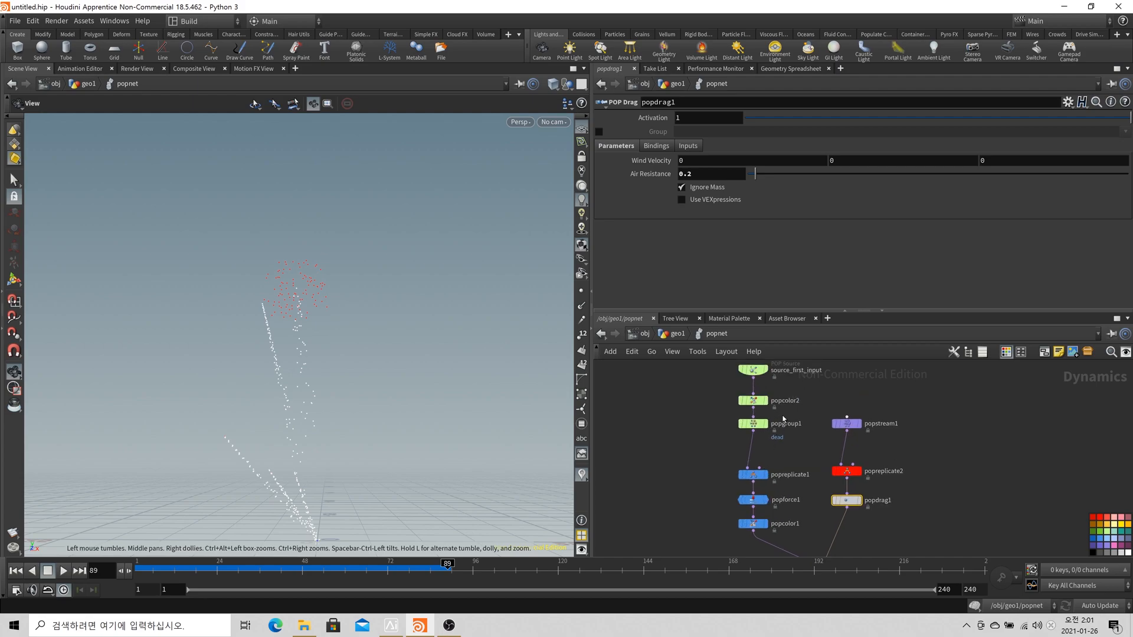
{"action": "left_click", "coordinate": [753, 400]}
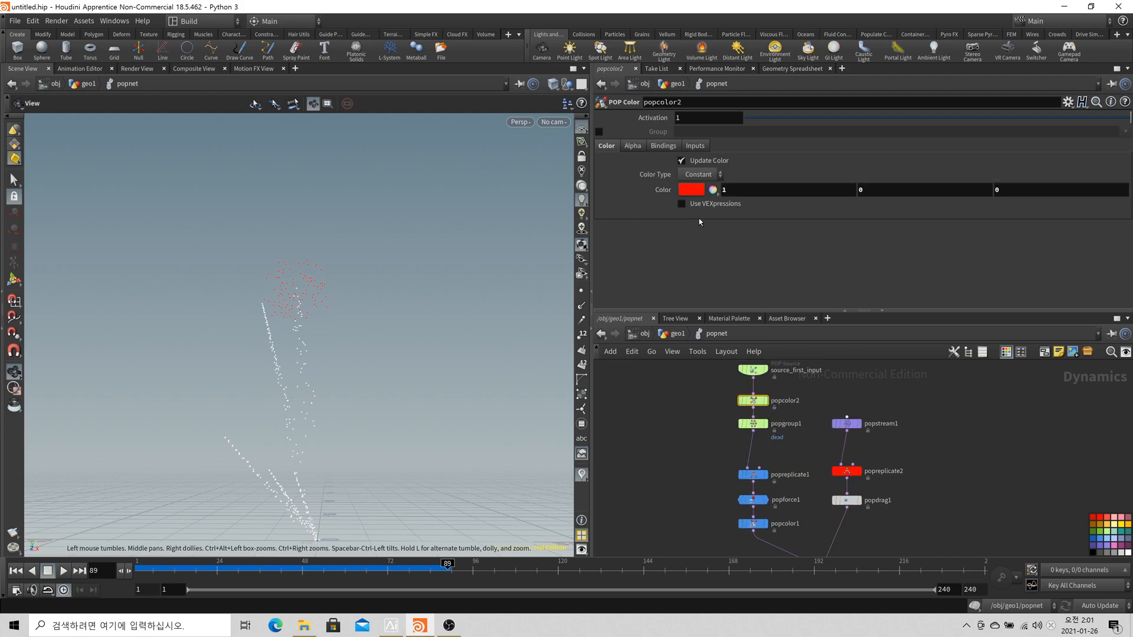
{"action": "left_click_drag", "start_coordinate": [755, 399], "coordinate": [839, 383]}
{"action": "left_click_drag", "start_coordinate": [753, 378], "coordinate": [755, 419]}
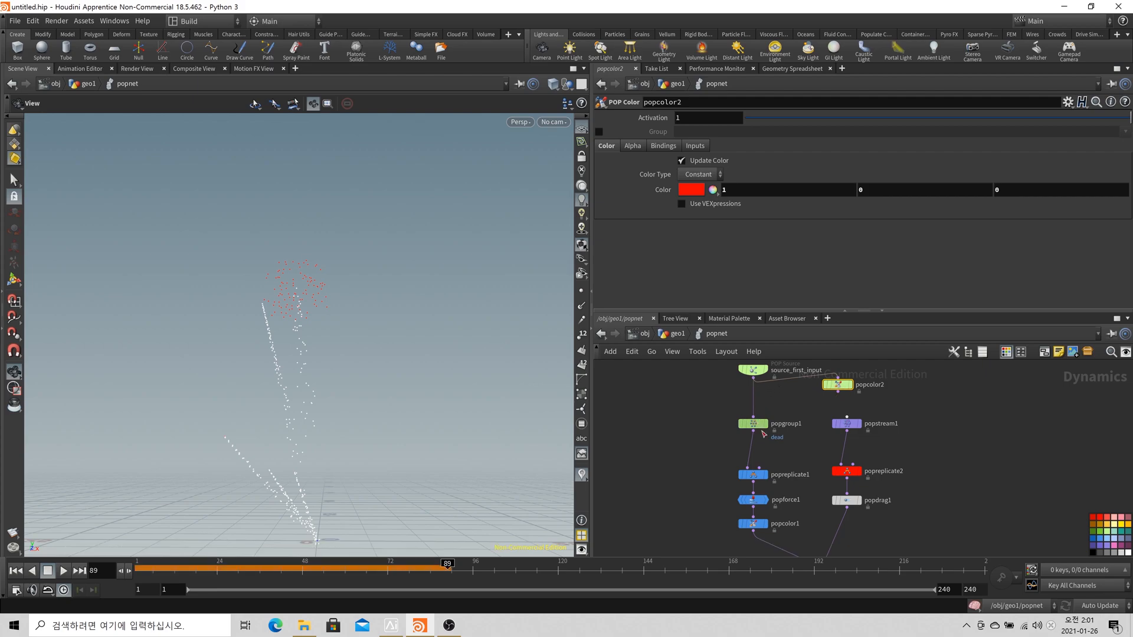
Play the simulation from the first frame to check the particle colours without popcolor2 in the chain
{"action": "left_click", "coordinate": [15, 572]}
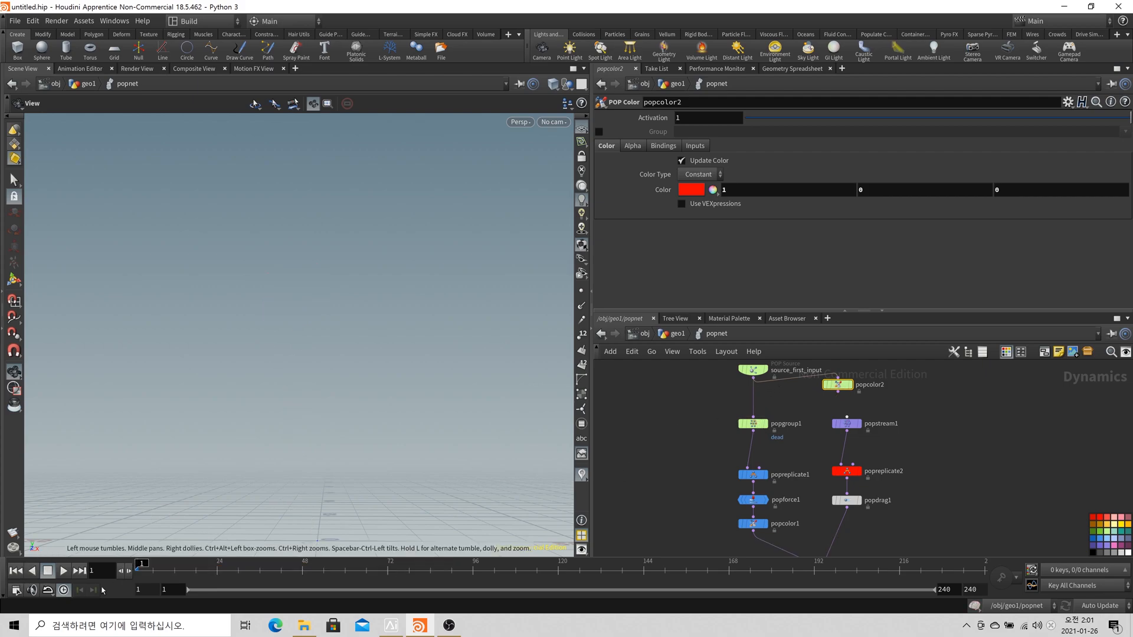
{"action": "left_click", "coordinate": [65, 571]}
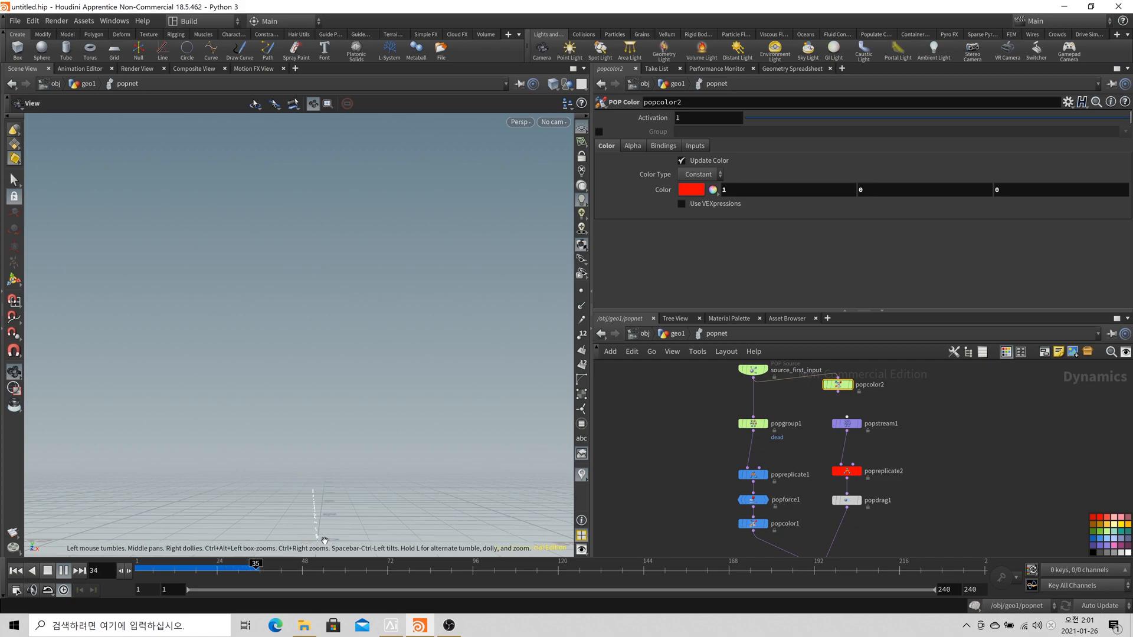
{"action": "left_click", "coordinate": [63, 571]}
Insert popcolor2 between popdrag1 and the merge node and replay the simulation from the first frame
{"action": "left_click_drag", "start_coordinate": [837, 387], "coordinate": [849, 523]}
{"action": "middle_click_drag", "start_coordinate": [856, 488], "coordinate": [841, 437]}
{"action": "left_click_drag", "start_coordinate": [831, 421], "coordinate": [831, 428]}
{"action": "left_click", "coordinate": [14, 572]}
{"action": "left_click", "coordinate": [63, 571]}
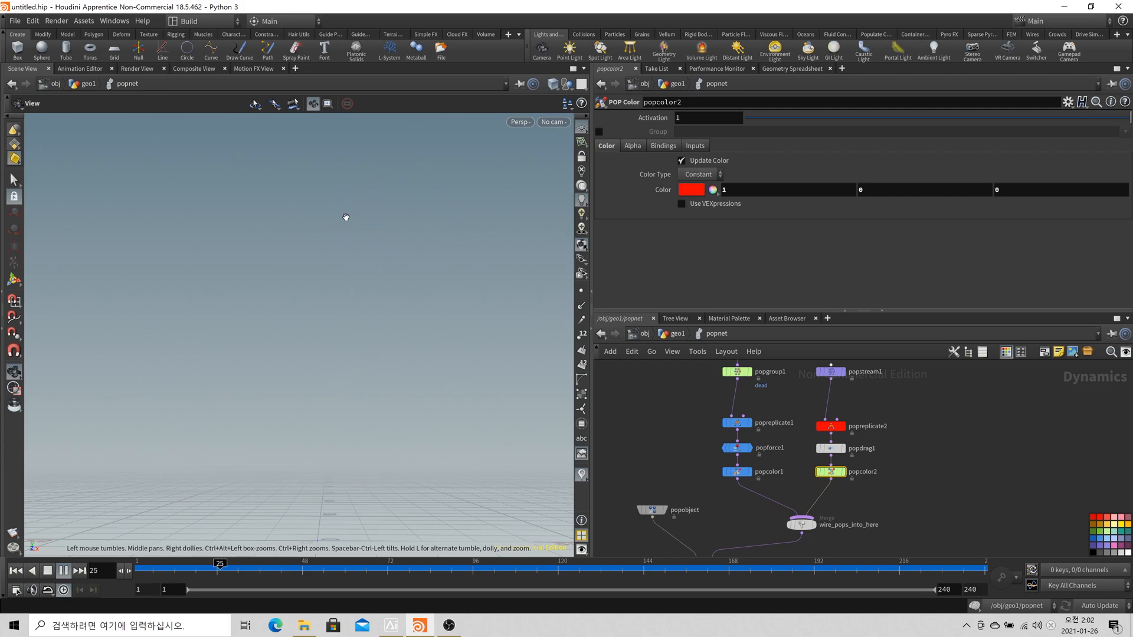
Rewind the simulation to the first frame and colour the popreplicate2, popdrag1 and popcolor2 nodes red in the network
{"action": "left_click", "coordinate": [47, 571]}
{"action": "left_click", "coordinate": [17, 571]}
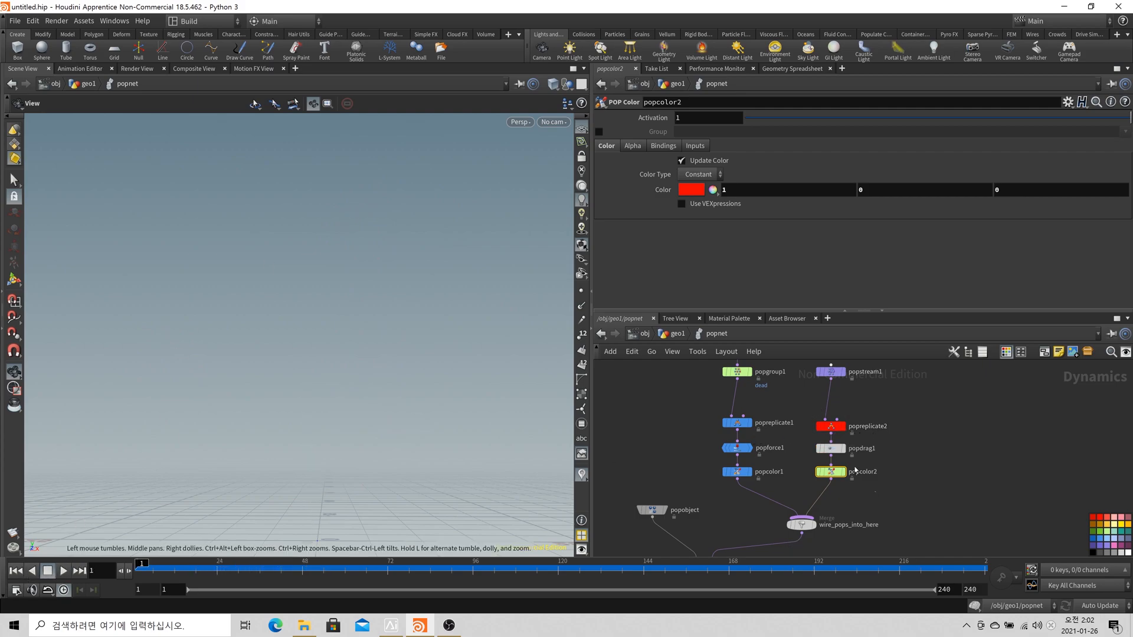
{"action": "left_click_drag", "start_coordinate": [874, 490], "coordinate": [856, 435]}
{"action": "left_click", "coordinate": [1103, 520]}
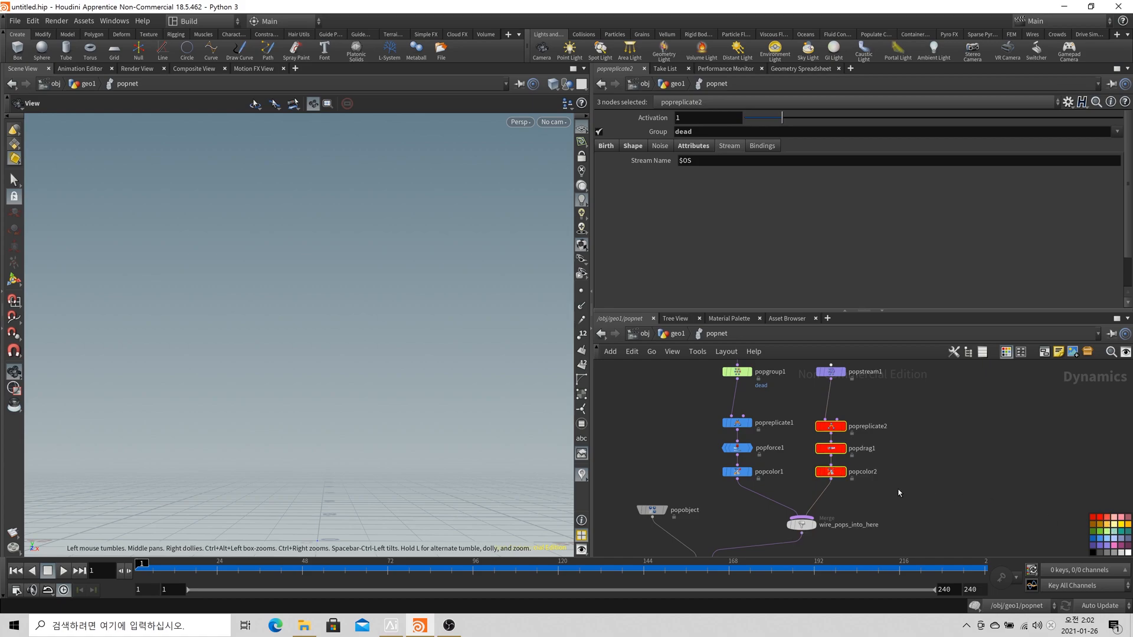
Duplicate the popreplicate2, popdrag1 and popcolor2 chain and place the copy beside it as a second branch of popstream1
{"action": "left_click", "coordinate": [898, 489]}
{"action": "middle_click_drag", "start_coordinate": [889, 466], "coordinate": [819, 486]}
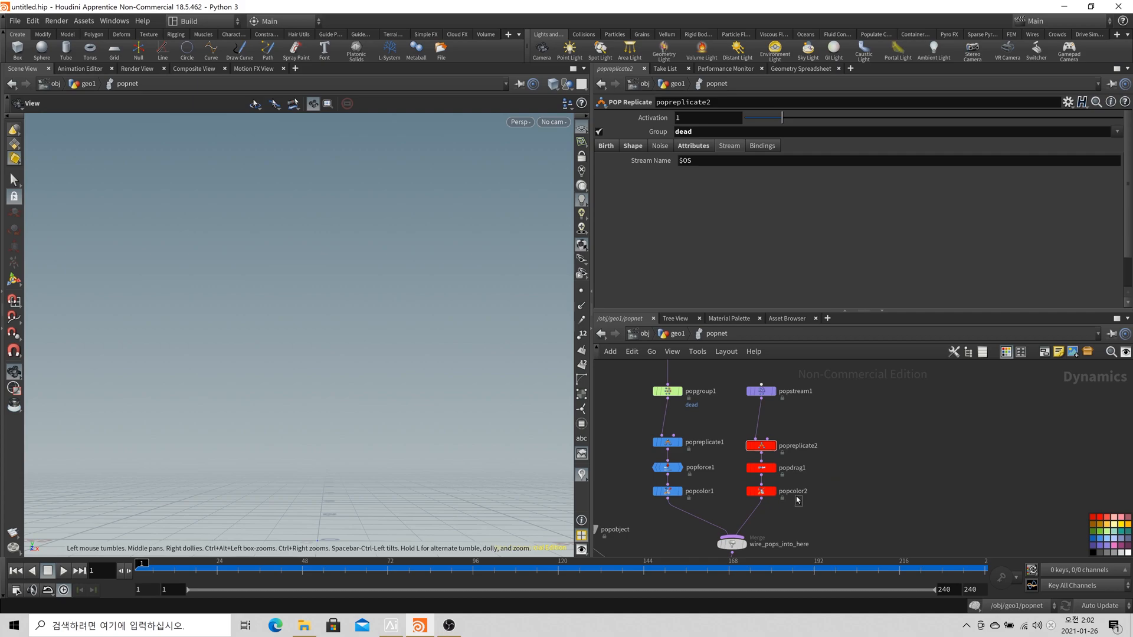
{"action": "key", "text": "ctrl+c"}
{"action": "key", "text": "ctrl+v"}
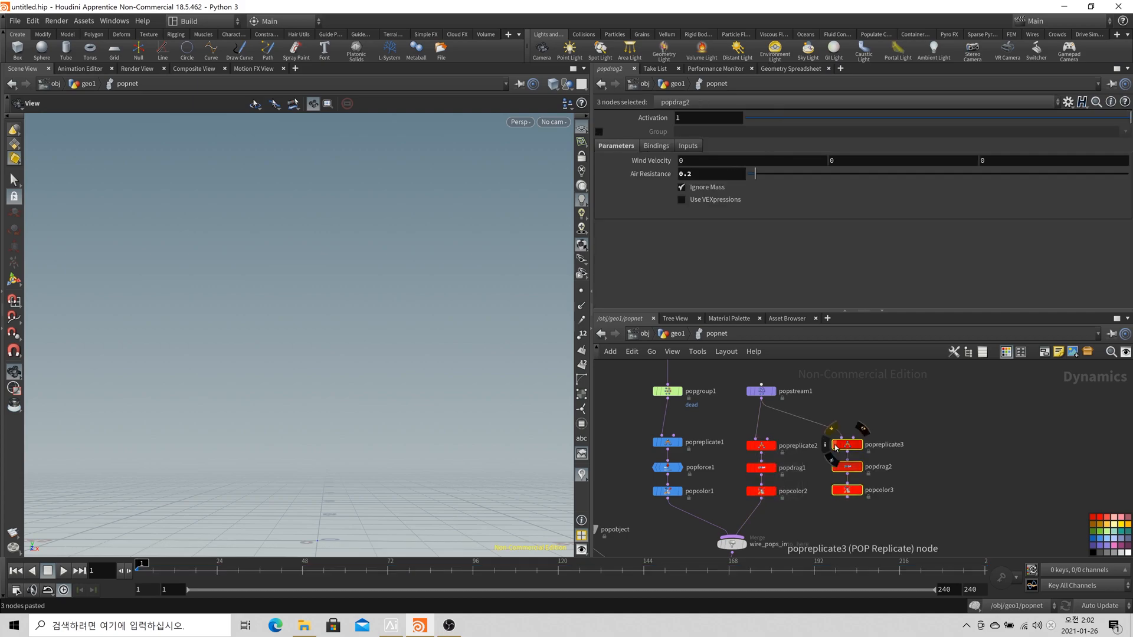
{"action": "left_click_drag", "start_coordinate": [762, 396], "coordinate": [797, 396]}
Set the velocity Variance of popreplicate3 to 10 on all three axes
{"action": "left_click", "coordinate": [829, 445]}
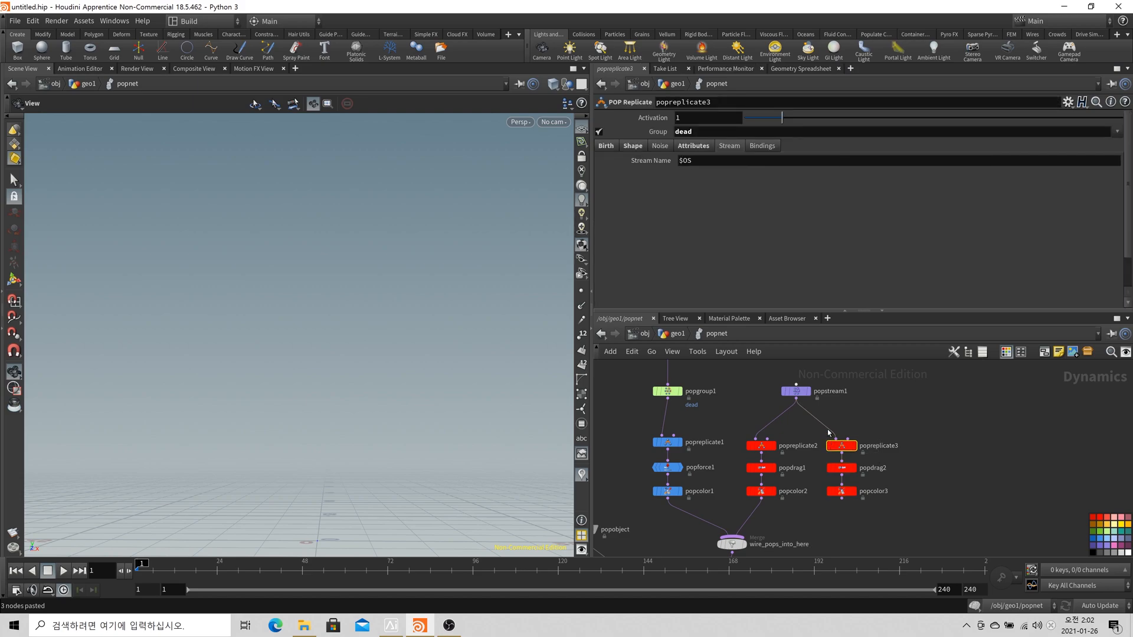
{"action": "left_click", "coordinate": [707, 148]}
{"action": "left_click", "coordinate": [695, 228]}
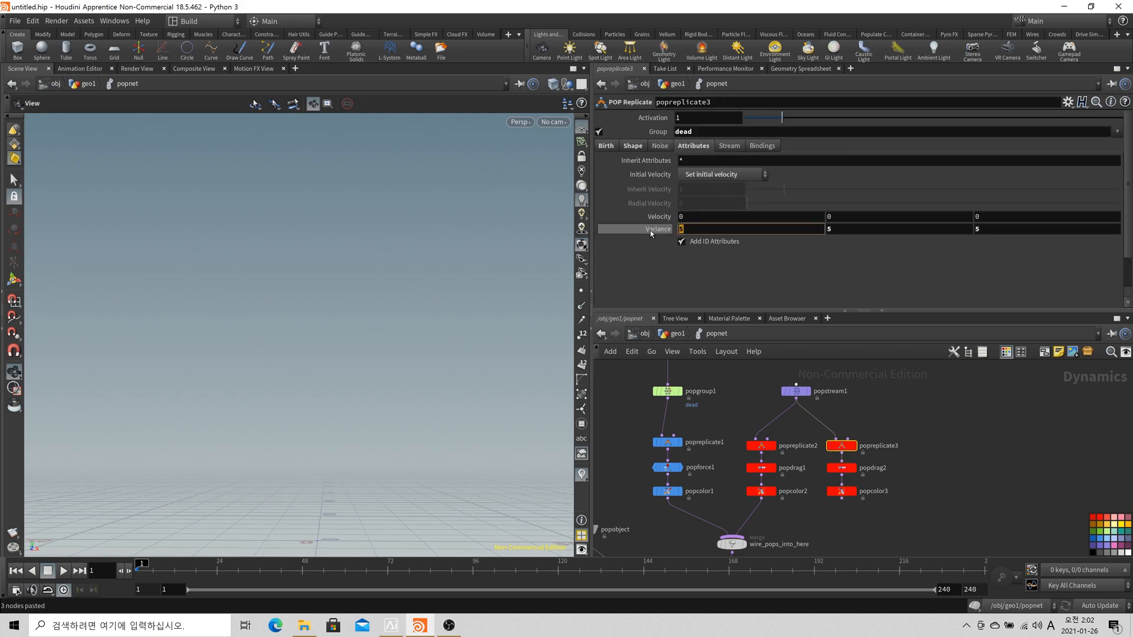
{"action": "type", "text": "10"}
{"action": "key", "text": "Tab"}
{"action": "type", "text": "10"}
{"action": "key", "text": "Tab"}
{"action": "type", "text": "10"}
{"action": "key", "text": "Return"}
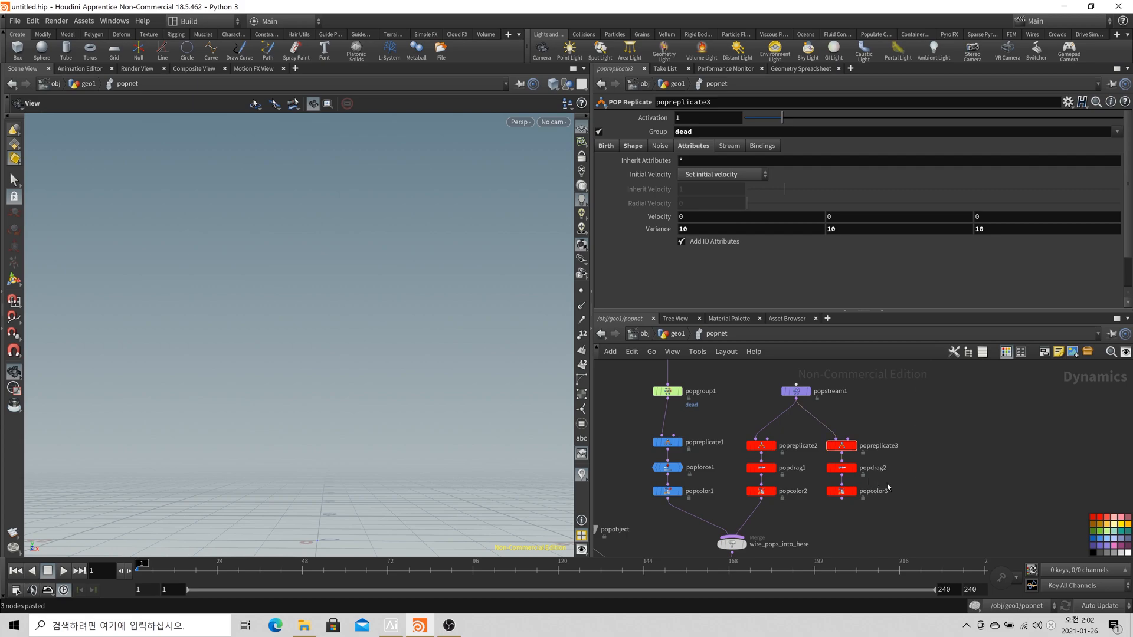
Set popdrag2's Air Resistance to 0.1 and popcolor3's constant colour to blue (0, 0, 1)
{"action": "left_click", "coordinate": [842, 468]}
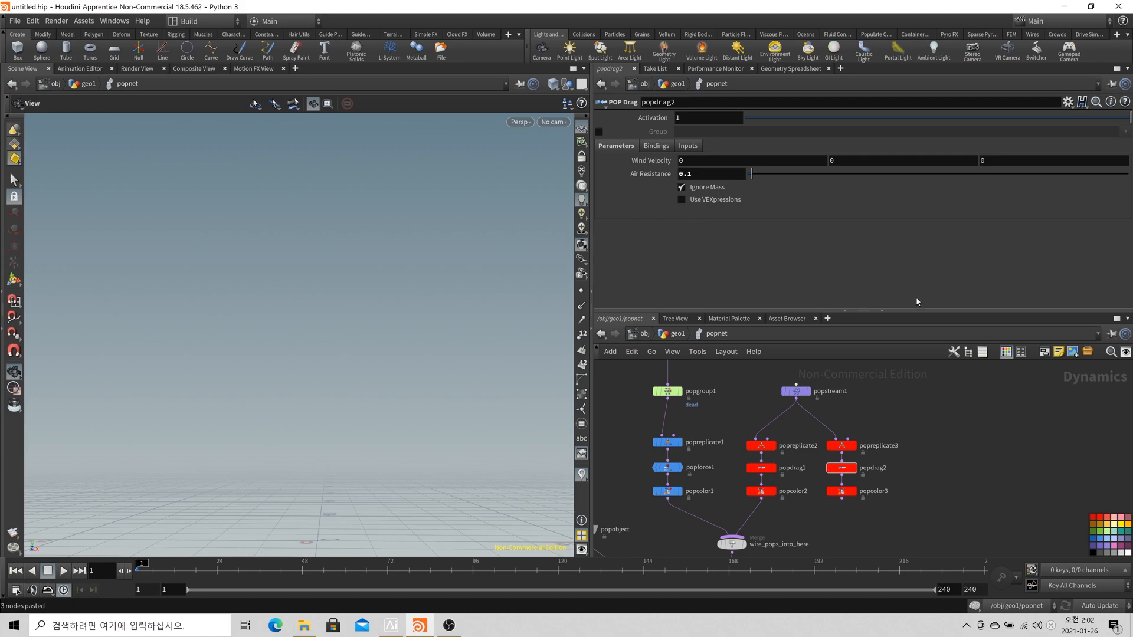
{"action": "left_click_drag", "start_coordinate": [901, 519], "coordinate": [819, 490]}
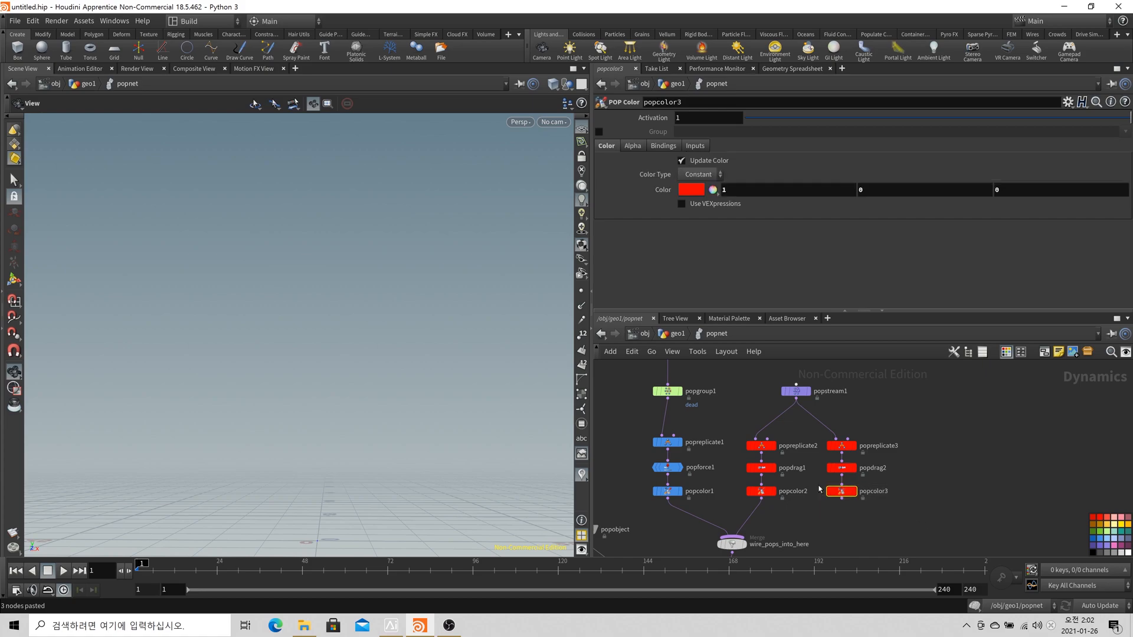
{"action": "left_click", "coordinate": [697, 189]}
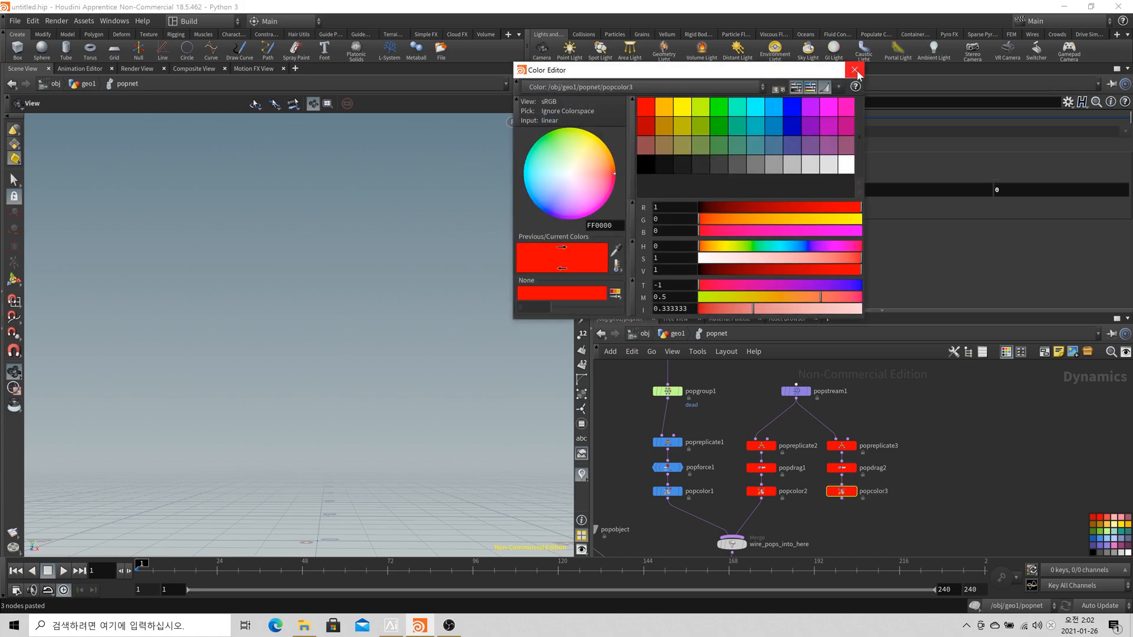
{"action": "left_click", "coordinate": [855, 70]}
{"action": "key", "text": "Tab"}
{"action": "key", "text": "Tab"}
{"action": "type", "text": "1"}
{"action": "key", "text": "Return"}
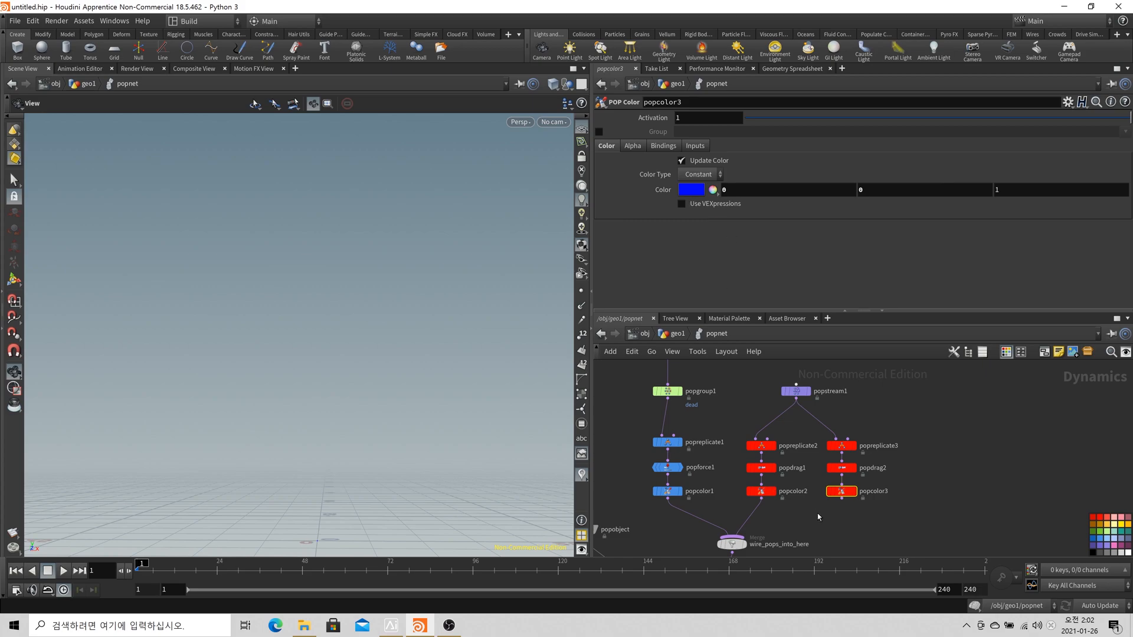
Add a merge node that combines popcolor2 and popcolor3 and feeds into wire_pops_into_here
{"action": "key", "text": "Tab"}
{"action": "type", "text": "me"}
{"action": "key", "text": "Return"}
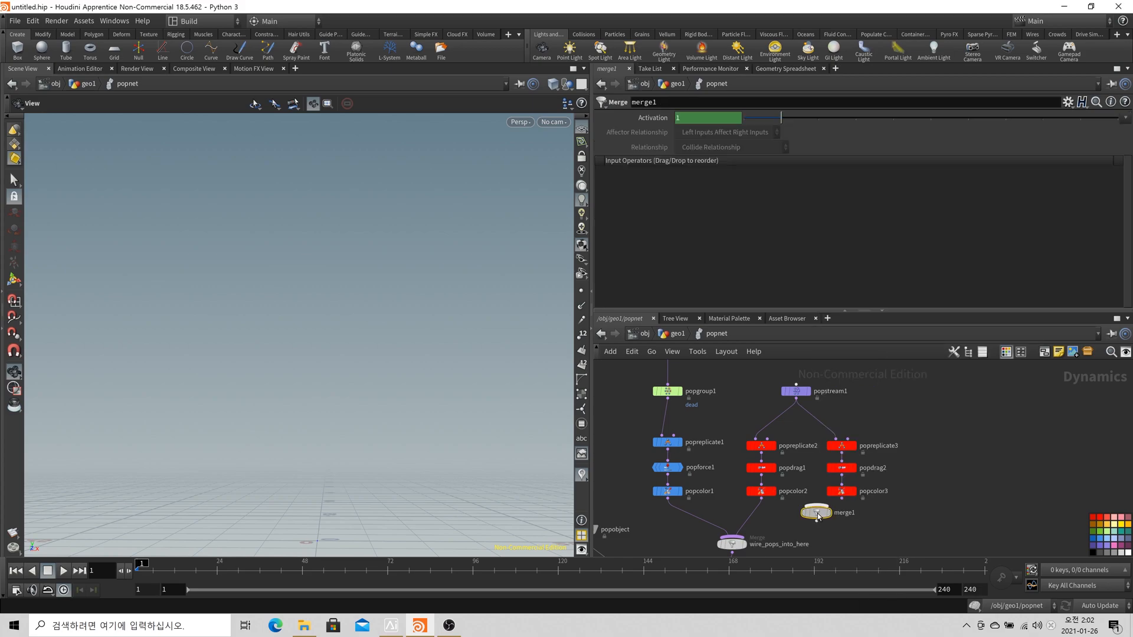
{"action": "left_click", "coordinate": [748, 523]}
{"action": "left_click_drag", "start_coordinate": [750, 527], "coordinate": [800, 516]}
Play and scrub through the simulation from the first frame to examine the combined red and blue bursts
{"action": "left_click", "coordinate": [63, 570]}
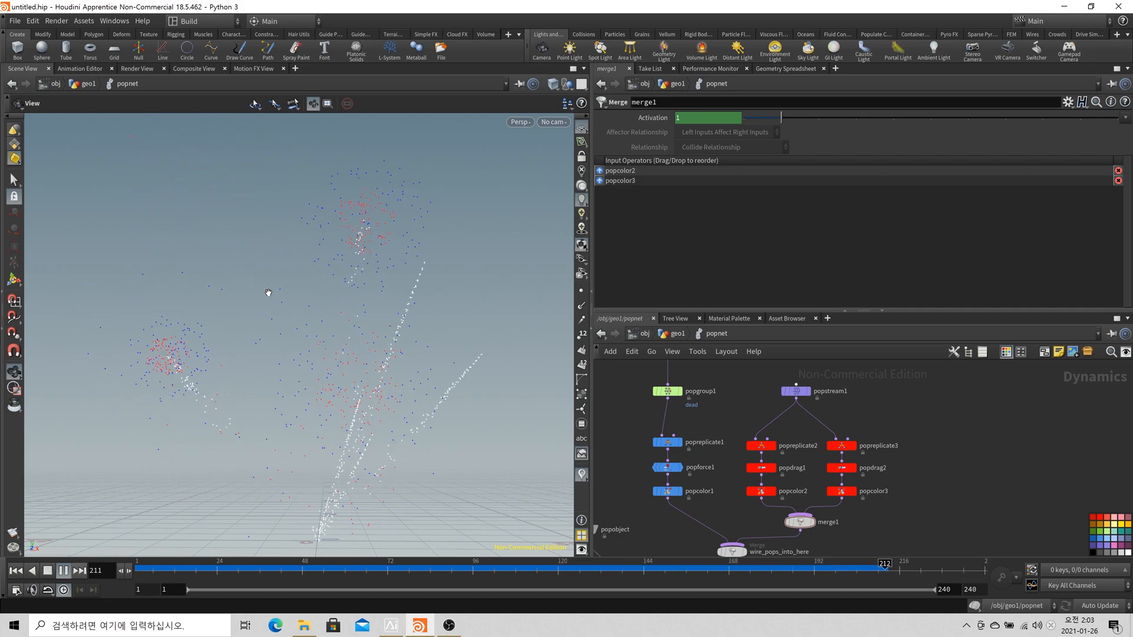
{"action": "left_click", "coordinate": [16, 570]}
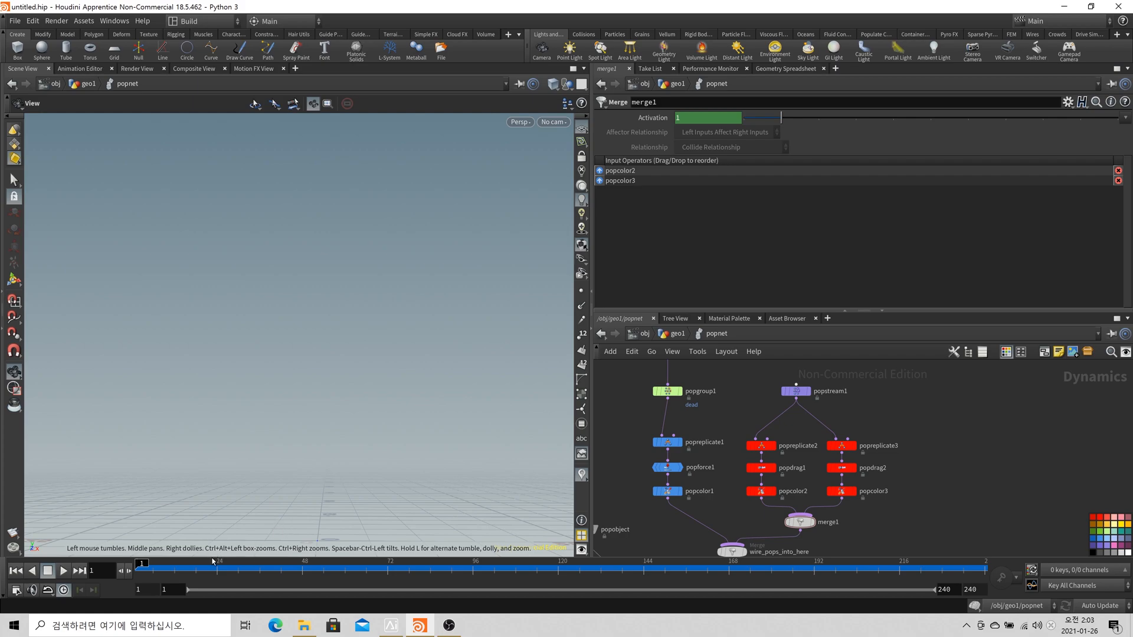
{"action": "mouse_move", "coordinate": [215, 566]}
{"action": "left_mouse_down"}
{"action": "mouse_move", "coordinate": [447, 543]}
{"action": "mouse_move", "coordinate": [572, 548]}
{"action": "left_mouse_up"}
{"action": "scroll", "coordinate": [218, 458], "scroll_direction": "down", "scroll_amount": 5}
{"action": "scroll", "coordinate": [293, 459], "scroll_direction": "up", "scroll_amount": 4}
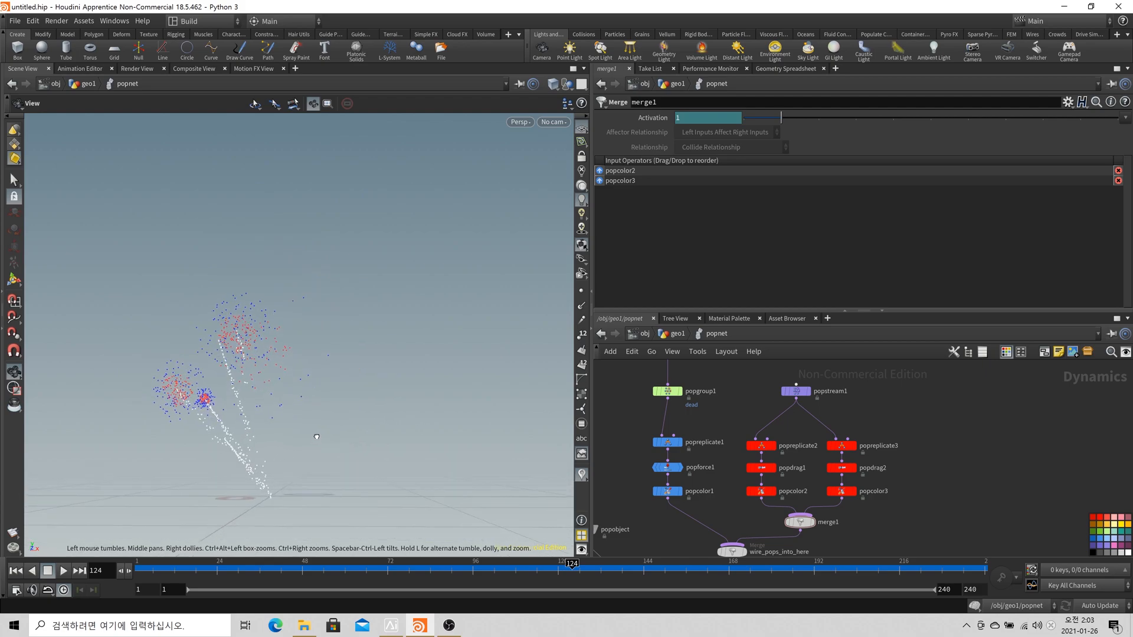
{"action": "left_click", "coordinate": [16, 571]}
{"action": "left_click", "coordinate": [62, 572]}
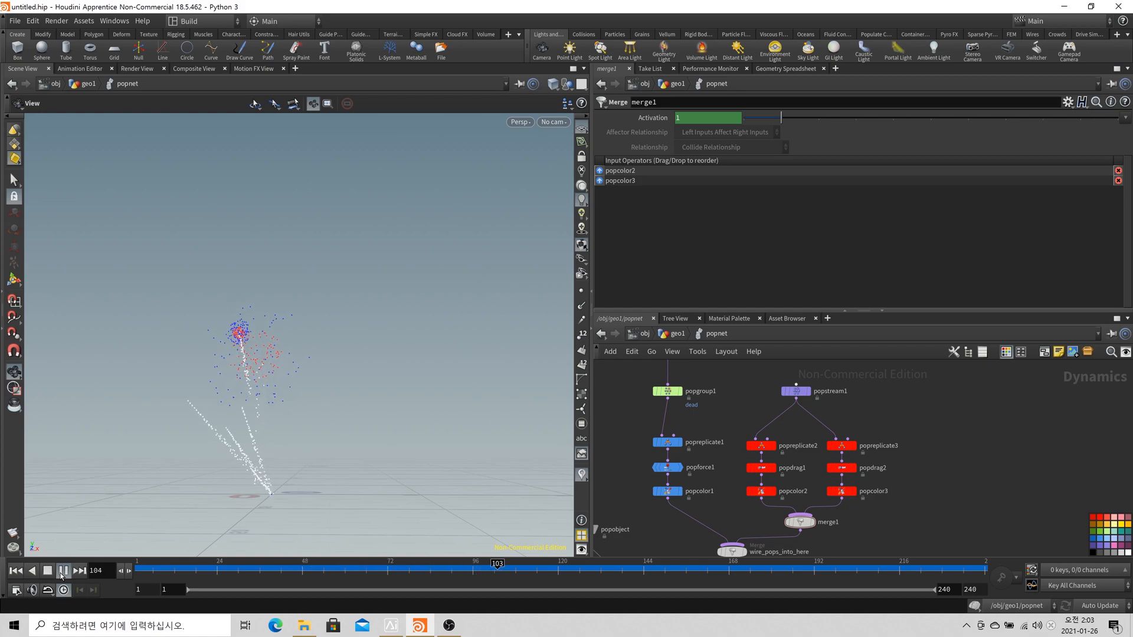
{"action": "left_click", "coordinate": [47, 572]}
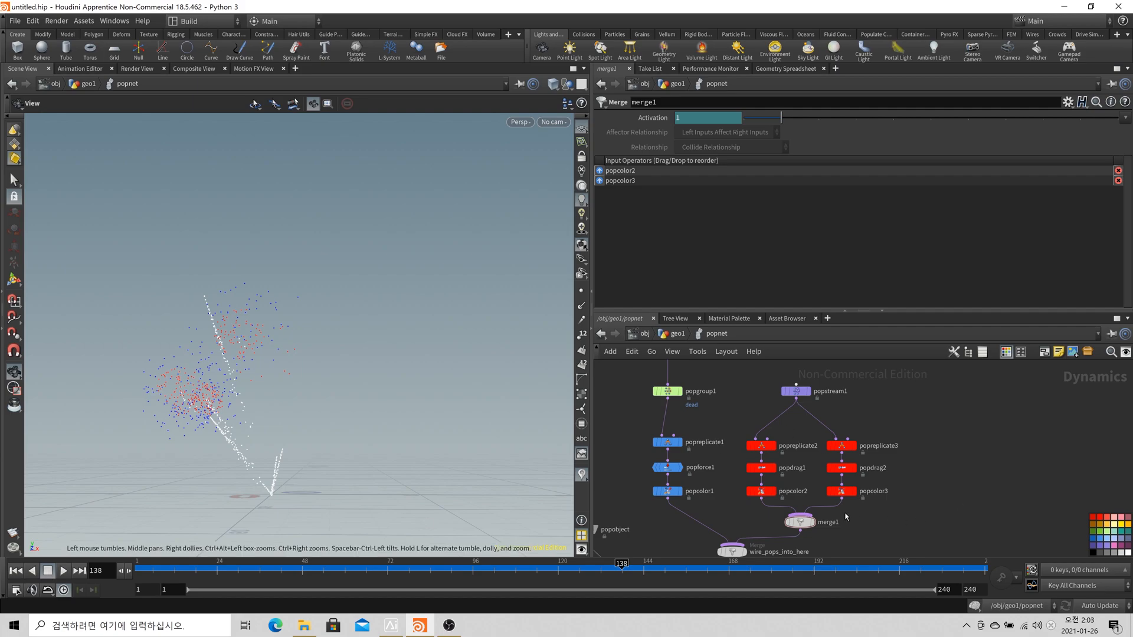
Set popcolor2's Color Type to Random and play through the simulation to check the burst colours
{"action": "scroll", "coordinate": [845, 517], "scroll_direction": "up", "scroll_amount": 3}
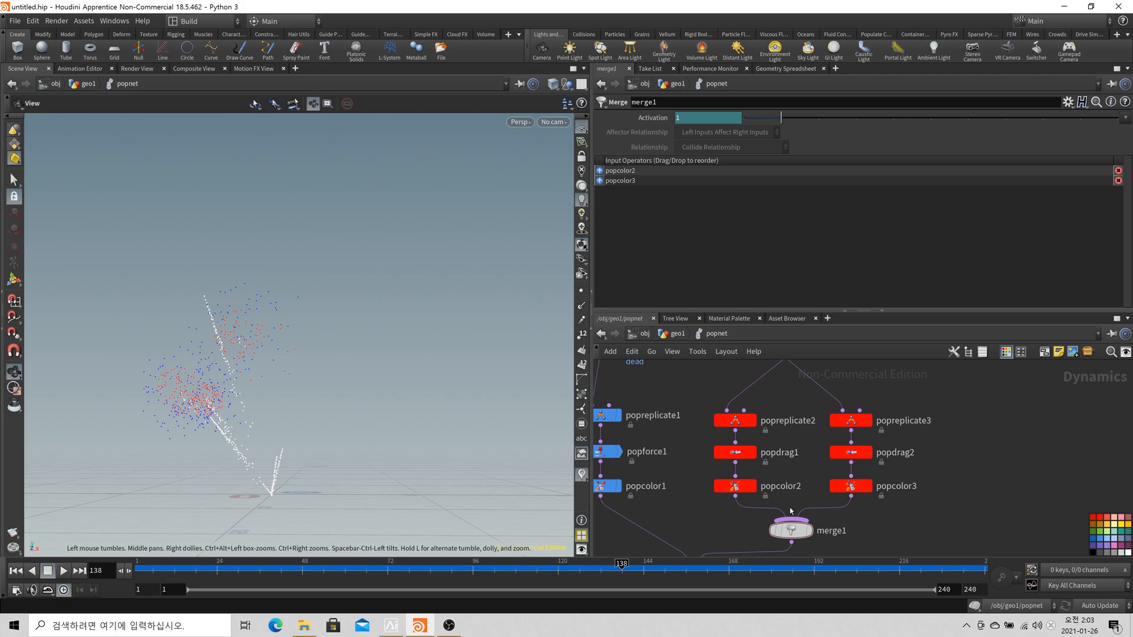
{"action": "left_click", "coordinate": [735, 486]}
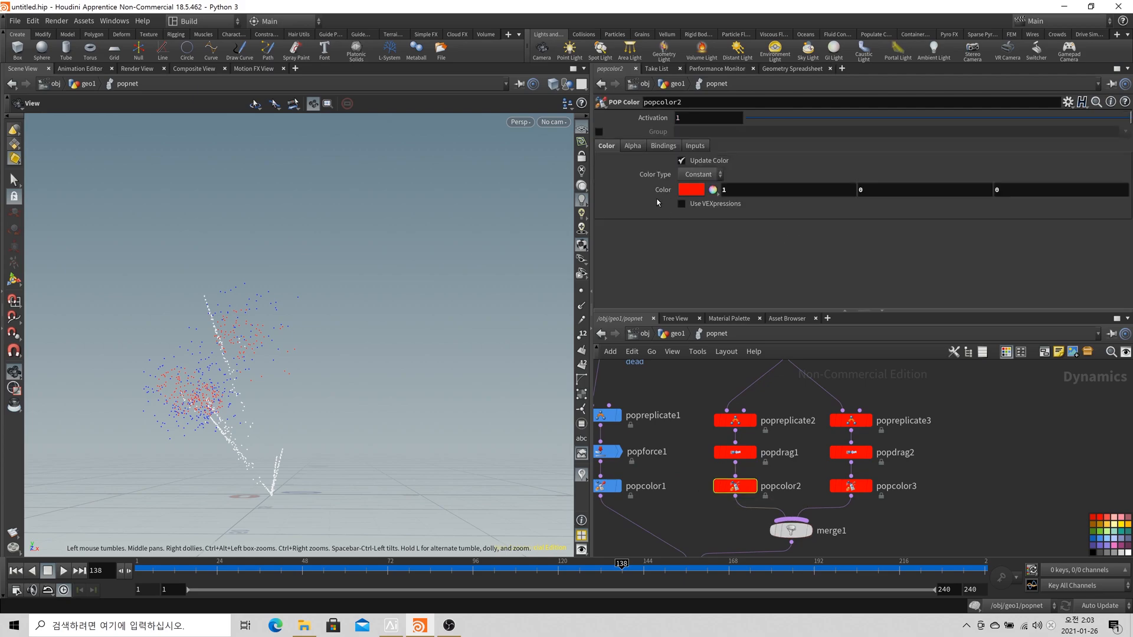
{"action": "left_click", "coordinate": [712, 178]}
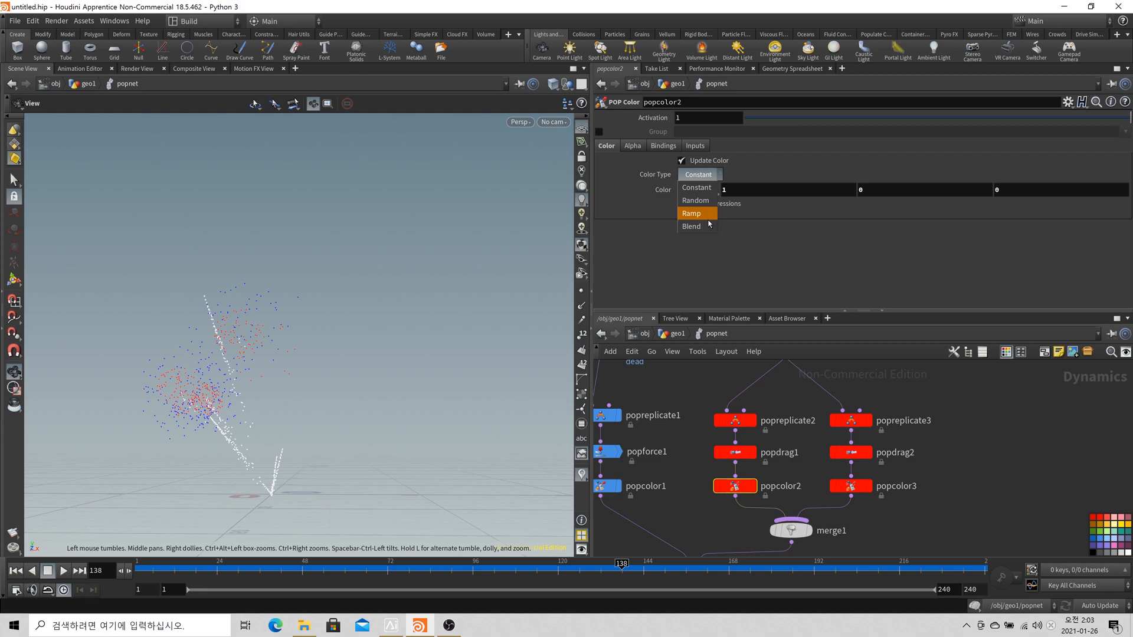
{"action": "left_click", "coordinate": [709, 202]}
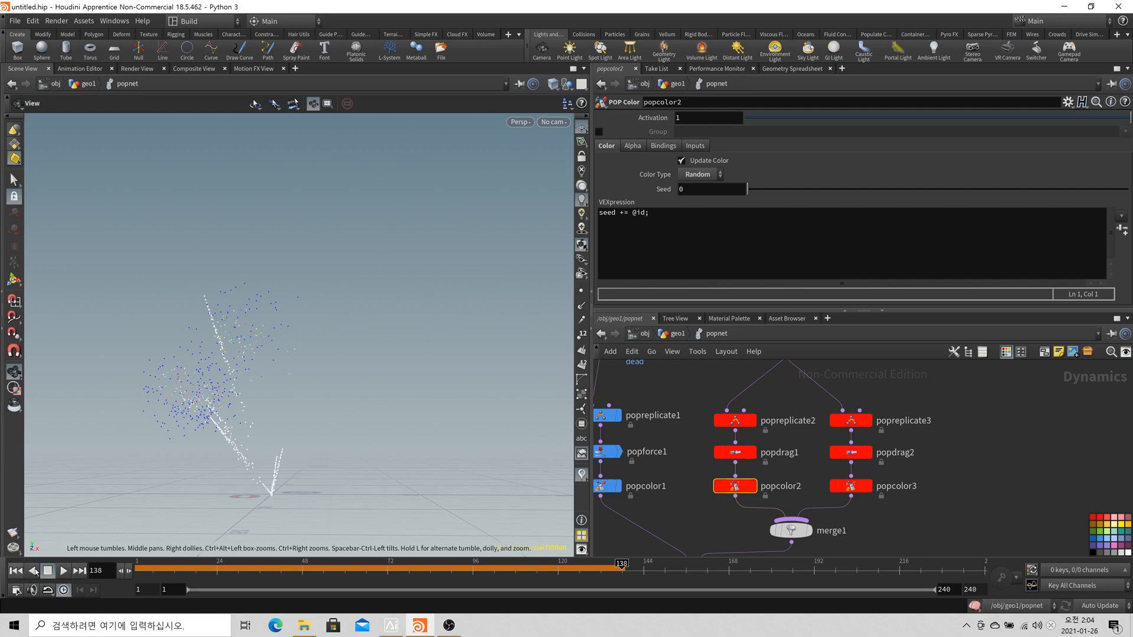
{"action": "left_click", "coordinate": [63, 570]}
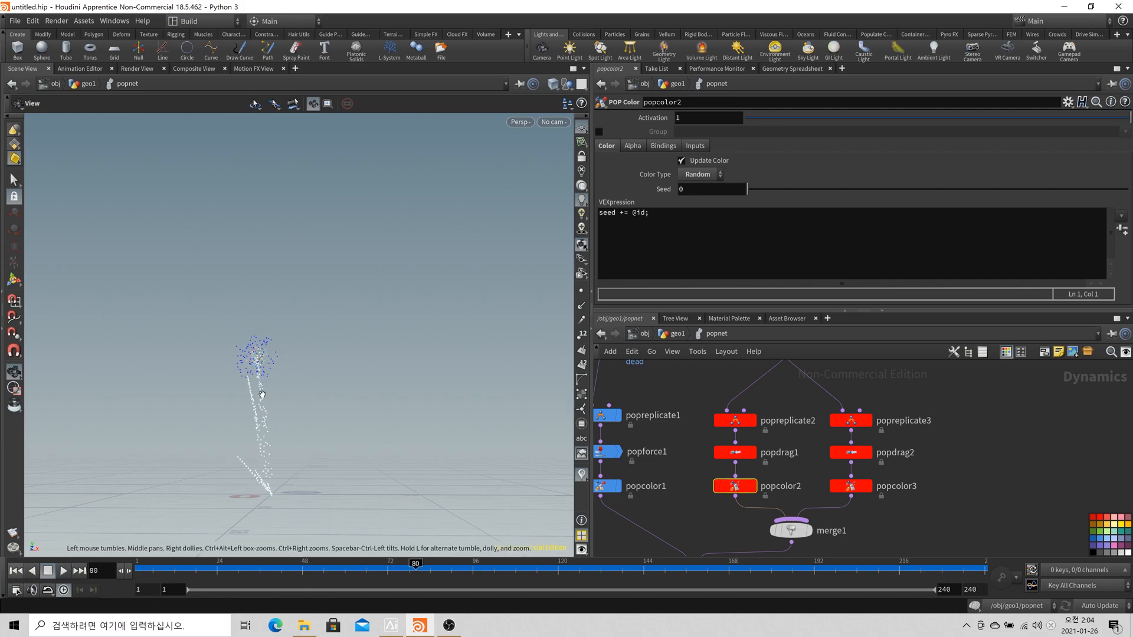
{"action": "left_click", "coordinate": [470, 570]}
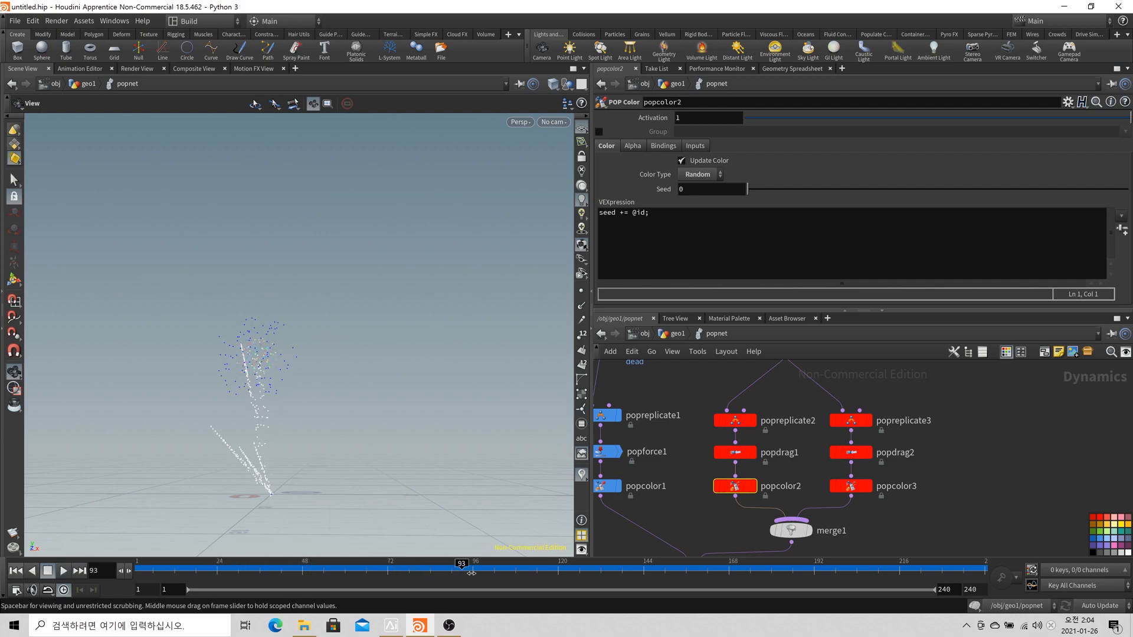
{"action": "left_click", "coordinate": [550, 570]}
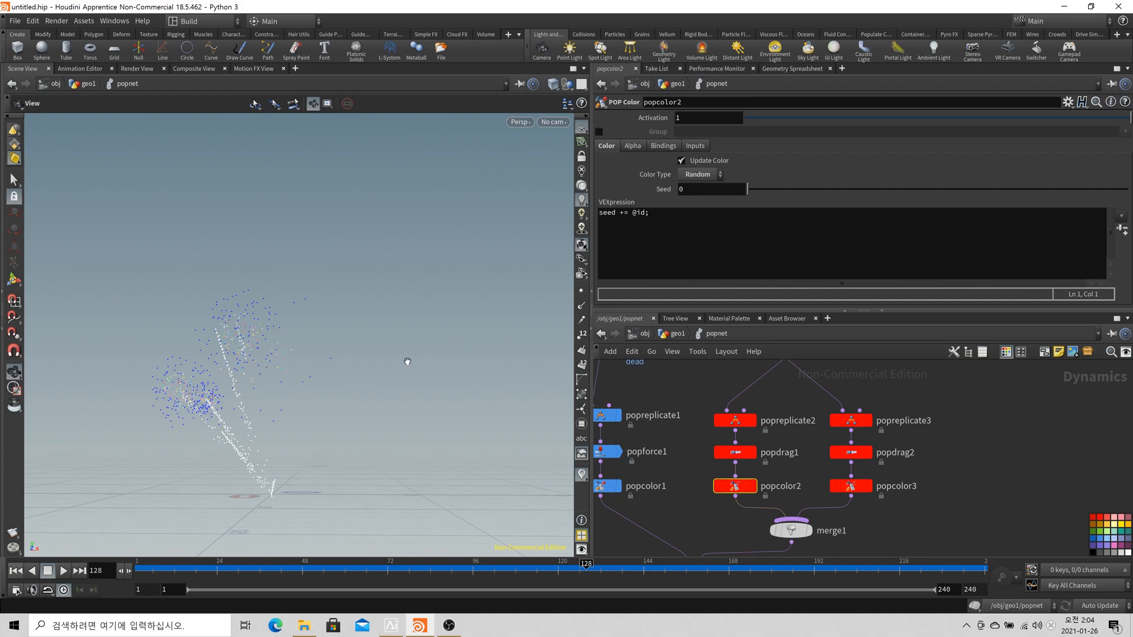
Set popcolor2's Color Type to Ramp, with red at the start and blue at the end, and rewind the simulation
{"action": "left_click", "coordinate": [719, 175]}
{"action": "left_click", "coordinate": [701, 214]}
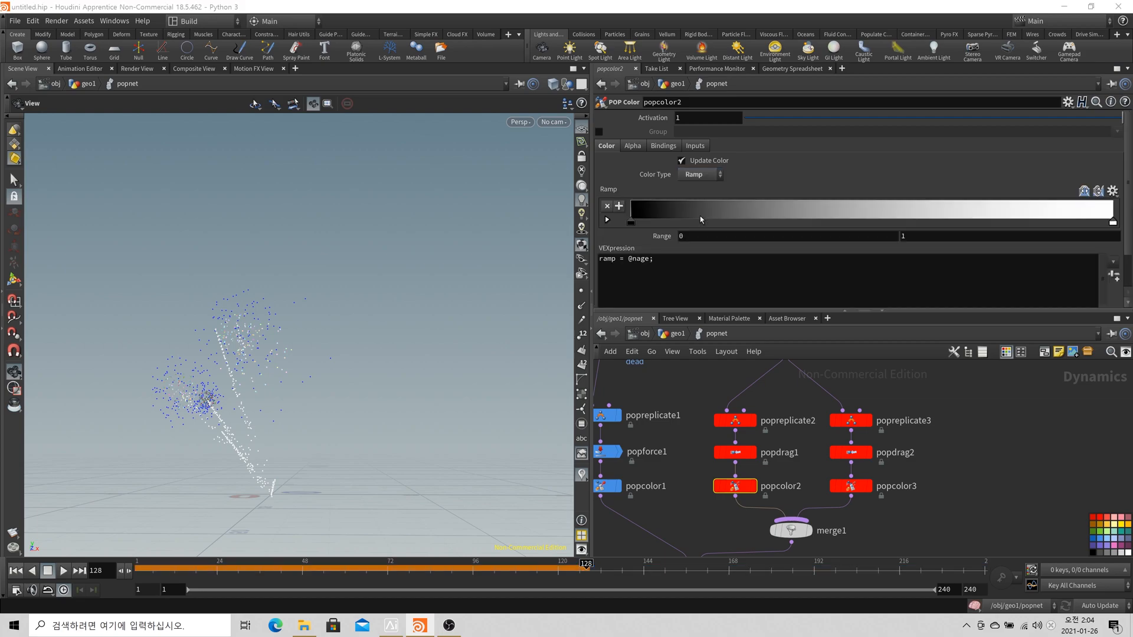
{"action": "double_click", "coordinate": [631, 225]}
{"action": "left_click", "coordinate": [646, 109]}
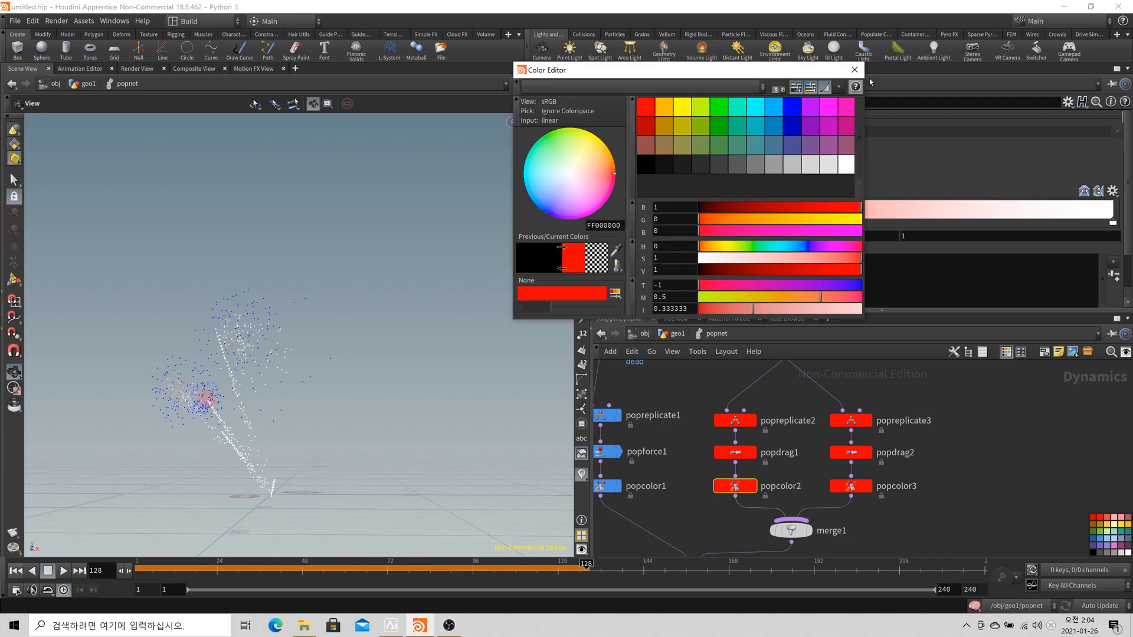
{"action": "left_click", "coordinate": [854, 70]}
{"action": "double_click", "coordinate": [1113, 222]}
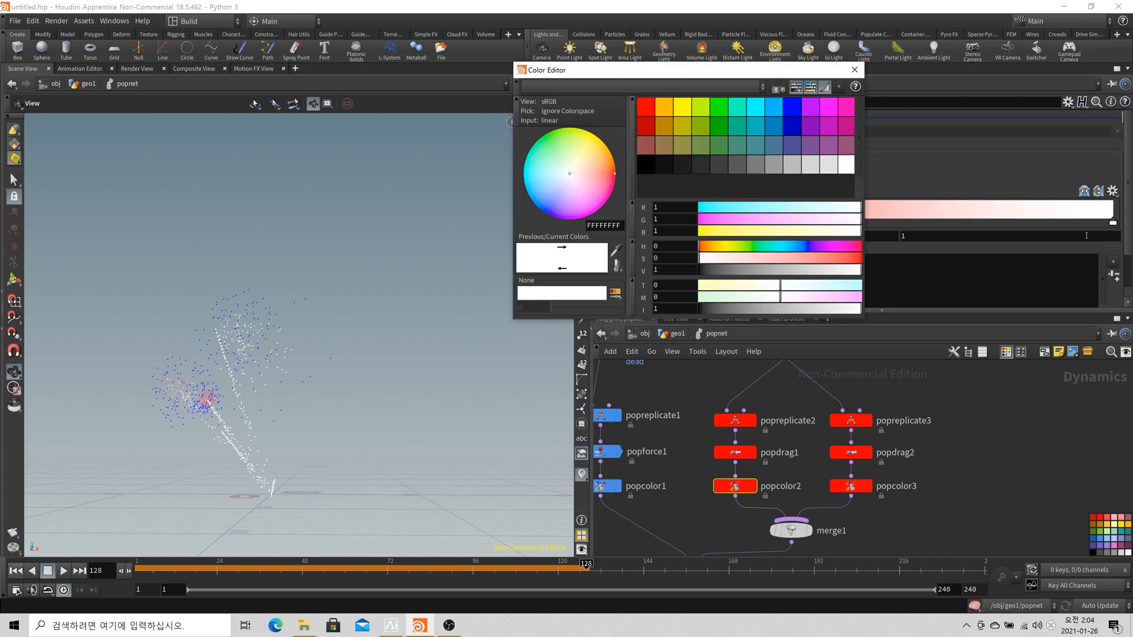
{"action": "left_click", "coordinate": [798, 112]}
{"action": "left_click", "coordinate": [853, 70]}
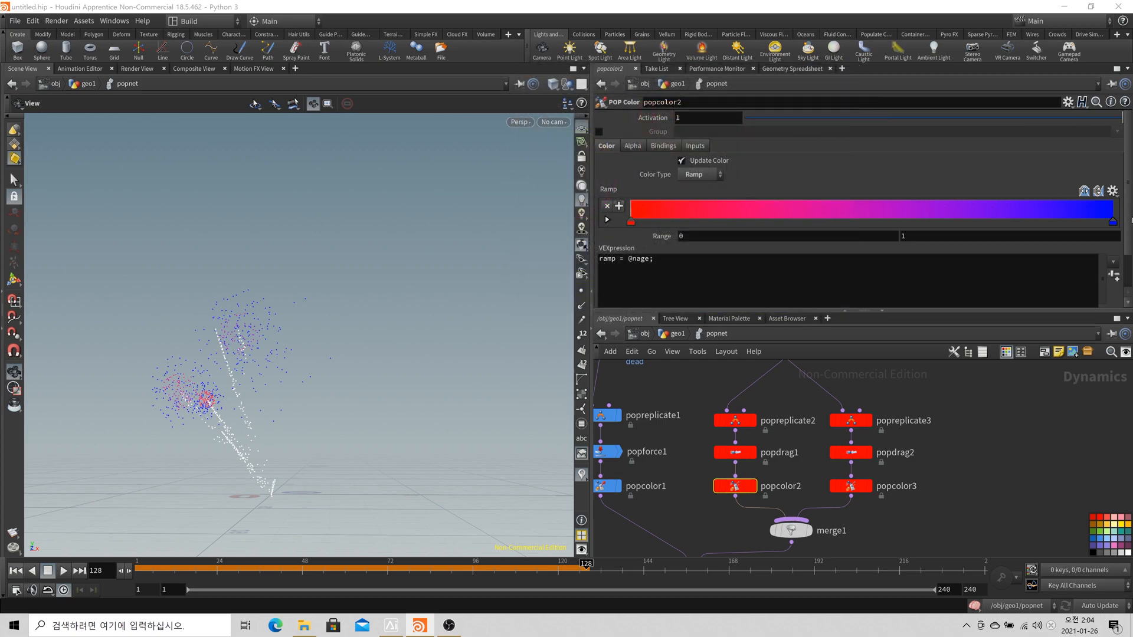
{"action": "left_click", "coordinate": [15, 570]}
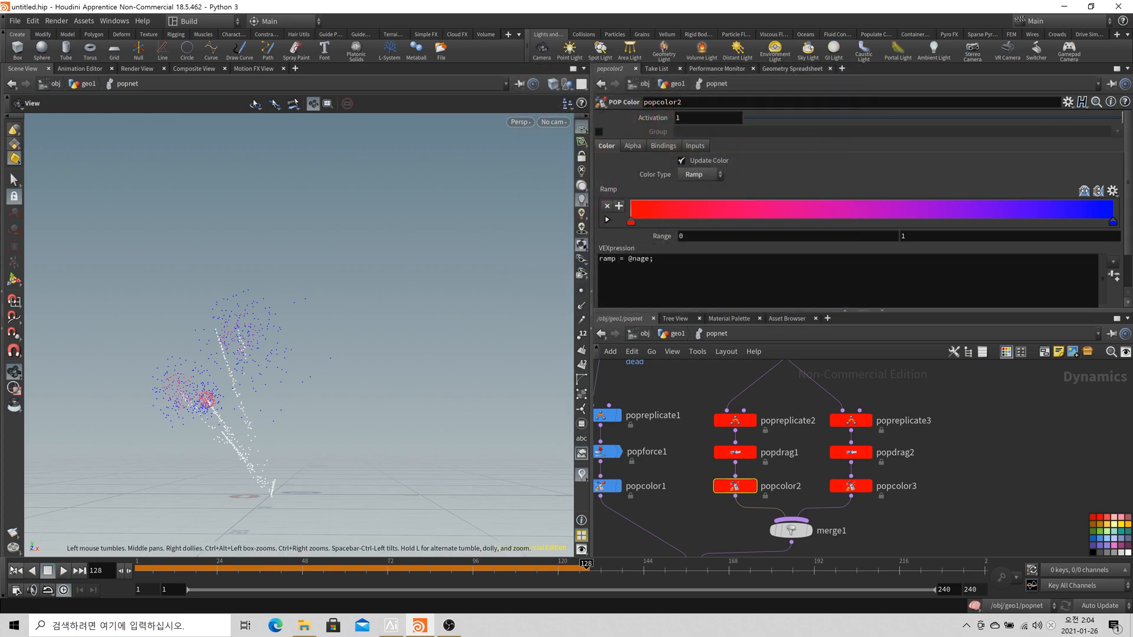
Preview the simulation and change the end colour of popcolor2's ramp to yellow
{"action": "left_click", "coordinate": [64, 572]}
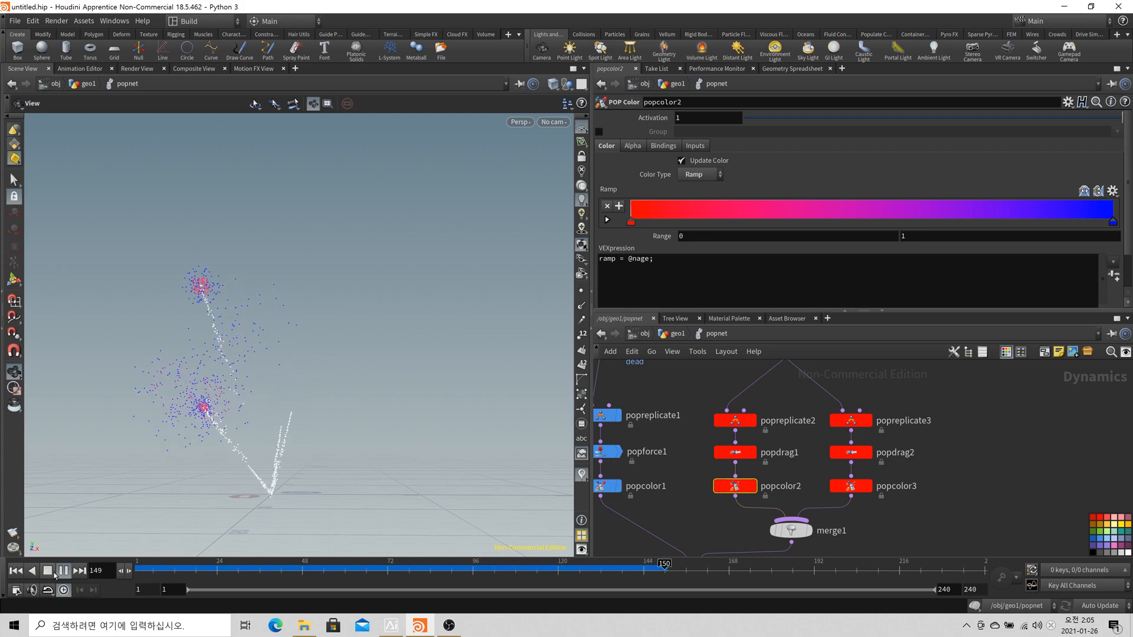
{"action": "left_click", "coordinate": [62, 571]}
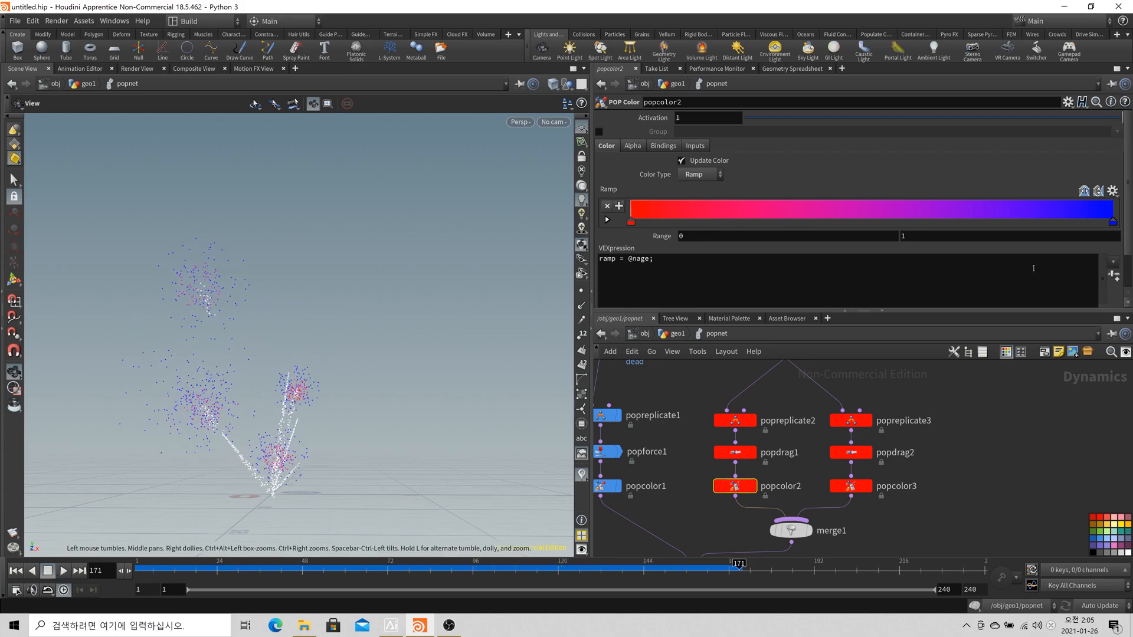
{"action": "double_click", "coordinate": [1112, 222]}
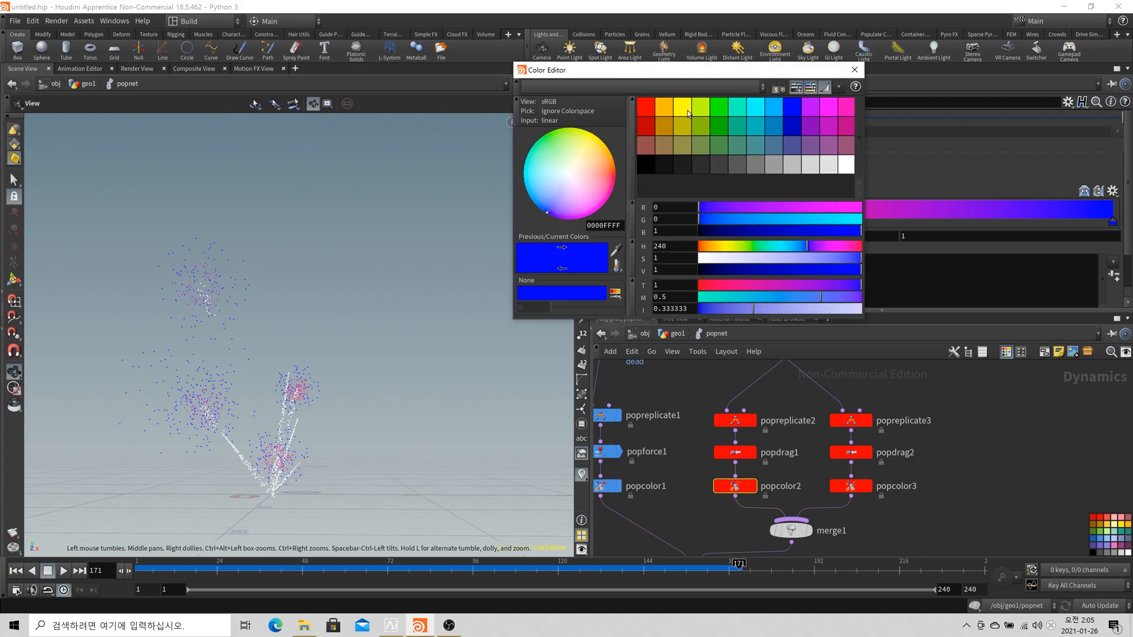
{"action": "left_click", "coordinate": [688, 113]}
{"action": "left_click", "coordinate": [854, 69]}
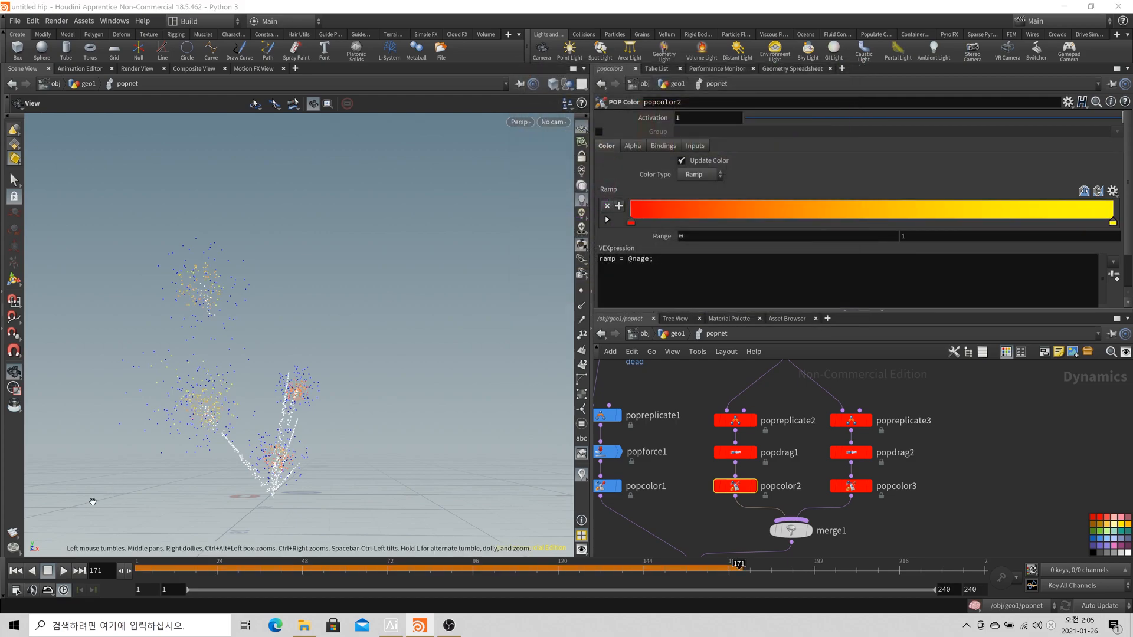
Replay the simulation from the first frame to check the new burst colours
{"action": "left_click", "coordinate": [16, 571]}
{"action": "left_click", "coordinate": [63, 572]}
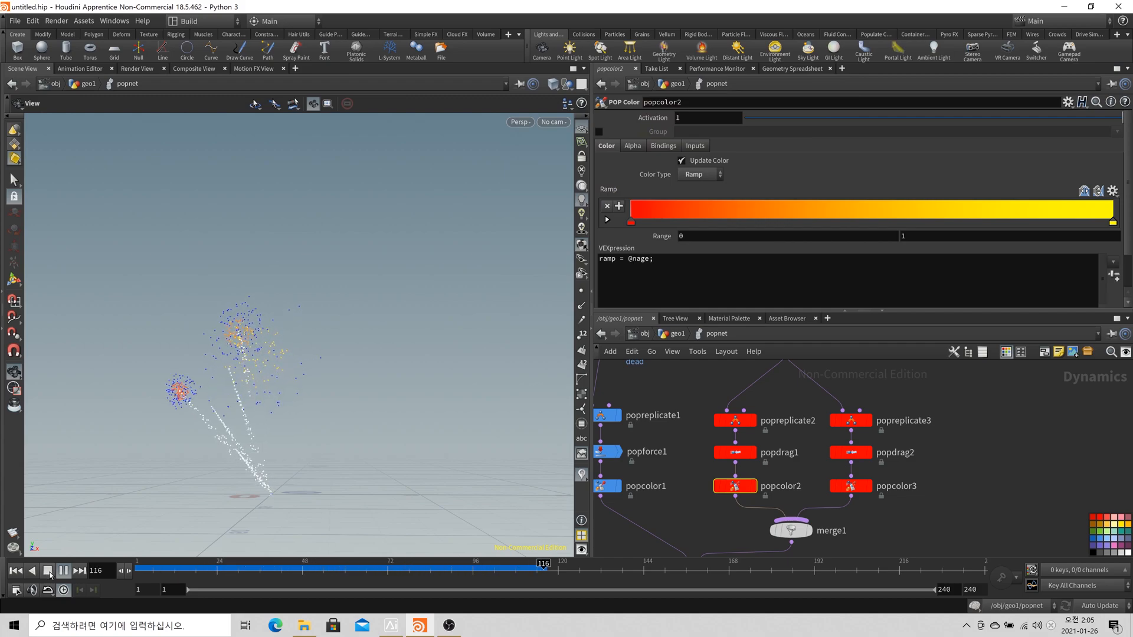
{"action": "left_click", "coordinate": [48, 571]}
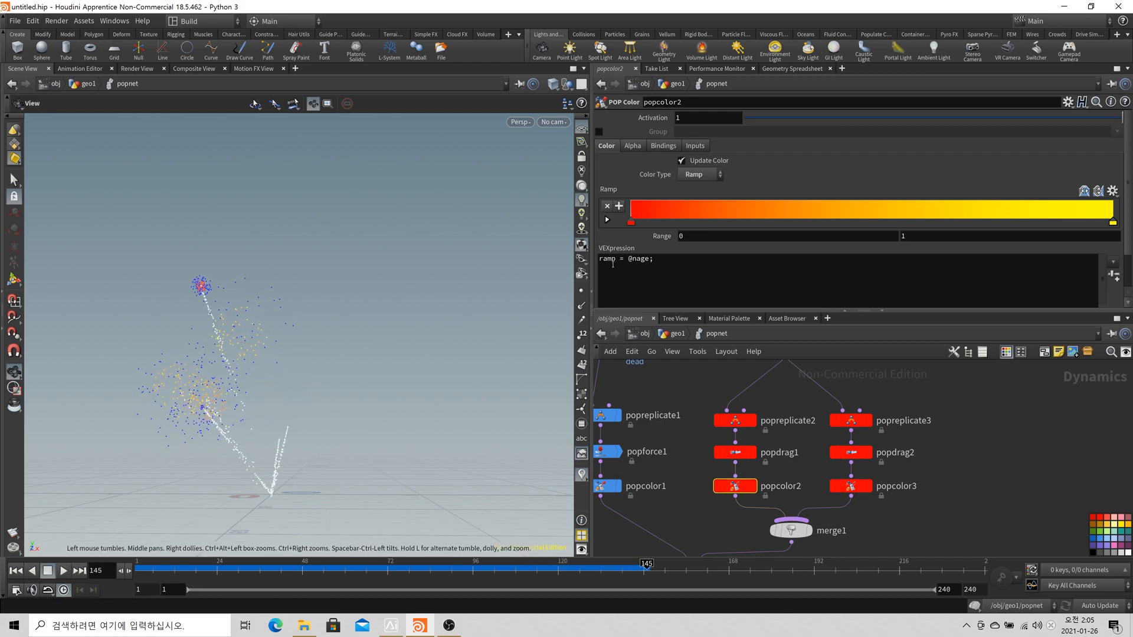
{"action": "left_click", "coordinate": [658, 272]}
{"action": "left_click", "coordinate": [630, 280]}
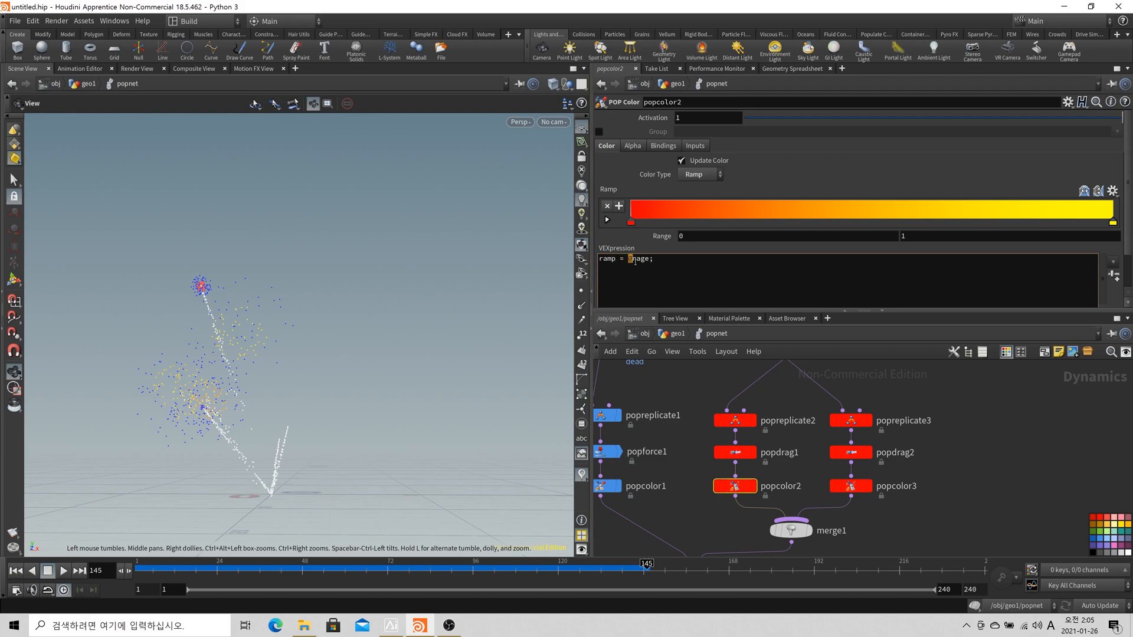
{"action": "left_click_drag", "start_coordinate": [650, 259], "coordinate": [626, 260]}
{"action": "left_click", "coordinate": [613, 263]}
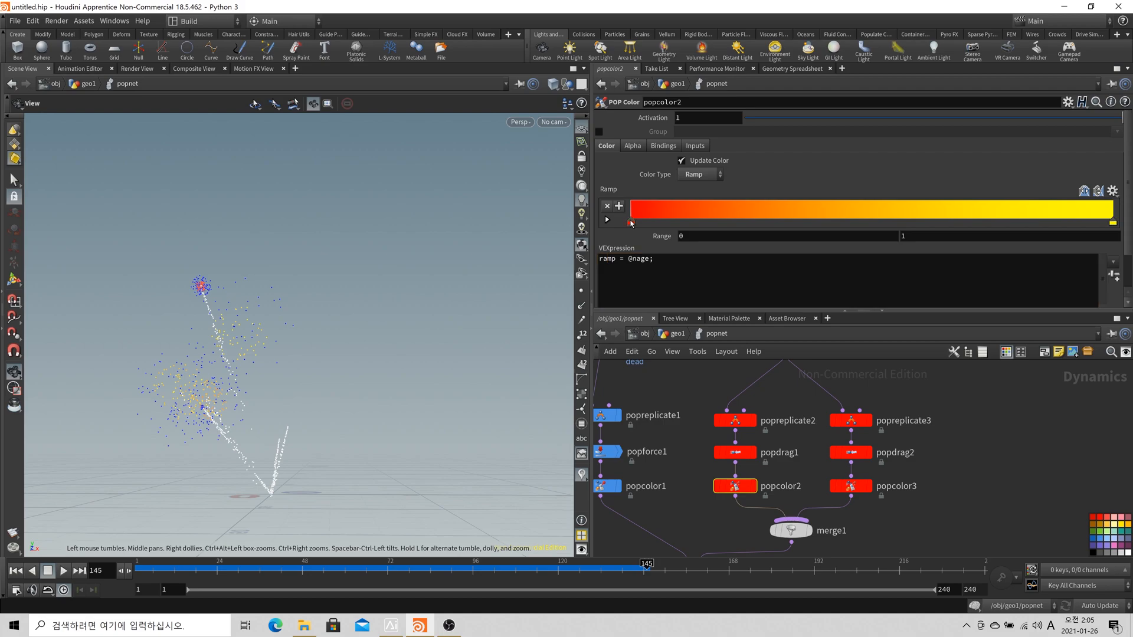
{"action": "left_click", "coordinate": [1113, 223]}
Clear the attribute filter in the geometry spreadsheet and browse all particle attribute columns
{"action": "left_click", "coordinate": [811, 70]}
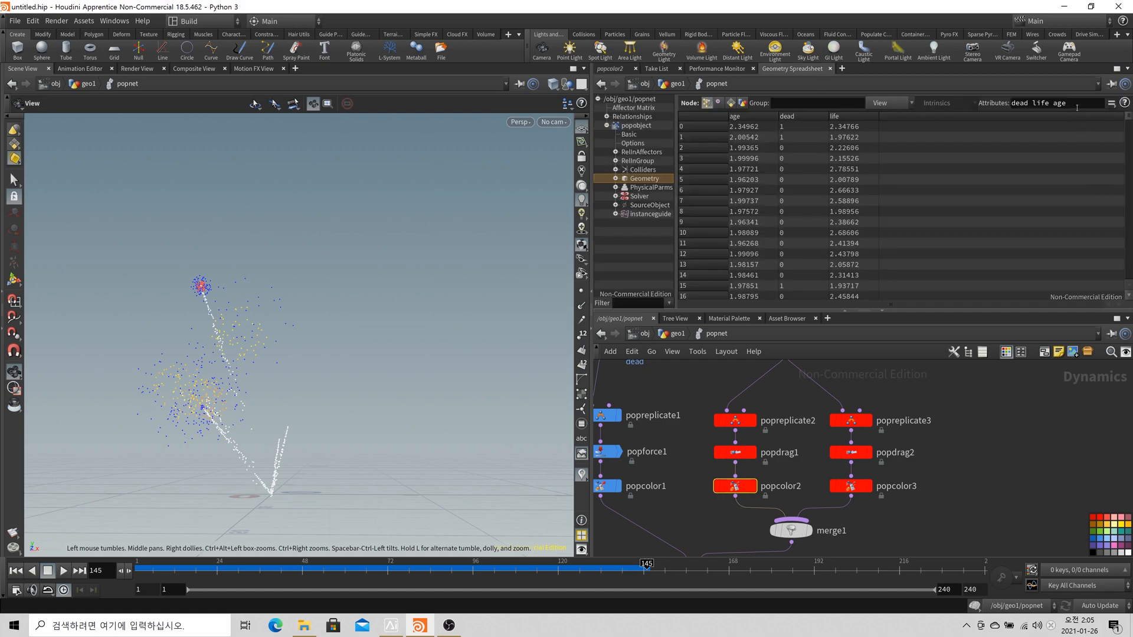
{"action": "left_click", "coordinate": [1077, 108]}
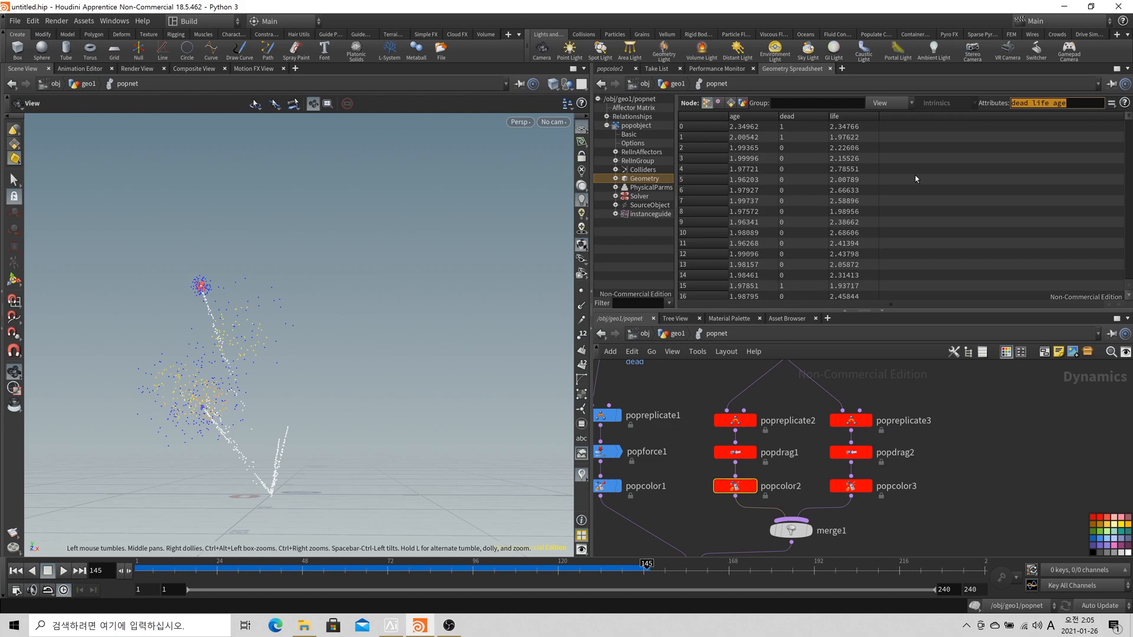
{"action": "key", "text": "BackSpace"}
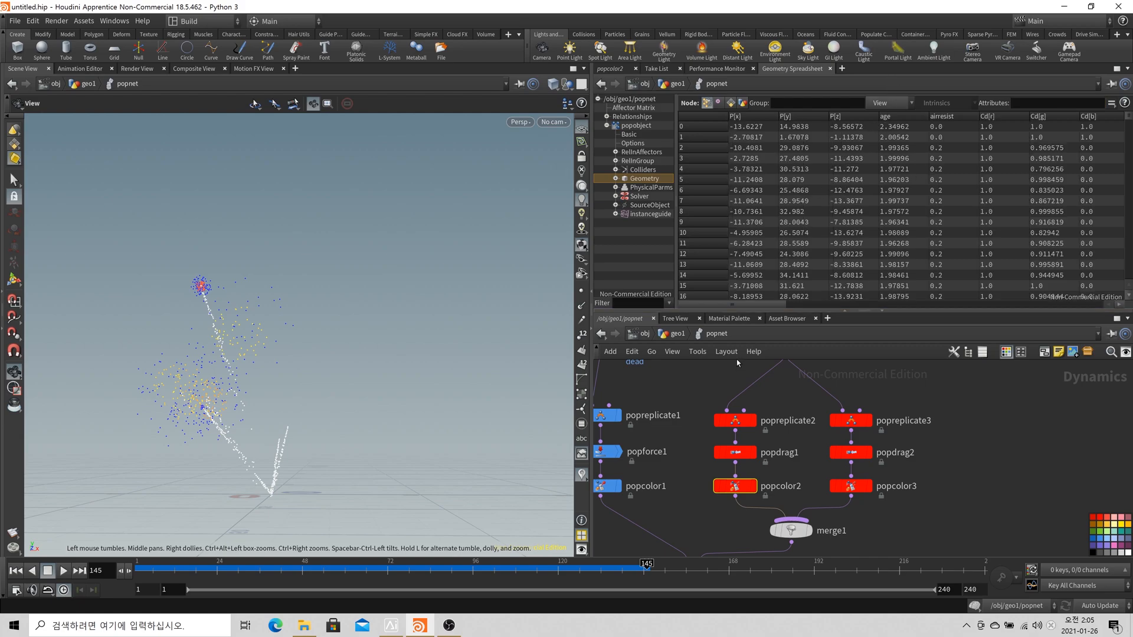
{"action": "left_click_drag", "start_coordinate": [760, 304], "coordinate": [1115, 291]}
Search the geometry spreadsheet for the nage attribute and clear the filter again
{"action": "left_click", "coordinate": [1054, 102]}
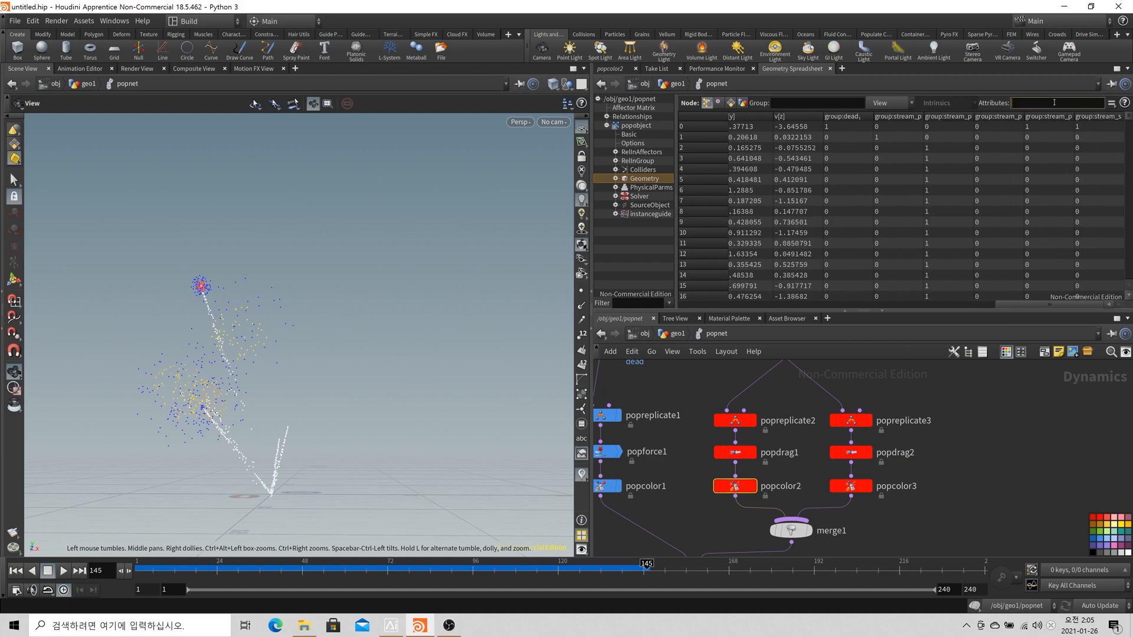
{"action": "type", "text": "nage"}
{"action": "key", "text": "Return"}
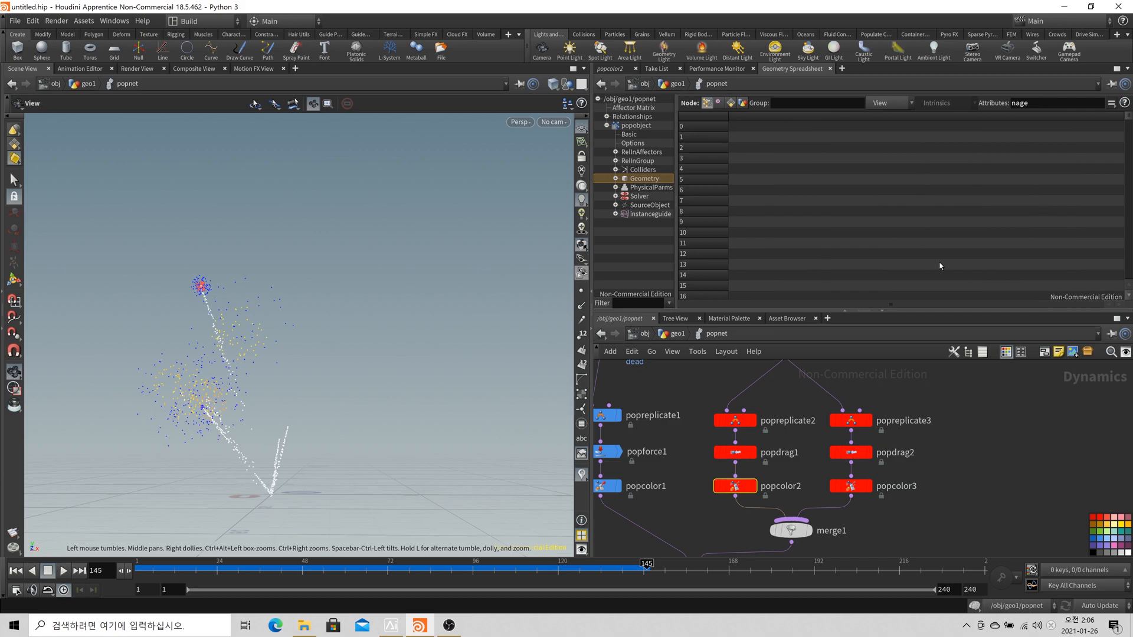
{"action": "left_click", "coordinate": [1059, 103]}
{"action": "key", "text": "BackSpace"}
{"action": "key", "text": "BackSpace"}
{"action": "key", "text": "BackSpace"}
{"action": "key", "text": "BackSpace"}
{"action": "key", "text": "Return"}
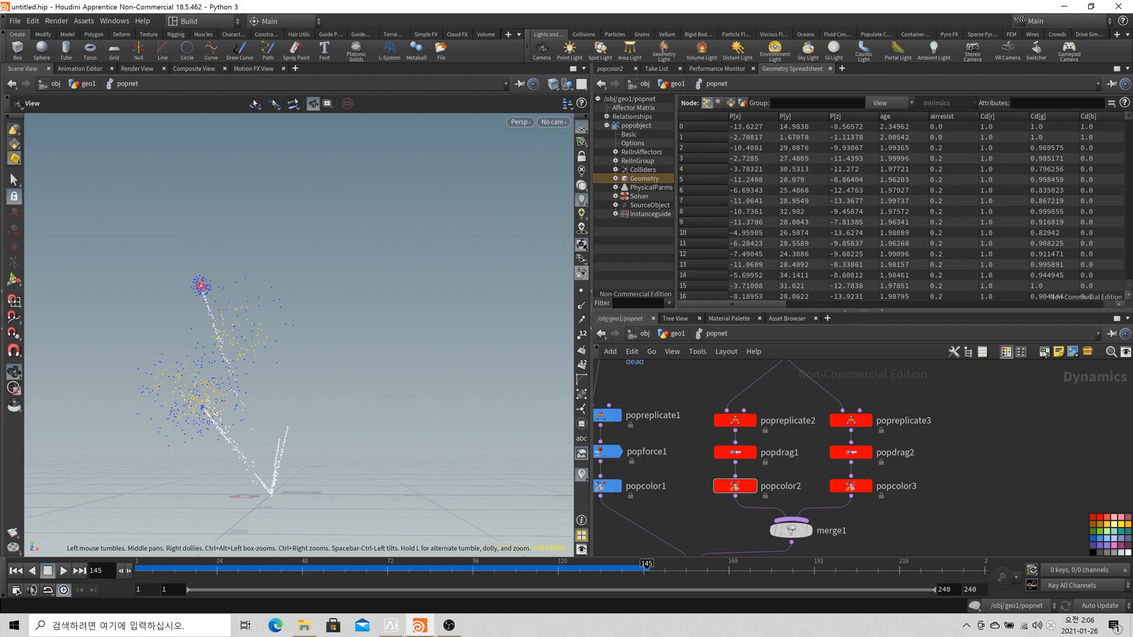
{"action": "left_click", "coordinate": [736, 486]}
{"action": "left_click", "coordinate": [602, 69]}
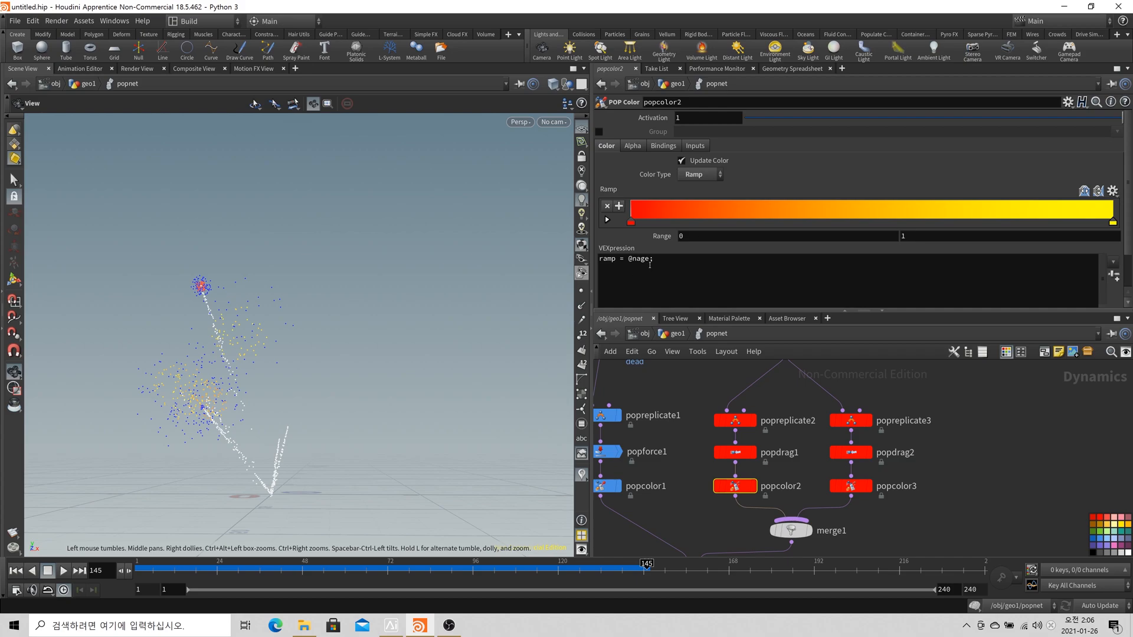
{"action": "left_click", "coordinate": [650, 265]}
{"action": "key", "text": "BackSpace"}
{"action": "key", "text": "BackSpace"}
{"action": "key", "text": "BackSpace"}
{"action": "key", "text": "BackSpace"}
{"action": "type", "text": "age/@life"}
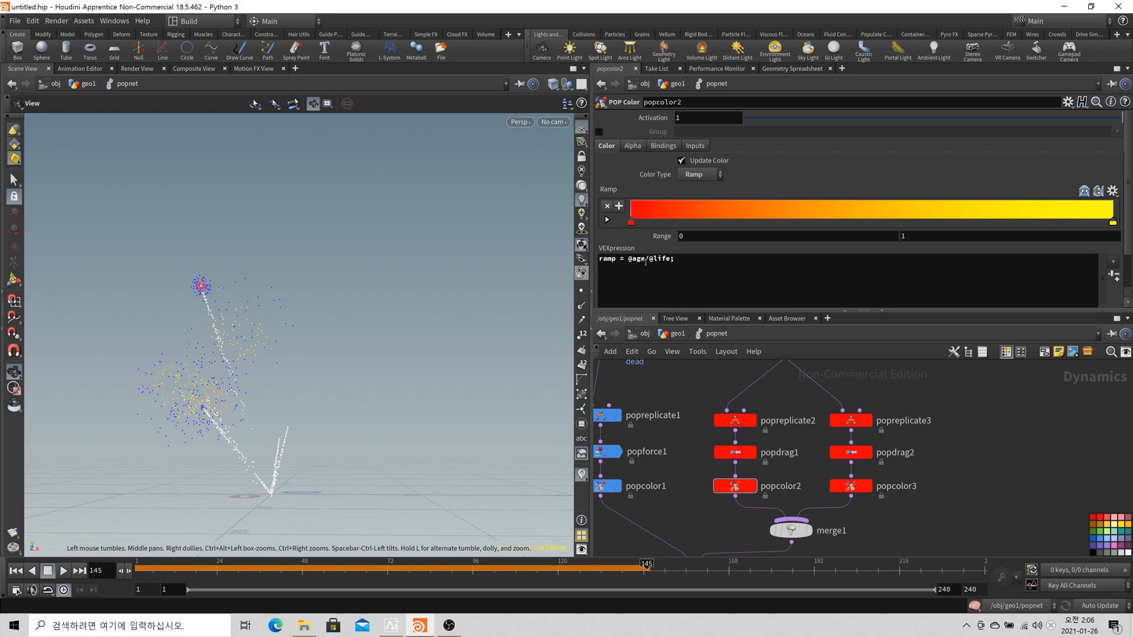
{"action": "mouse_move", "coordinate": [642, 259]}
{"action": "left_mouse_down"}
{"action": "mouse_move", "coordinate": [671, 258]}
{"action": "mouse_move", "coordinate": [641, 258]}
{"action": "left_mouse_up"}
{"action": "left_click", "coordinate": [671, 259]}
{"action": "key", "text": "BackSpace"}
{"action": "key", "text": "Left"}
{"action": "key", "text": "Left"}
{"action": "key", "text": "Left"}
{"action": "type", "text": "n"}
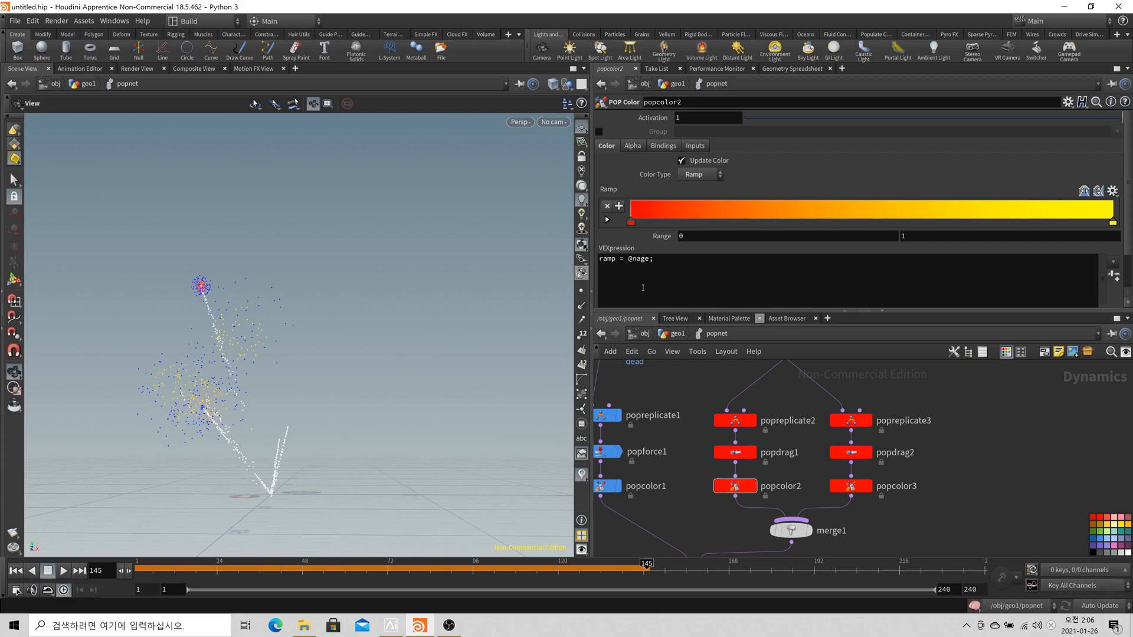
Review the particle attributes in the geometry spreadsheet, and play and scrub the simulation to check the age-based colours
{"action": "left_click", "coordinate": [791, 70]}
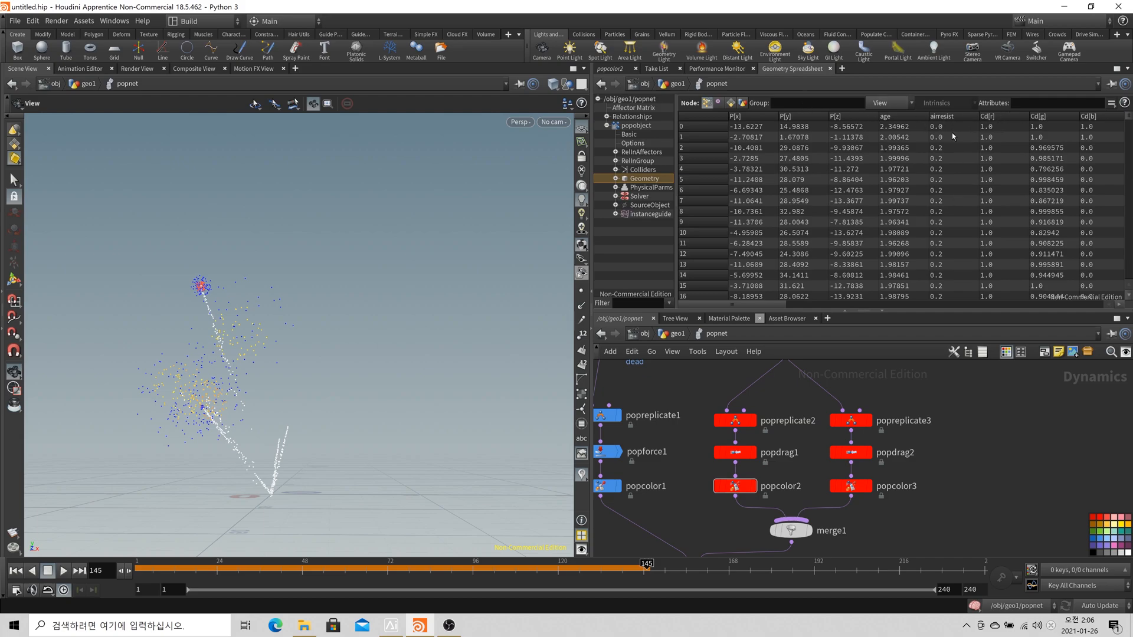
{"action": "left_click", "coordinate": [619, 69]}
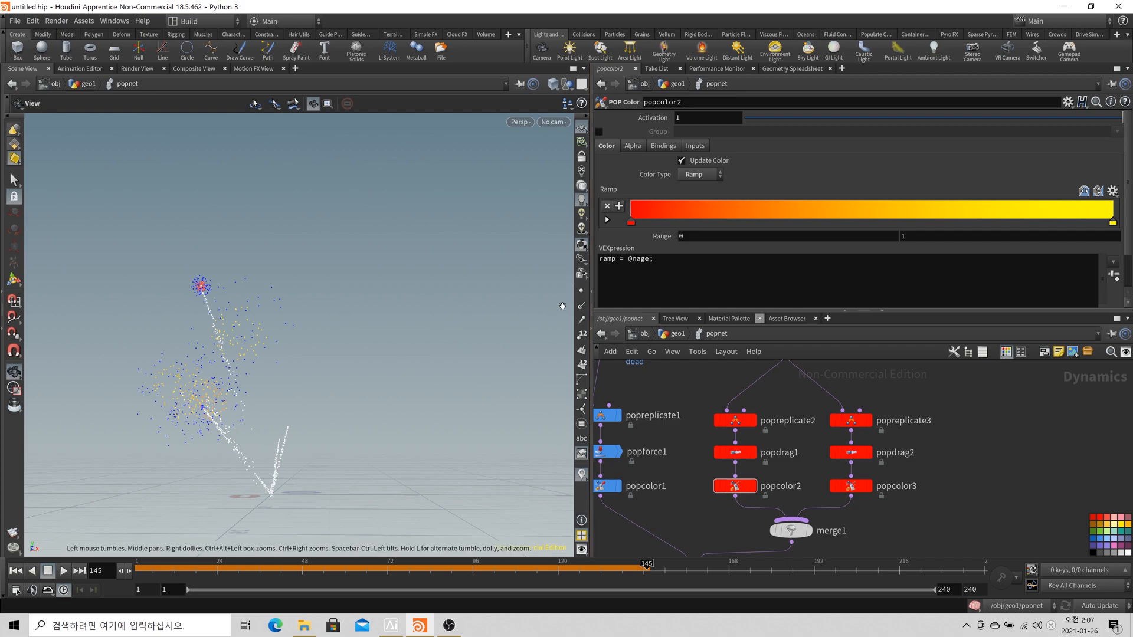
{"action": "left_click_drag", "start_coordinate": [152, 579], "coordinate": [217, 585]}
{"action": "left_click", "coordinate": [63, 574]}
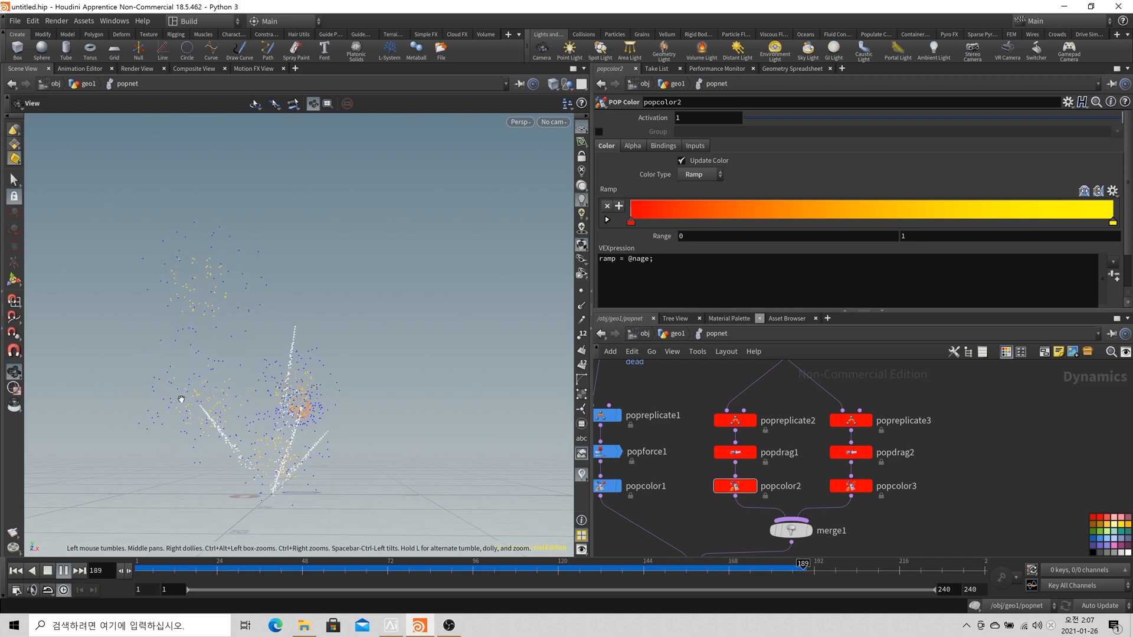
{"action": "left_click", "coordinate": [47, 571]}
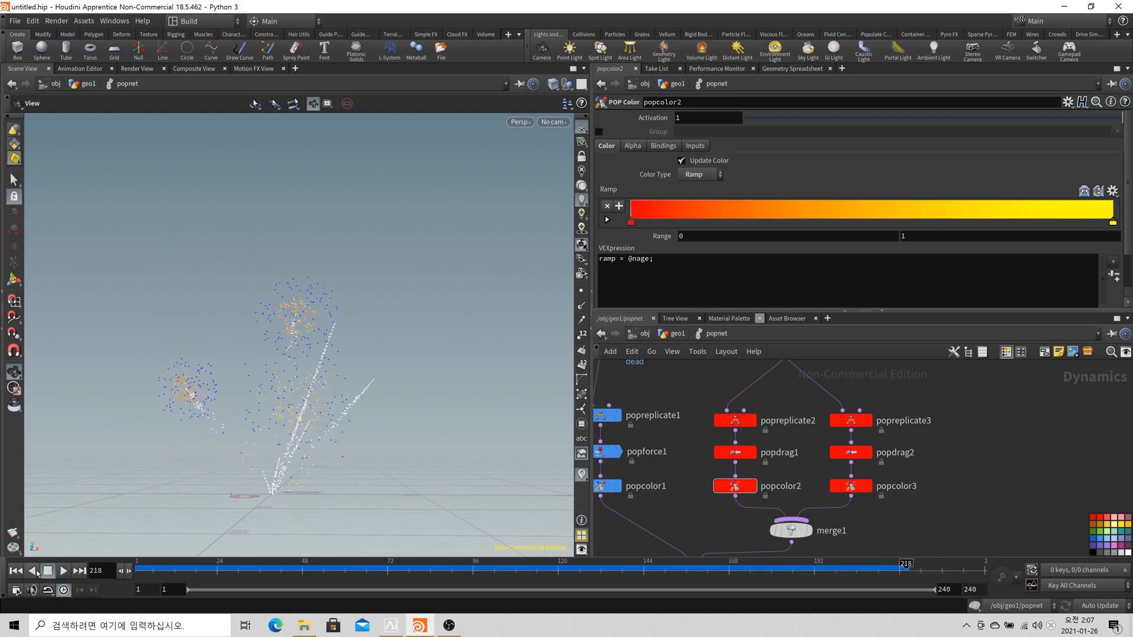
{"action": "left_click", "coordinate": [16, 571]}
{"action": "left_click_drag", "start_coordinate": [141, 565], "coordinate": [422, 564]}
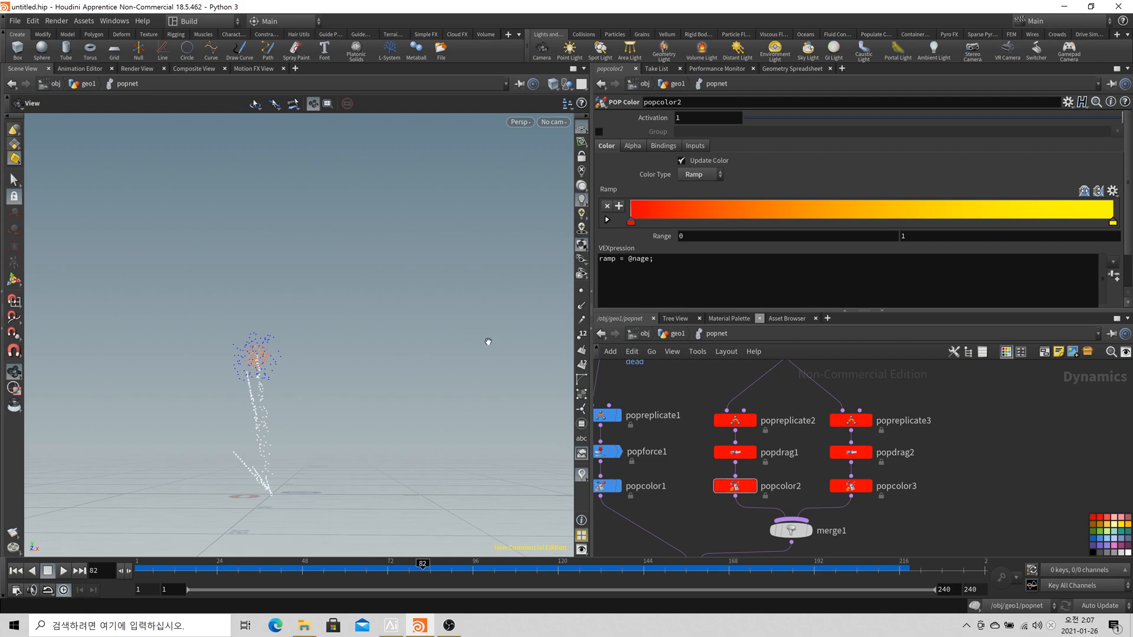
{"action": "left_click_drag", "start_coordinate": [632, 259], "coordinate": [645, 262]}
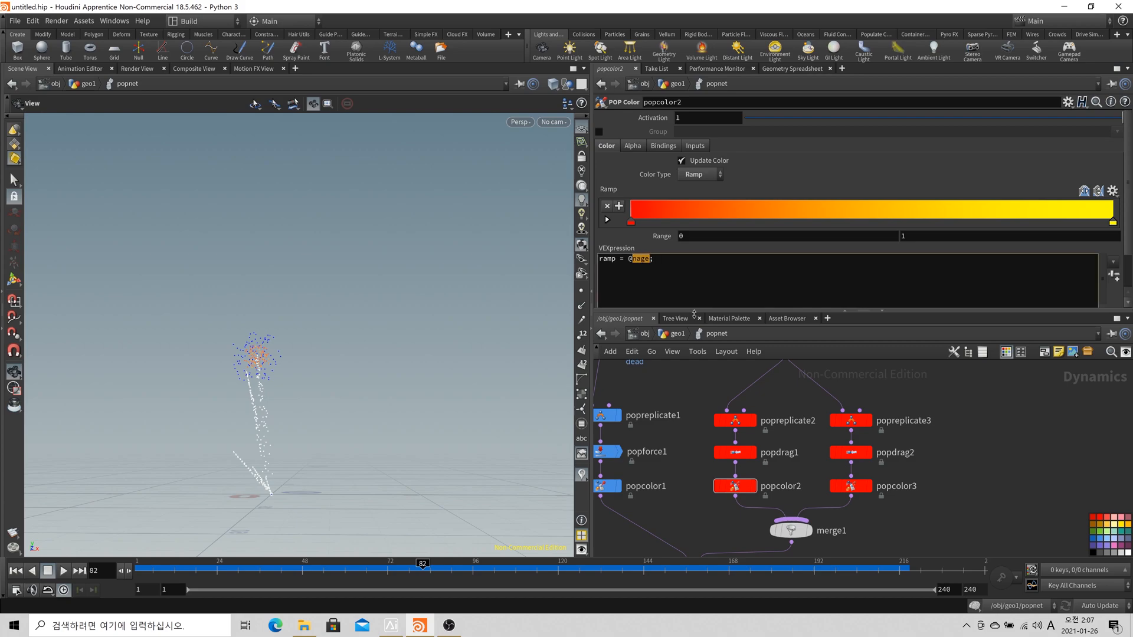
{"action": "key", "text": "BackSpace"}
{"action": "type", "text": "rand("}
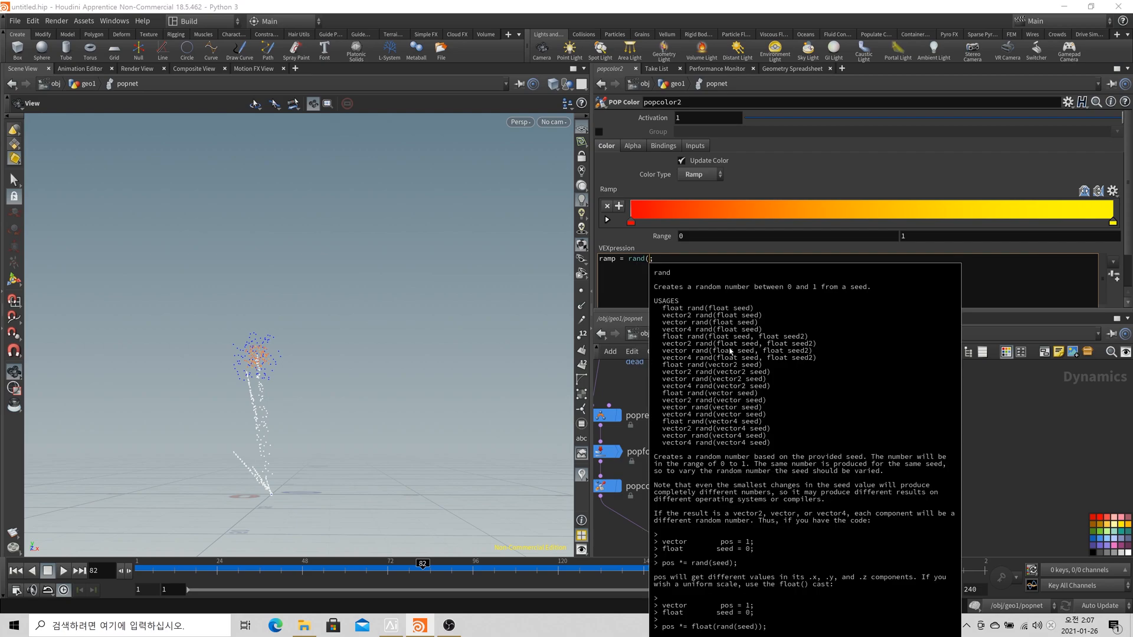
{"action": "type", "text": "@id)"}
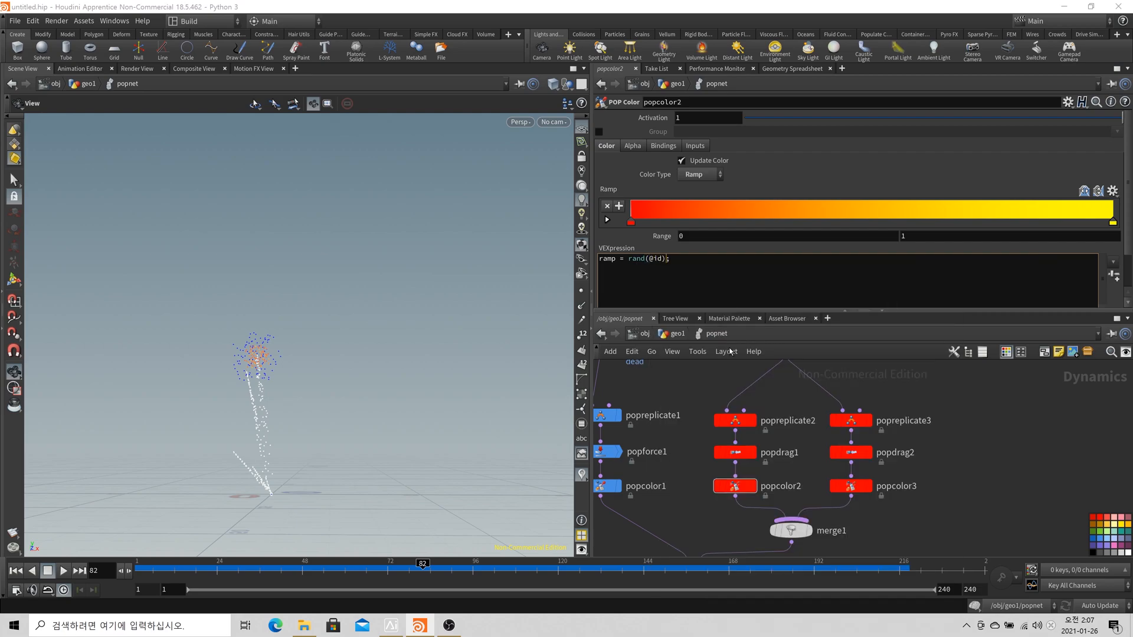
Replay the simulation from the start and scrub through the first burst to inspect its random particle colours up close
{"action": "left_click", "coordinate": [16, 571]}
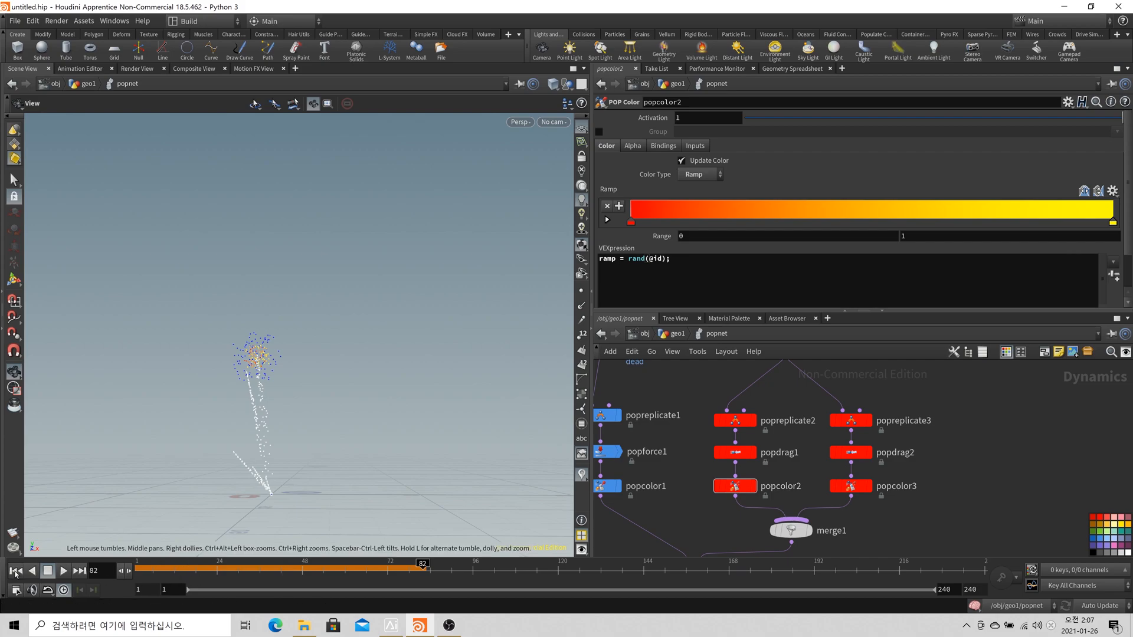
{"action": "left_click", "coordinate": [62, 571]}
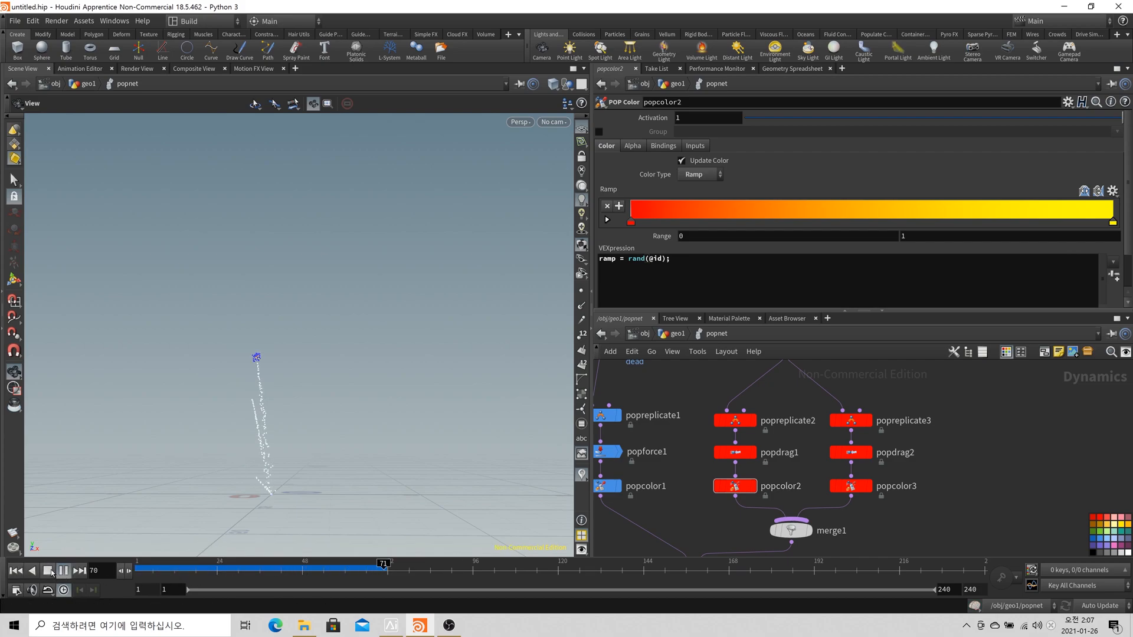
{"action": "left_click", "coordinate": [49, 571]}
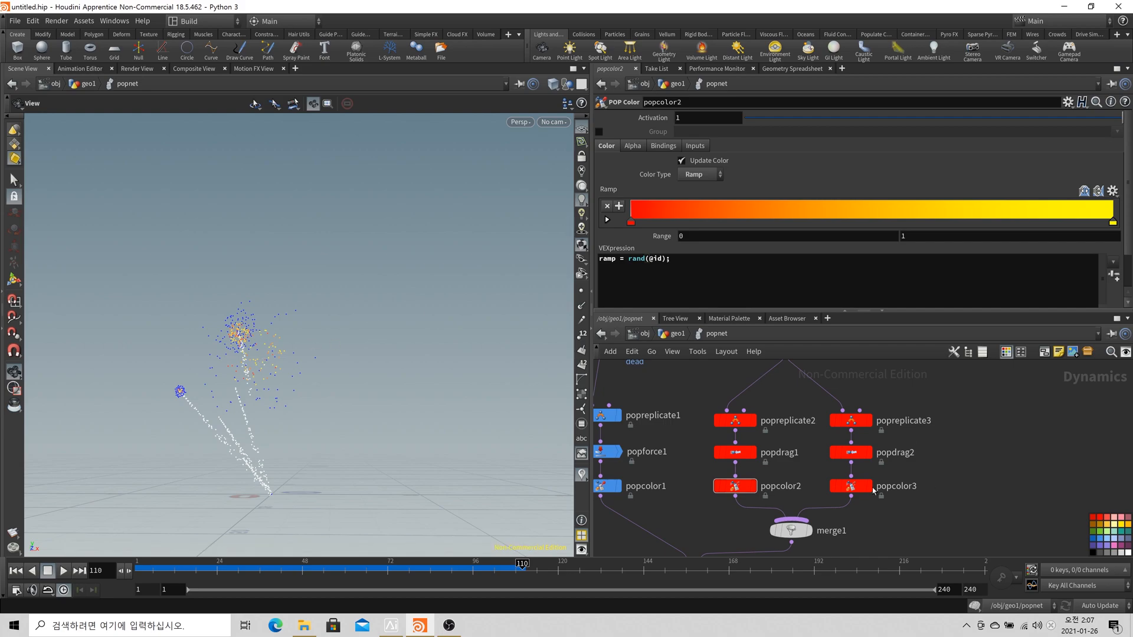
{"action": "left_click_drag", "start_coordinate": [447, 573], "coordinate": [412, 583]}
{"action": "scroll", "coordinate": [255, 366], "scroll_direction": "up", "scroll_amount": 5}
{"action": "middle_click_drag", "start_coordinate": [255, 366], "coordinate": [351, 328]}
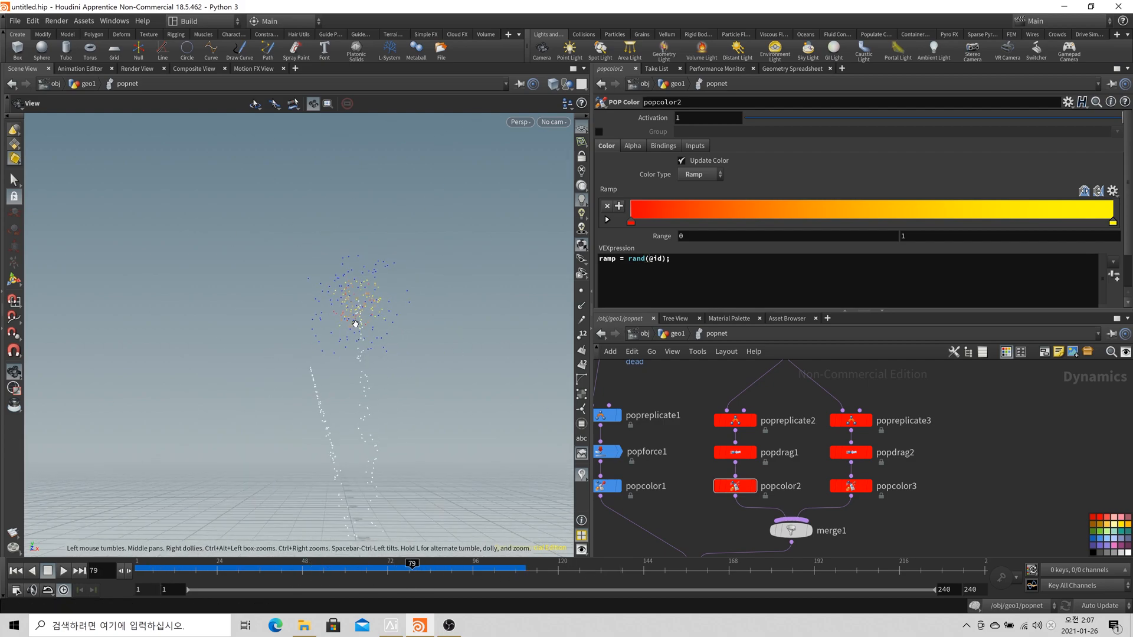
{"action": "left_click", "coordinate": [366, 571]}
{"action": "left_click_drag", "start_coordinate": [366, 572], "coordinate": [377, 572]}
{"action": "left_click", "coordinate": [390, 572]}
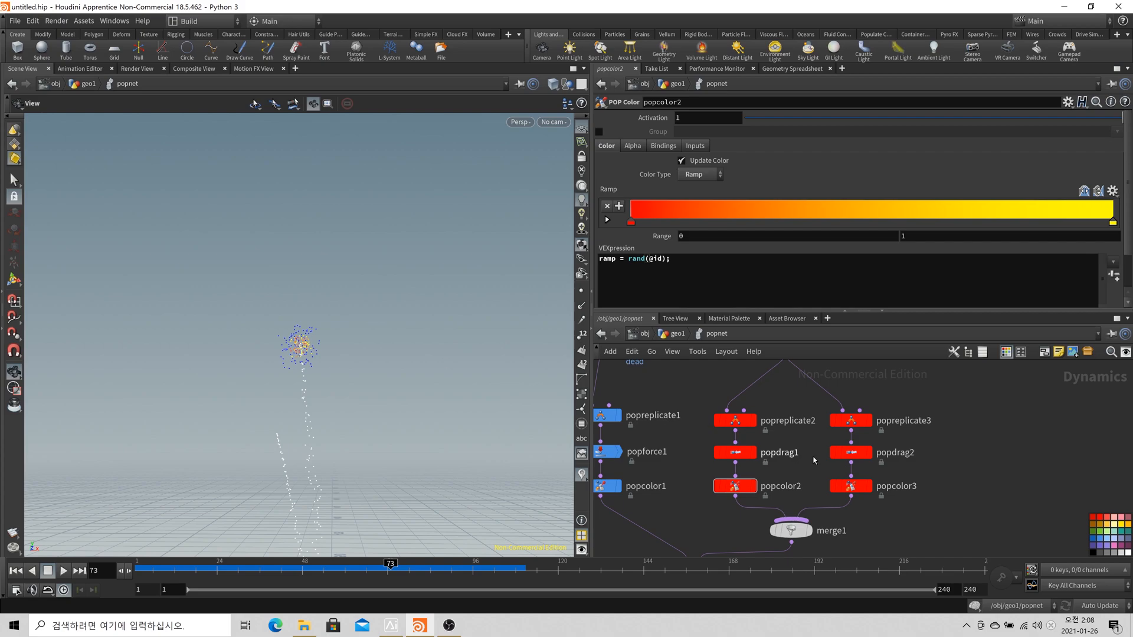
Move the source_first_input and popgroup1 nodes up to make room above popreplicate1
{"action": "scroll", "coordinate": [814, 456], "scroll_direction": "down", "scroll_amount": 2}
{"action": "middle_click_drag", "start_coordinate": [817, 416], "coordinate": [817, 476]}
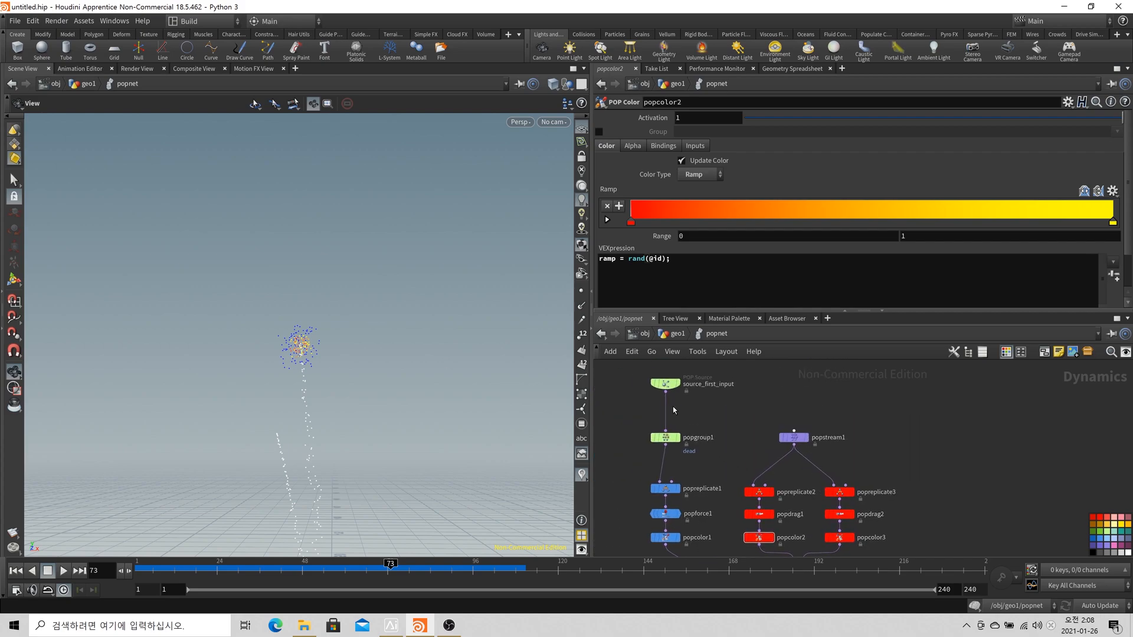
{"action": "left_click_drag", "start_coordinate": [667, 385], "coordinate": [667, 376]}
{"action": "left_click_drag", "start_coordinate": [669, 438], "coordinate": [670, 403]}
{"action": "left_click", "coordinate": [694, 416]}
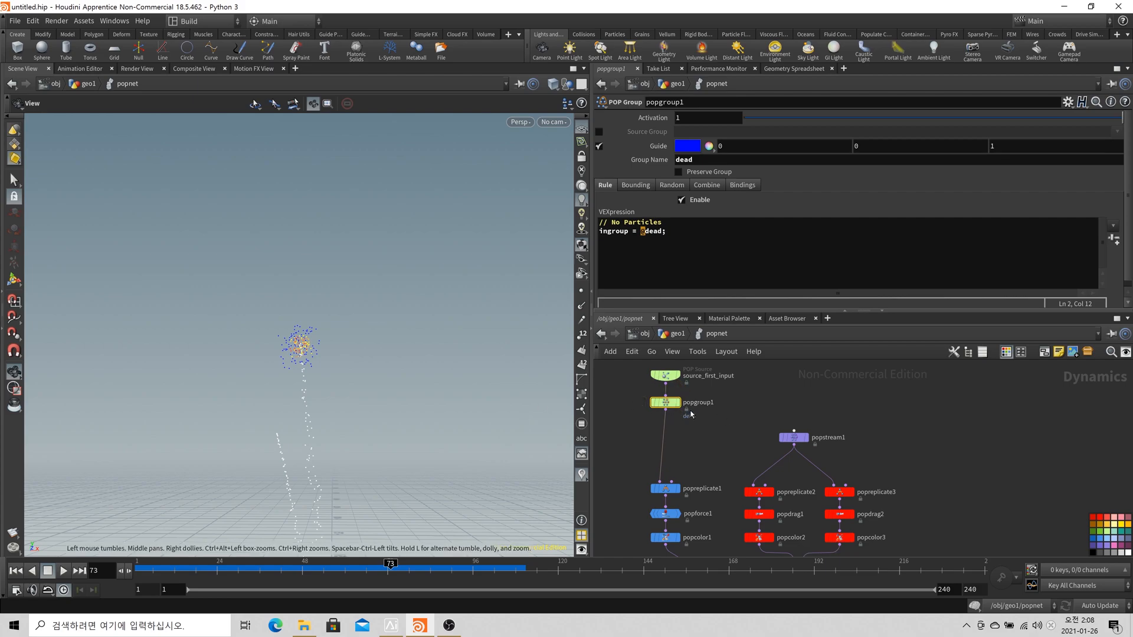
Go to frame 33 and add a POP VOP node just below popgroup1
{"action": "left_click_drag", "start_coordinate": [177, 574], "coordinate": [249, 578]}
{"action": "middle_click_drag", "start_coordinate": [352, 448], "coordinate": [361, 395]}
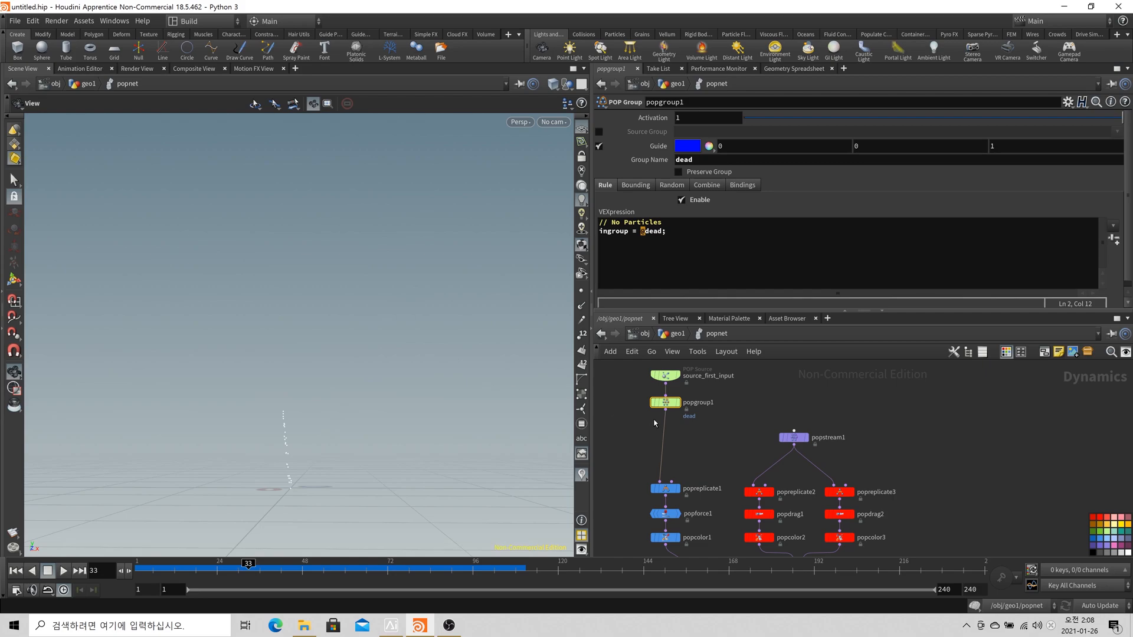
{"action": "key", "text": "Tab"}
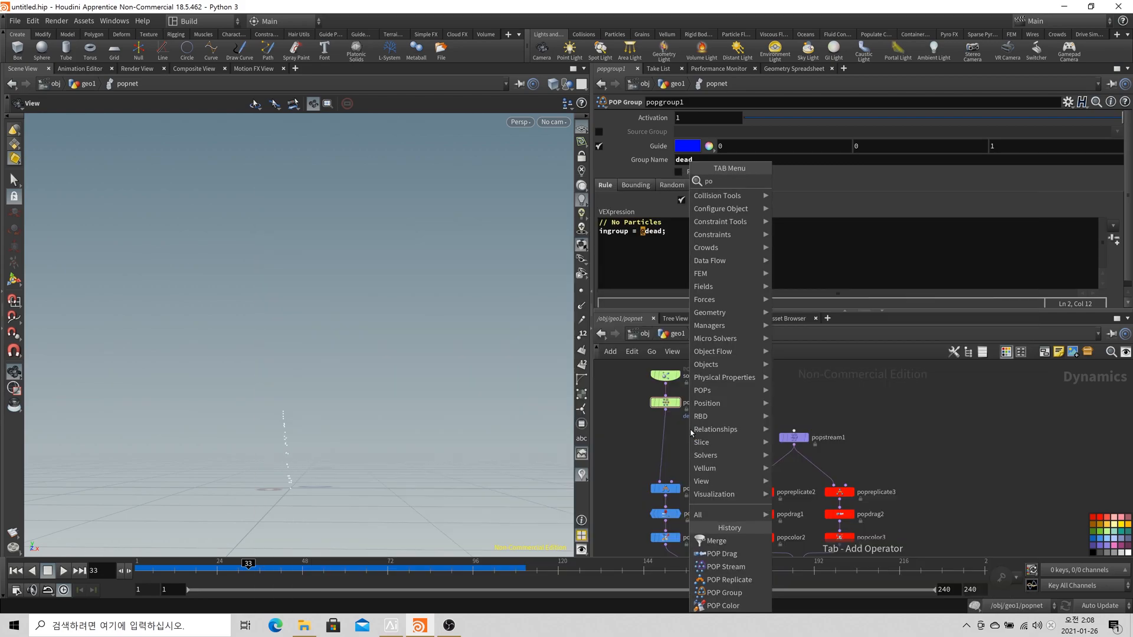
{"action": "type", "text": "popvop"}
{"action": "key", "text": "Return"}
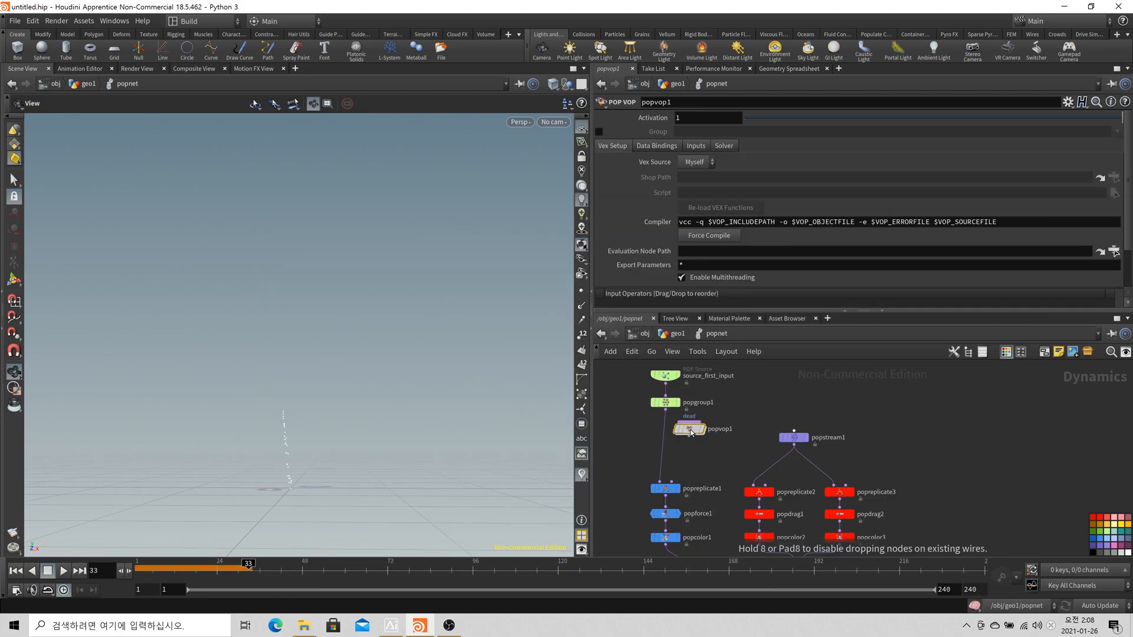
Insert popvop1 between popgroup1 and popreplicate1 and enter its VEX network
{"action": "left_click", "coordinate": [671, 432]}
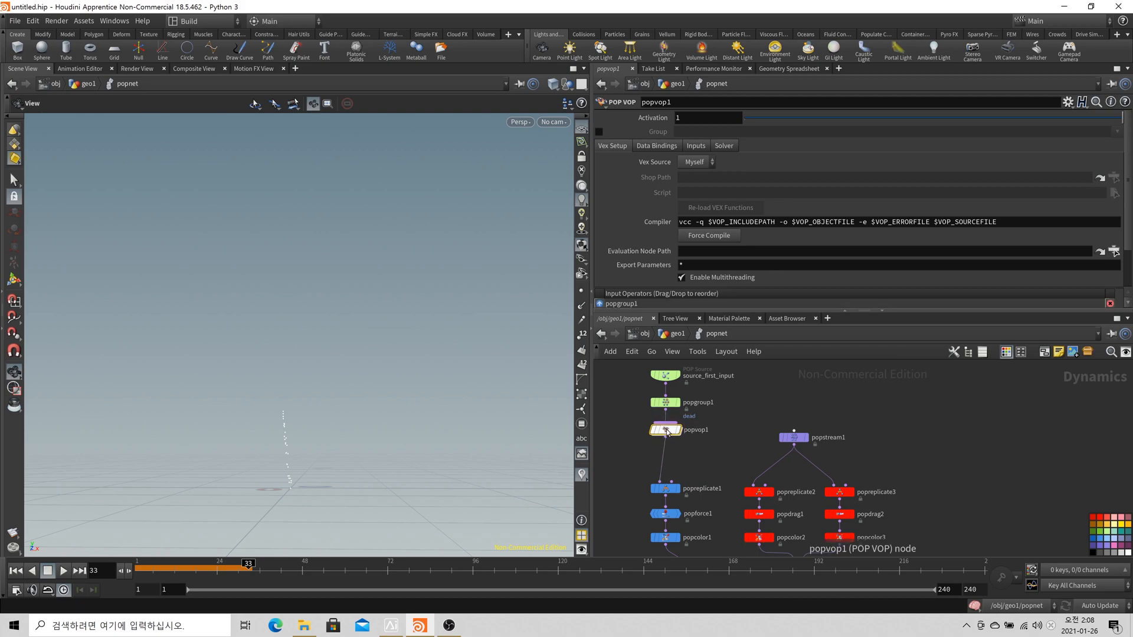
{"action": "double_click", "coordinate": [668, 429]}
{"action": "scroll", "coordinate": [992, 509], "scroll_direction": "up", "scroll_amount": 3}
{"action": "middle_click_drag", "start_coordinate": [898, 485], "coordinate": [873, 541]}
{"action": "left_click_drag", "start_coordinate": [856, 390], "coordinate": [911, 438]}
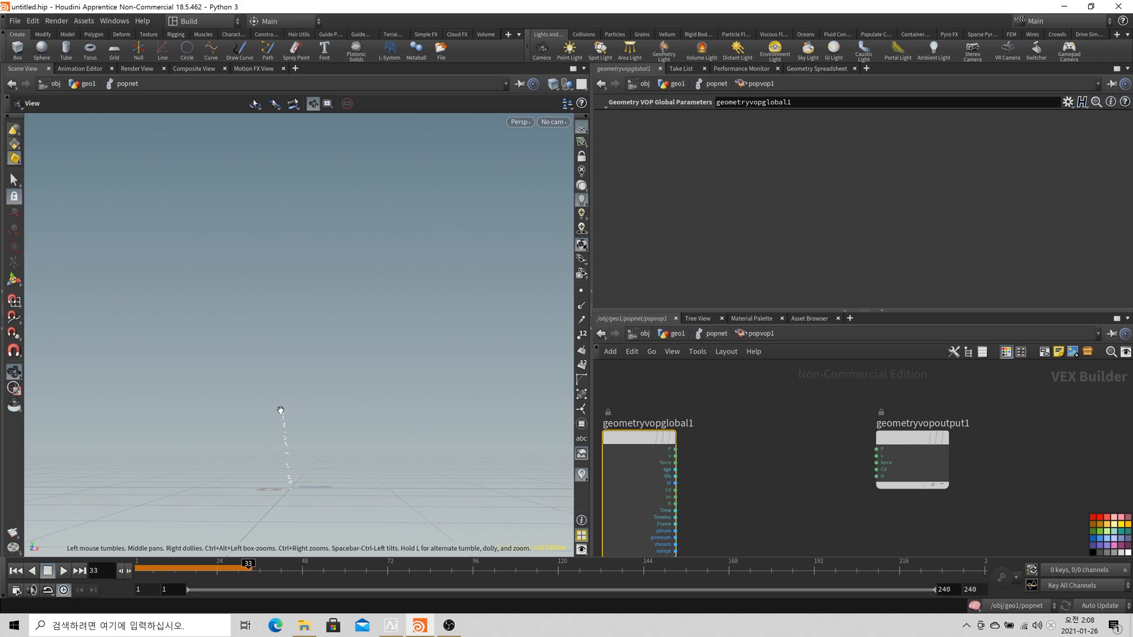
Add a Bind Export node fed by the id output of geometryvopglobal1
{"action": "middle_click_drag", "start_coordinate": [759, 493], "coordinate": [692, 448]}
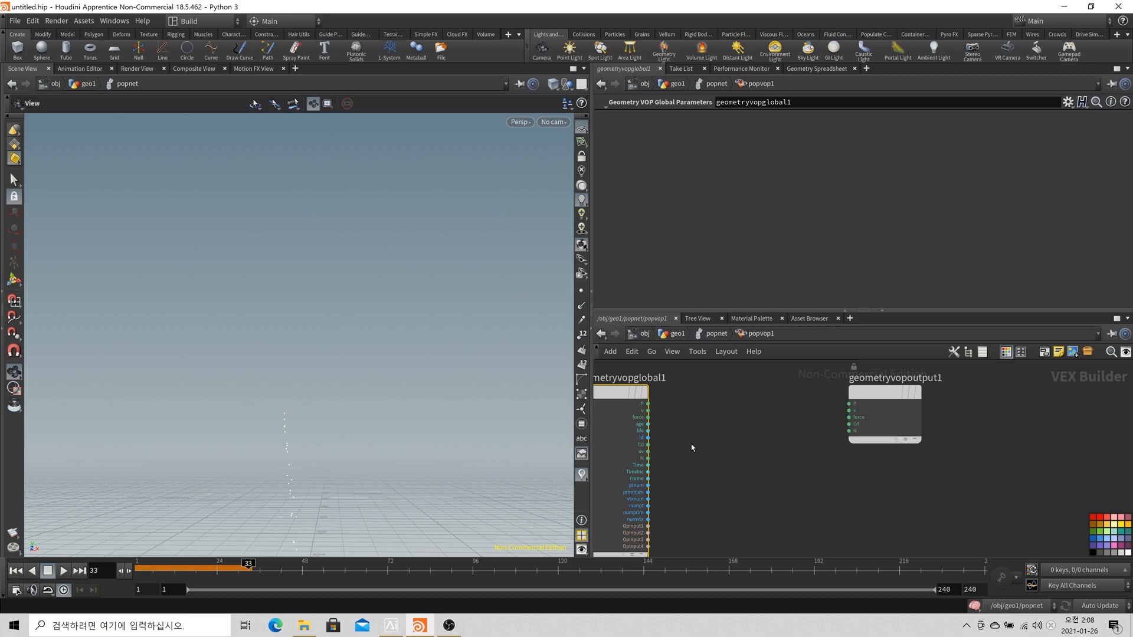
{"action": "scroll", "coordinate": [692, 448], "scroll_direction": "up", "scroll_amount": 2}
{"action": "left_click", "coordinate": [654, 438]}
{"action": "key", "text": "Tab"}
{"action": "type", "text": "bind"}
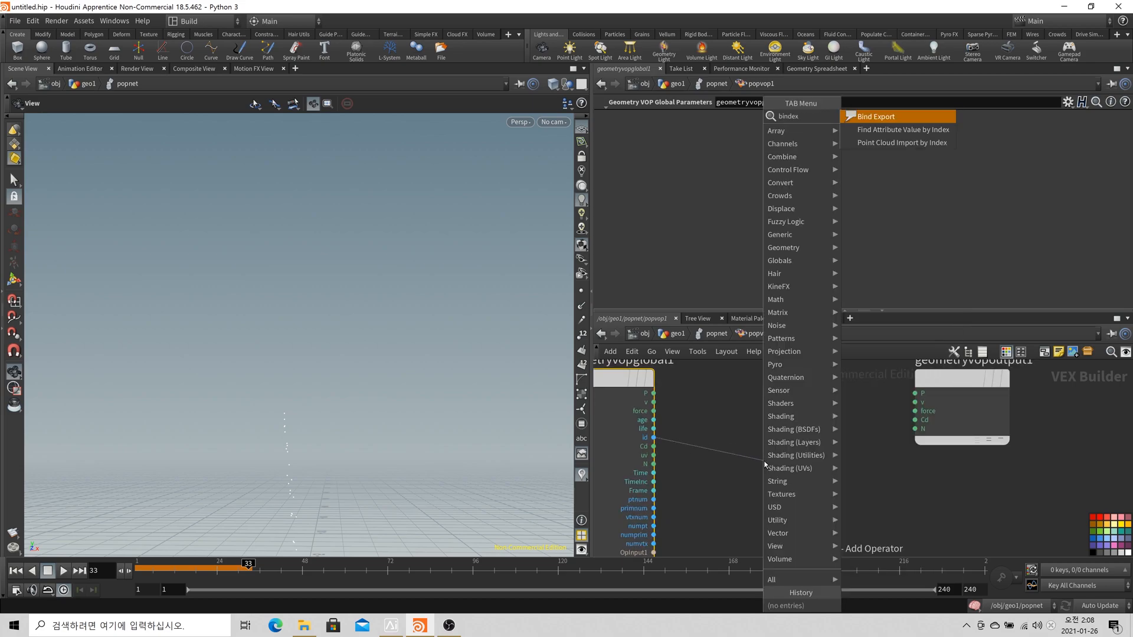
{"action": "key", "text": "Return"}
{"action": "left_click", "coordinate": [765, 464]}
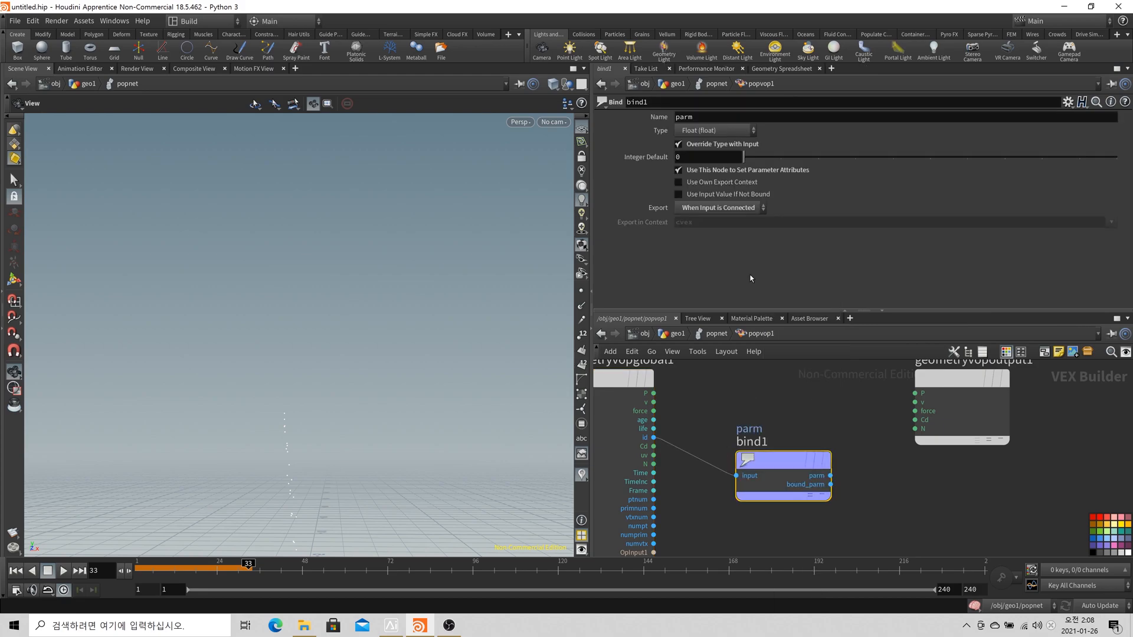
Name the bind export attribute pid and set its type to Integer (int)
{"action": "double_click", "coordinate": [685, 116]}
{"action": "type", "text": "pid"}
{"action": "key", "text": "Return"}
{"action": "left_click", "coordinate": [719, 133]}
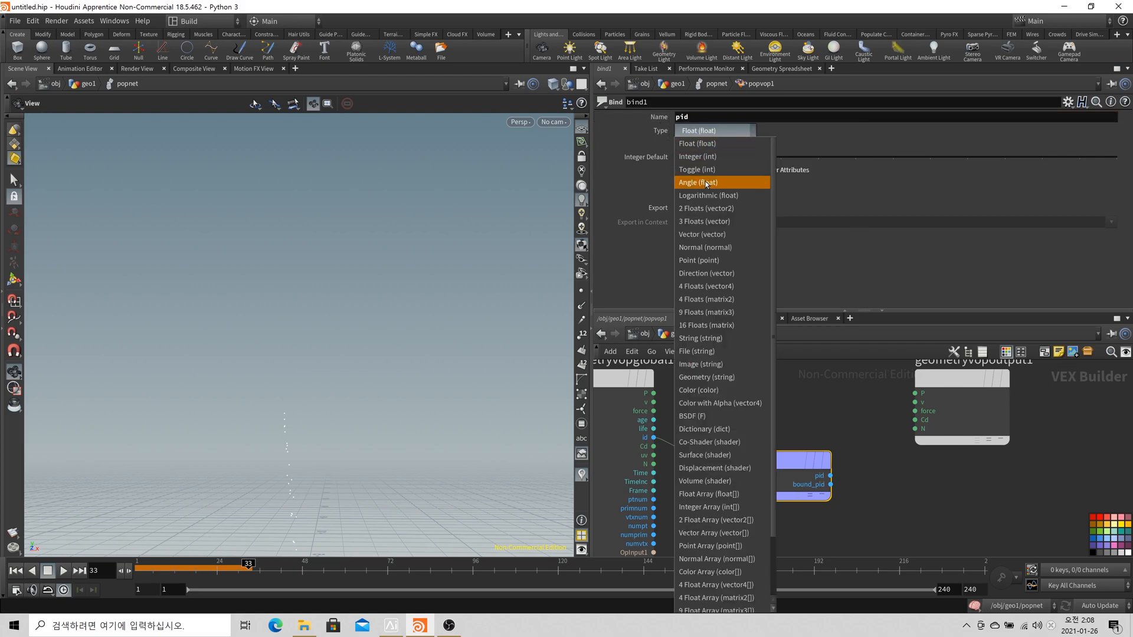
{"action": "left_click", "coordinate": [713, 158]}
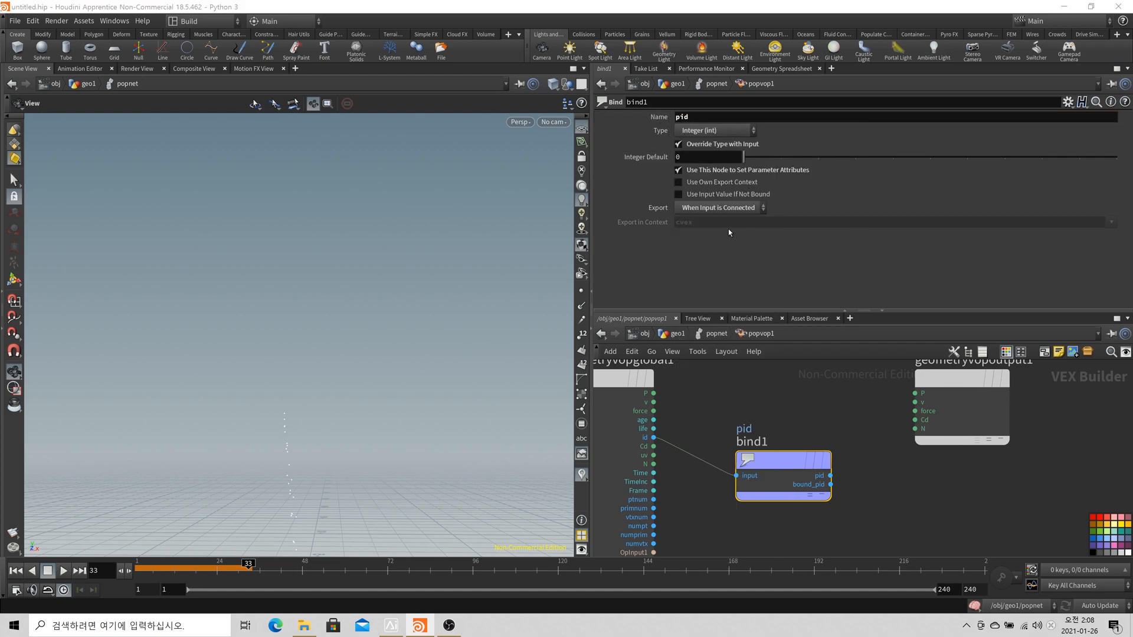
Return to the popnet network and examine the particles' id and pid attributes in the geometry spreadsheet
{"action": "left_click", "coordinate": [715, 334]}
{"action": "middle_click", "coordinate": [666, 431]}
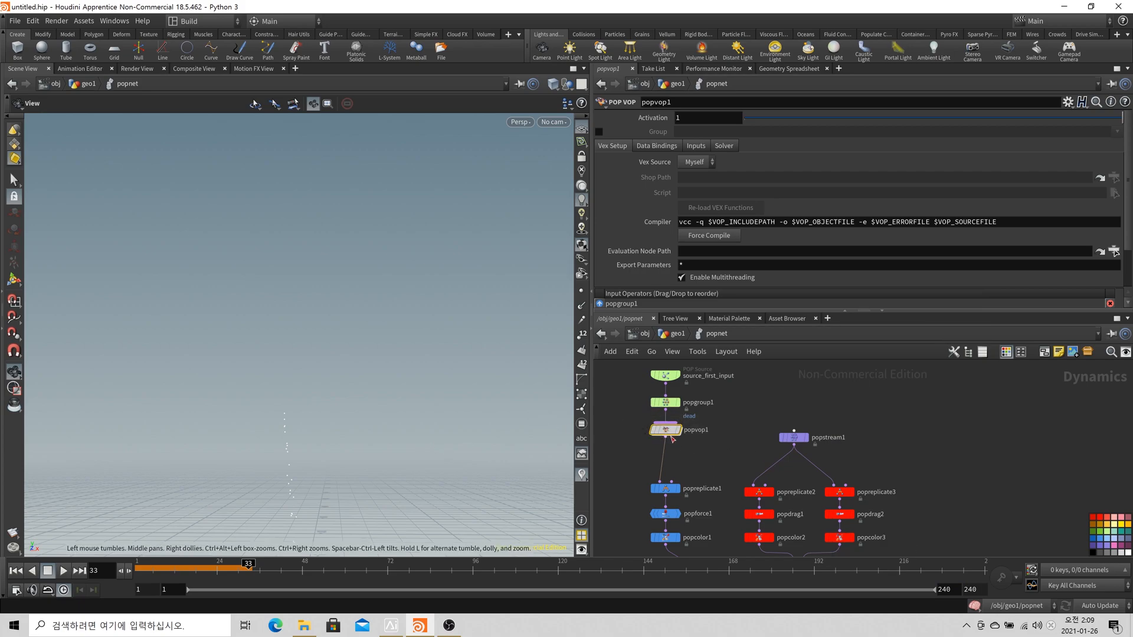
{"action": "left_click", "coordinate": [794, 69]}
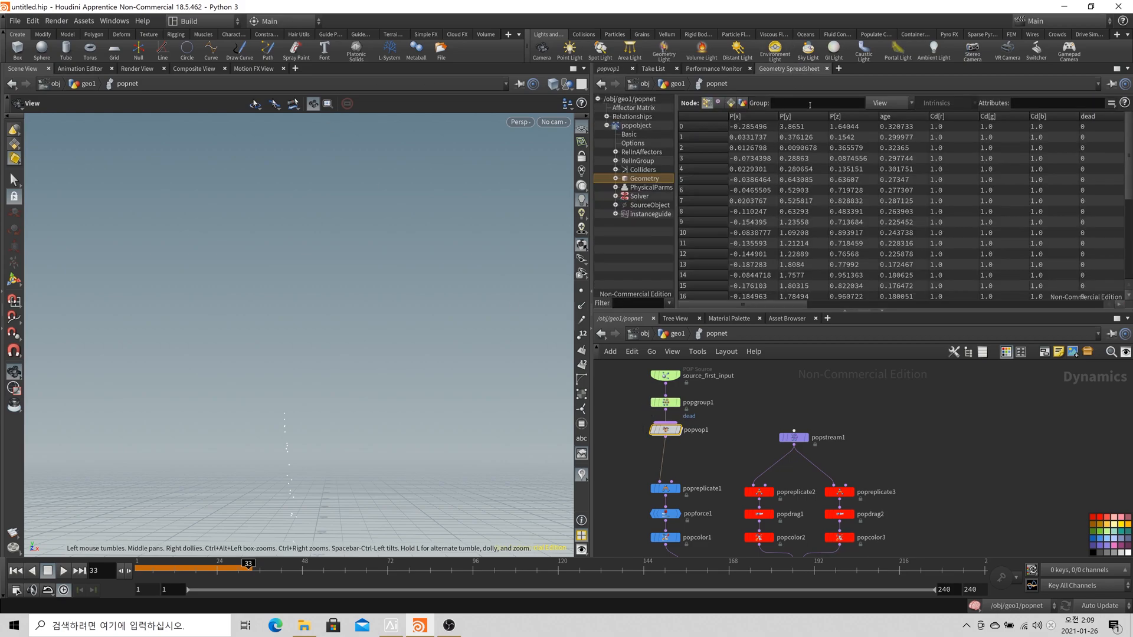
{"action": "left_click_drag", "start_coordinate": [785, 304], "coordinate": [935, 302]}
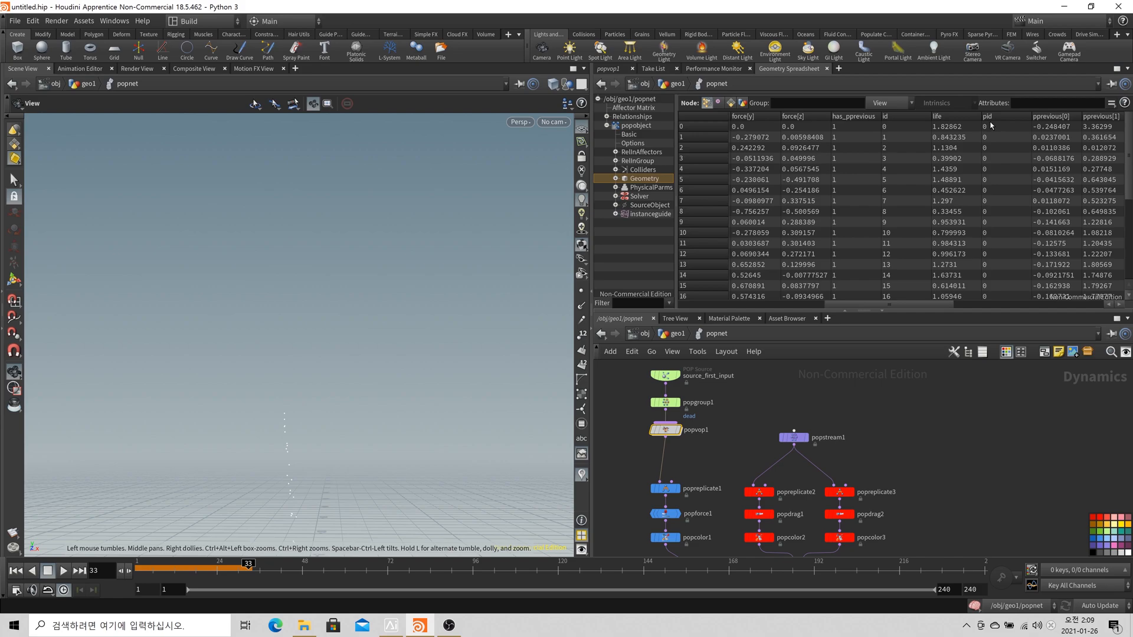
{"action": "scroll", "coordinate": [813, 463], "scroll_direction": "down", "scroll_amount": 2}
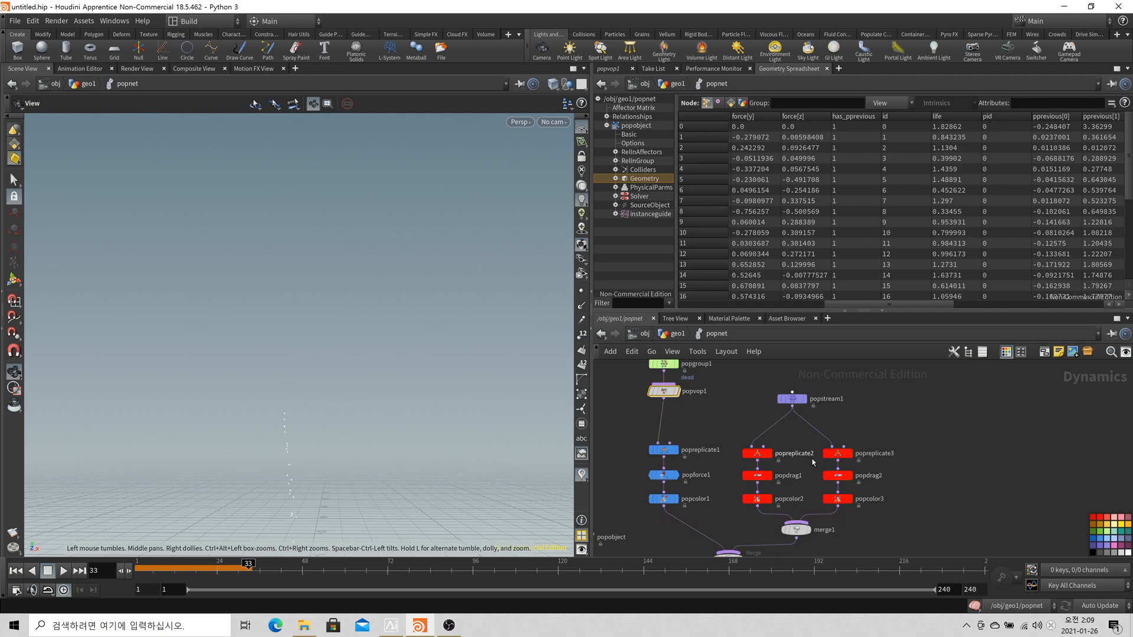
Replay the simulation past the first burst to check the pid values, and review popreplicate2's attribute inheritance settings
{"action": "left_click", "coordinate": [757, 453]}
{"action": "left_click", "coordinate": [15, 570]}
{"action": "left_click", "coordinate": [61, 570]}
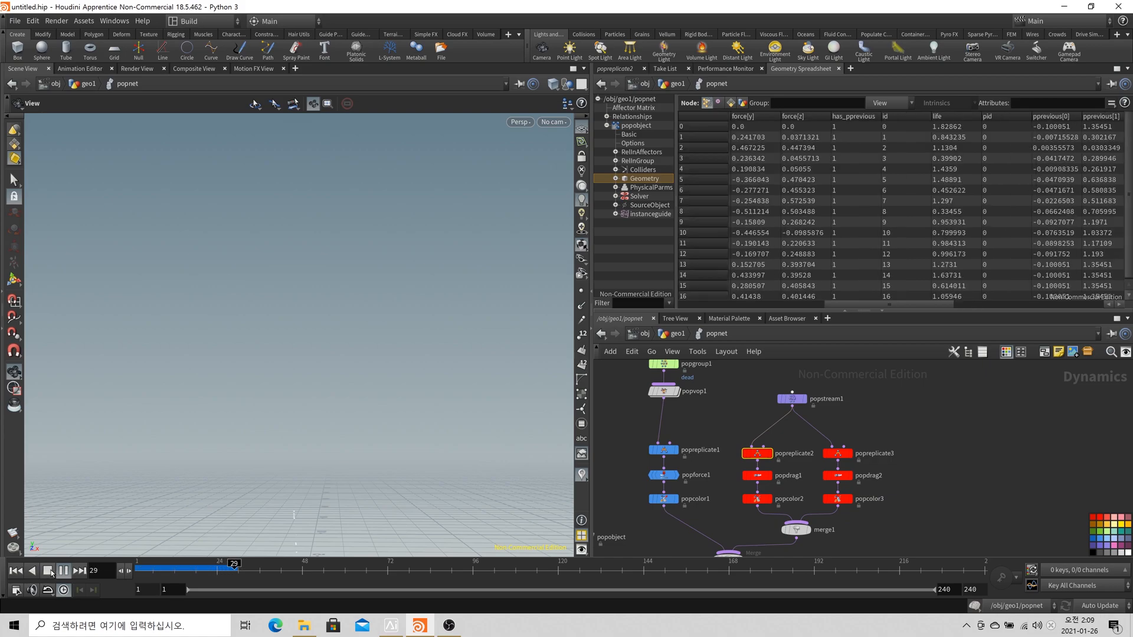
{"action": "left_click", "coordinate": [47, 571]}
{"action": "left_click_drag", "start_coordinate": [177, 384], "coordinate": [83, 412]}
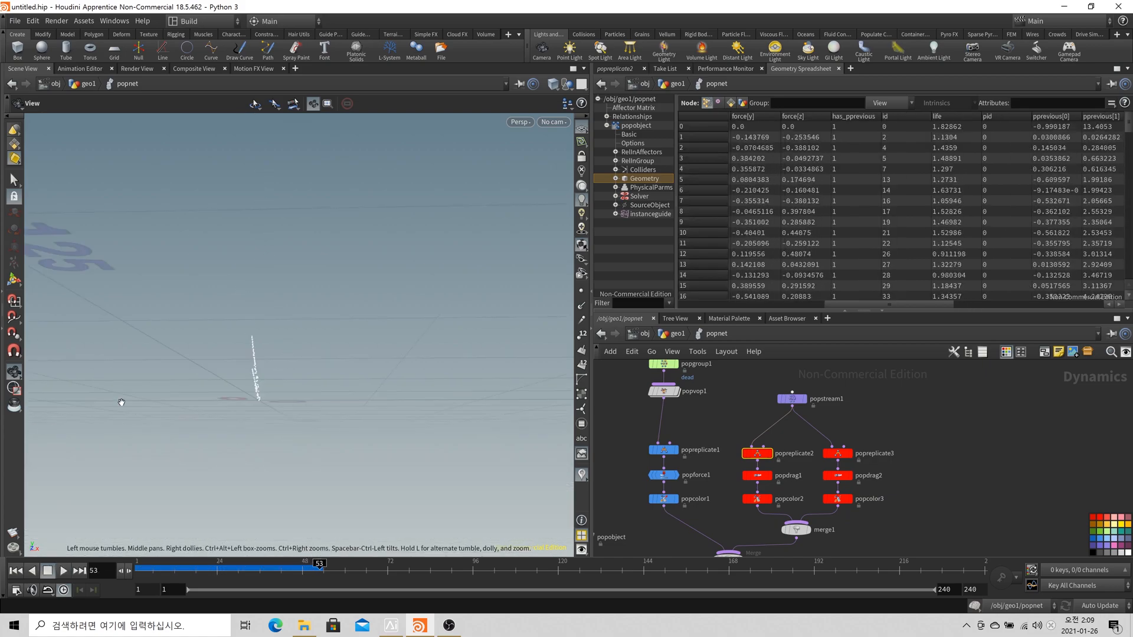
{"action": "left_click", "coordinate": [63, 570]}
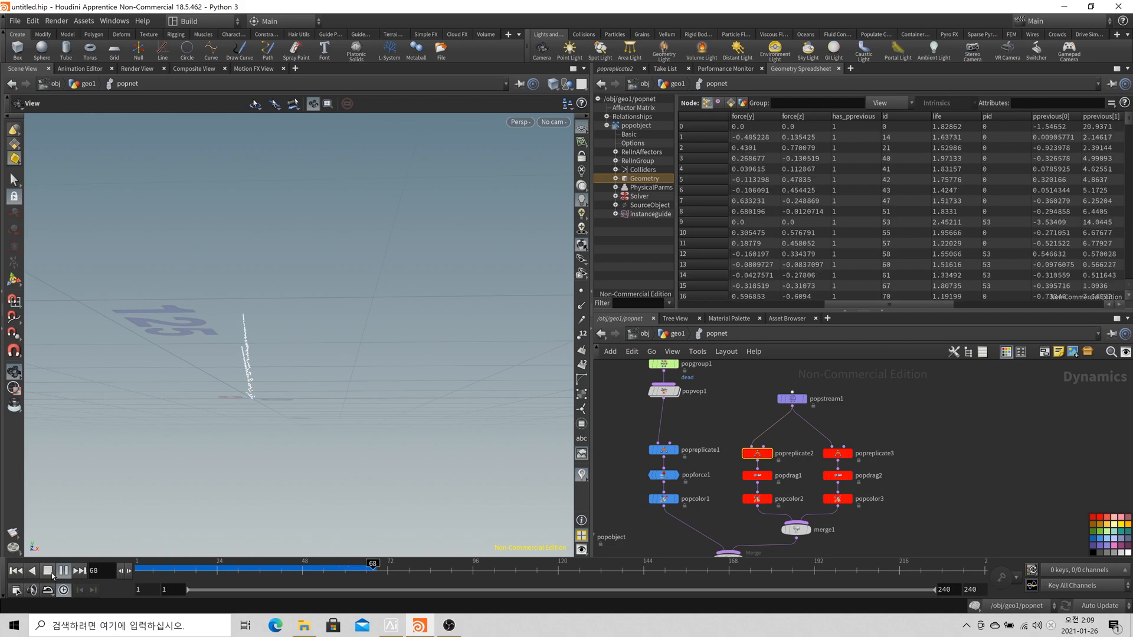
{"action": "left_click", "coordinate": [48, 572]}
{"action": "left_click_drag", "start_coordinate": [246, 313], "coordinate": [260, 324]}
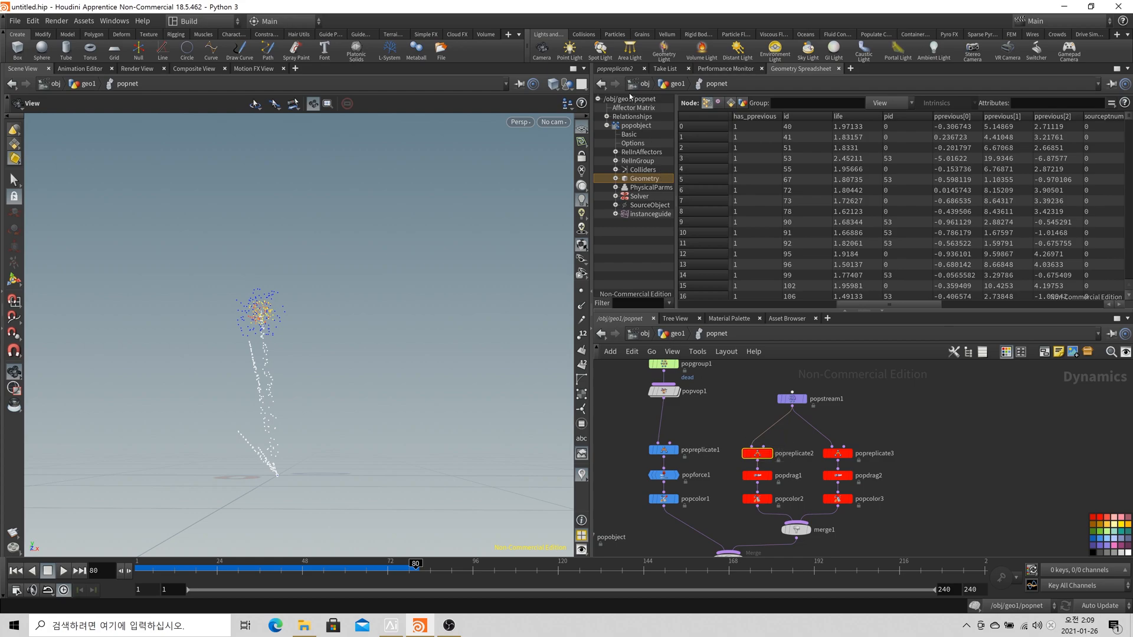
{"action": "left_click", "coordinate": [626, 70]}
{"action": "left_click", "coordinate": [691, 148]}
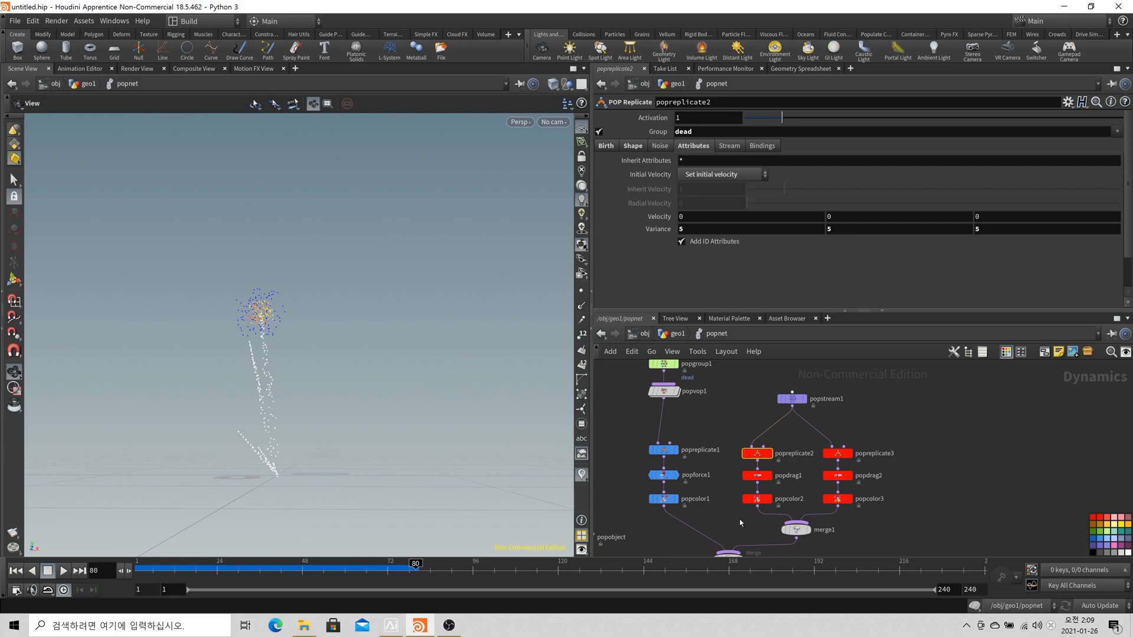
{"action": "left_click", "coordinate": [757, 499]}
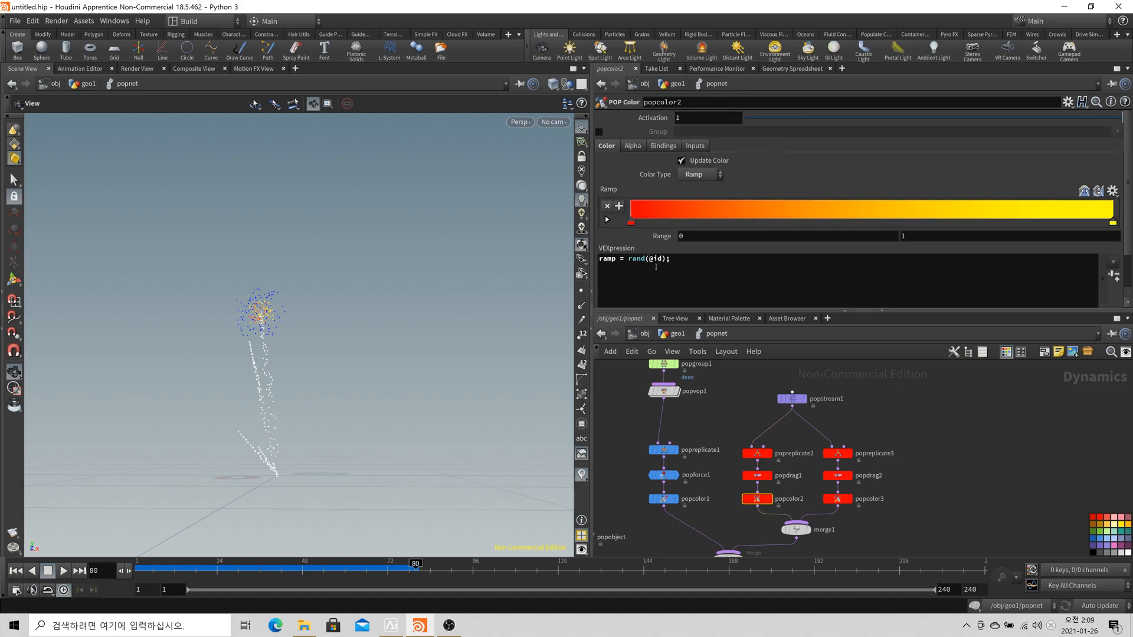
{"action": "left_click", "coordinate": [672, 281]}
{"action": "type", "text": "p"}
{"action": "left_click", "coordinate": [894, 413]}
Replay the simulation from the start through several bursts to inspect the per-burst colours from popcolor2
{"action": "left_click", "coordinate": [16, 572]}
{"action": "left_click", "coordinate": [64, 571]}
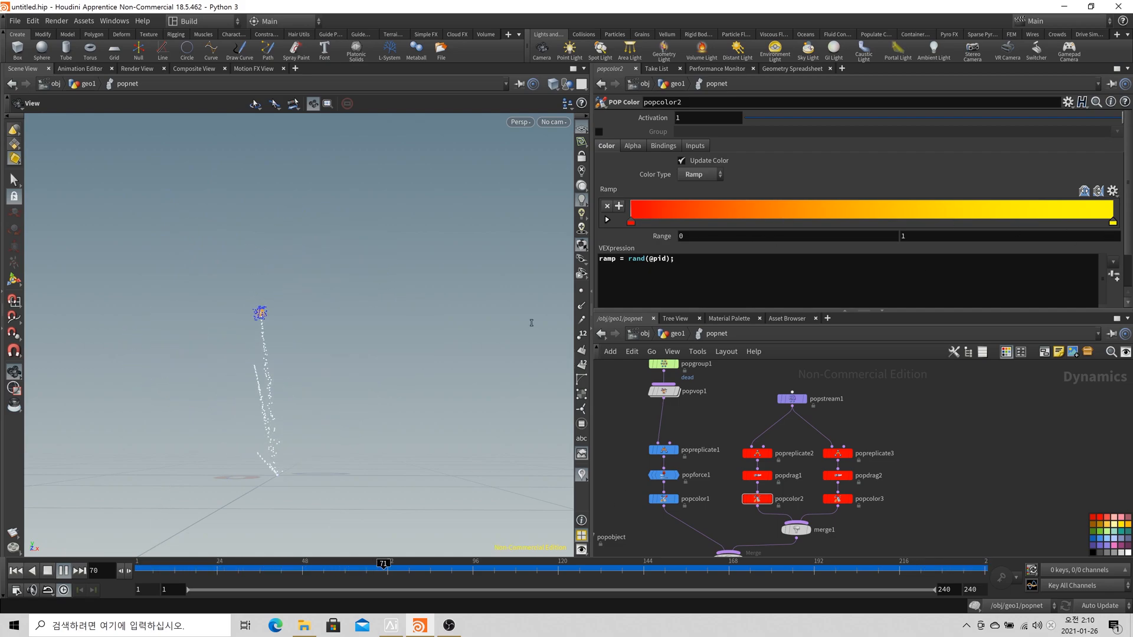
{"action": "left_click", "coordinate": [47, 571]}
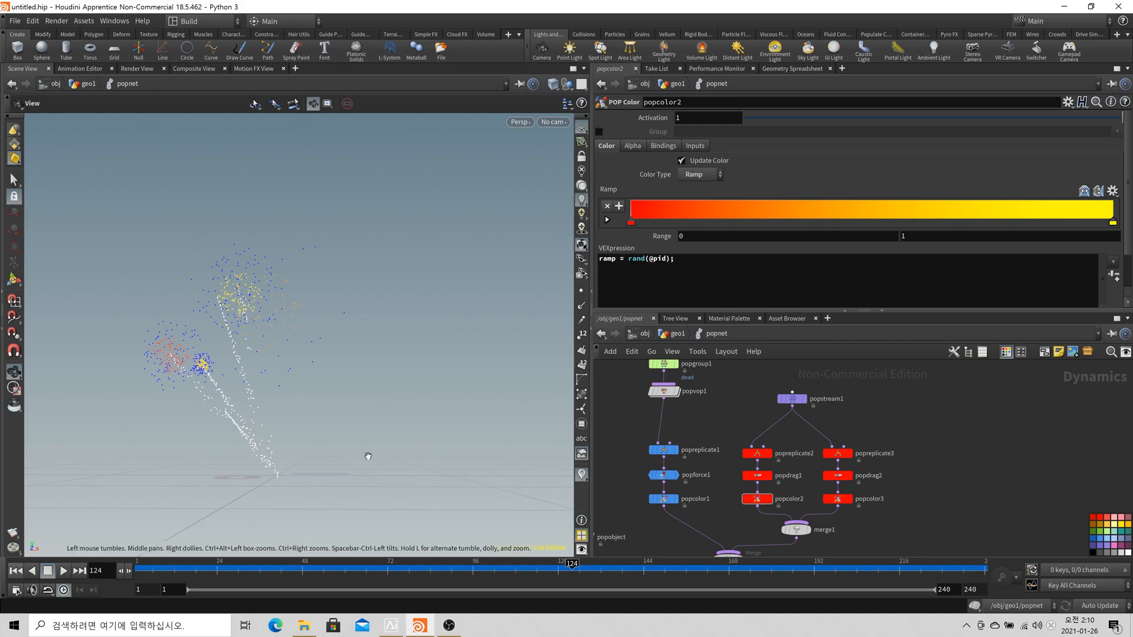
Replace popcolor3 with a copy of popcolor2, wired between popdrag2 and merge1
{"action": "left_click", "coordinate": [816, 500]}
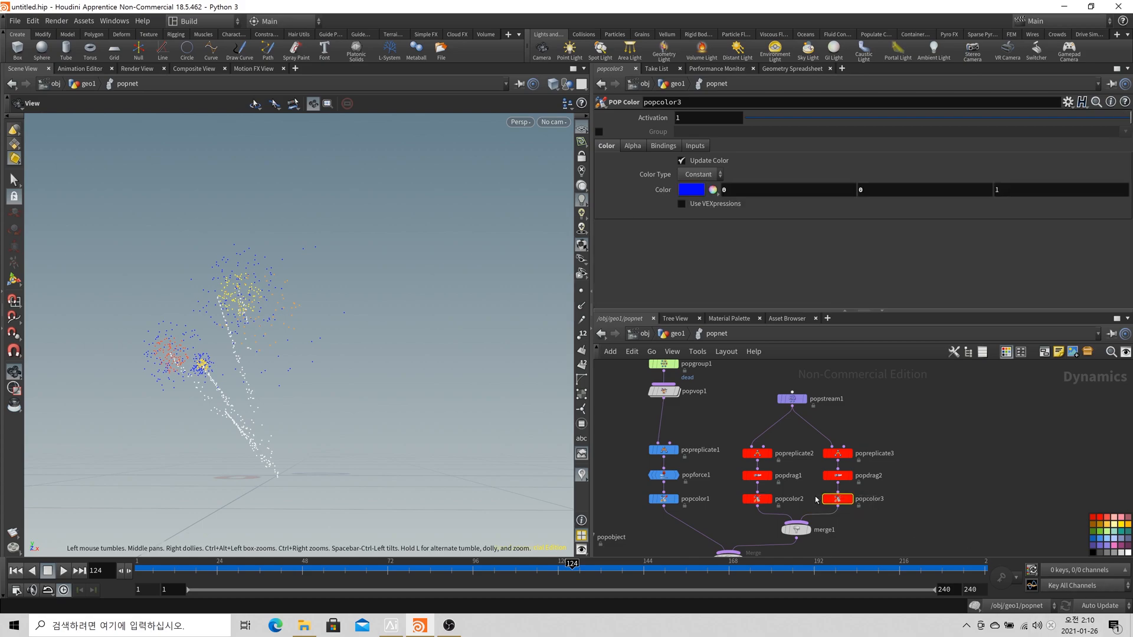
{"action": "key", "text": "Delete"}
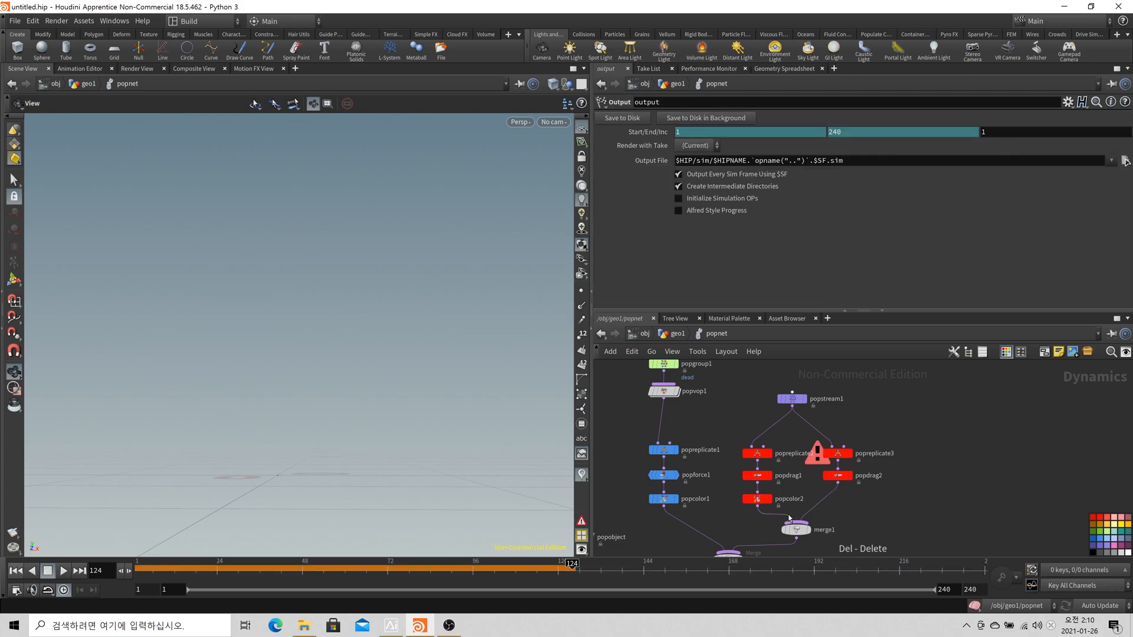
{"action": "key", "text": "ctrl+v"}
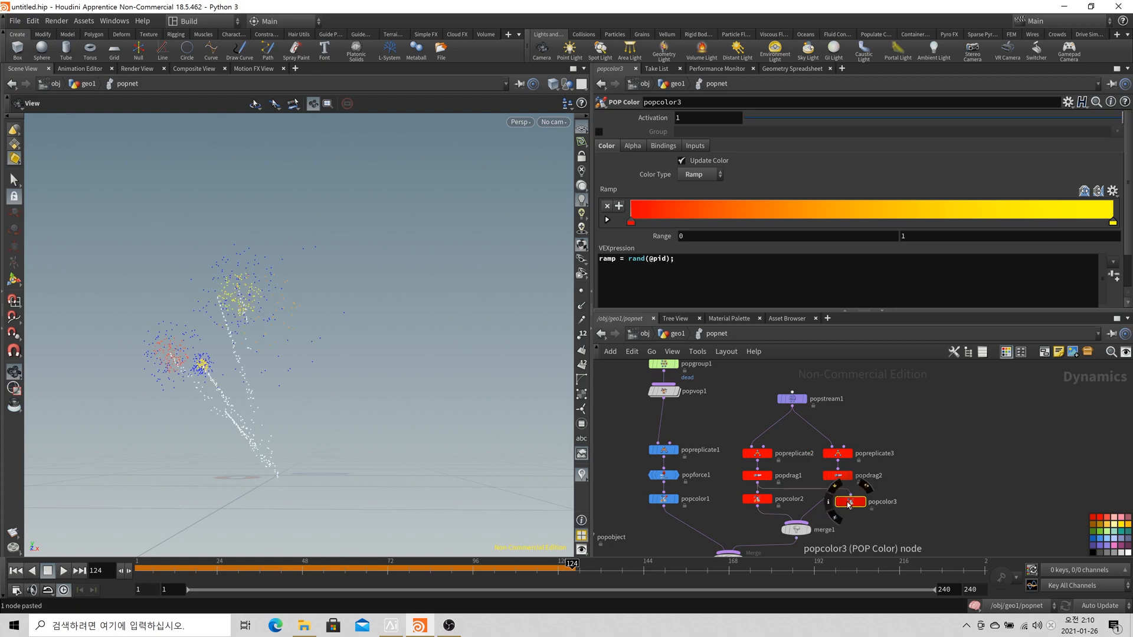
{"action": "left_click_drag", "start_coordinate": [833, 494], "coordinate": [838, 498]}
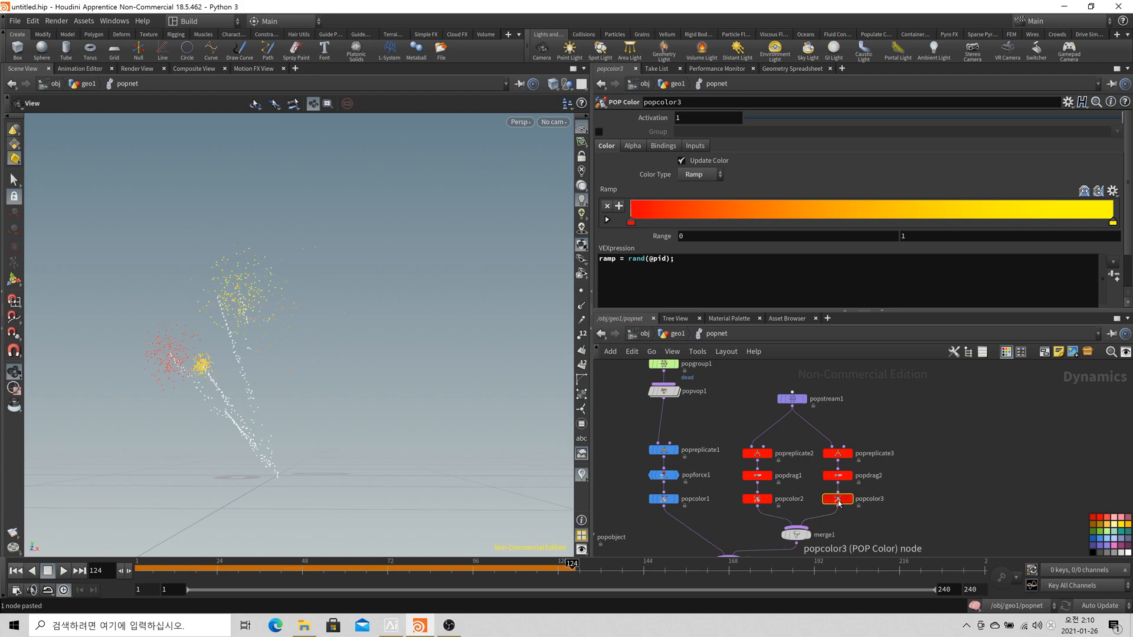
Set popcolor3's ramp to run from blue at the start to green at the end
{"action": "left_click", "coordinate": [631, 223]}
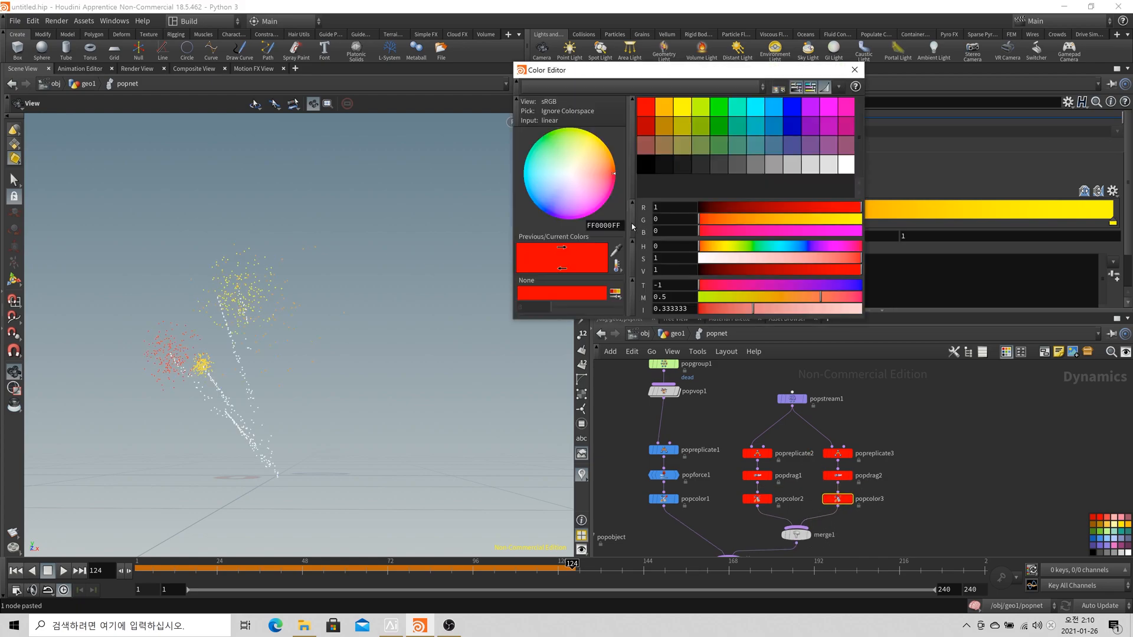
{"action": "left_click", "coordinate": [791, 108]}
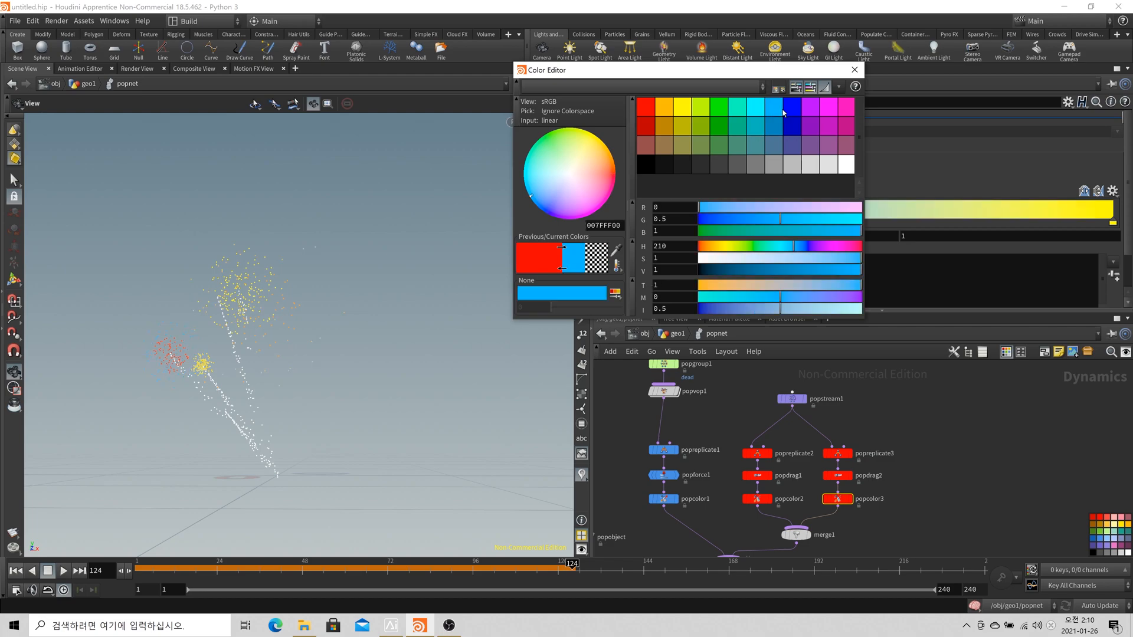
{"action": "left_click", "coordinate": [1112, 224]}
{"action": "left_click", "coordinate": [721, 102]}
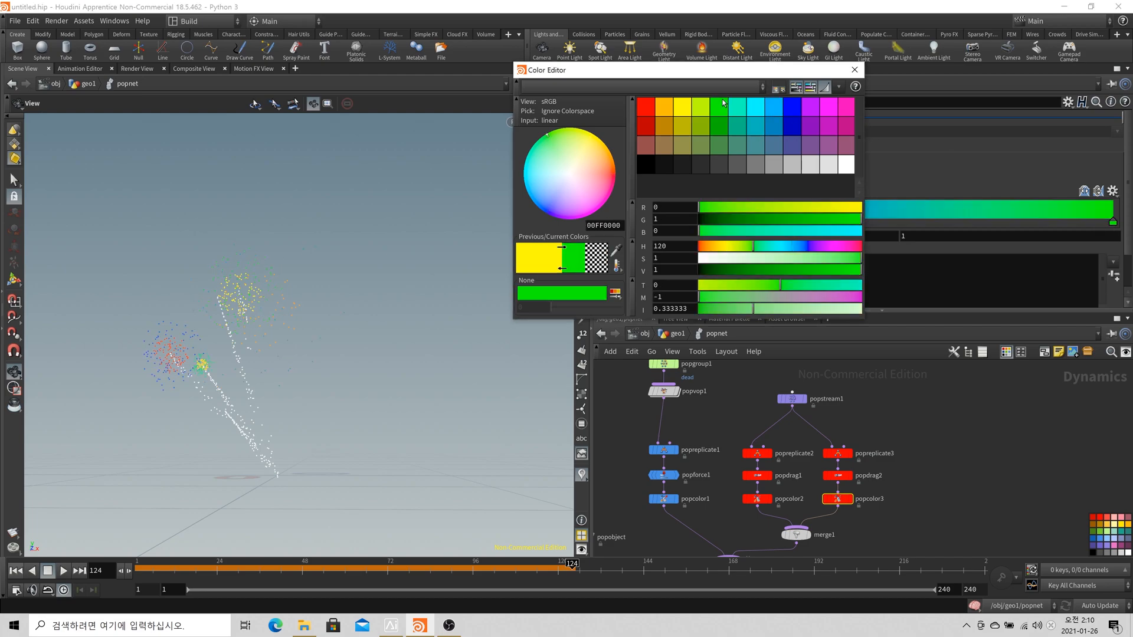
{"action": "left_click", "coordinate": [855, 69]}
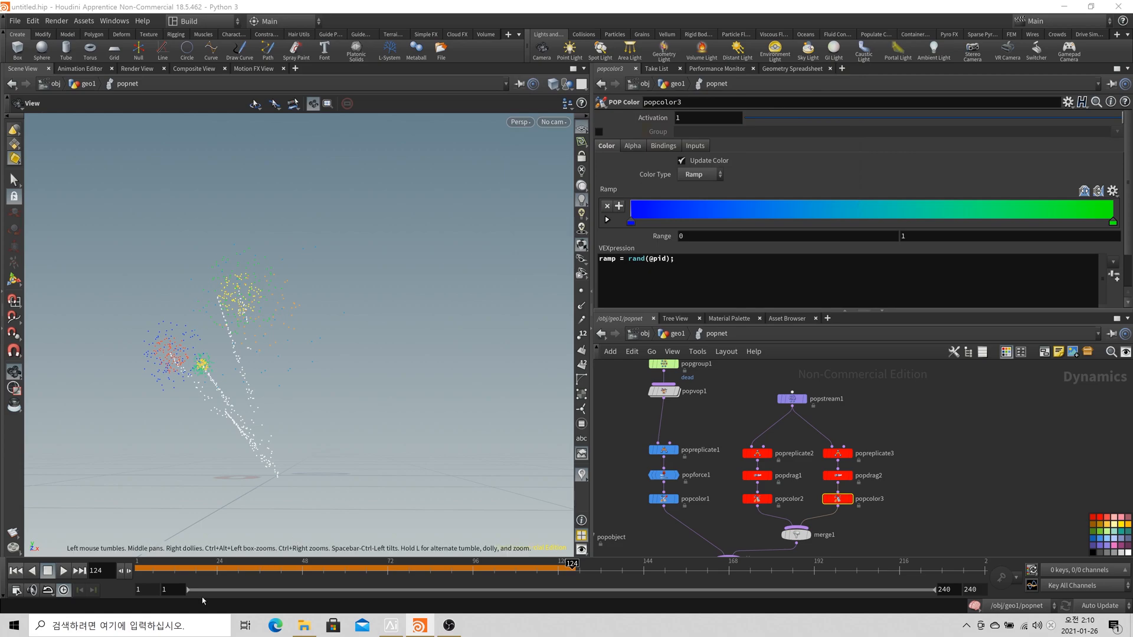
Replay the simulation from the start to inspect the blue-to-green outer burst colours
{"action": "left_click", "coordinate": [18, 572]}
{"action": "left_click", "coordinate": [63, 572]}
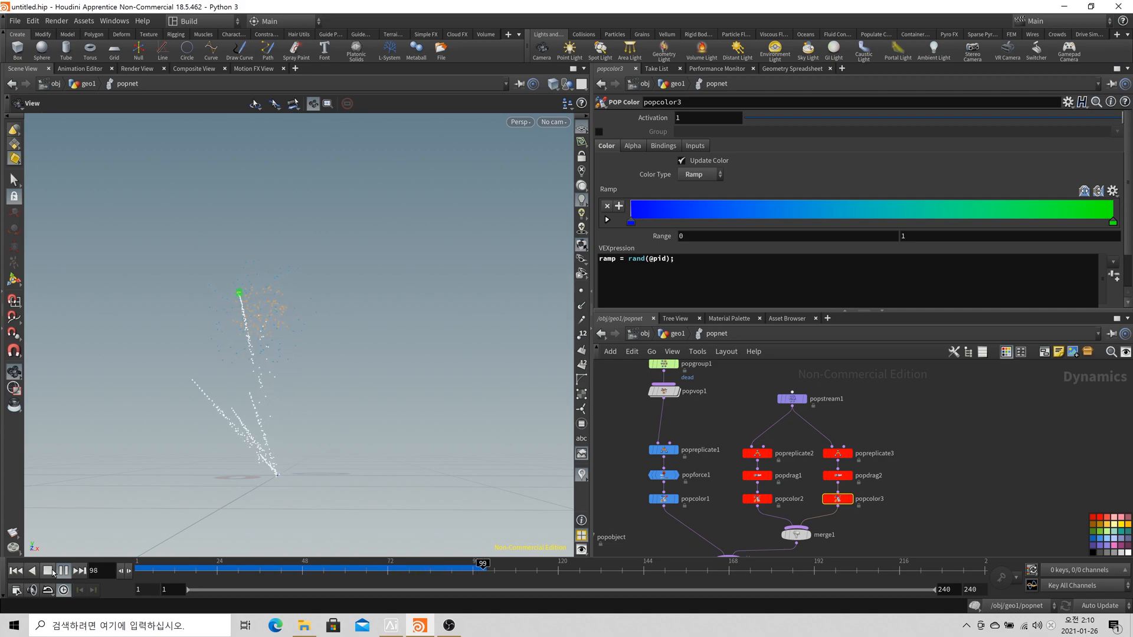
{"action": "left_click", "coordinate": [53, 573]}
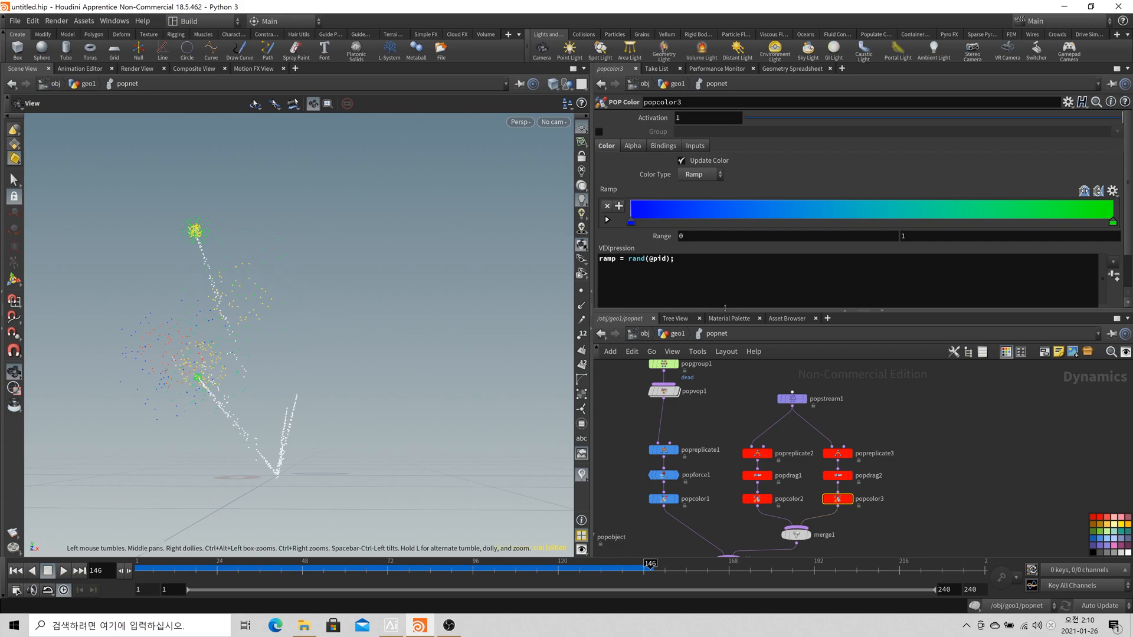
{"action": "left_click", "coordinate": [757, 499]}
{"action": "left_click", "coordinate": [834, 499]}
{"action": "left_click", "coordinate": [668, 260]}
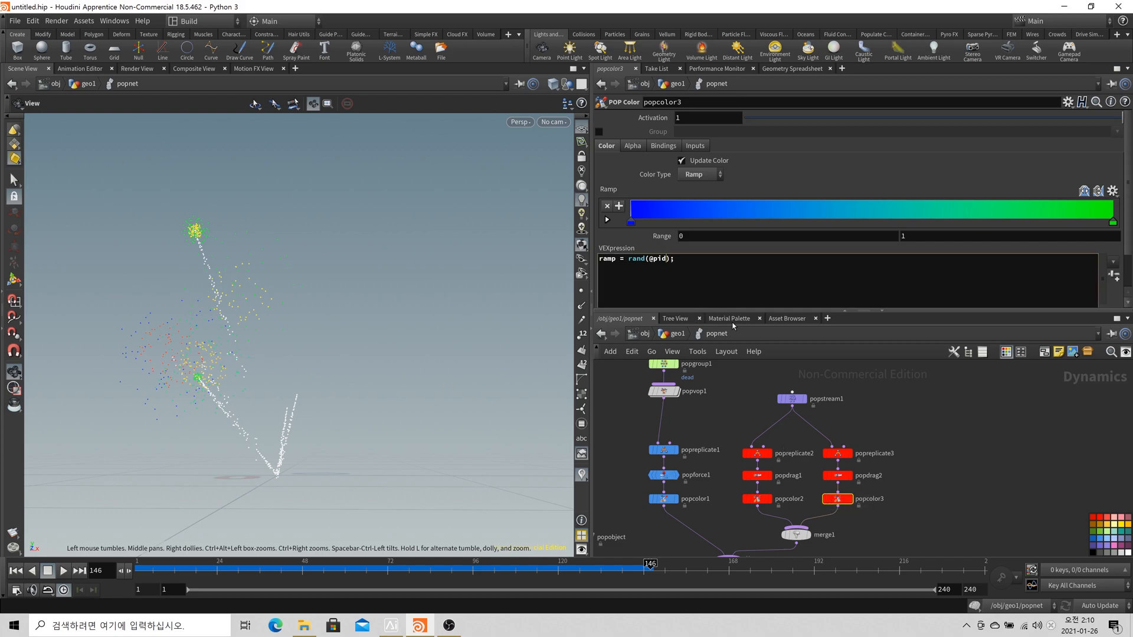
{"action": "type", "text": "+12"}
{"action": "key", "text": "BackSpace"}
{"action": "type", "text": ".23"}
{"action": "left_click", "coordinate": [757, 499]}
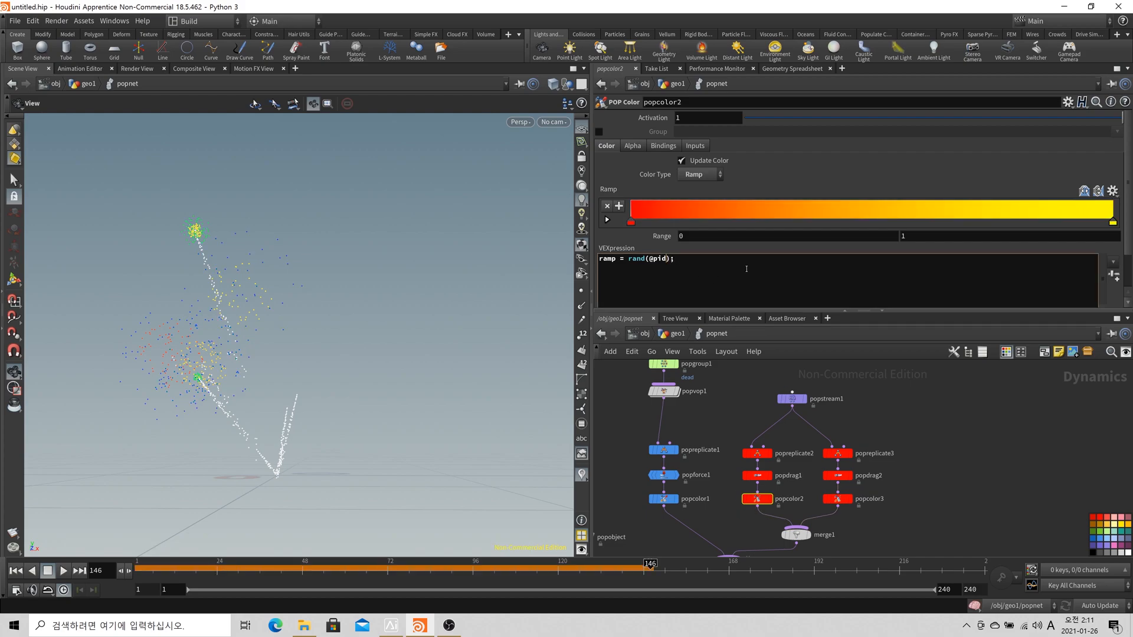
{"action": "type", "text": "+4.32"}
Replay the simulation with the offset seeds, view popstream1's stream settings, and return to frame 29
{"action": "left_click", "coordinate": [16, 571]}
{"action": "left_click", "coordinate": [63, 571]}
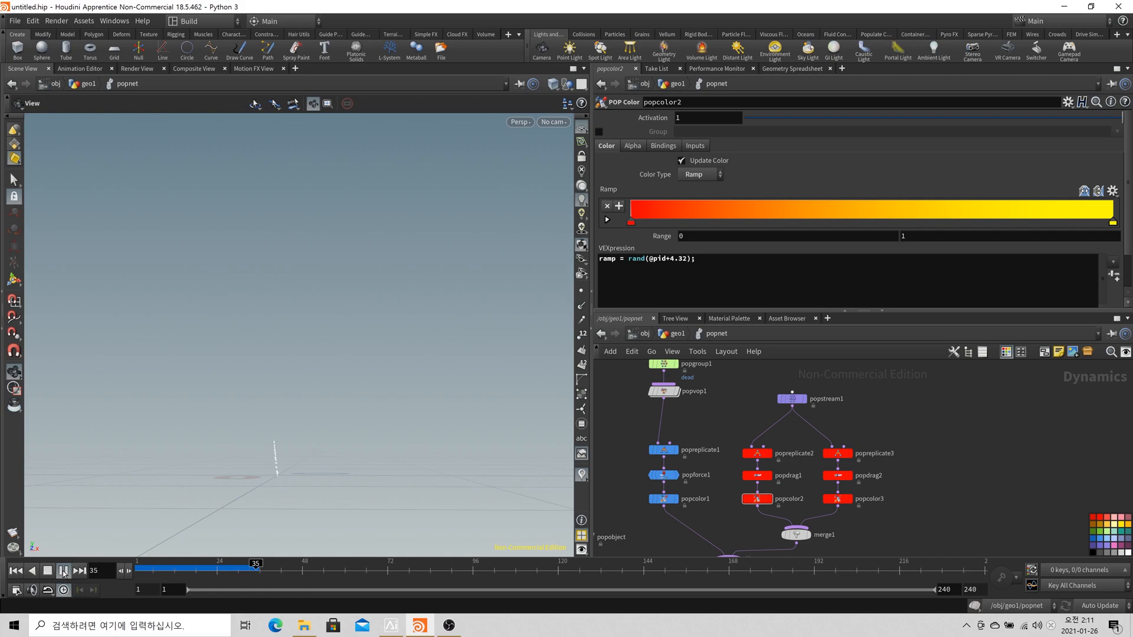
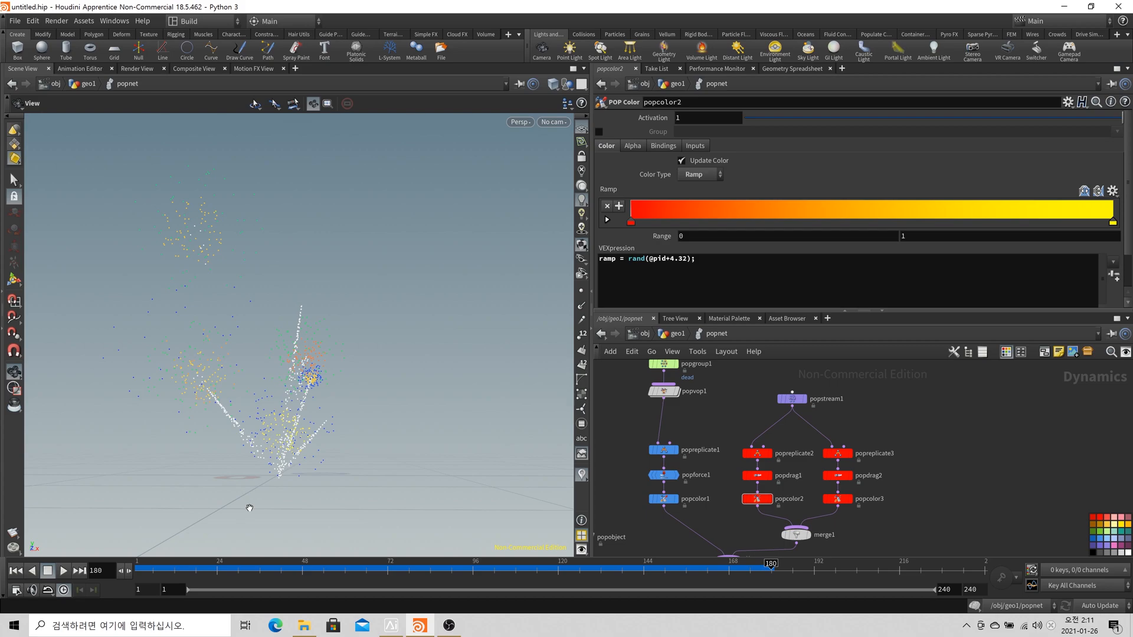
{"action": "left_click", "coordinate": [785, 398]}
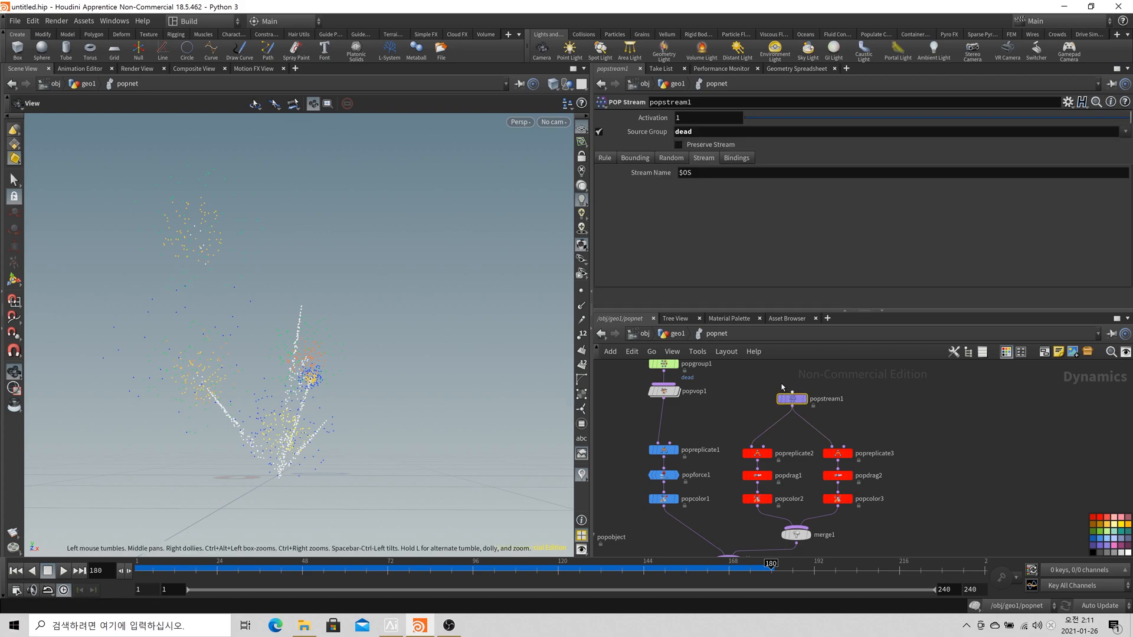
{"action": "left_click", "coordinate": [237, 568]}
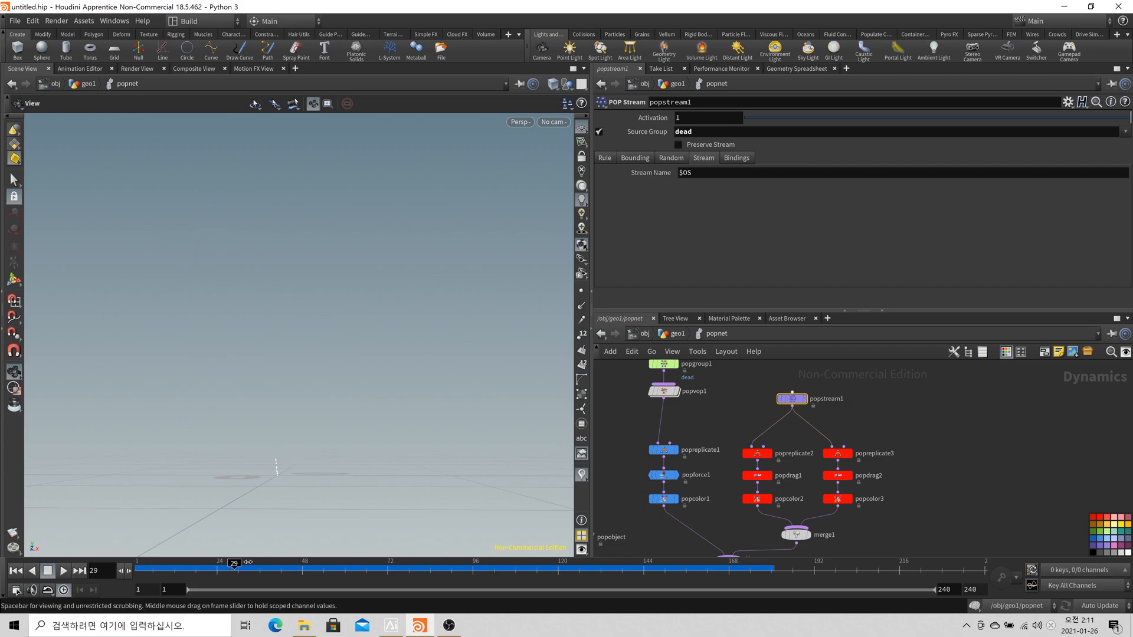
{"action": "scroll", "coordinate": [900, 476], "scroll_direction": "down", "scroll_amount": 2}
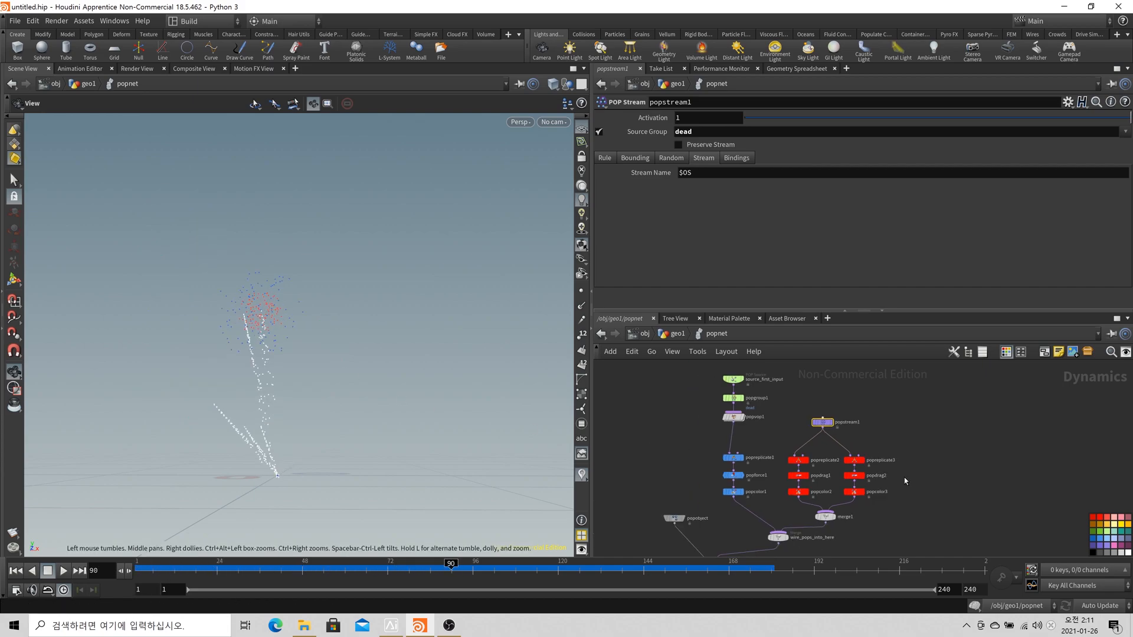
{"action": "middle_click_drag", "start_coordinate": [904, 477], "coordinate": [822, 444]}
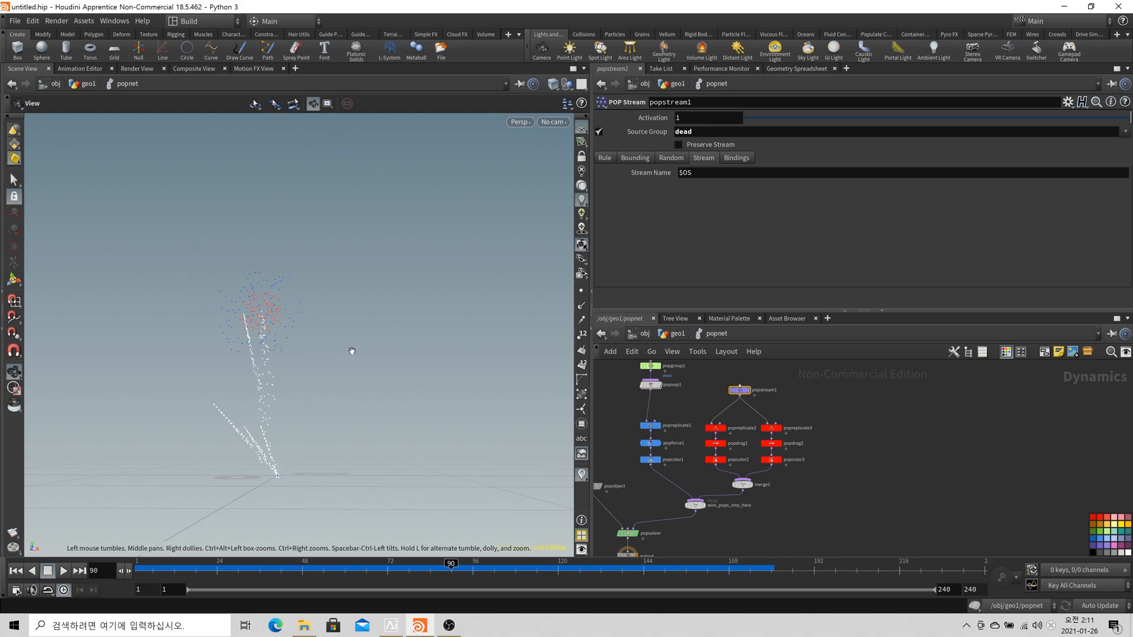
{"action": "left_click_drag", "start_coordinate": [830, 406], "coordinate": [728, 381]}
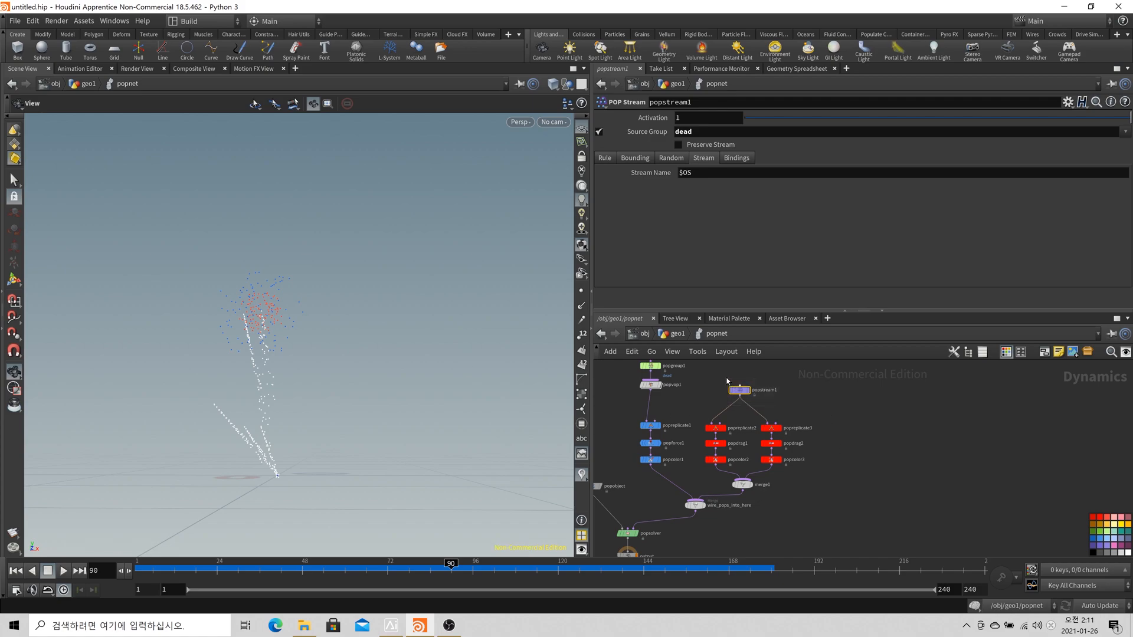
{"action": "left_click", "coordinate": [604, 160]}
{"action": "left_click_drag", "start_coordinate": [646, 199], "coordinate": [637, 197]}
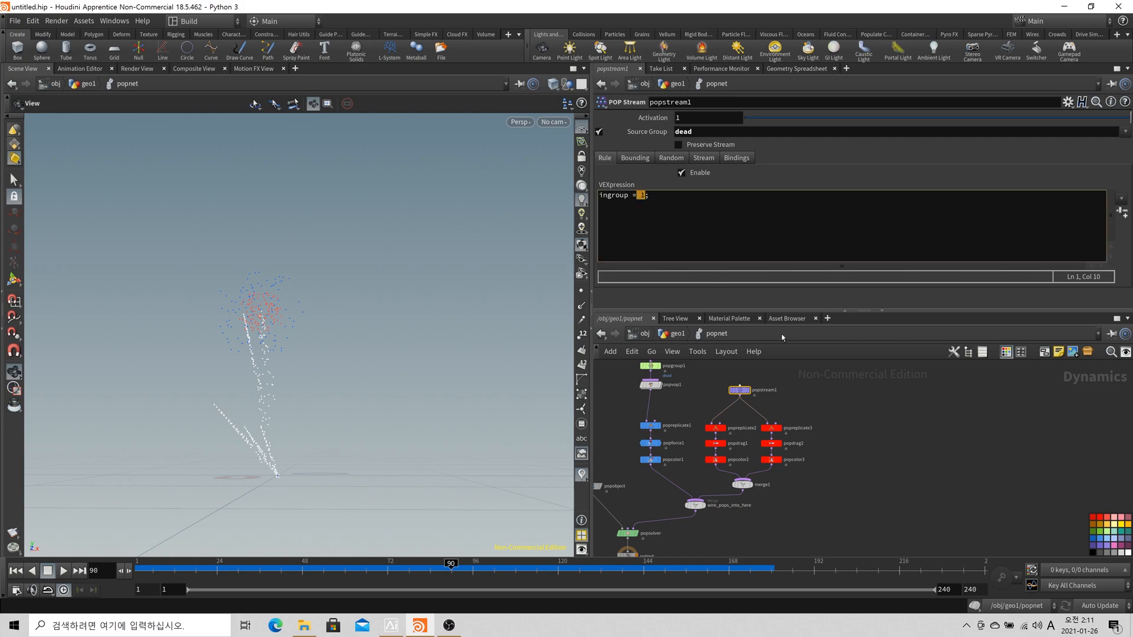
{"action": "left_click", "coordinate": [645, 203]}
{"action": "key", "text": "BackSpace"}
{"action": "type", "text": "@id"}
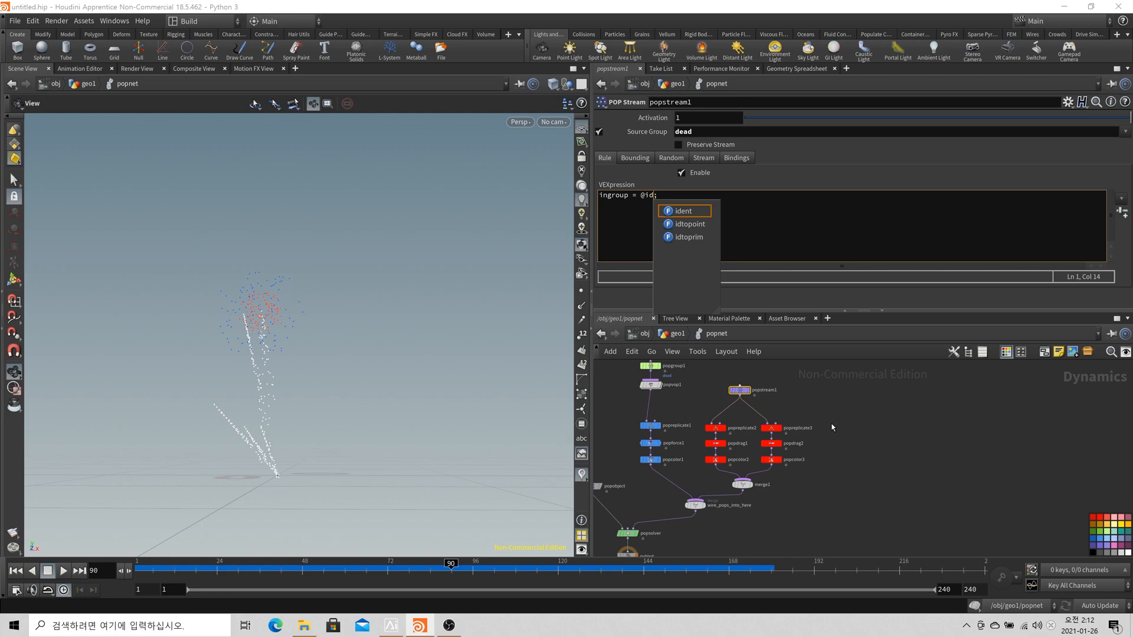
{"action": "key", "text": "Escape"}
{"action": "type", "text": "%3"}
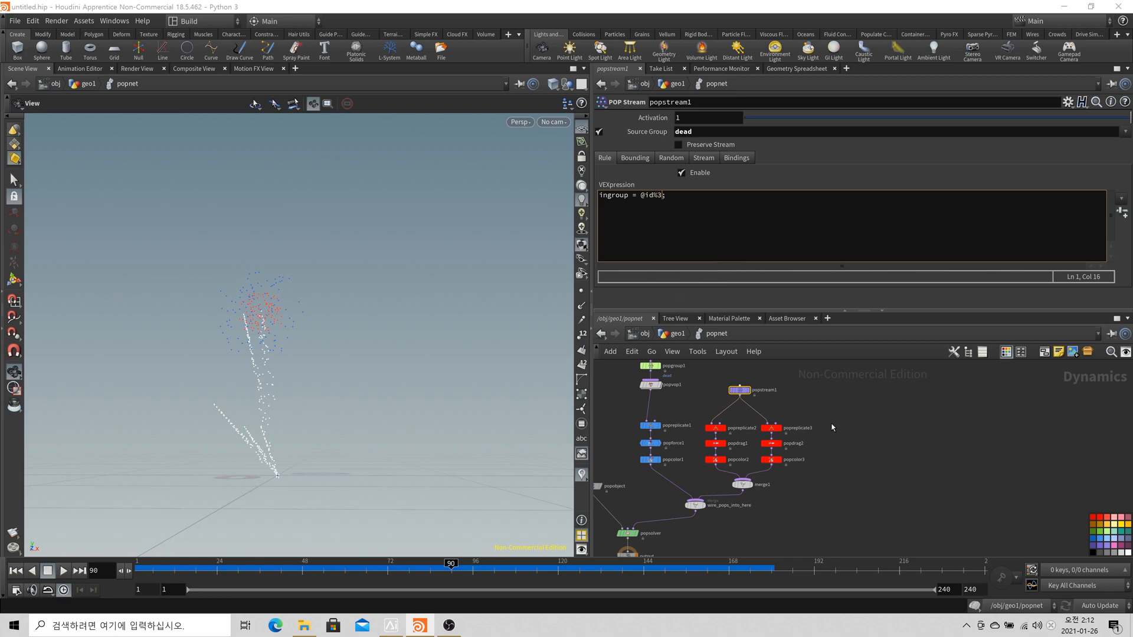
{"action": "type", "text": "==0"}
{"action": "left_click_drag", "start_coordinate": [642, 197], "coordinate": [676, 200]}
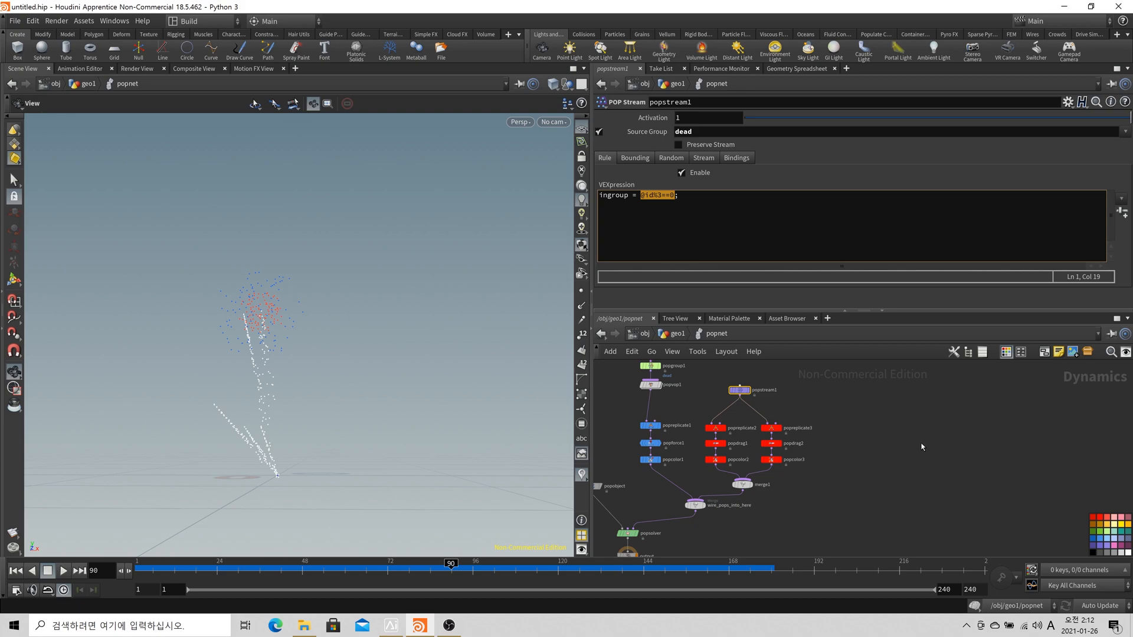
{"action": "left_click", "coordinate": [682, 208]}
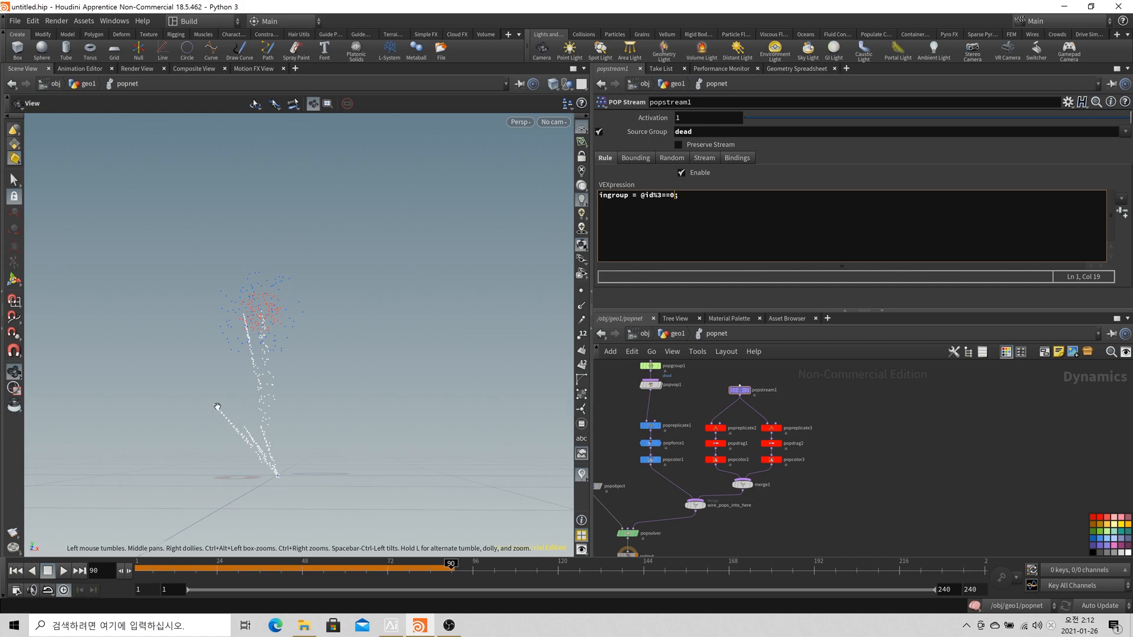
Replay the simulation from the start to inspect the bursts limited to every third particle, and return to frame 1
{"action": "double_click", "coordinate": [649, 196]}
{"action": "left_click", "coordinate": [16, 571]}
{"action": "left_click", "coordinate": [63, 571]}
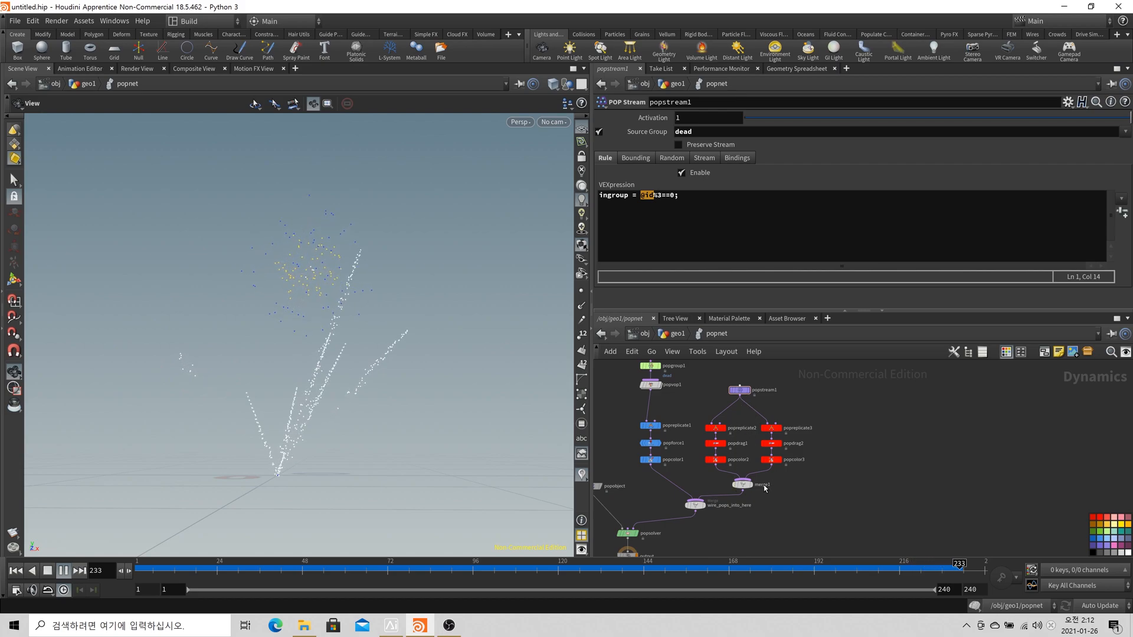
{"action": "left_click", "coordinate": [20, 571]}
{"action": "middle_click_drag", "start_coordinate": [858, 421], "coordinate": [825, 426]}
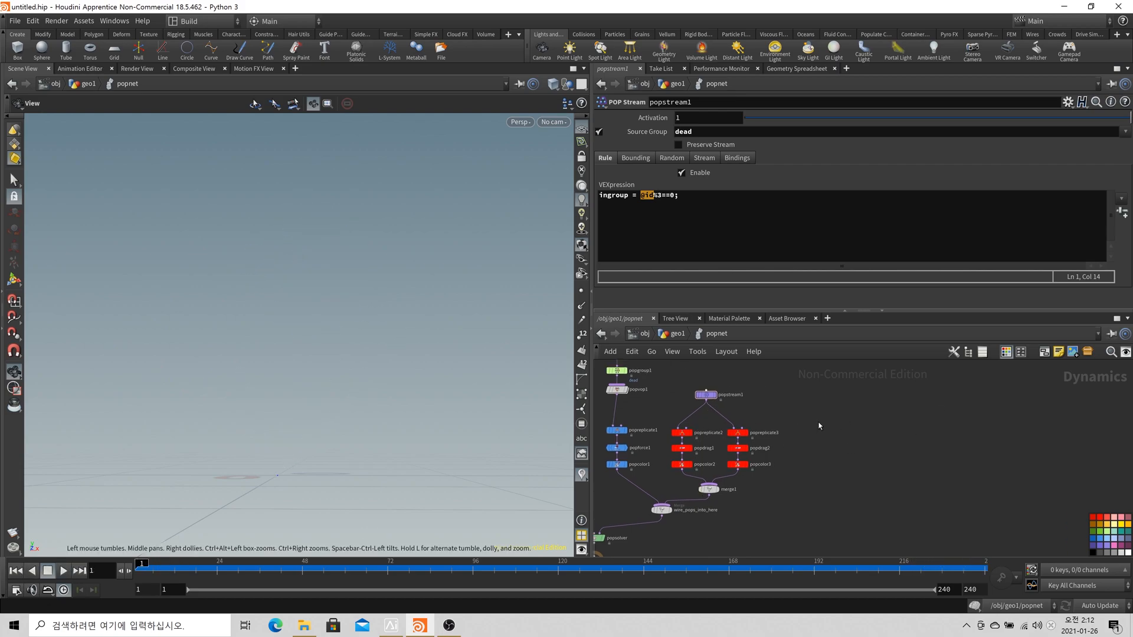
{"action": "key", "text": "ctrl+c"}
{"action": "key", "text": "ctrl+v"}
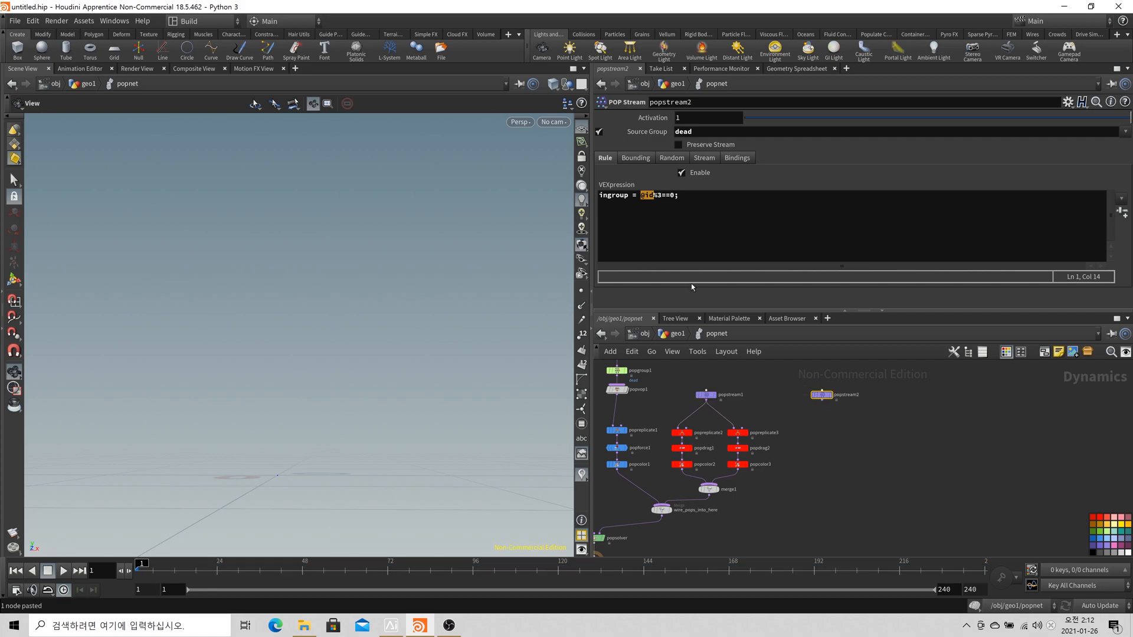
{"action": "double_click", "coordinate": [676, 196]}
{"action": "type", "text": "1"}
Add a POP Replicate node below popstream2 and wire popstream2 into its first input
{"action": "key", "text": "Tab"}
{"action": "type", "text": "popre"}
{"action": "key", "text": "Return"}
{"action": "left_click", "coordinate": [815, 441]}
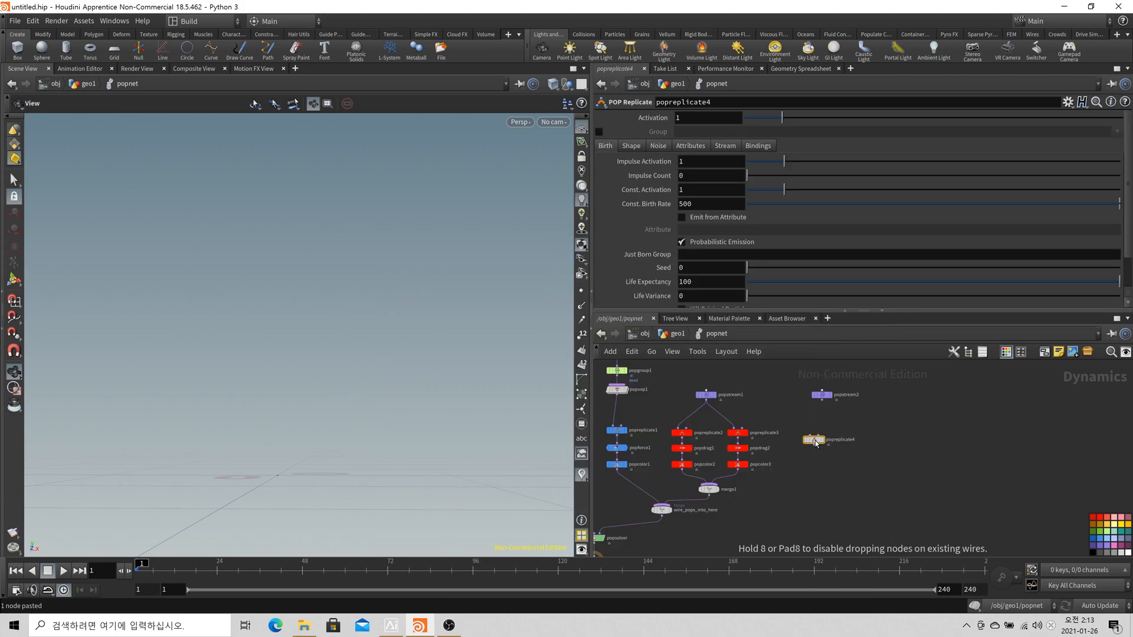
{"action": "left_click_drag", "start_coordinate": [824, 405], "coordinate": [819, 438]}
{"action": "scroll", "coordinate": [830, 437], "scroll_direction": "up", "scroll_amount": 3}
{"action": "mouse_move", "coordinate": [808, 452]}
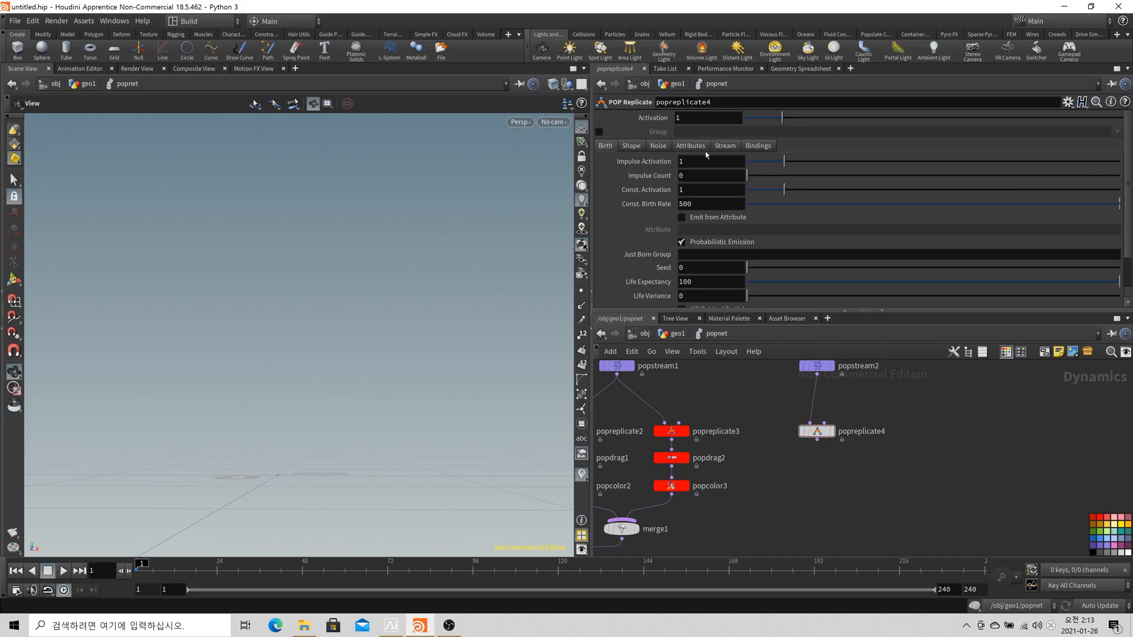
Set popreplicate4's constant activation to 0 and its impulse count to 40
{"action": "left_click_drag", "start_coordinate": [692, 194], "coordinate": [655, 200]}
{"action": "type", "text": "0"}
{"action": "key", "text": "Return"}
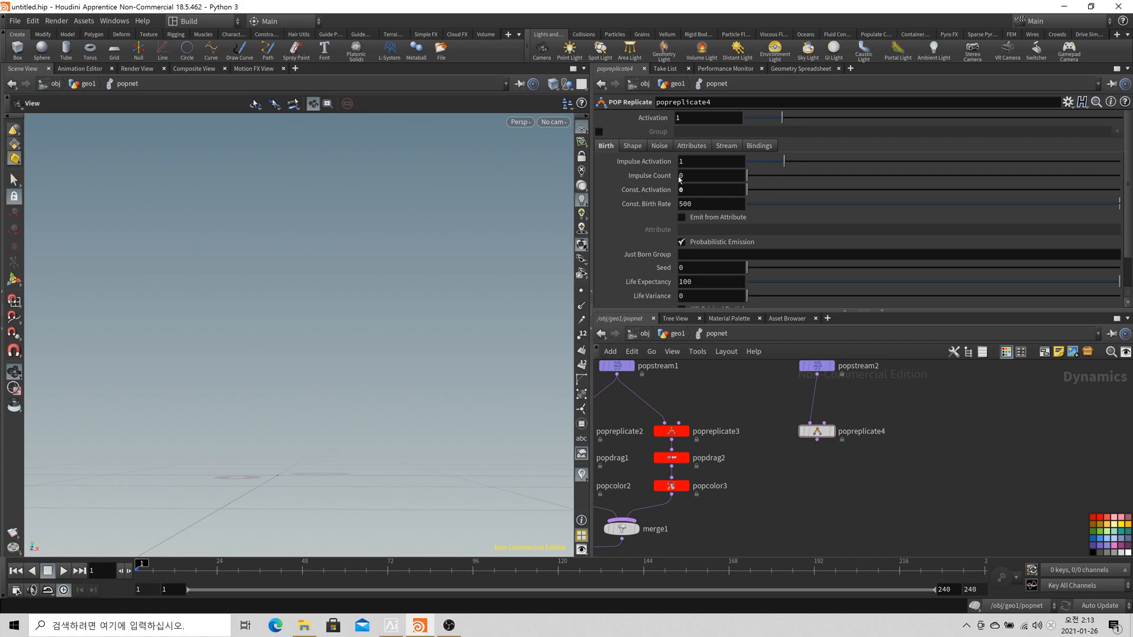
{"action": "left_click", "coordinate": [681, 175]}
{"action": "type", "text": "40"}
{"action": "key", "text": "Return"}
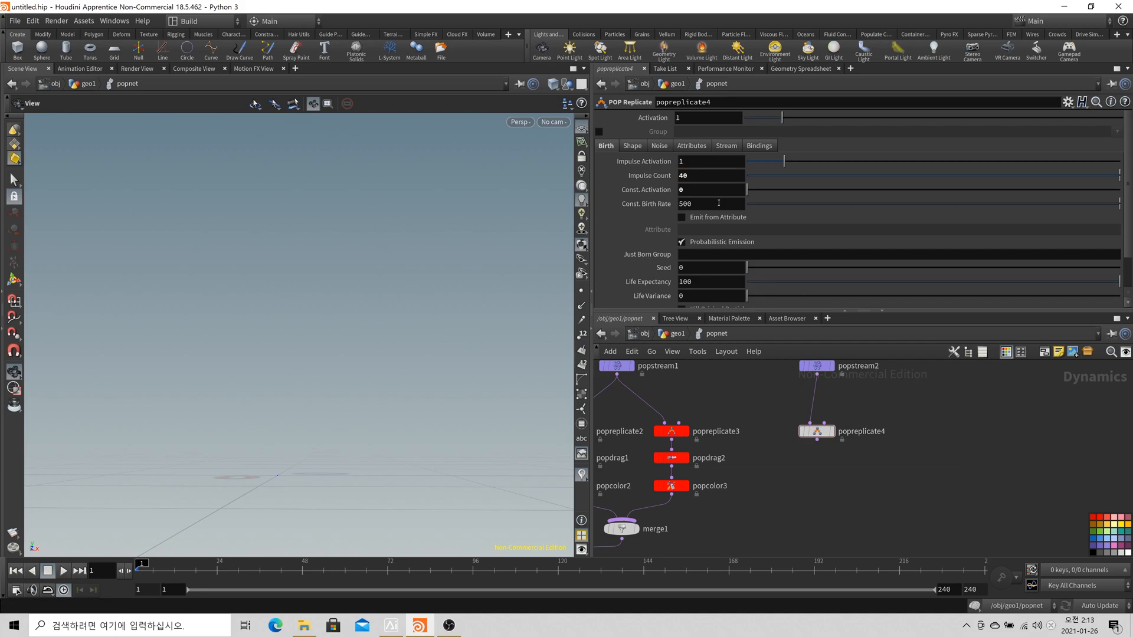
Set popreplicate4's life expectancy to 2 and its life variance to 1
{"action": "left_click", "coordinate": [633, 146]}
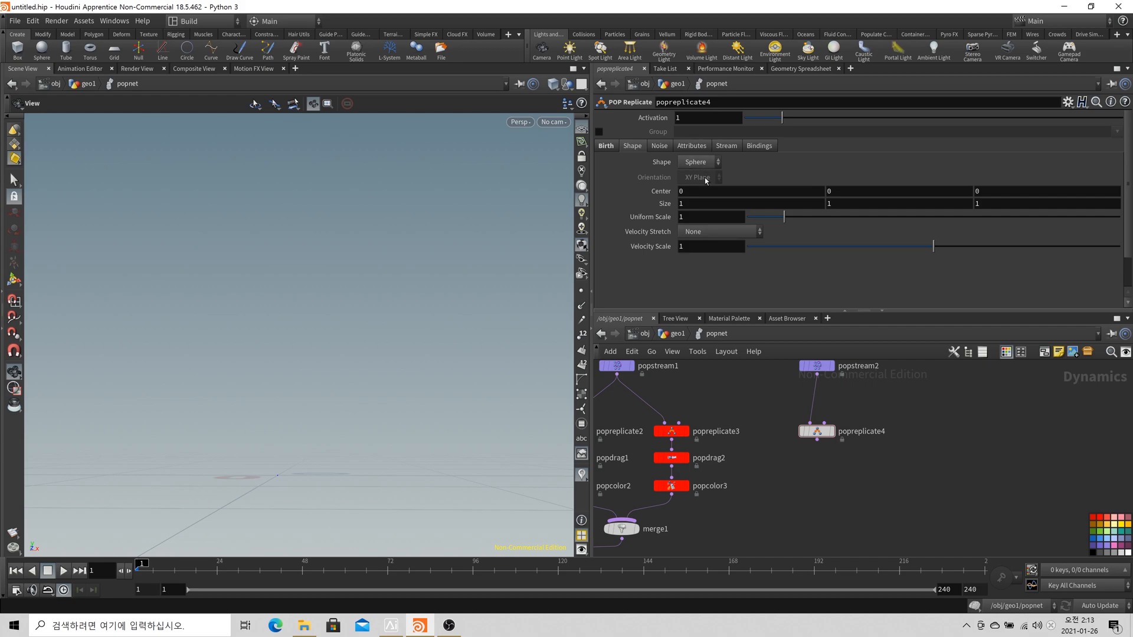
{"action": "left_click", "coordinate": [606, 146]}
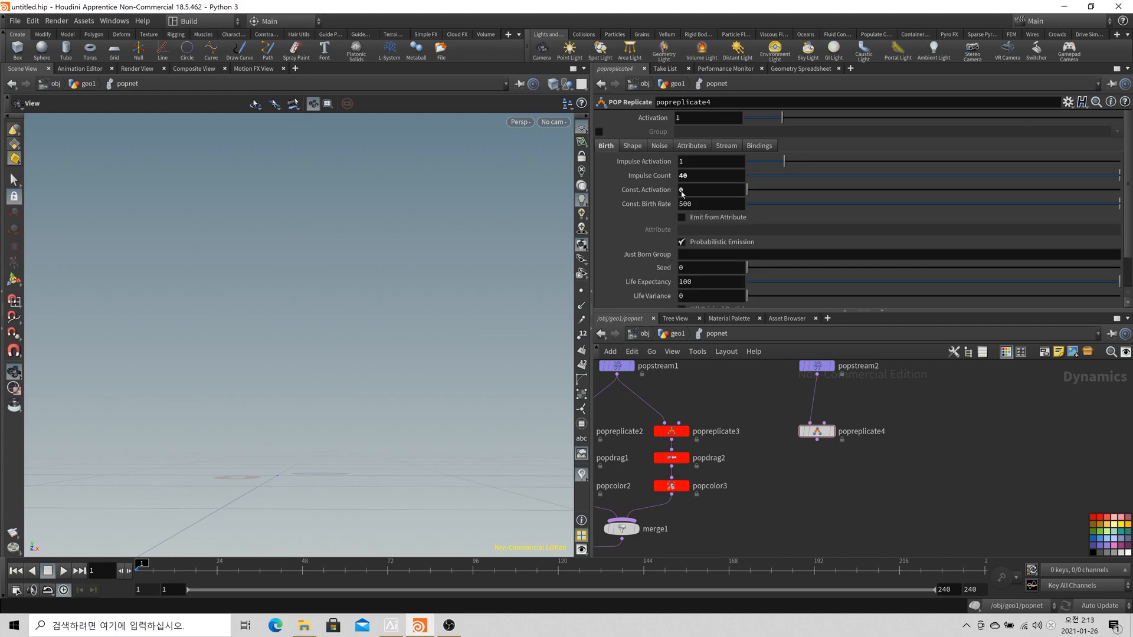
{"action": "scroll", "coordinate": [687, 295], "scroll_direction": "down", "scroll_amount": 1}
{"action": "left_click", "coordinate": [716, 251]}
{"action": "type", "text": "2"}
{"action": "key", "text": "Tab"}
{"action": "type", "text": "1"}
{"action": "key", "text": "Tab"}
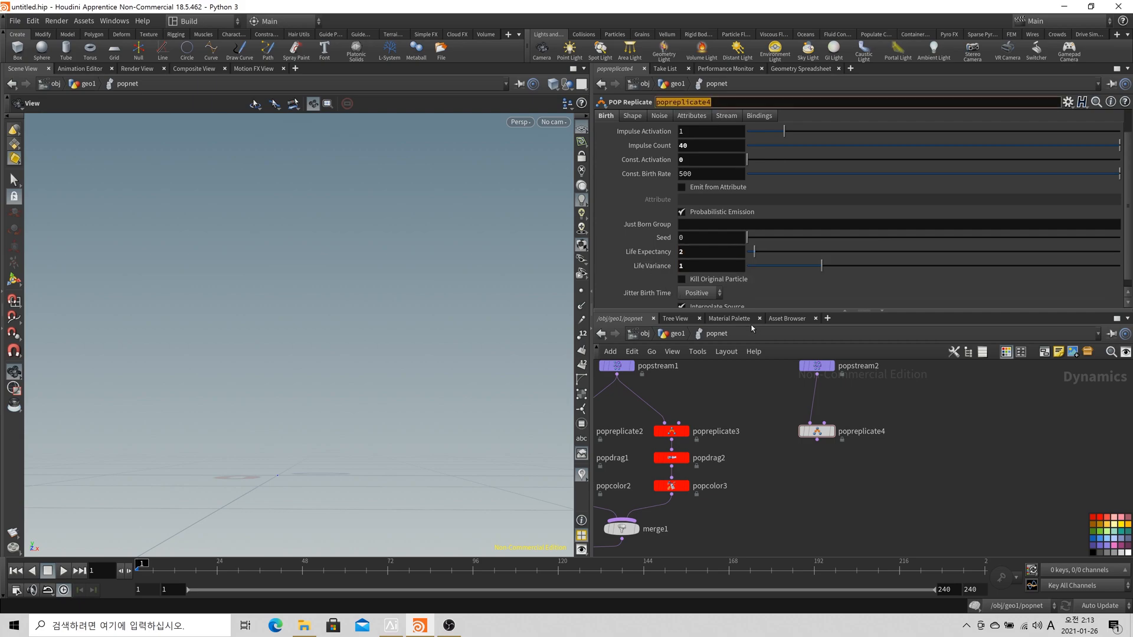
{"action": "scroll", "coordinate": [771, 229], "scroll_direction": "up", "scroll_amount": 1}
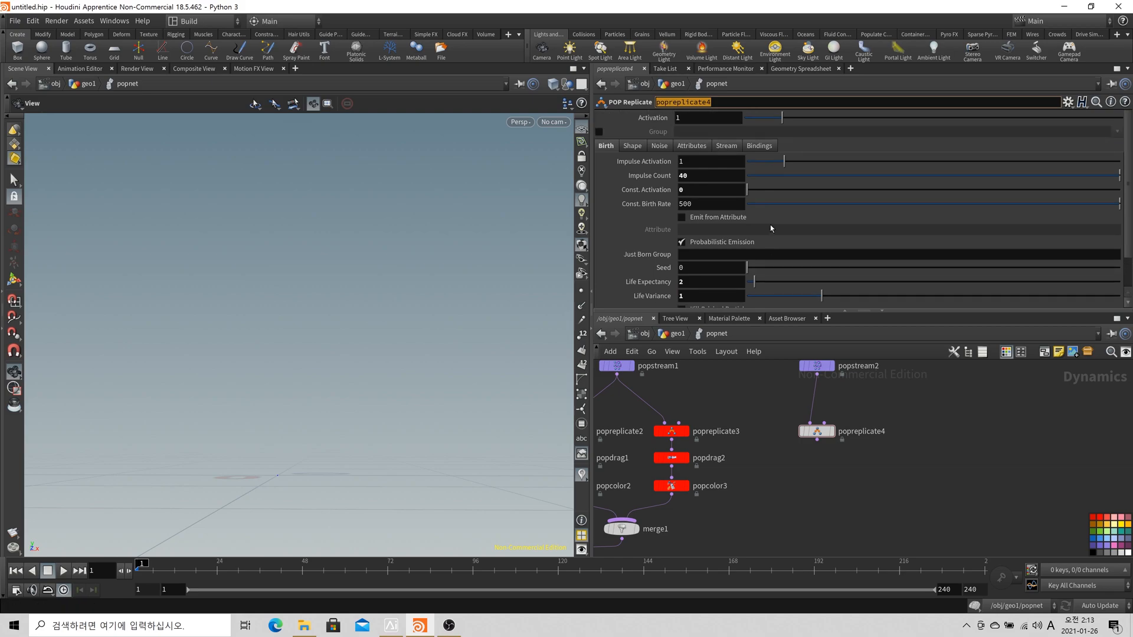
Switch popreplicate4's initial velocity to Set initial velocity, with a variance of 5 on all three axes
{"action": "left_click", "coordinate": [695, 147]}
{"action": "left_click", "coordinate": [709, 175]}
{"action": "left_click", "coordinate": [720, 216]}
{"action": "left_click_drag", "start_coordinate": [694, 230], "coordinate": [633, 237]}
{"action": "type", "text": "5"}
{"action": "key", "text": "Tab"}
{"action": "type", "text": "5"}
{"action": "key", "text": "Tab"}
{"action": "type", "text": "5"}
{"action": "key", "text": "Tab"}
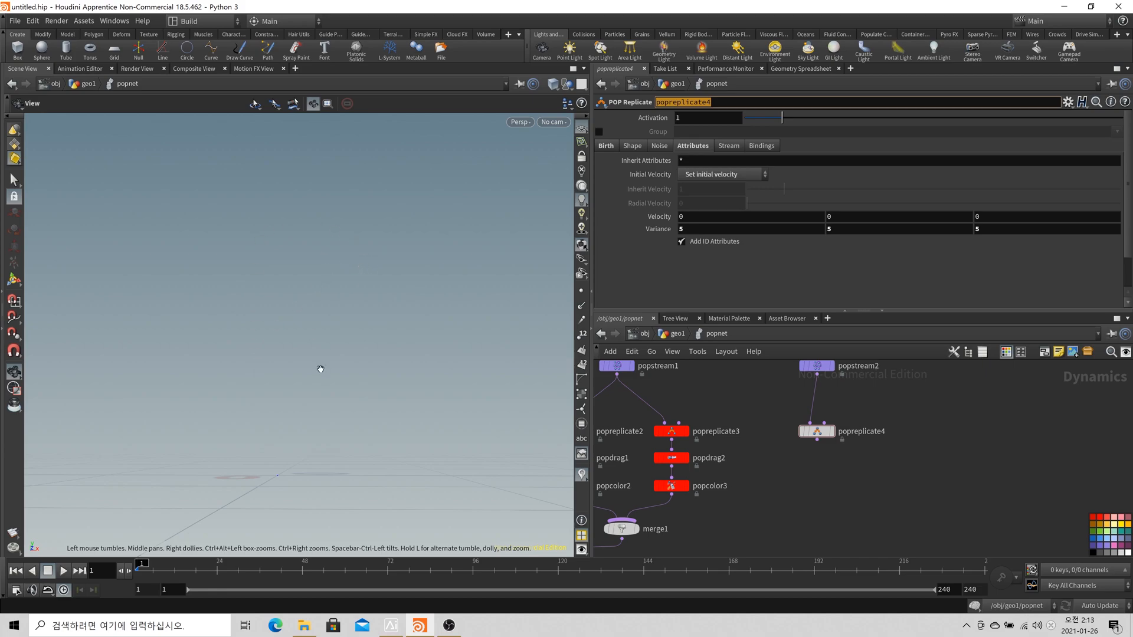
Add a POP Force node wired below popreplicate4 and set its Y force to -1
{"action": "left_click_drag", "start_coordinate": [819, 434], "coordinate": [819, 440]}
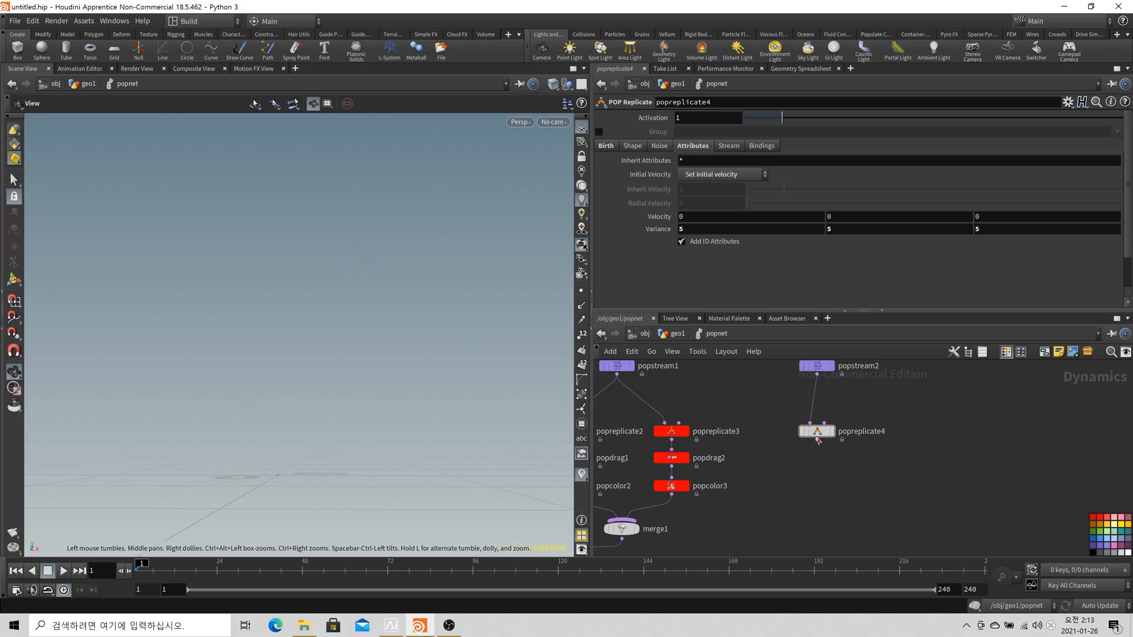
{"action": "left_click", "coordinate": [609, 147]}
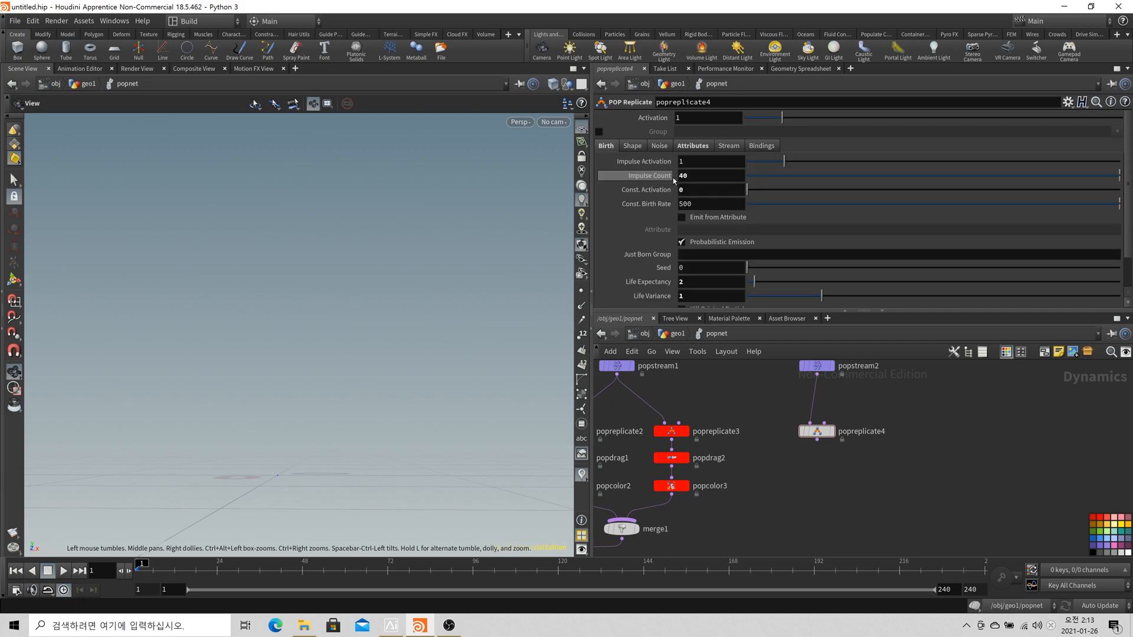
{"action": "key", "text": "Tab"}
{"action": "type", "text": "popdrag"}
{"action": "key", "text": "Return"}
{"action": "left_click", "coordinate": [823, 477]}
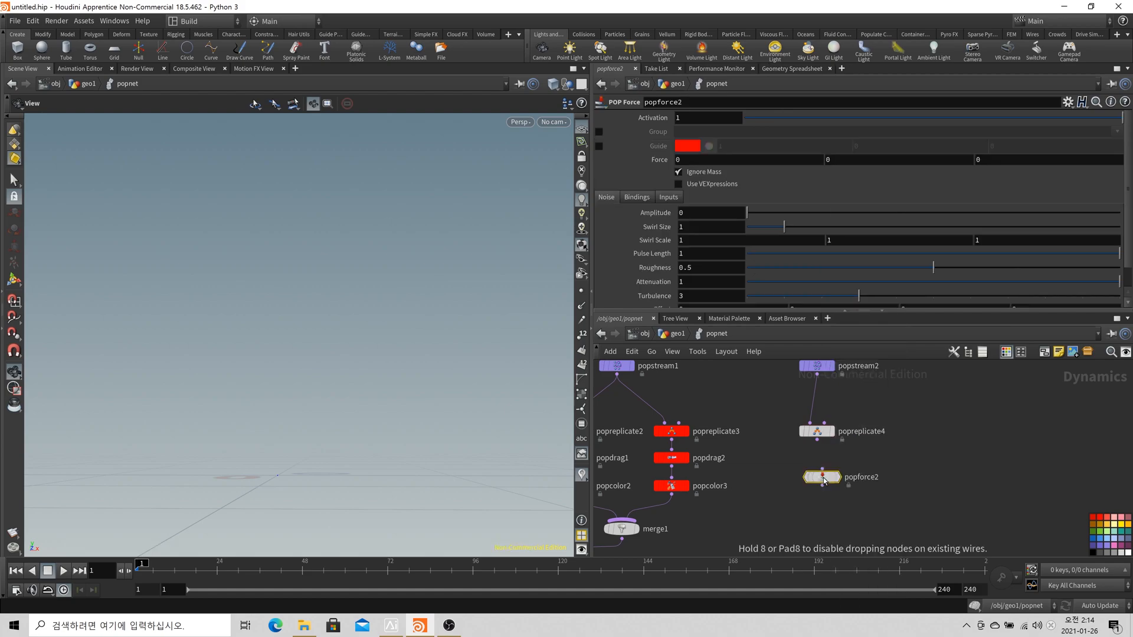
{"action": "left_click_drag", "start_coordinate": [822, 477], "coordinate": [817, 471]}
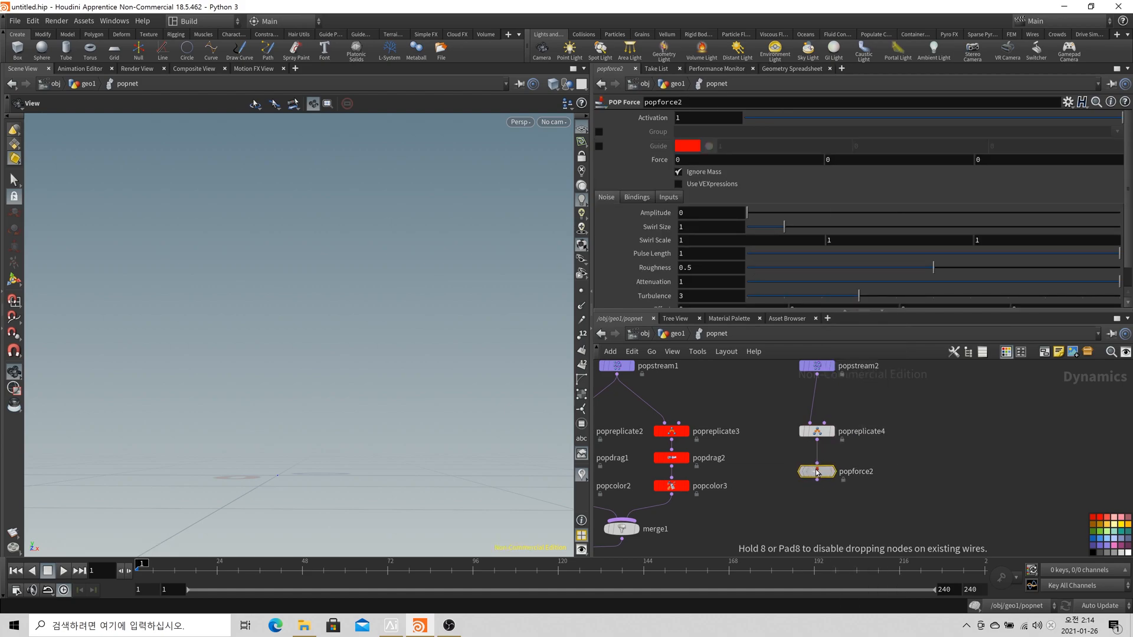
{"action": "type", "text": "-1"}
{"action": "key", "text": "Return"}
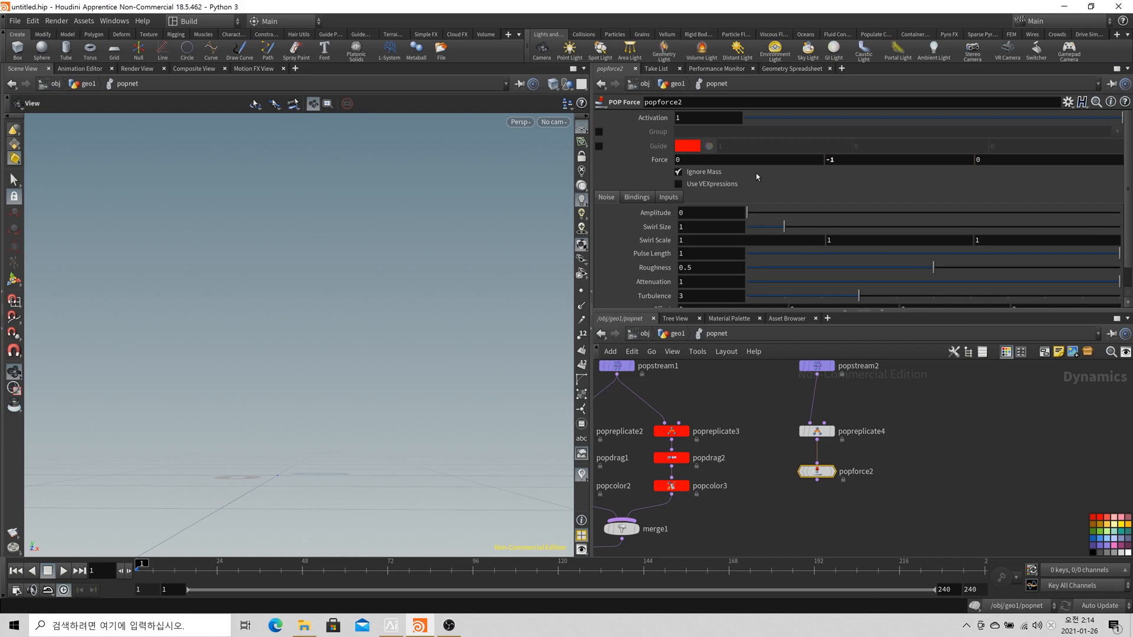
Add a POP Drag node below popforce2 and set its air resistance to 0.2
{"action": "key", "text": "Tab"}
{"action": "type", "text": "popdra"}
{"action": "key", "text": "Return"}
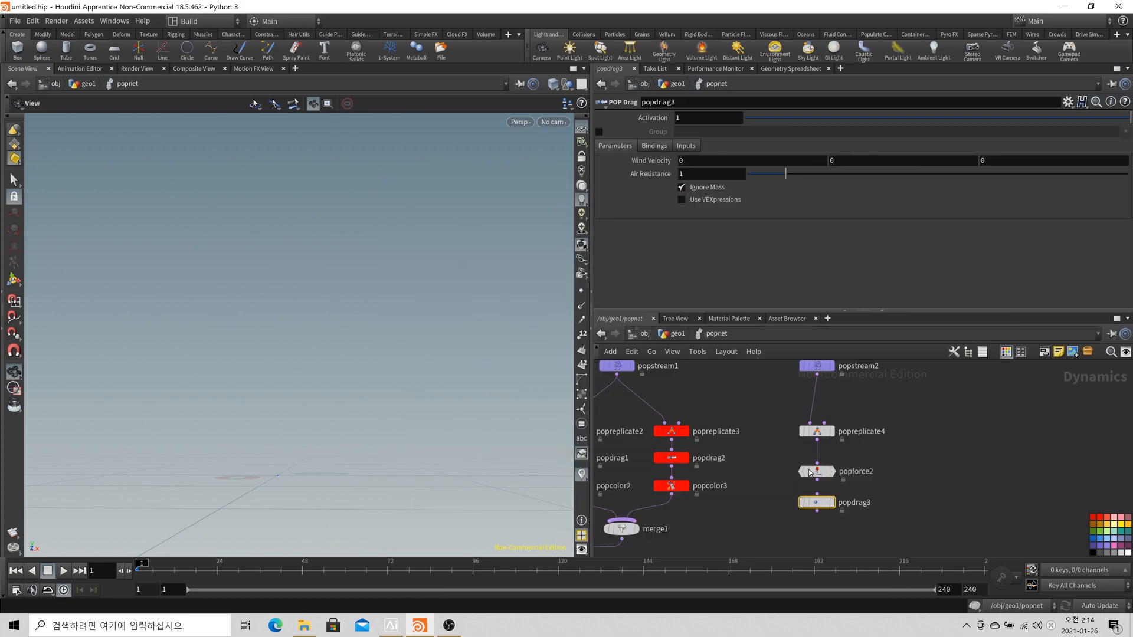
{"action": "left_click", "coordinate": [831, 503]}
{"action": "double_click", "coordinate": [709, 178]}
{"action": "type", "text": "0.2"}
{"action": "key", "text": "Return"}
Duplicate popcolor3 and wire the copy below popdrag3 in the new burst branch
{"action": "scroll", "coordinate": [763, 454], "scroll_direction": "down", "scroll_amount": 2}
{"action": "middle_click_drag", "start_coordinate": [695, 496], "coordinate": [718, 474]}
{"action": "scroll", "coordinate": [719, 474], "scroll_direction": "up", "scroll_amount": 1}
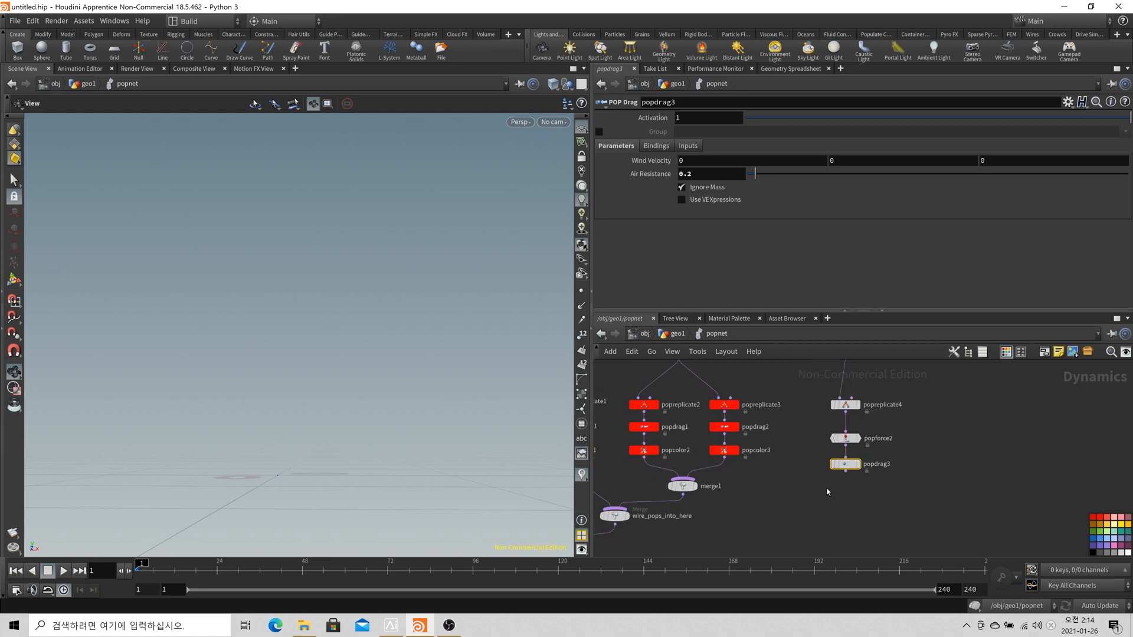
{"action": "left_click_drag", "start_coordinate": [778, 471], "coordinate": [711, 447]}
{"action": "key", "text": "ctrl+c"}
{"action": "key", "text": "ctrl+v"}
{"action": "scroll", "coordinate": [857, 493], "scroll_direction": "up", "scroll_amount": 2}
{"action": "left_click", "coordinate": [846, 470]}
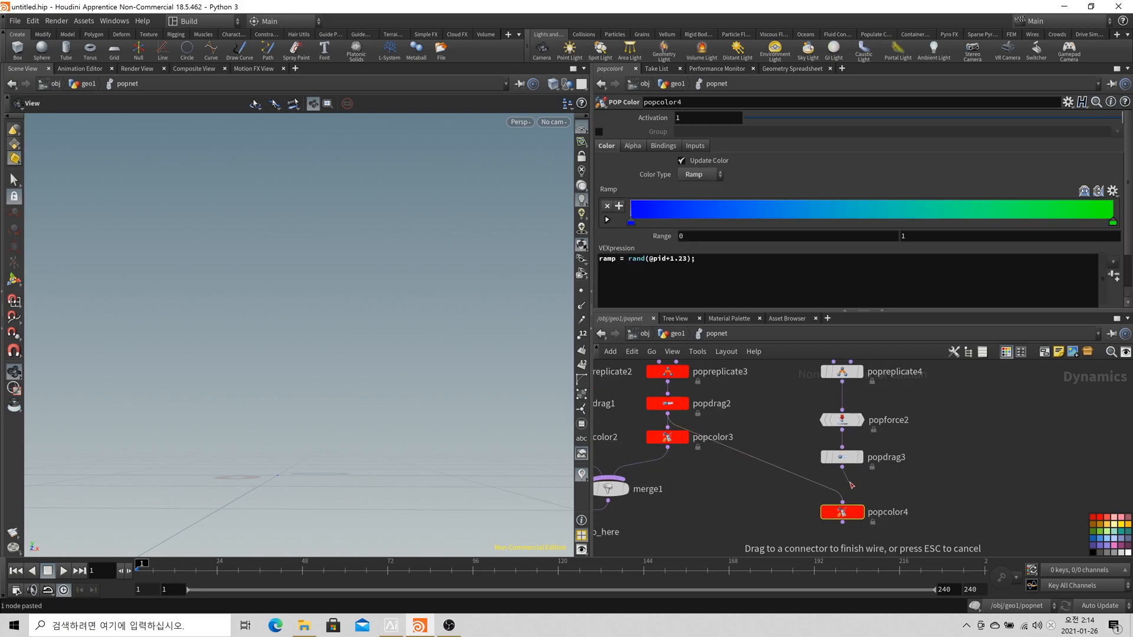
{"action": "left_click", "coordinate": [842, 505]}
{"action": "left_click_drag", "start_coordinate": [845, 516], "coordinate": [846, 505]}
{"action": "left_click", "coordinate": [673, 261]}
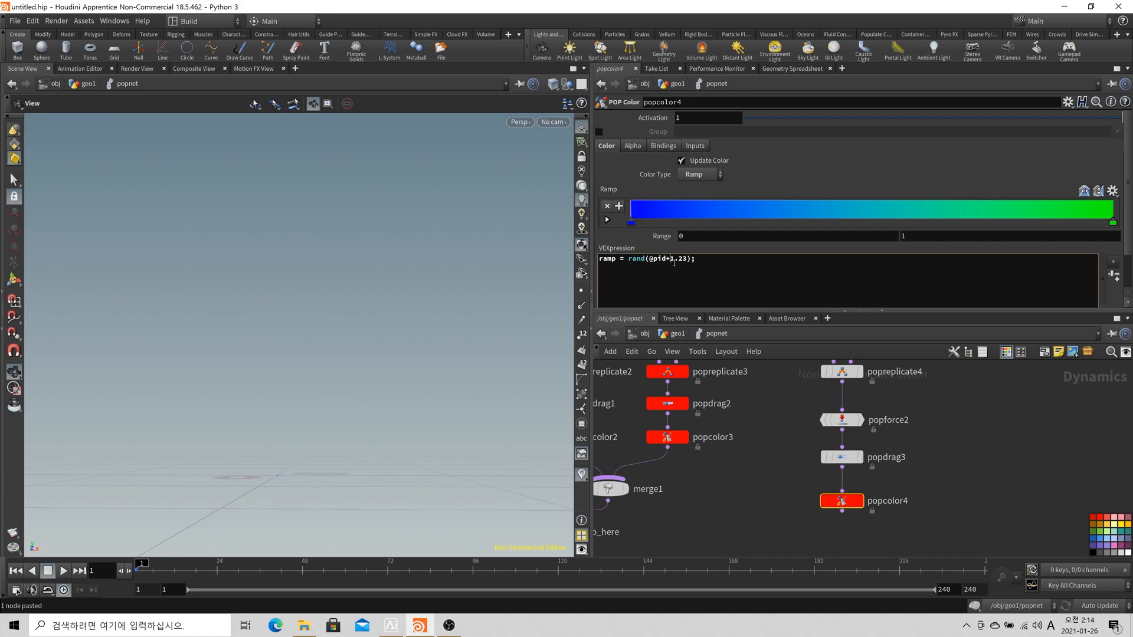
{"action": "type", "text": "1"}
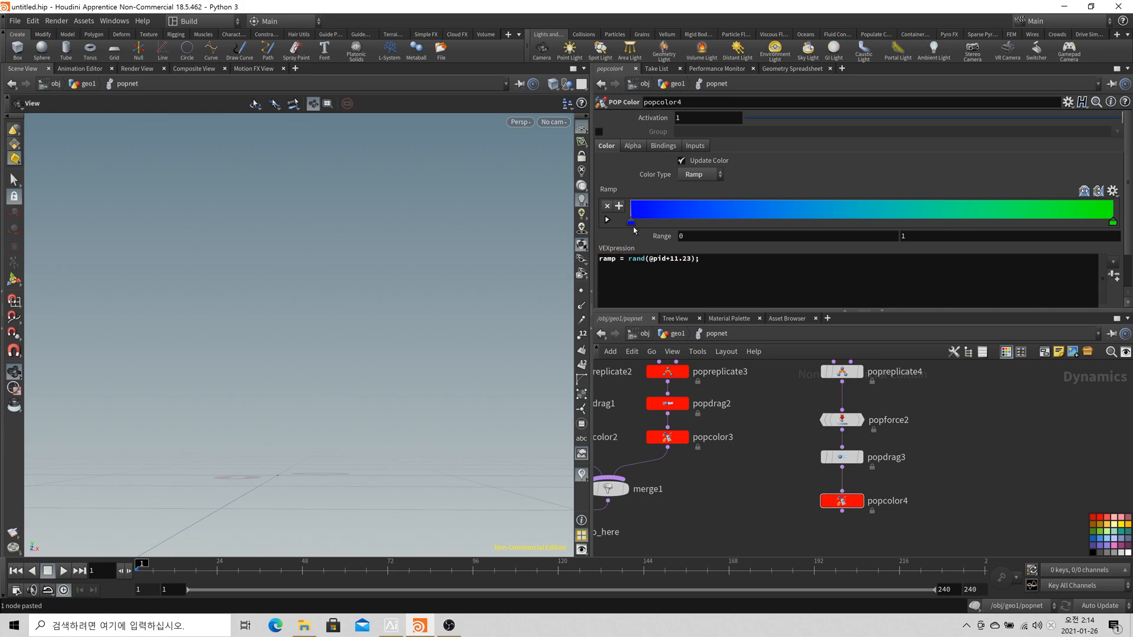
{"action": "double_click", "coordinate": [632, 225]}
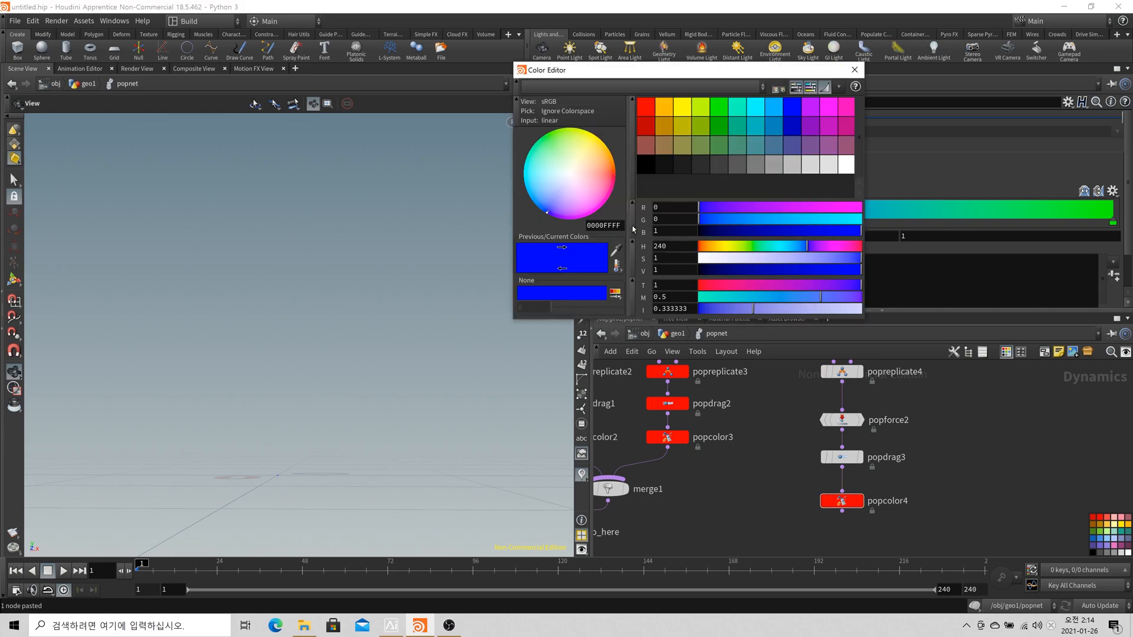
{"action": "left_click", "coordinate": [815, 108]}
{"action": "left_click", "coordinate": [855, 70]}
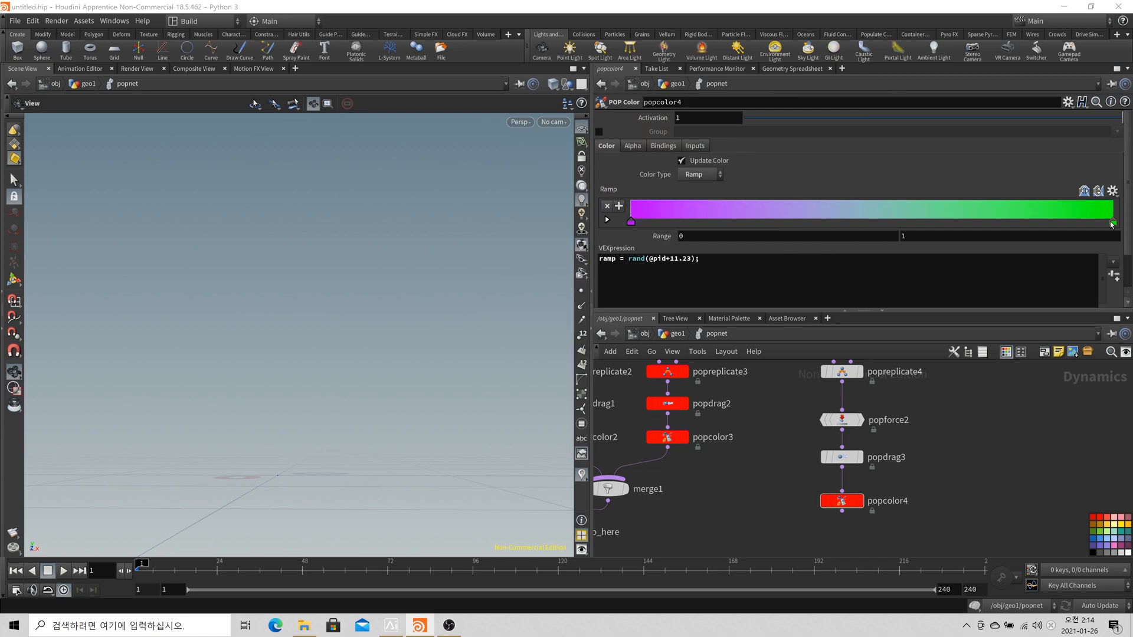
{"action": "double_click", "coordinate": [1112, 224]}
{"action": "left_click", "coordinate": [772, 112]}
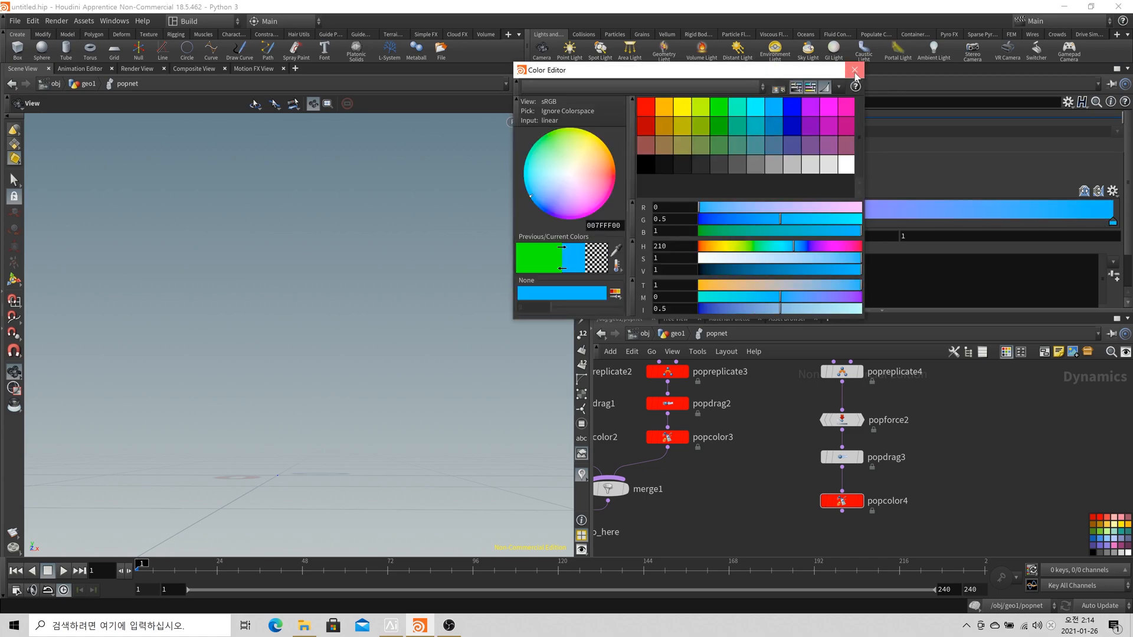
{"action": "left_click", "coordinate": [856, 70]}
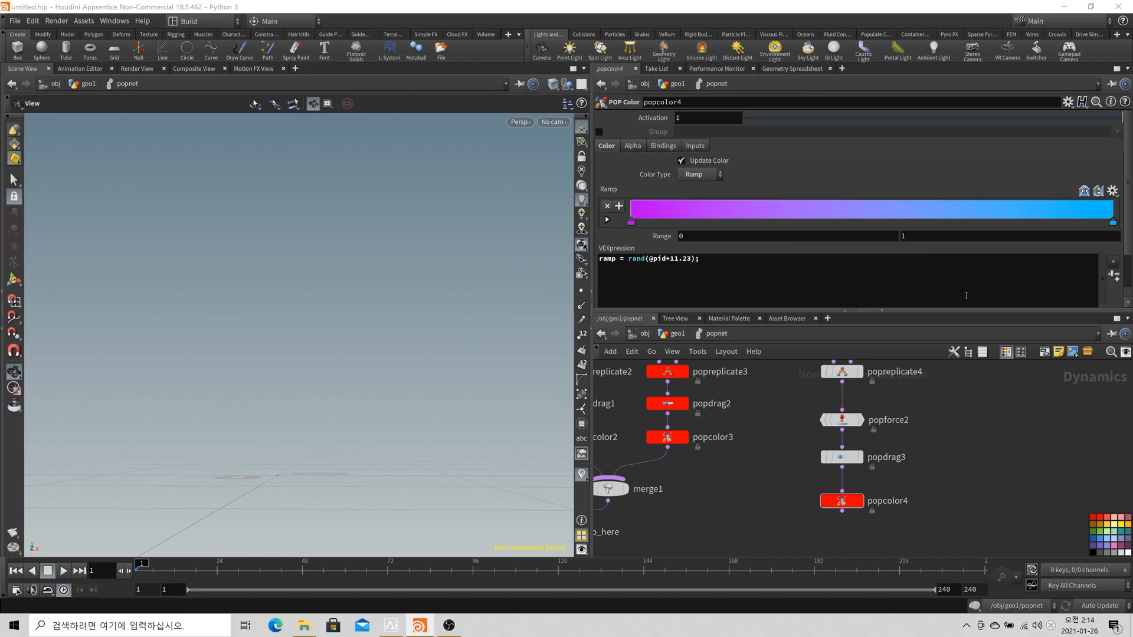
{"action": "scroll", "coordinate": [947, 467], "scroll_direction": "down", "scroll_amount": 2}
{"action": "scroll", "coordinate": [819, 490], "scroll_direction": "down", "scroll_amount": 2}
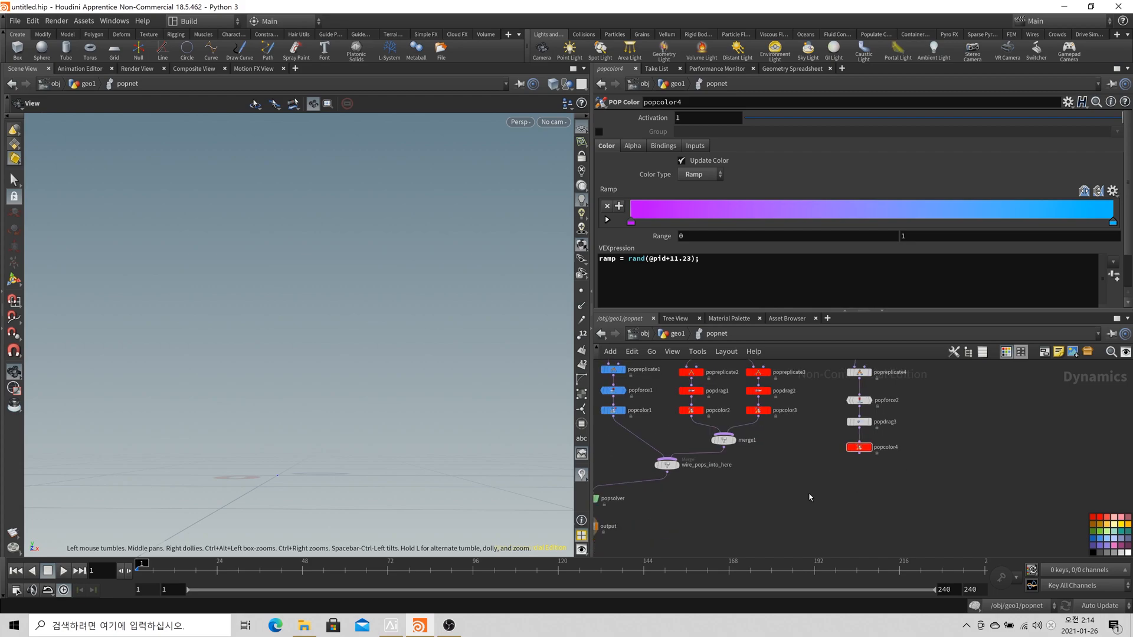
Add a POP Replicate node wired below popcolor4 in the popstream2 burst branch
{"action": "scroll", "coordinate": [819, 491], "scroll_direction": "down", "scroll_amount": 1}
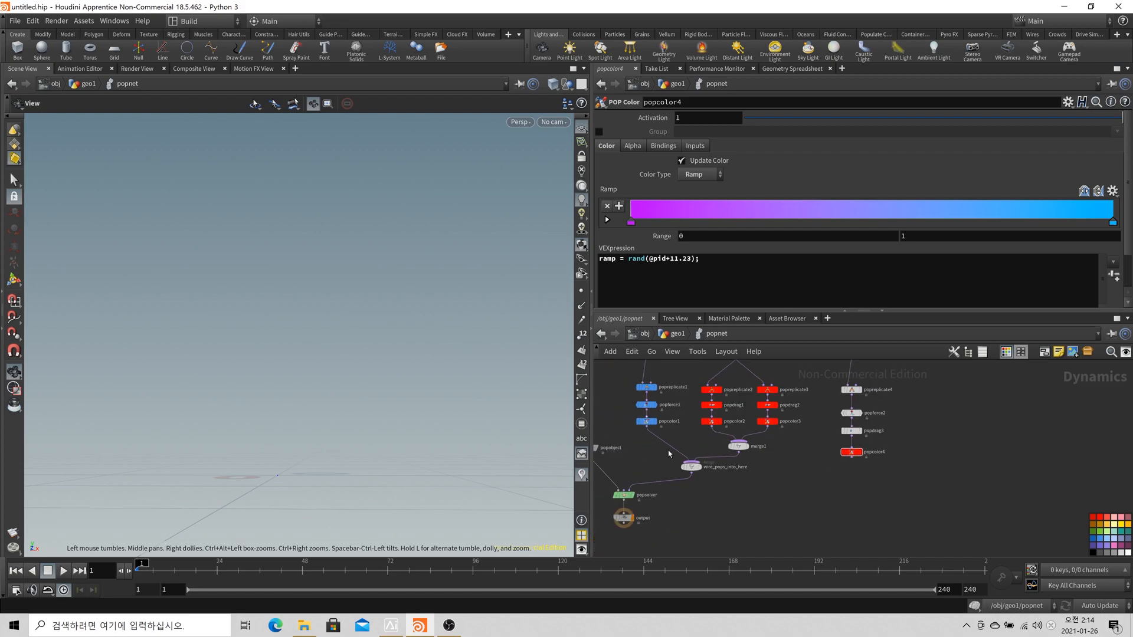
{"action": "scroll", "coordinate": [894, 499], "scroll_direction": "up", "scroll_amount": 3}
{"action": "key", "text": "Tab"}
{"action": "type", "text": "popre"}
{"action": "key", "text": "Return"}
{"action": "left_click", "coordinate": [823, 468]}
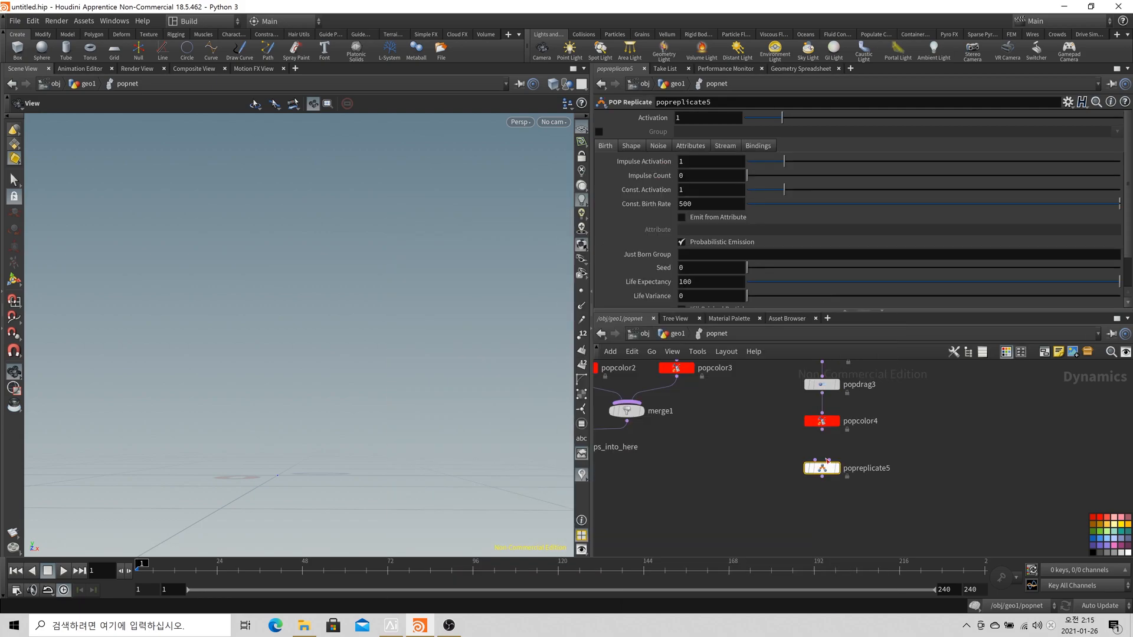
{"action": "mouse_move", "coordinate": [825, 471]}
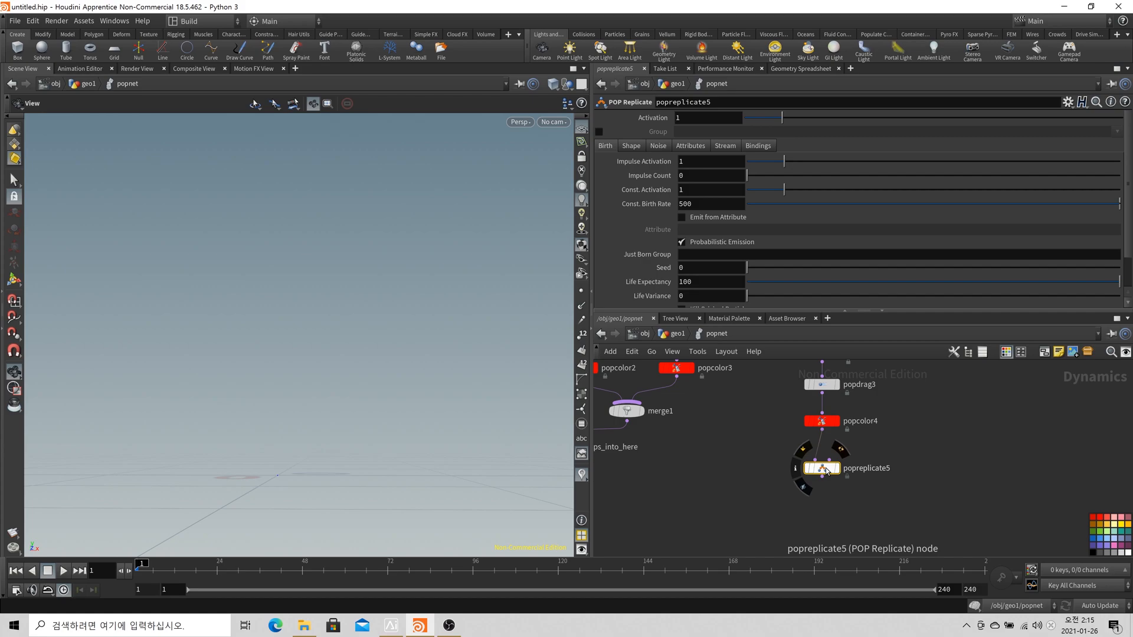
{"action": "left_click_drag", "start_coordinate": [827, 470], "coordinate": [826, 475]}
Set popreplicate5's constant activation to 0, impulse count to 10, life expectancy to 1 and life variance to 1
{"action": "left_click_drag", "start_coordinate": [781, 194], "coordinate": [701, 194]}
{"action": "left_click", "coordinate": [681, 176]}
{"action": "type", "text": "10"}
{"action": "key", "text": "Return"}
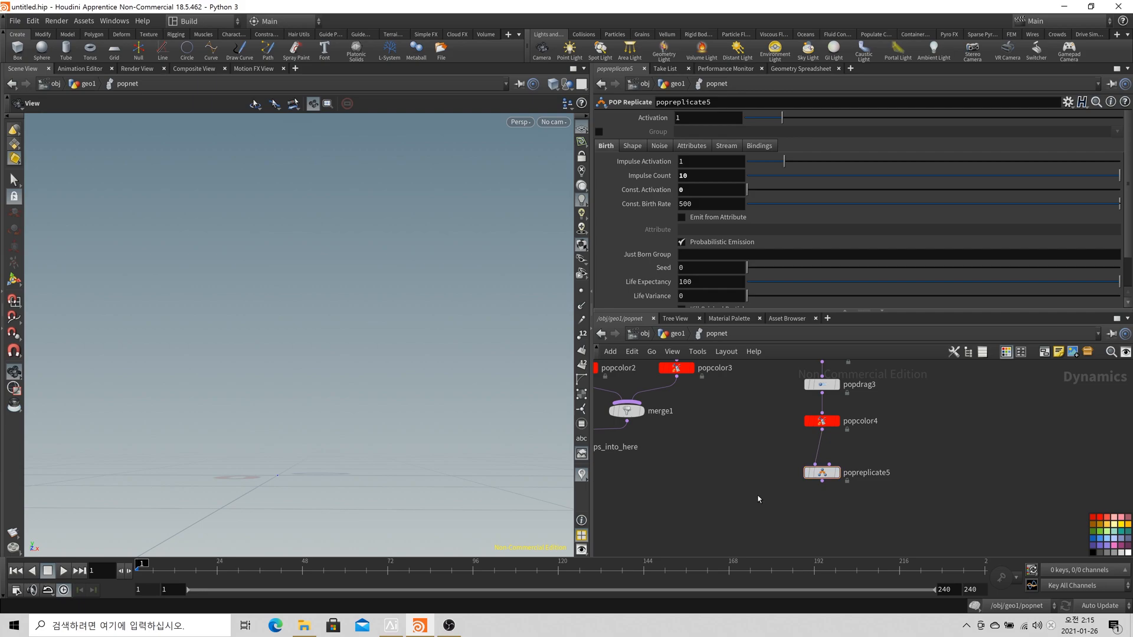
{"action": "left_click_drag", "start_coordinate": [713, 282], "coordinate": [667, 285]}
{"action": "type", "text": "1"}
{"action": "key", "text": "Tab"}
{"action": "type", "text": "1"}
{"action": "key", "text": "Return"}
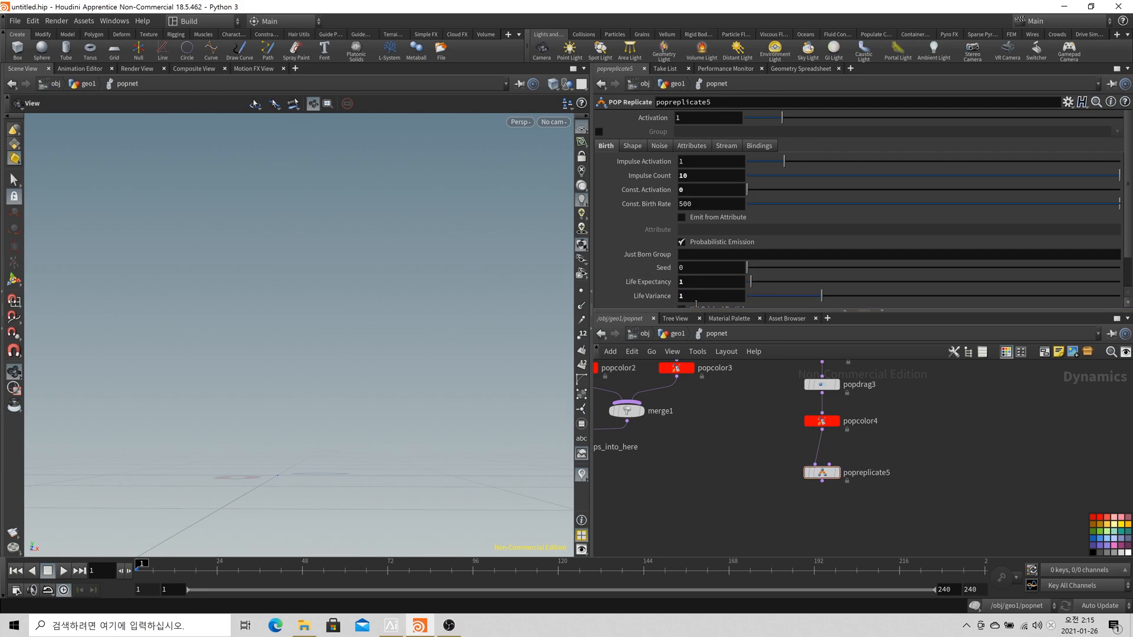
Make popreplicate5 emit from a Point shape, using Set initial velocity with a variance of 0.2 on all three axes
{"action": "left_click", "coordinate": [630, 148]}
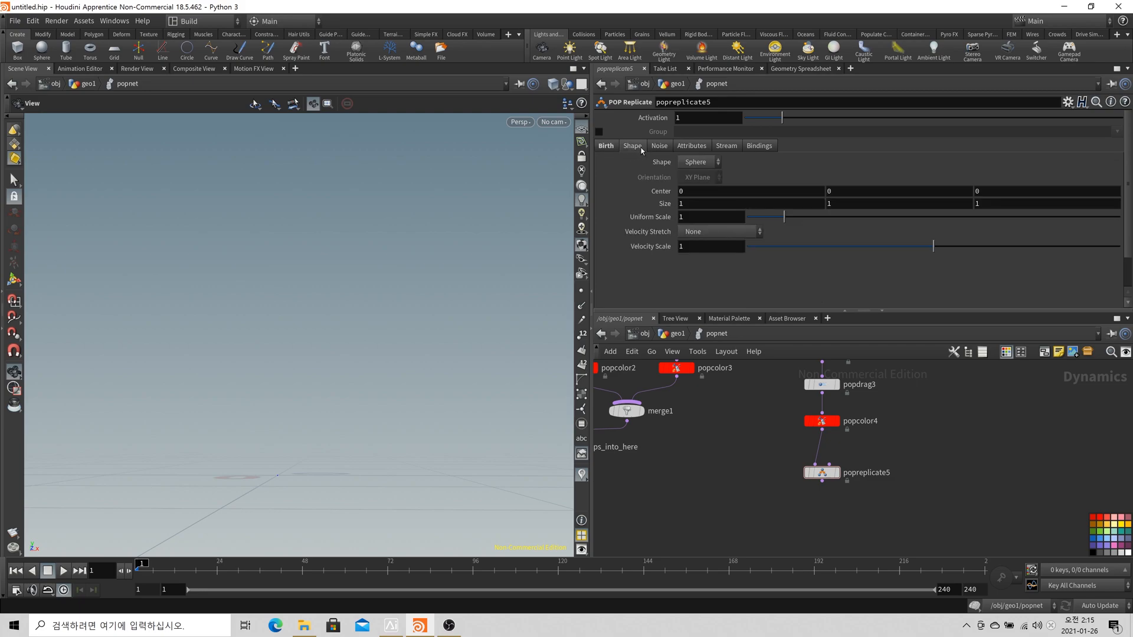
{"action": "left_click", "coordinate": [697, 161]}
{"action": "left_click", "coordinate": [700, 268]}
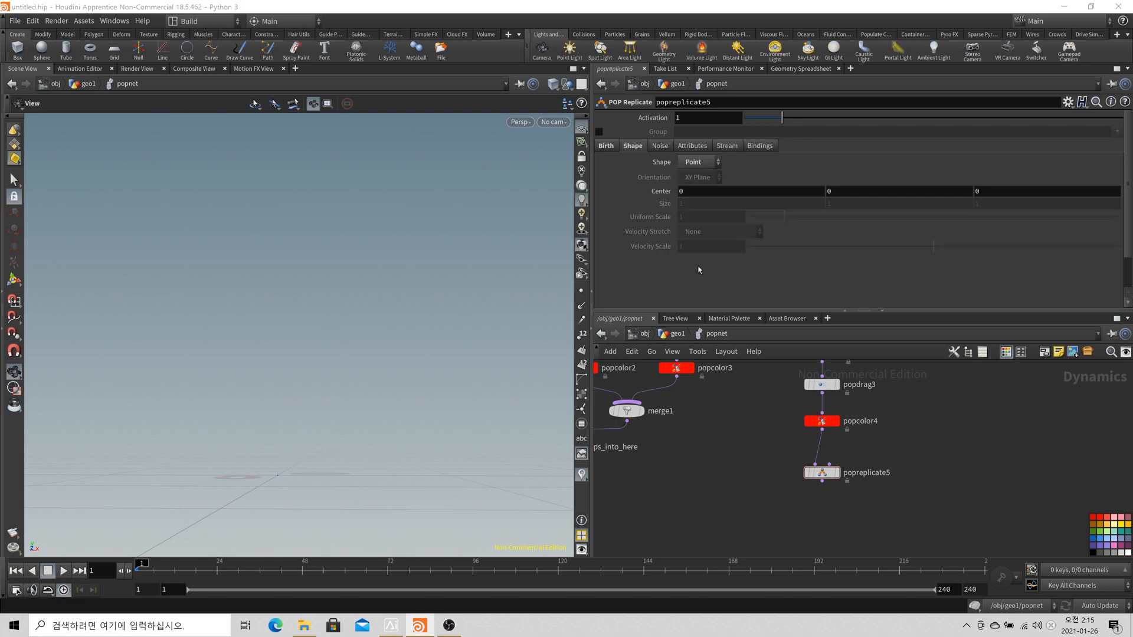
{"action": "left_click", "coordinate": [693, 148]}
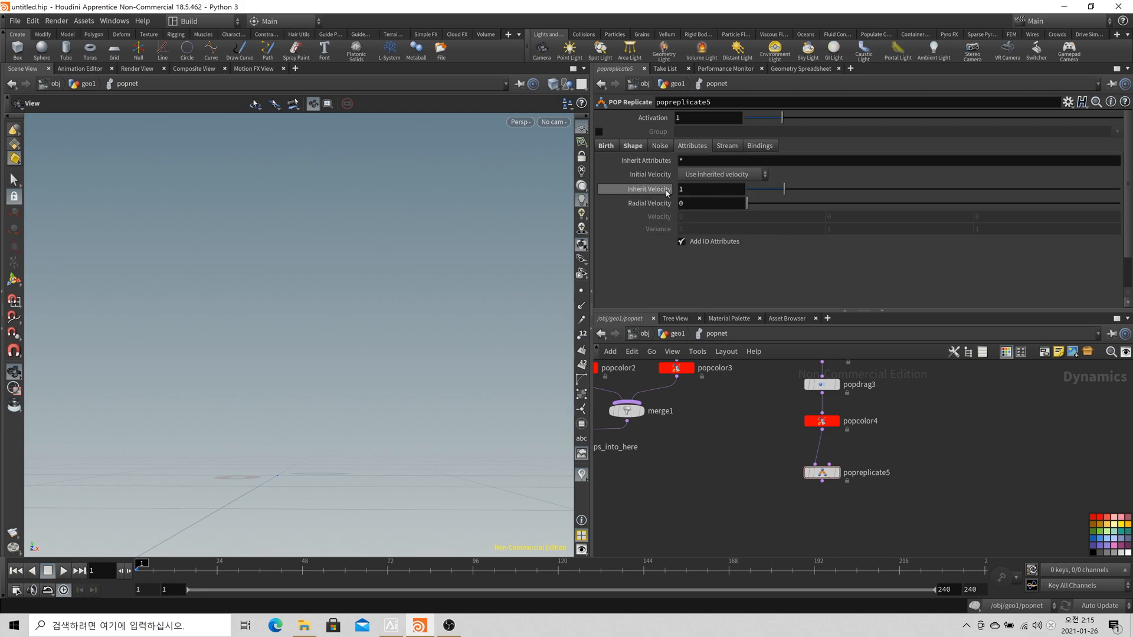
{"action": "left_click", "coordinate": [698, 175]}
{"action": "left_click", "coordinate": [698, 215]}
{"action": "middle_click_drag", "start_coordinate": [622, 227], "coordinate": [609, 224]}
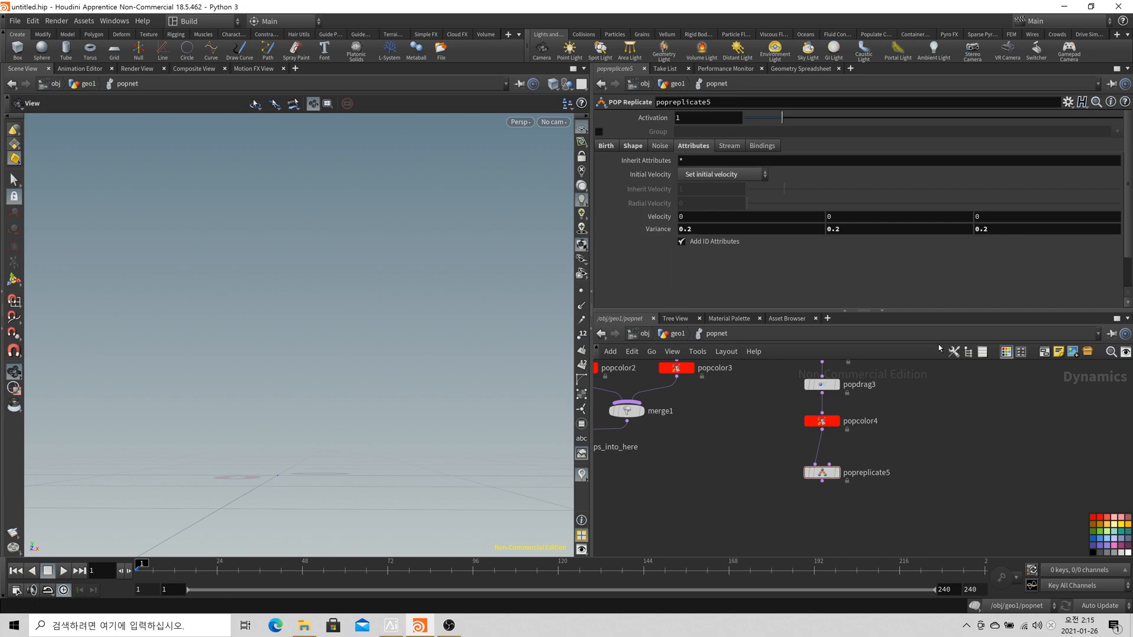
Reposition the wire_pops_into_here merge below merge1 and wire popreplicate5's output into it
{"action": "scroll", "coordinate": [894, 457], "scroll_direction": "down", "scroll_amount": 5}
{"action": "left_click_drag", "start_coordinate": [707, 437], "coordinate": [758, 482]}
{"action": "left_click", "coordinate": [867, 459]}
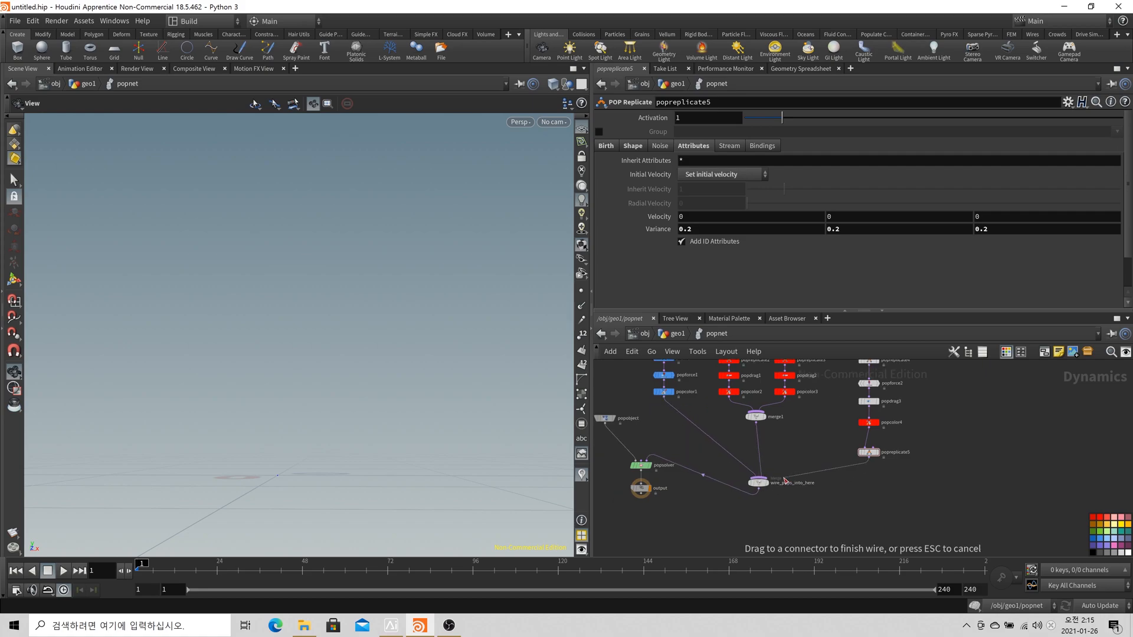
{"action": "left_click", "coordinate": [779, 478]}
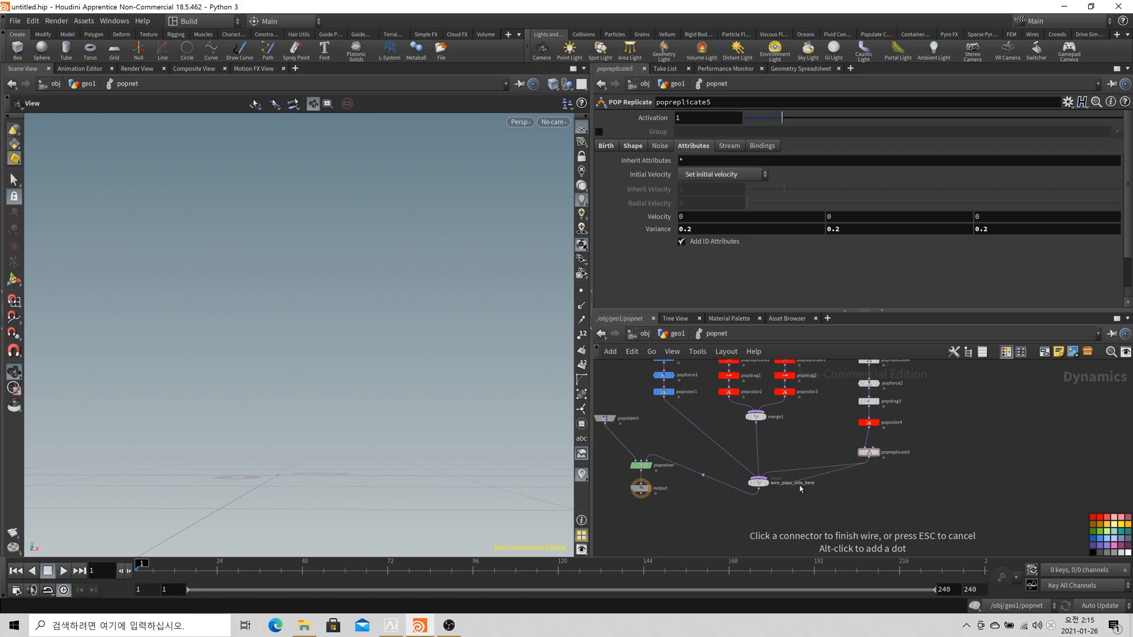
Play the simulation to examine the new trailing burst, checking popstream2's rule expression along the way
{"action": "left_click", "coordinate": [65, 571]}
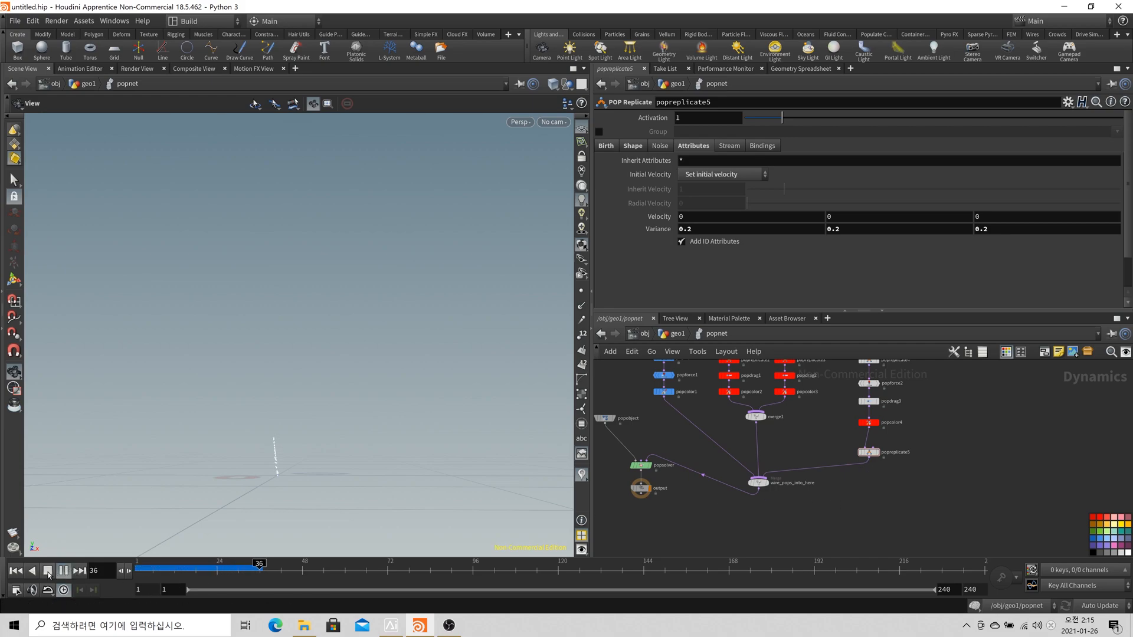
{"action": "left_click", "coordinate": [48, 571]}
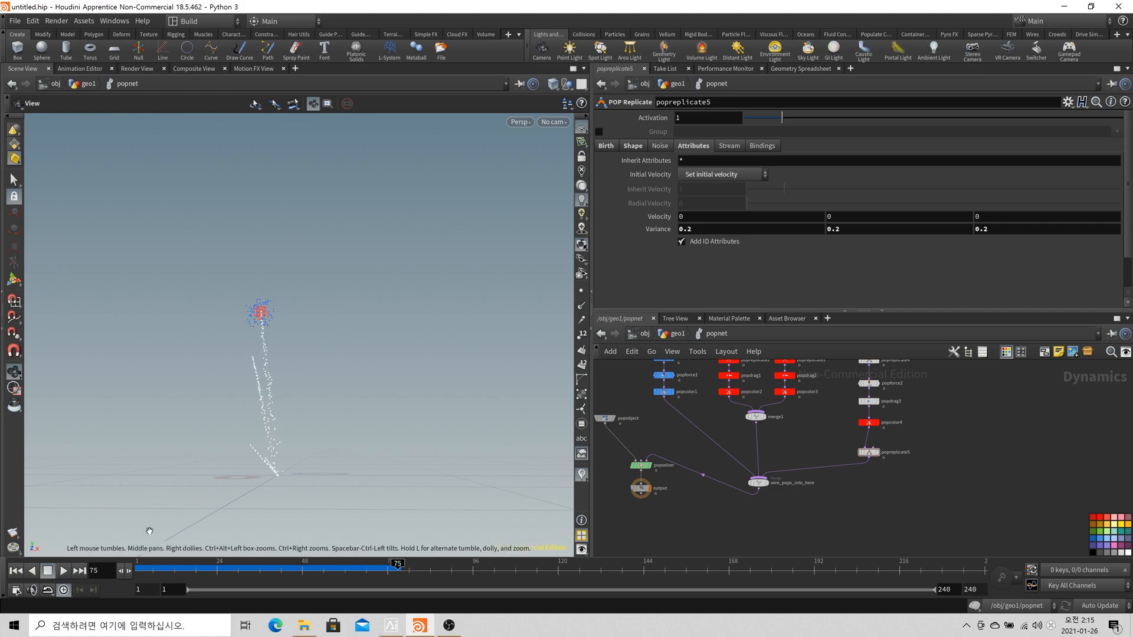
{"action": "middle_click_drag", "start_coordinate": [994, 432], "coordinate": [939, 512]}
{"action": "left_click", "coordinate": [814, 402]}
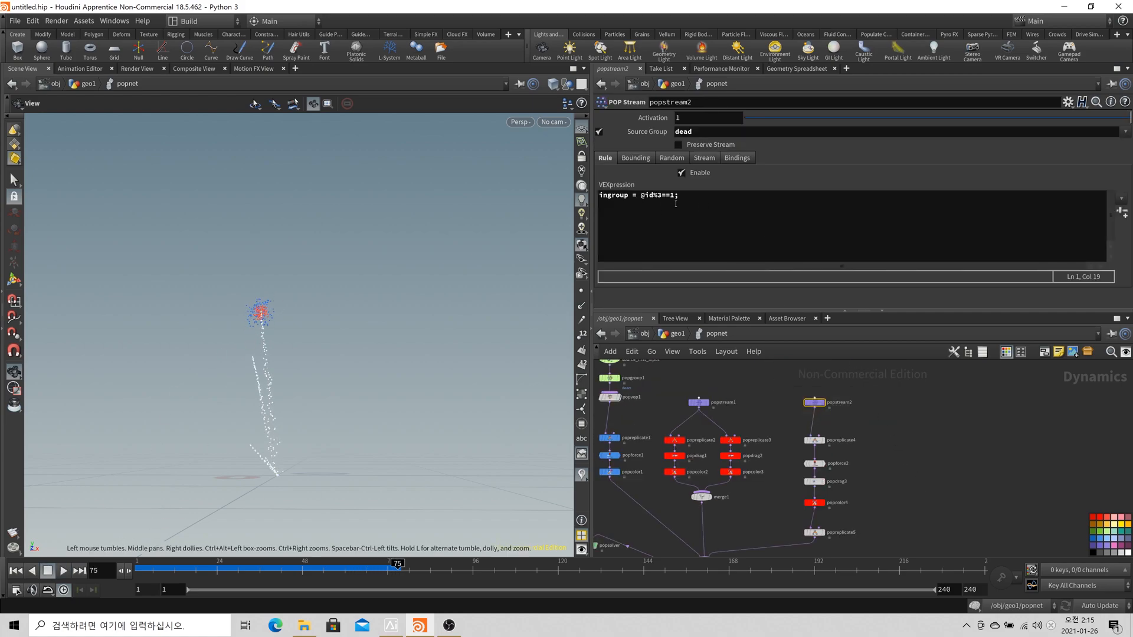
{"action": "left_click", "coordinate": [63, 571]}
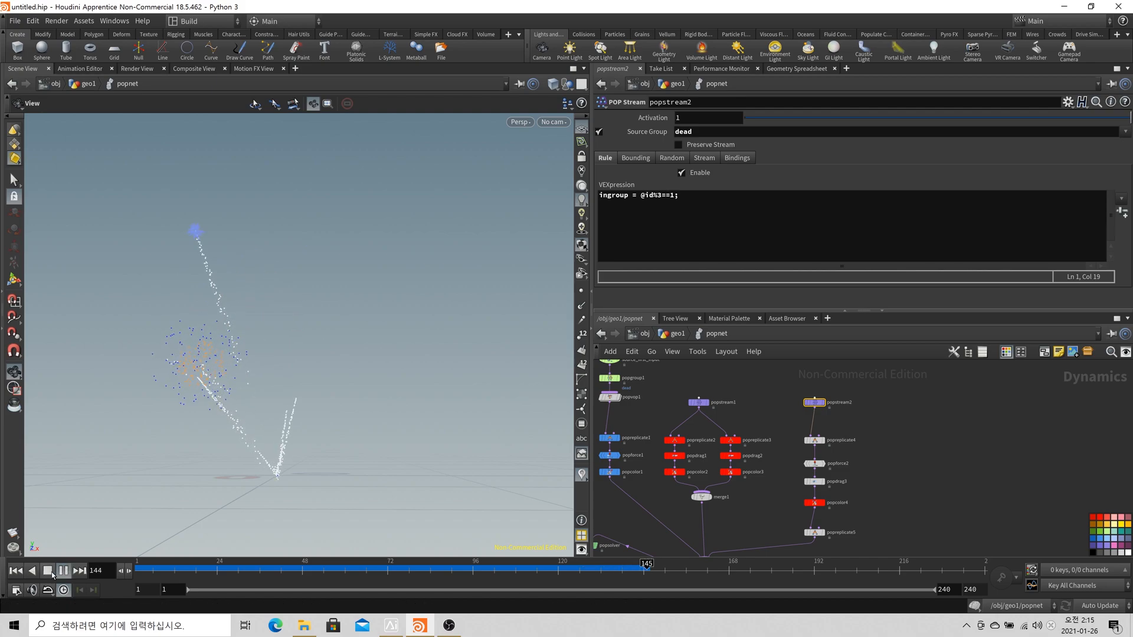
{"action": "left_click", "coordinate": [48, 571]}
{"action": "left_click_drag", "start_coordinate": [230, 218], "coordinate": [295, 295]}
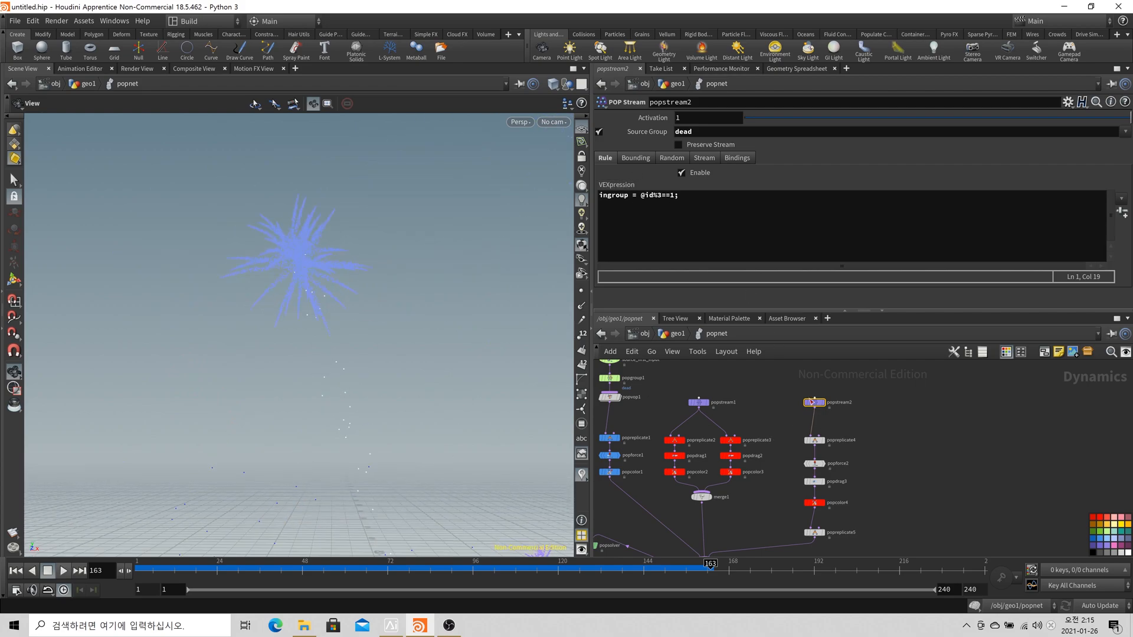
Review the settings of popreplicate4, popdrag3, popcolor4 and popreplicate5, and continue playback to examine the trails
{"action": "left_click", "coordinate": [815, 440]}
{"action": "left_click", "coordinate": [632, 146]}
{"action": "left_click", "coordinate": [606, 146]}
{"action": "scroll", "coordinate": [850, 487], "scroll_direction": "up", "scroll_amount": 3}
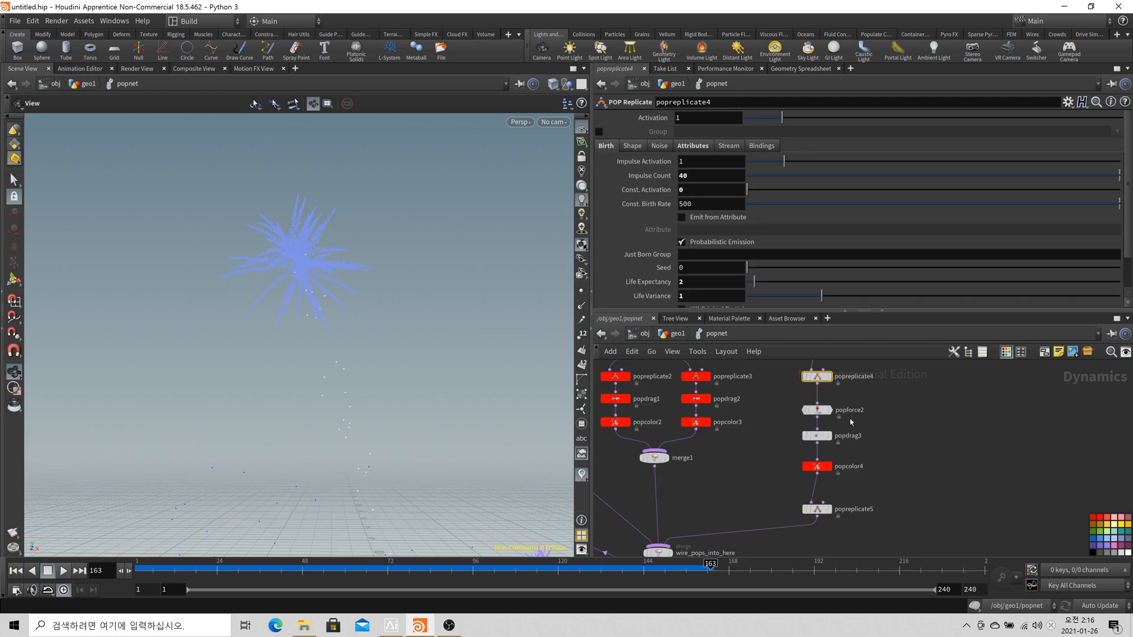
{"action": "left_click", "coordinate": [817, 435]}
{"action": "left_click", "coordinate": [817, 466]}
{"action": "left_click", "coordinate": [817, 509]}
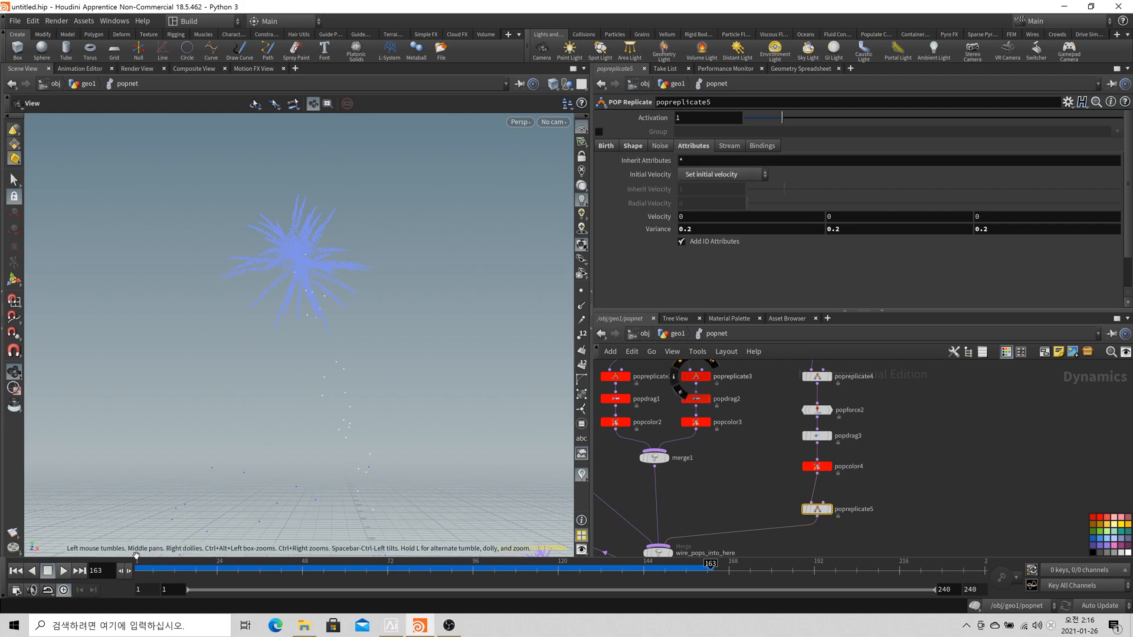
{"action": "left_click", "coordinate": [64, 571]}
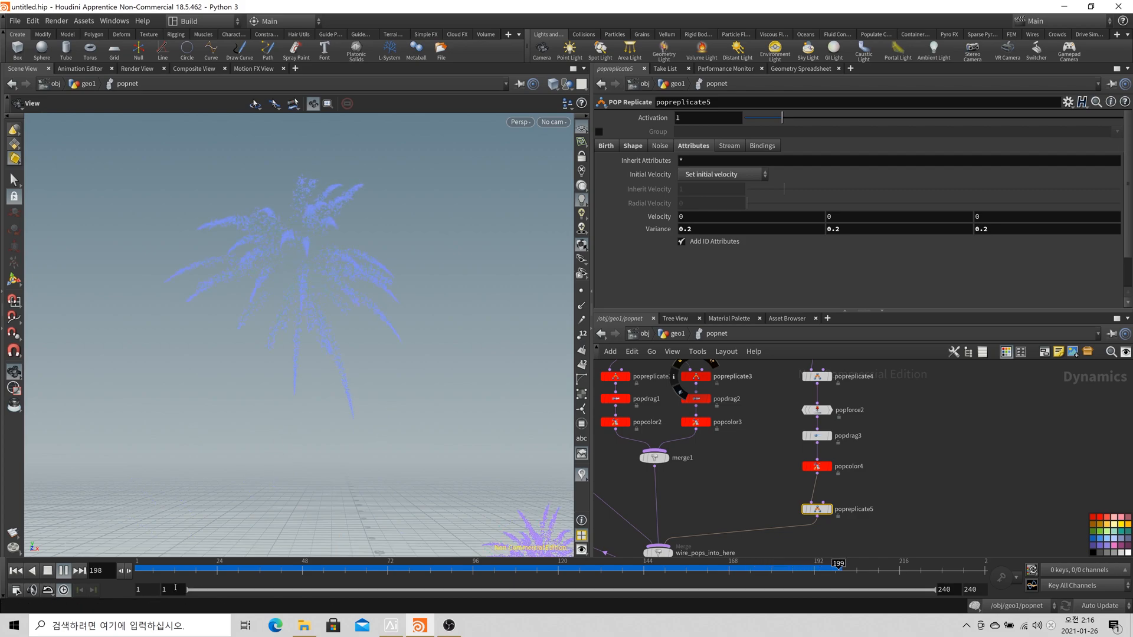
{"action": "left_click", "coordinate": [63, 570]}
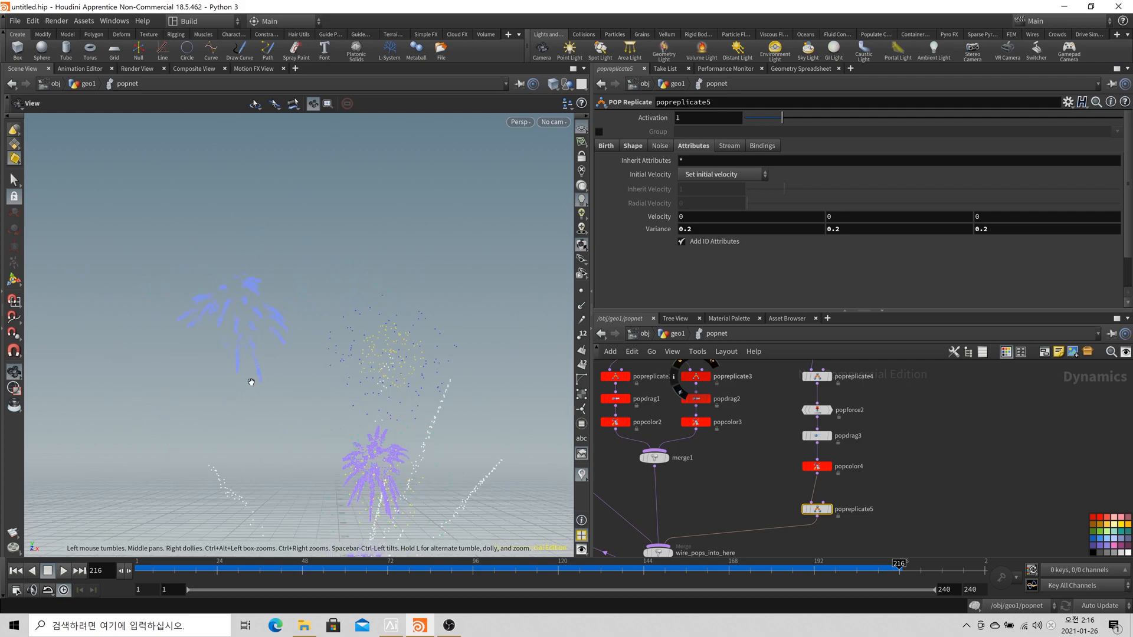
Add a POP Force node between popreplicate5 and the wire_pops_into_here merge
{"action": "middle_click_drag", "start_coordinate": [847, 537], "coordinate": [845, 493]}
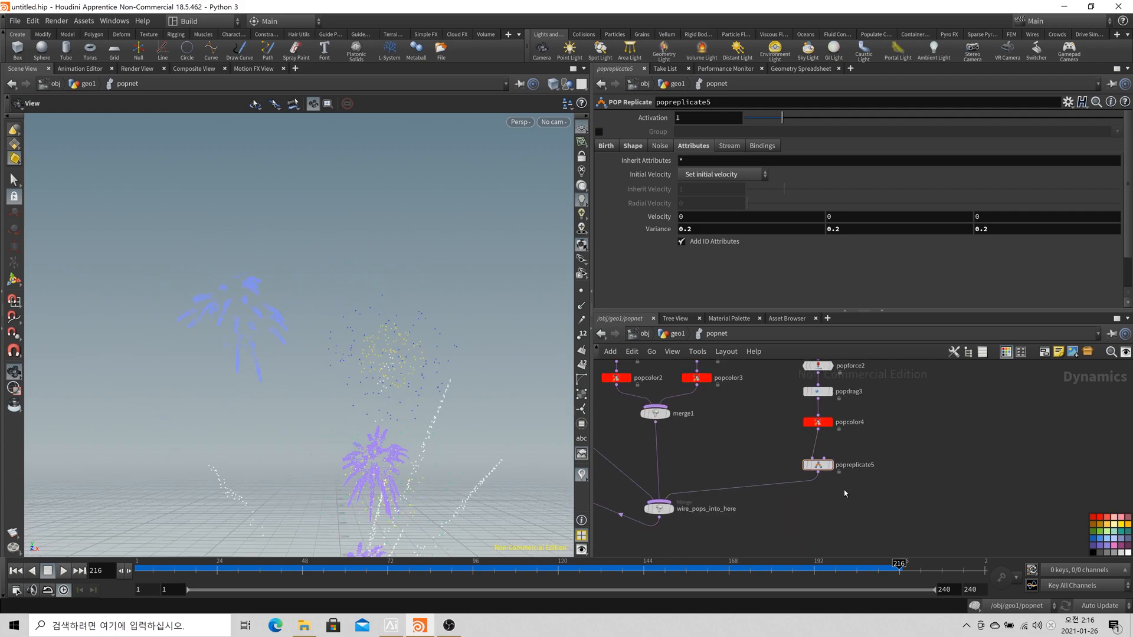
{"action": "key", "text": "Tab"}
{"action": "type", "text": "popcolor"}
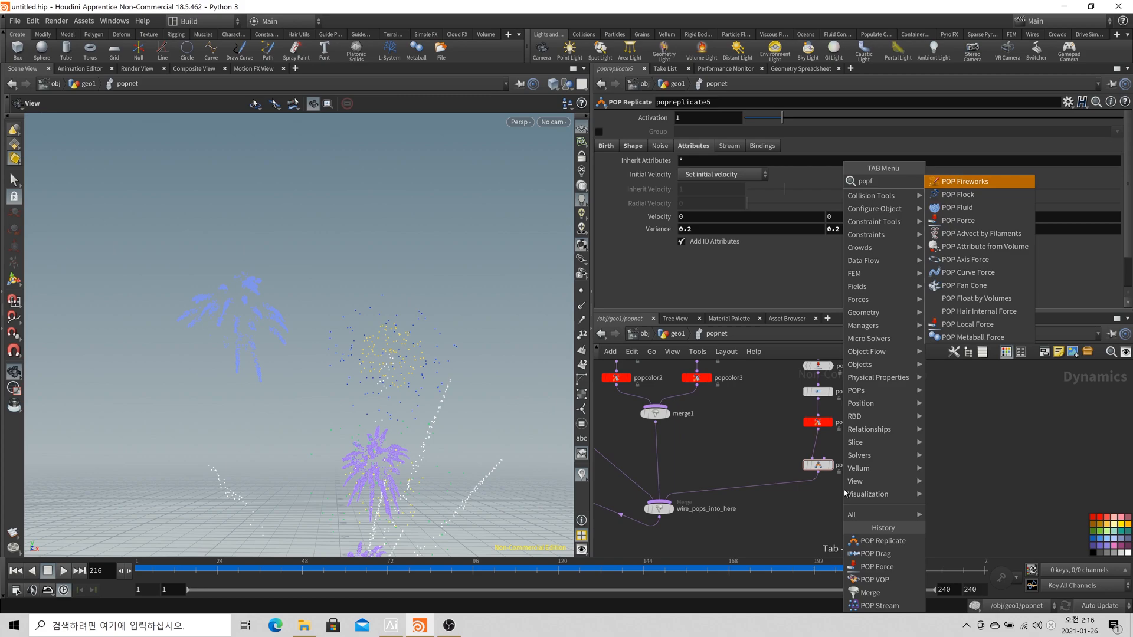
{"action": "key", "text": "Return"}
{"action": "left_click", "coordinate": [844, 490]}
{"action": "left_click_drag", "start_coordinate": [844, 491], "coordinate": [818, 492]}
Set popforce3's noise amplitude to 0.1 and swirl size to 2
{"action": "left_click", "coordinate": [704, 215]}
{"action": "key", "text": "Return"}
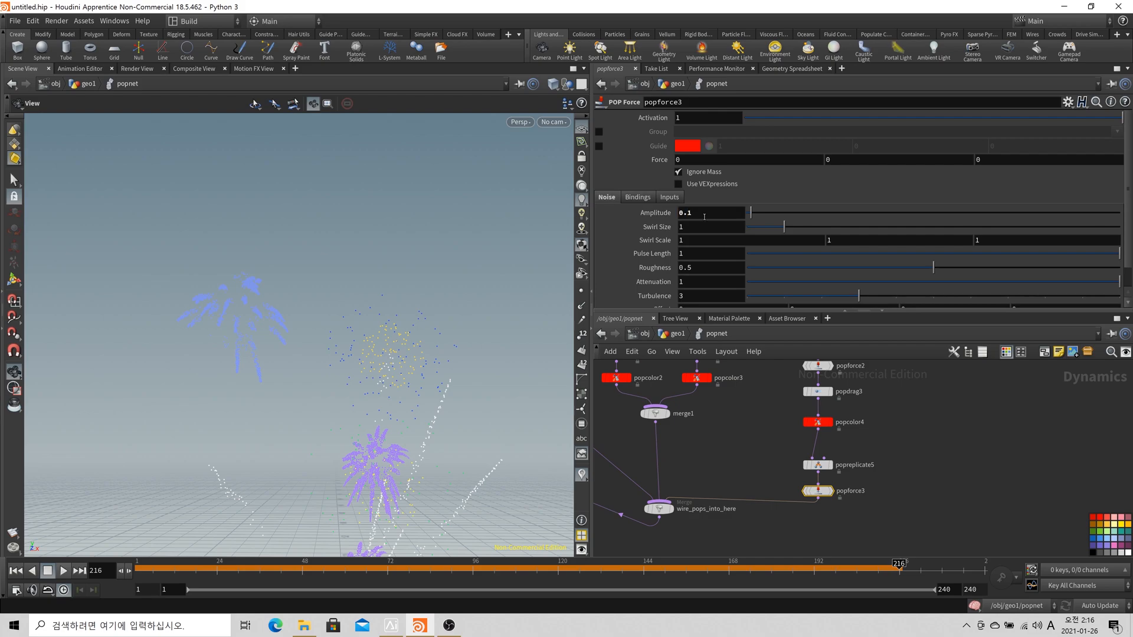
{"action": "type", "text": "2"}
{"action": "key", "text": "Return"}
Replay the simulation from the first frame to examine the bursts with the trail noise
{"action": "scroll", "coordinate": [185, 405], "scroll_direction": "down", "scroll_amount": 8}
{"action": "left_click_drag", "start_coordinate": [185, 405], "coordinate": [177, 342]}
{"action": "scroll", "coordinate": [177, 342], "scroll_direction": "up", "scroll_amount": 5}
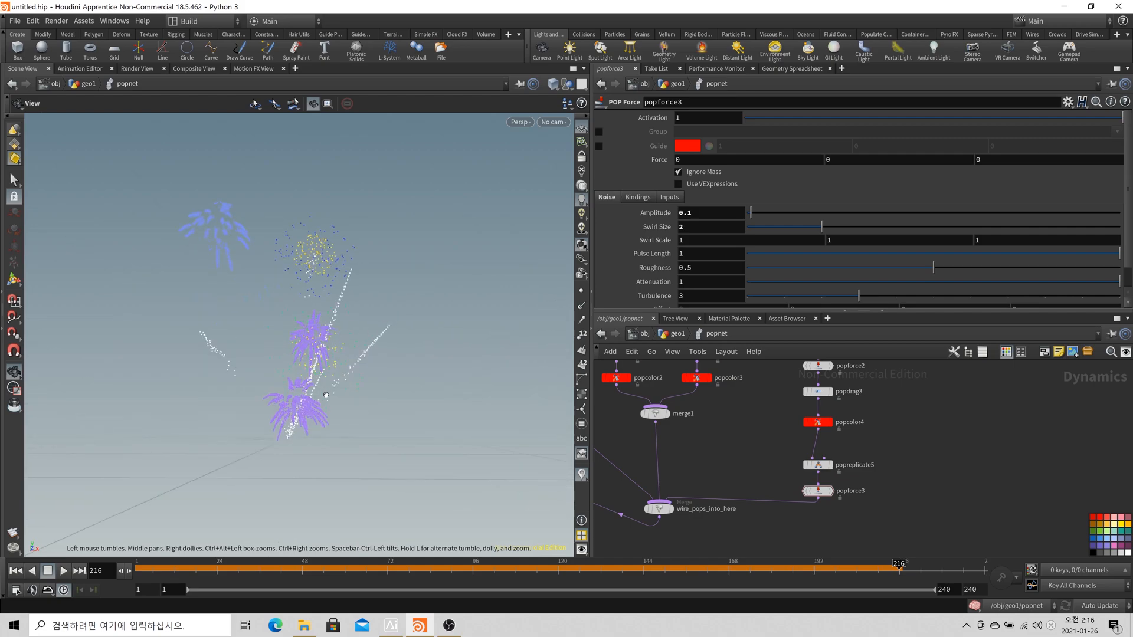
{"action": "left_click", "coordinate": [16, 571]}
{"action": "left_click", "coordinate": [64, 571]}
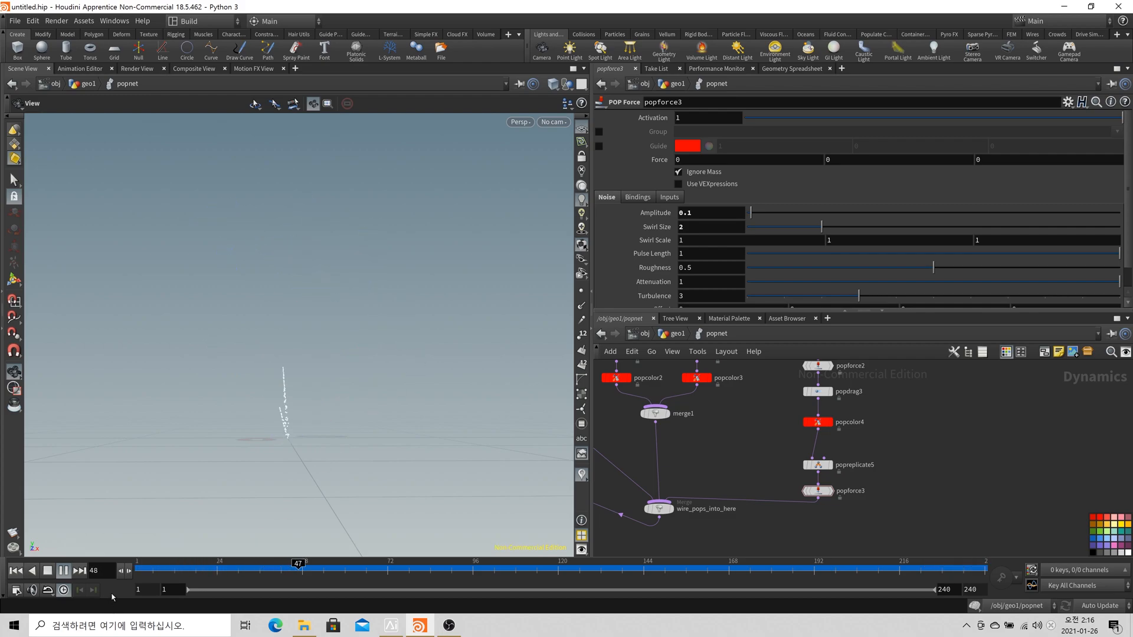
{"action": "left_click", "coordinate": [47, 570]}
{"action": "key", "text": "h"}
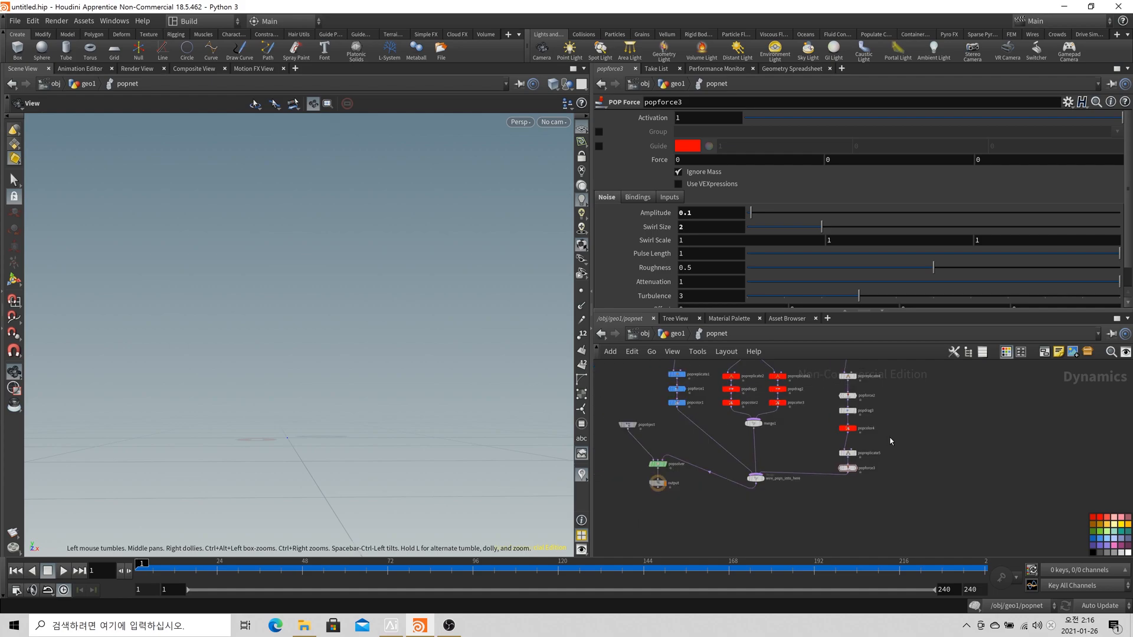
{"action": "scroll", "coordinate": [832, 419], "scroll_direction": "up", "scroll_amount": 2}
{"action": "left_click", "coordinate": [739, 403]}
{"action": "key", "text": "ctrl+c"}
{"action": "key", "text": "ctrl+v"}
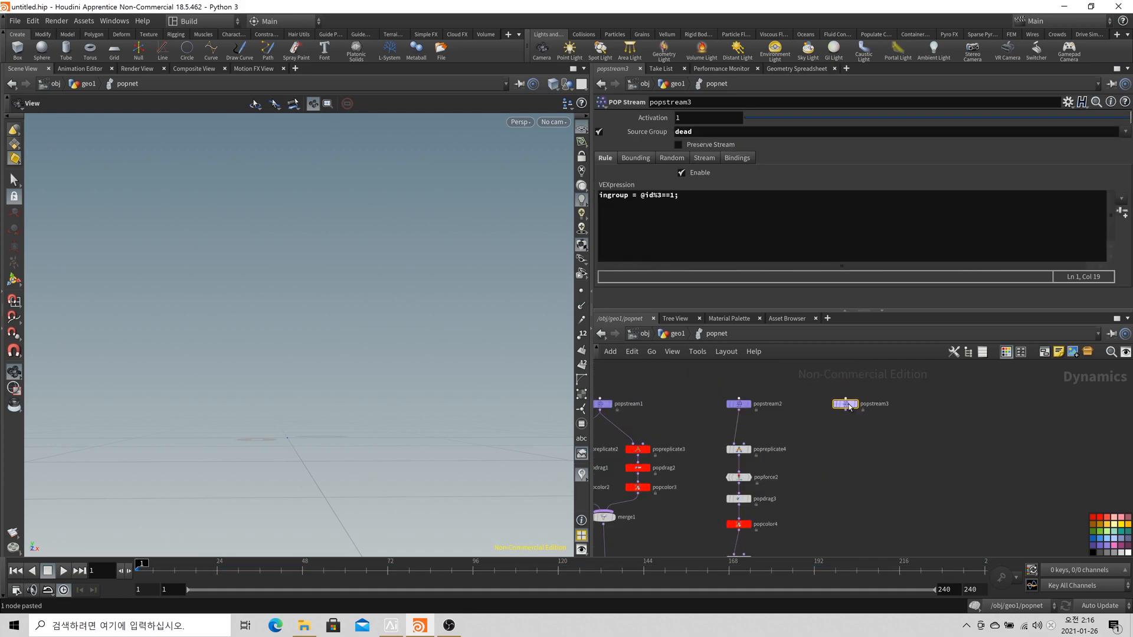
{"action": "double_click", "coordinate": [672, 195]}
{"action": "type", "text": "2"}
{"action": "left_click", "coordinate": [890, 470]}
Add a POP Replicate node wired below popstream3
{"action": "key", "text": "Tab"}
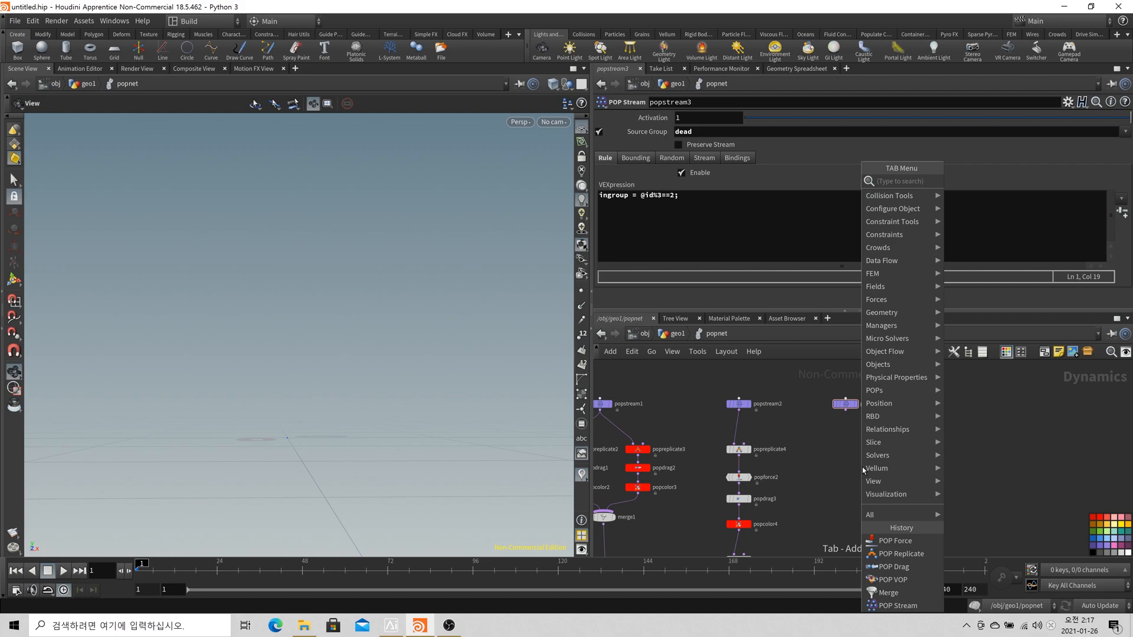
{"action": "key", "text": "Escape"}
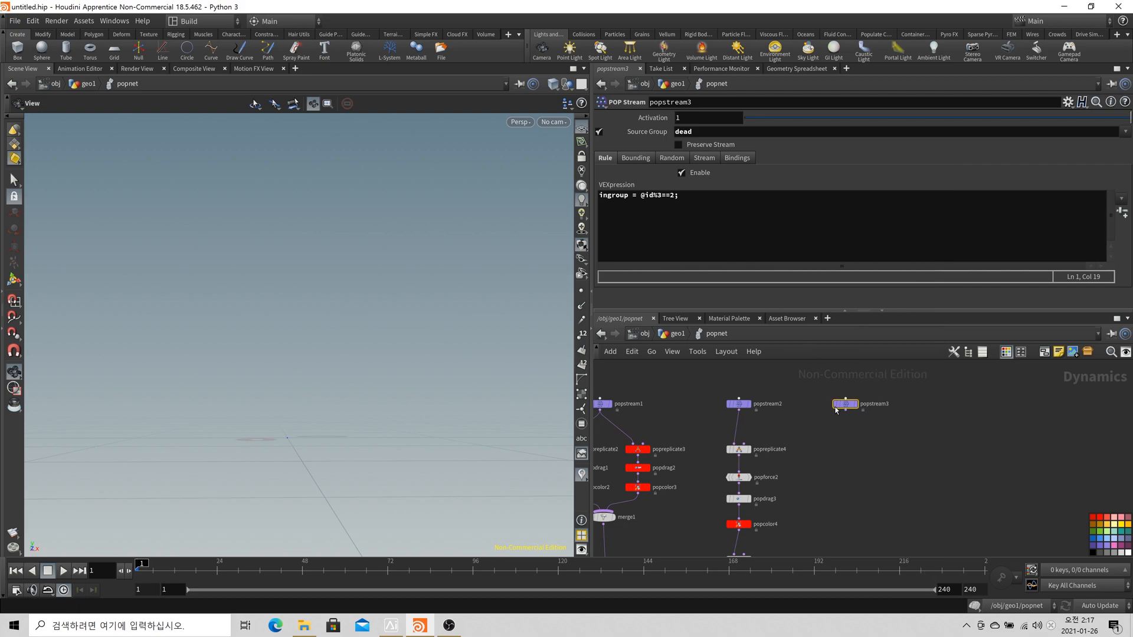
{"action": "key", "text": "Tab"}
{"action": "type", "text": "popre"}
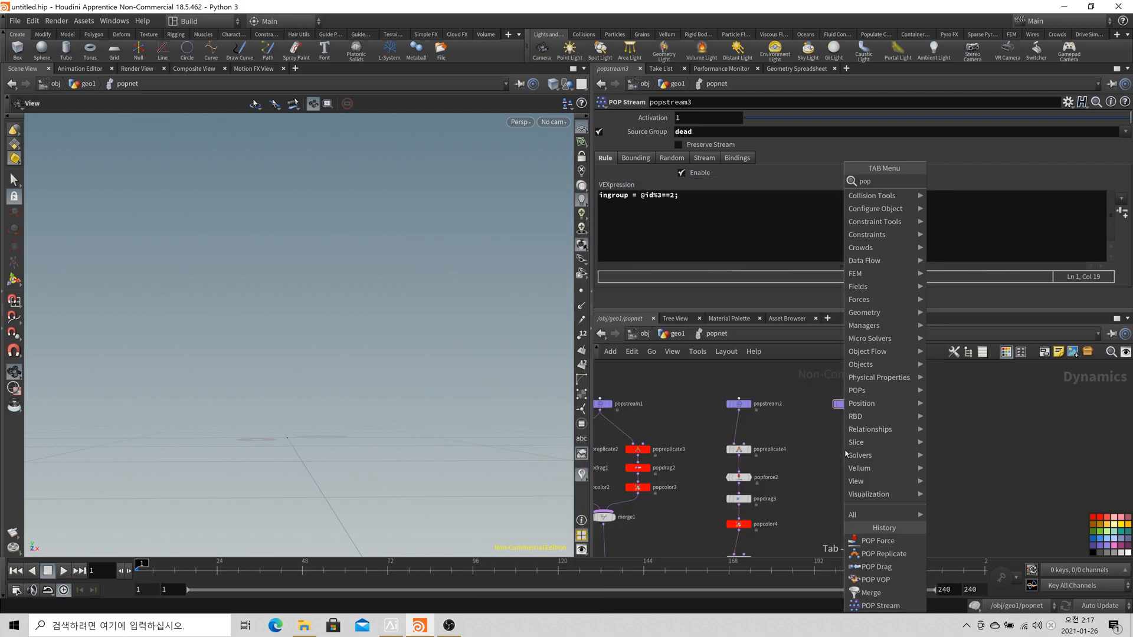
{"action": "key", "text": "Return"}
{"action": "left_click", "coordinate": [846, 454]}
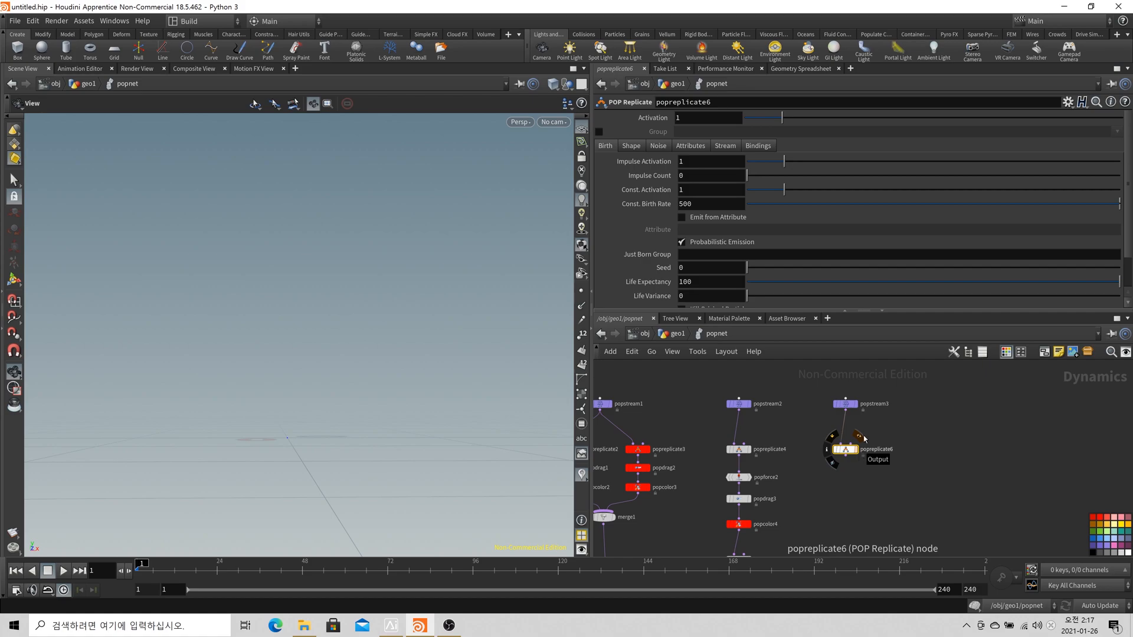
Set popreplicate6's constant activation to 0 and impulse count to 50
{"action": "left_click_drag", "start_coordinate": [756, 191], "coordinate": [735, 190]}
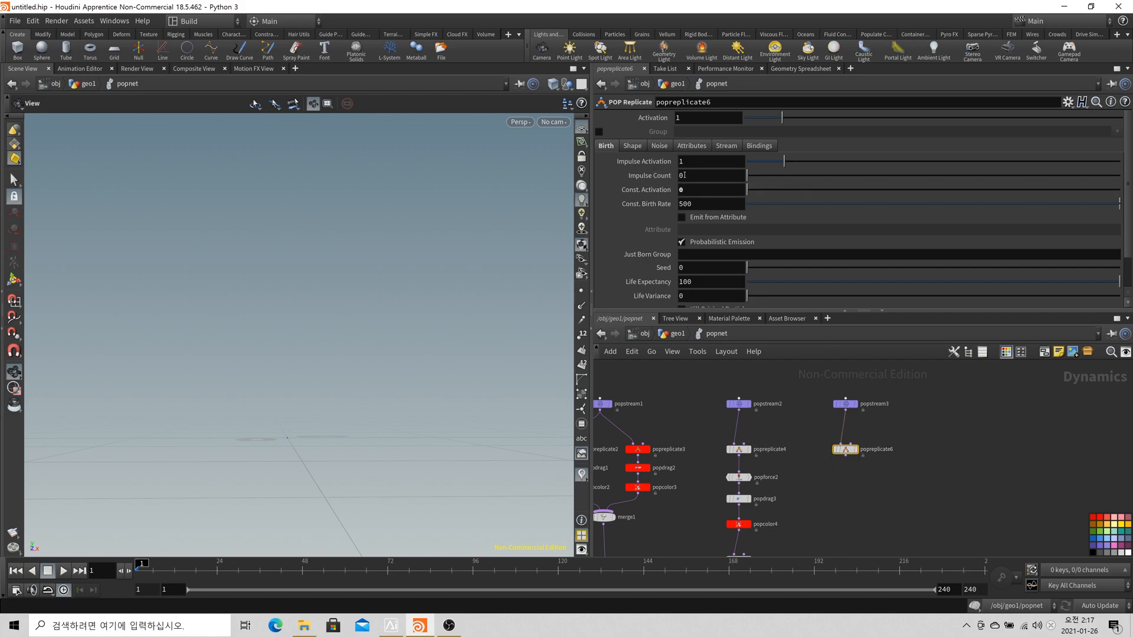
{"action": "left_click", "coordinate": [681, 175]}
{"action": "type", "text": "5"}
{"action": "key", "text": "Return"}
{"action": "left_click", "coordinate": [958, 459]}
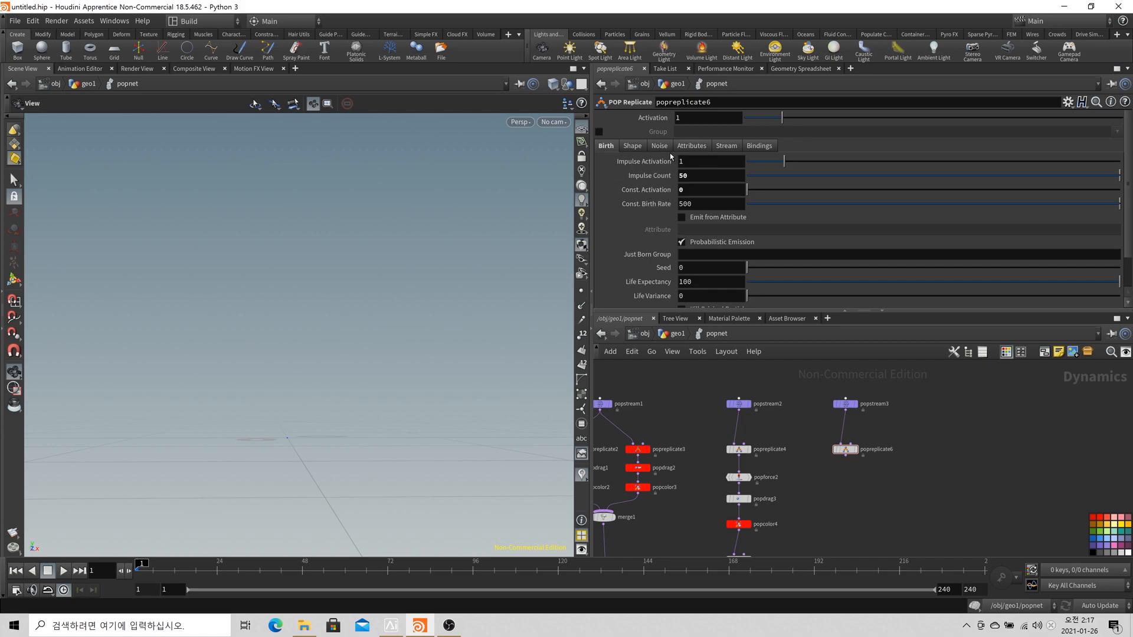
Set popreplicate6's life expectancy to 1.5 and life variance to 0.5
{"action": "left_click", "coordinate": [632, 146]}
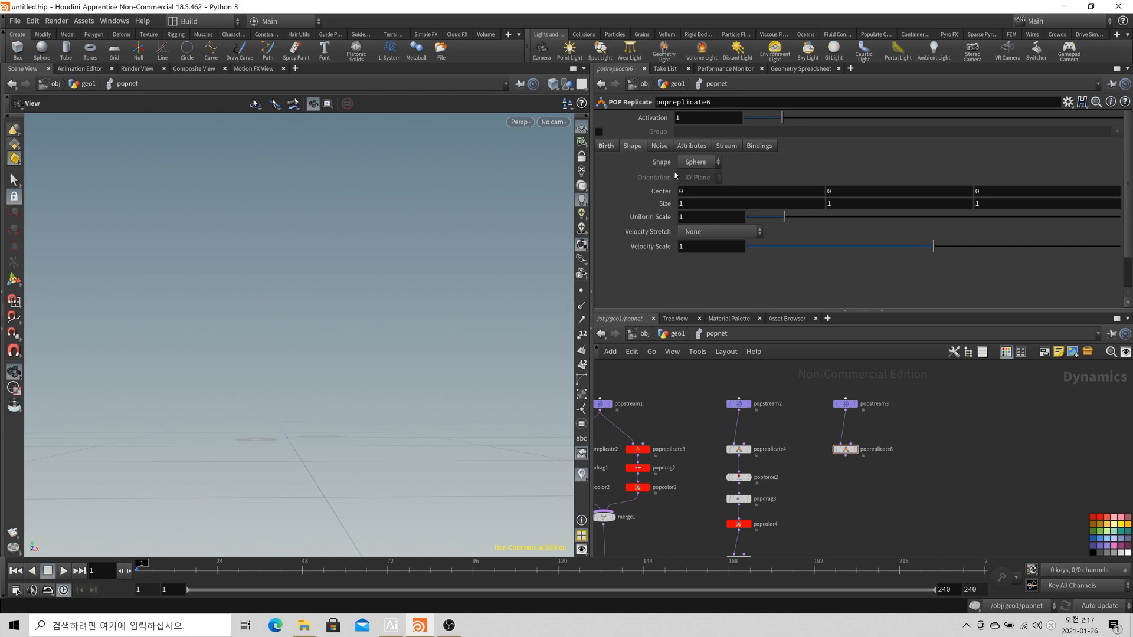
{"action": "left_click", "coordinate": [613, 146]}
{"action": "left_click", "coordinate": [700, 286]}
{"action": "type", "text": "1.5"}
{"action": "key", "text": "Tab"}
{"action": "type", "text": "0.5"}
{"action": "key", "text": "Return"}
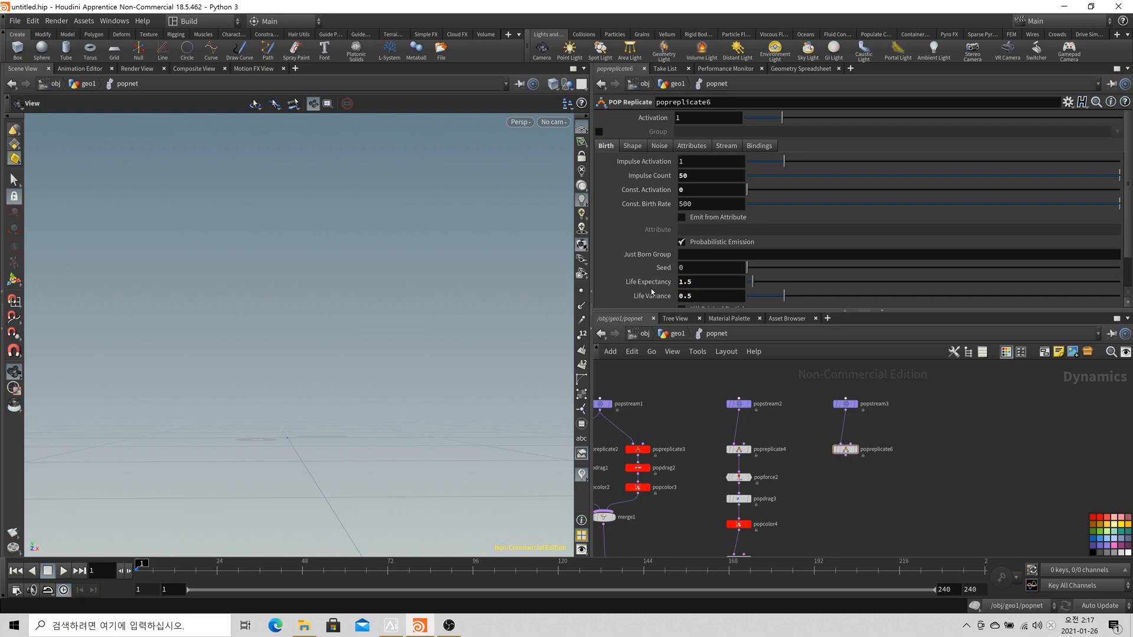
Switch popreplicate6's initial velocity to Set initial velocity with a variance of 5, 5, 5
{"action": "left_click", "coordinate": [692, 146]}
{"action": "left_click", "coordinate": [723, 174]}
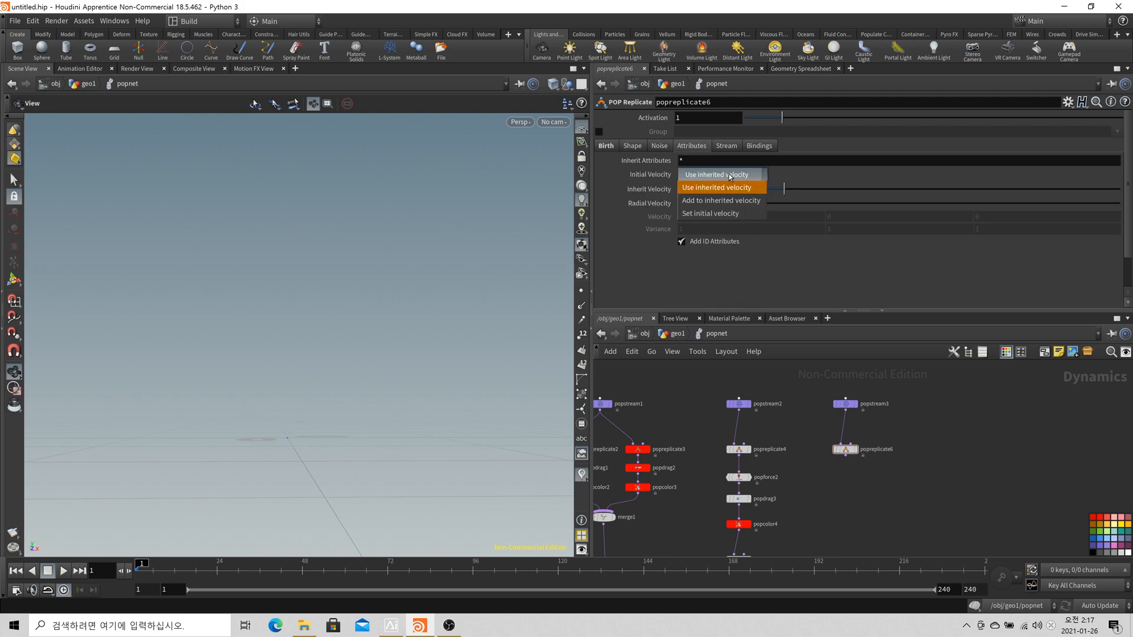
{"action": "left_click", "coordinate": [717, 213]}
{"action": "left_click", "coordinate": [710, 231]}
{"action": "type", "text": "5"}
{"action": "key", "text": "Tab"}
{"action": "type", "text": "5"}
{"action": "key", "text": "Tab"}
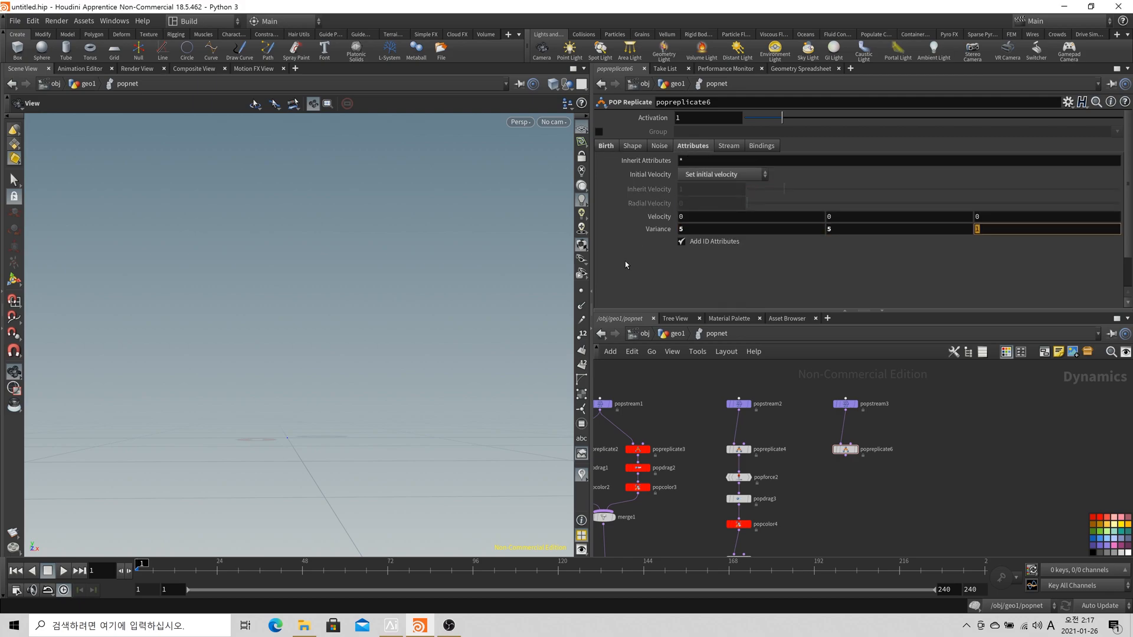
{"action": "type", "text": "5"}
{"action": "key", "text": "Tab"}
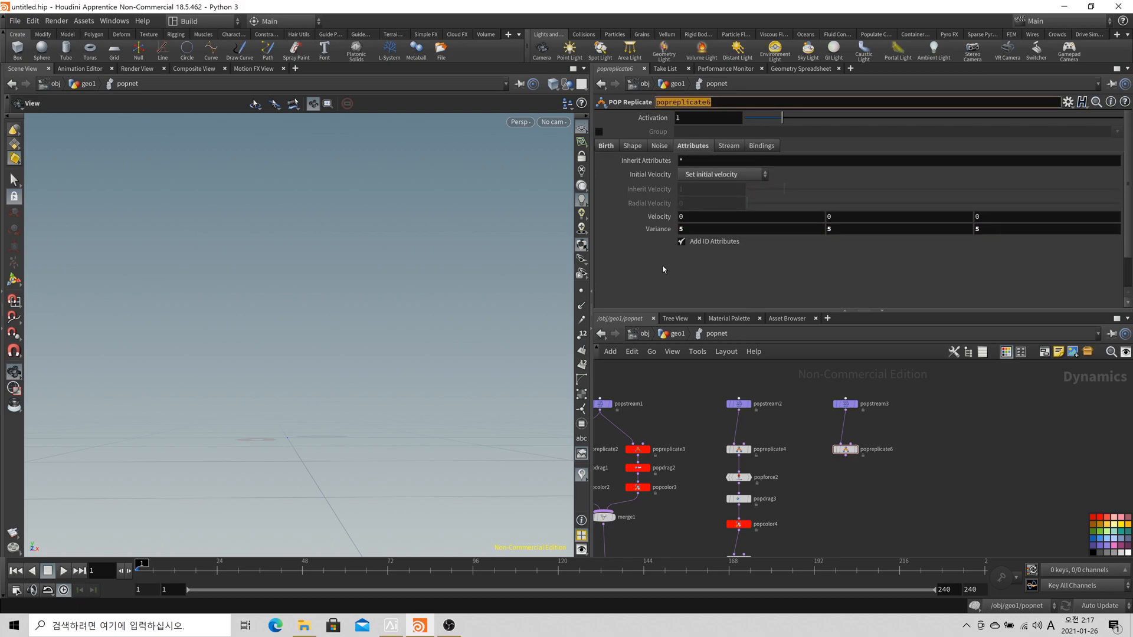
Add a POP Drag node with air resistance 0.1 and wire it below popreplicate6
{"action": "left_click", "coordinate": [850, 494]}
{"action": "key", "text": "Tab"}
{"action": "type", "text": "wind"}
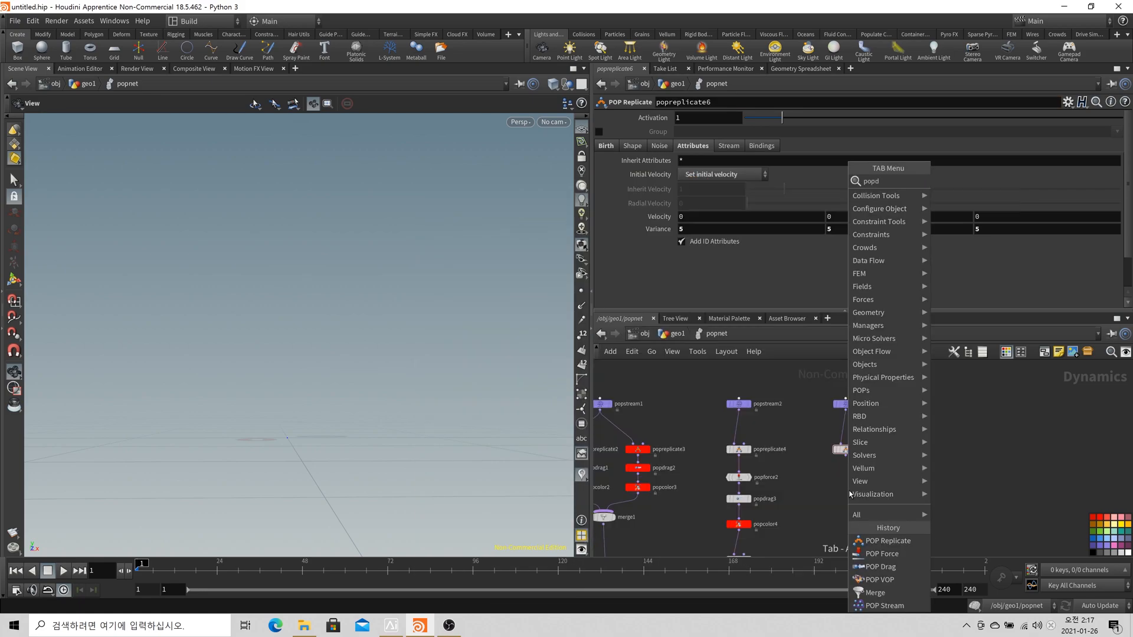
{"action": "key", "text": "Return"}
{"action": "left_click", "coordinate": [849, 491]}
{"action": "left_click_drag", "start_coordinate": [701, 175], "coordinate": [657, 182]}
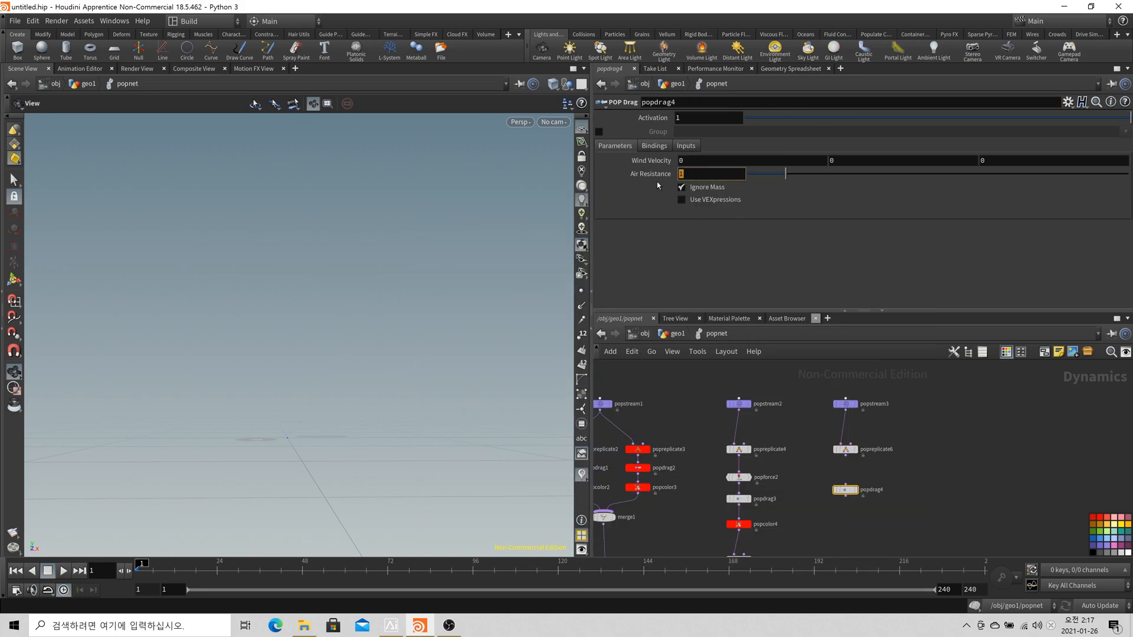
{"action": "type", "text": "0.1"}
{"action": "key", "text": "Return"}
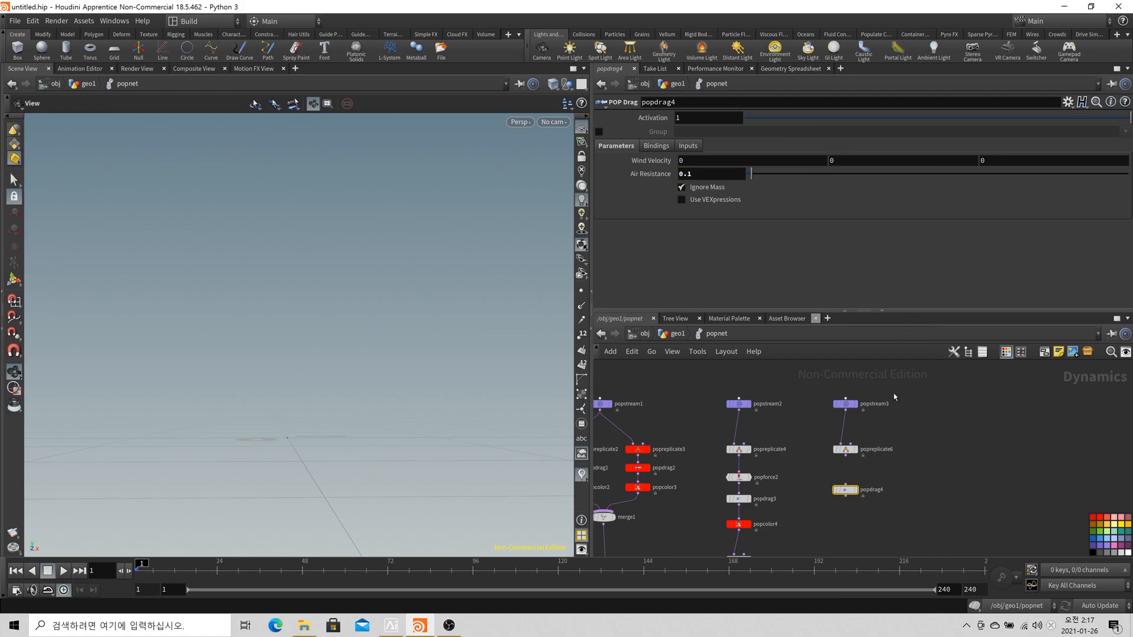
{"action": "left_click_drag", "start_coordinate": [848, 497], "coordinate": [847, 485]}
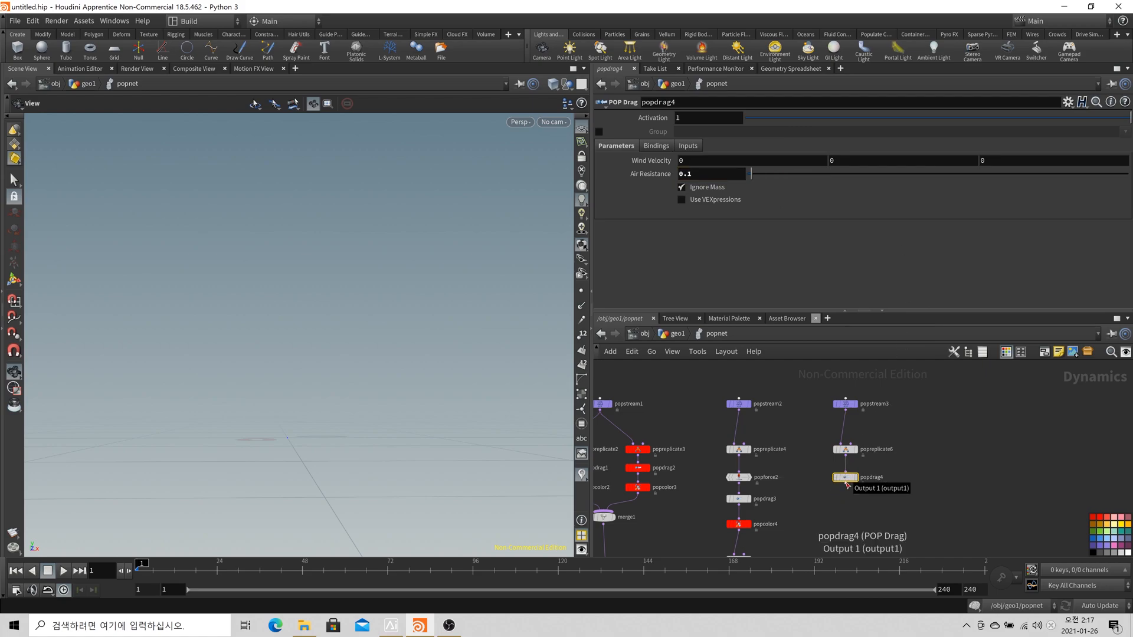
Duplicate popcolor4 and connect the copy below popdrag4
{"action": "scroll", "coordinate": [794, 499], "scroll_direction": "up", "scroll_amount": 2}
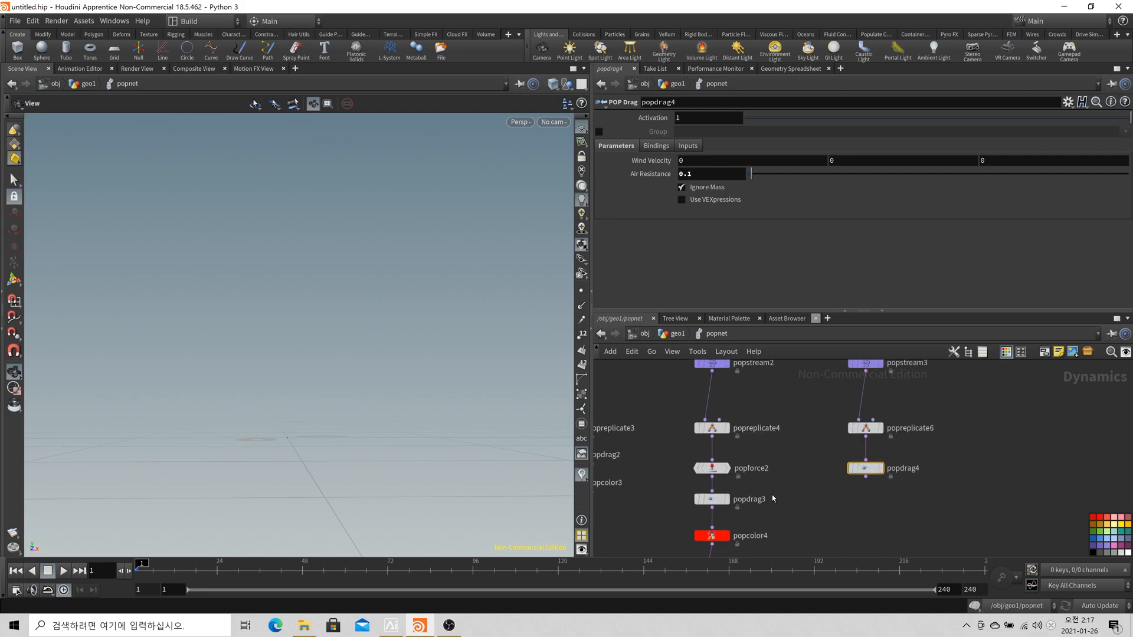
{"action": "left_click", "coordinate": [712, 535]}
{"action": "key", "text": "ctrl+c"}
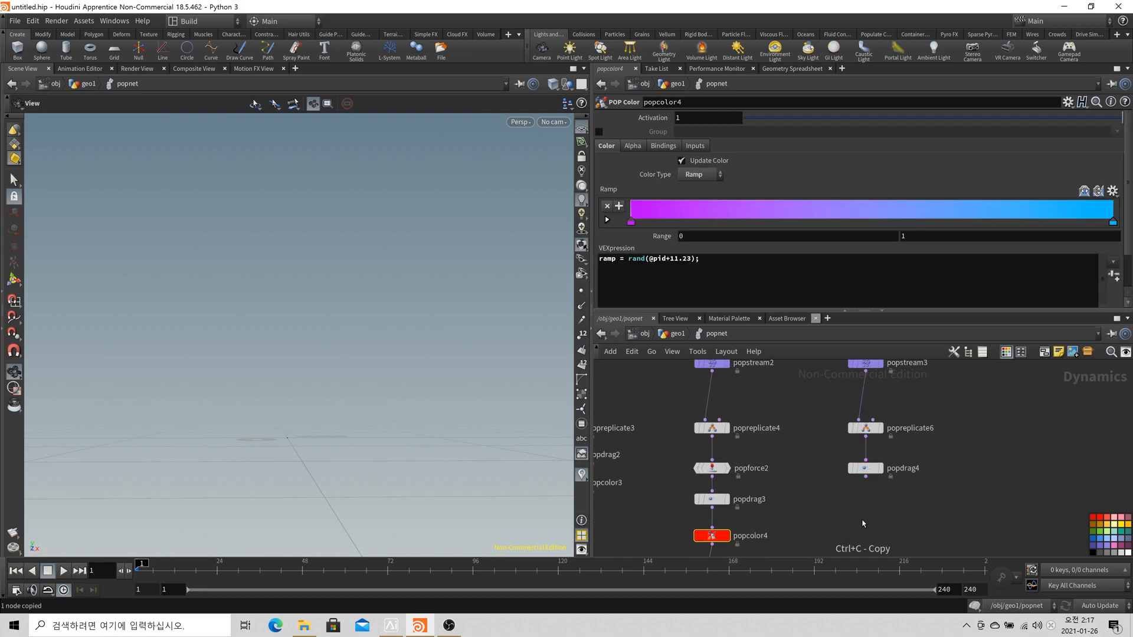
{"action": "key", "text": "ctrl+v"}
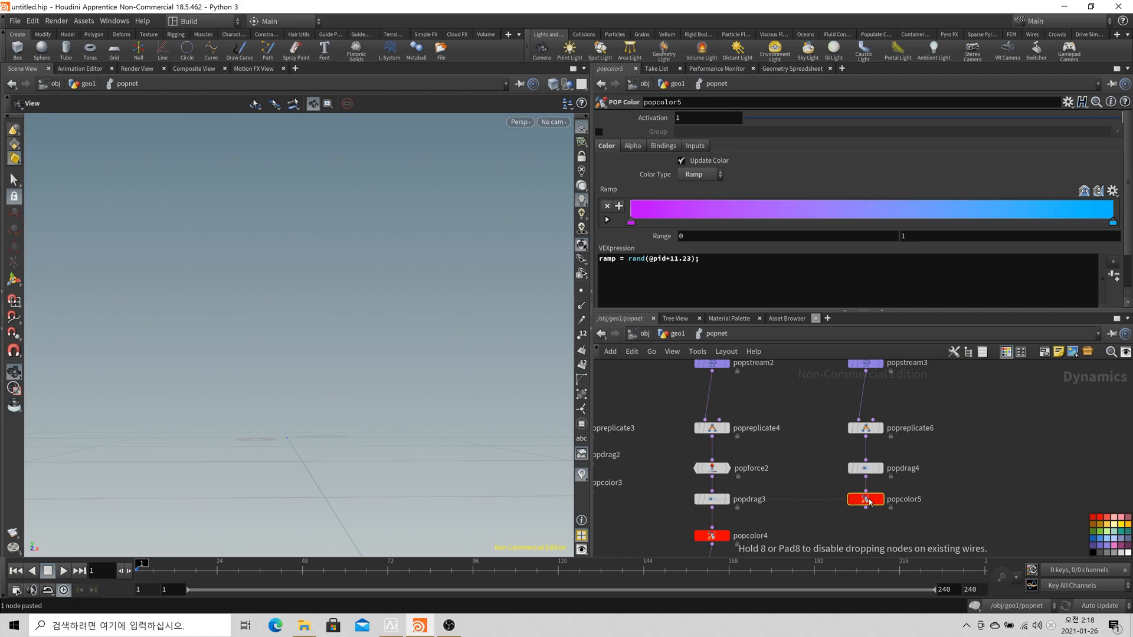
Set popcolor5's ramp to red at its start and pink at its end
{"action": "double_click", "coordinate": [631, 222]}
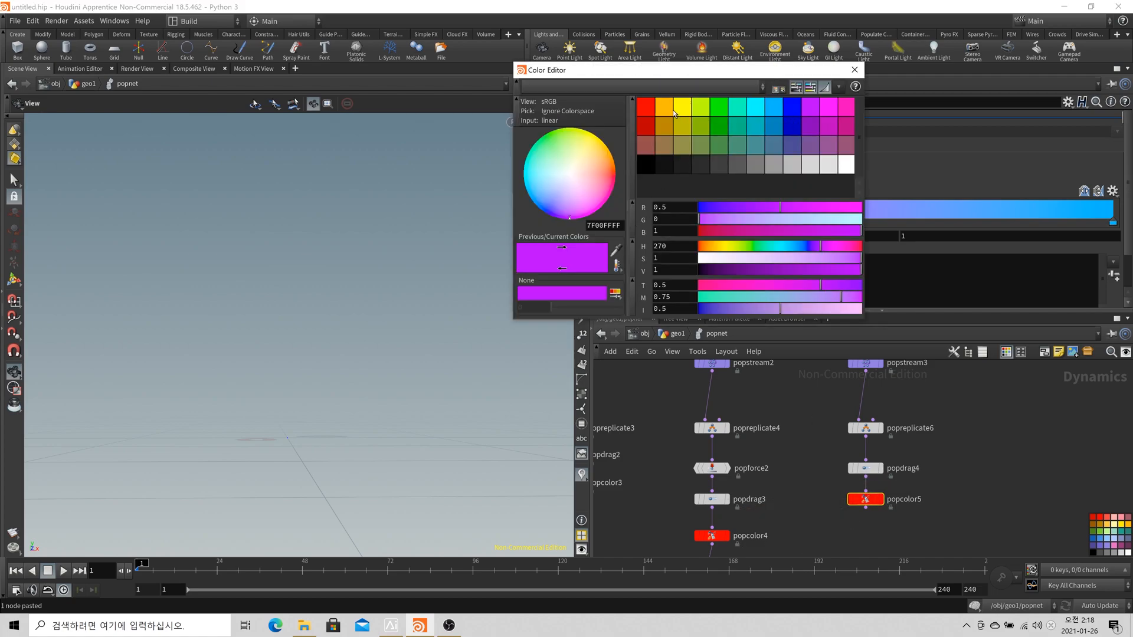
{"action": "left_click", "coordinate": [648, 109]}
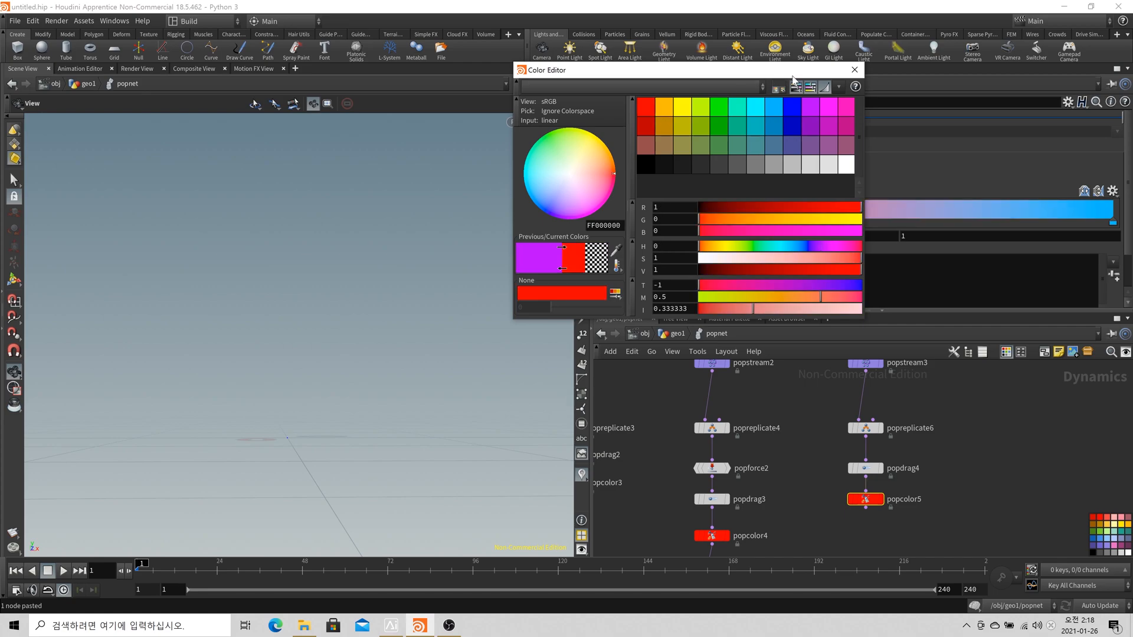
{"action": "left_click", "coordinate": [855, 69]}
{"action": "double_click", "coordinate": [1113, 222]}
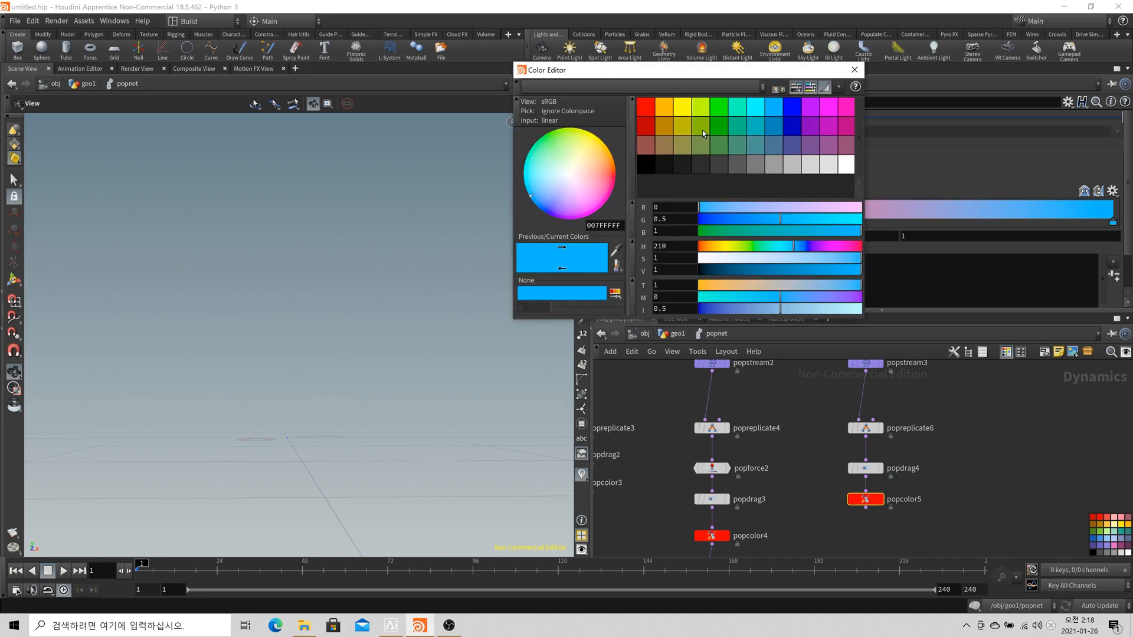
{"action": "left_click", "coordinate": [852, 115]}
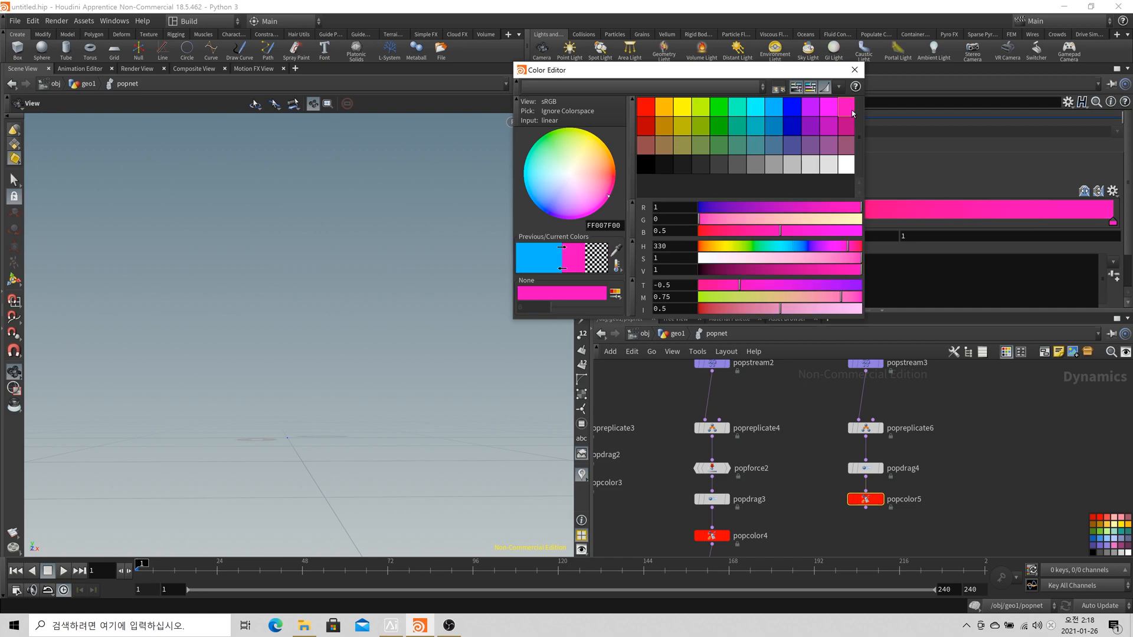
{"action": "left_click", "coordinate": [855, 69]}
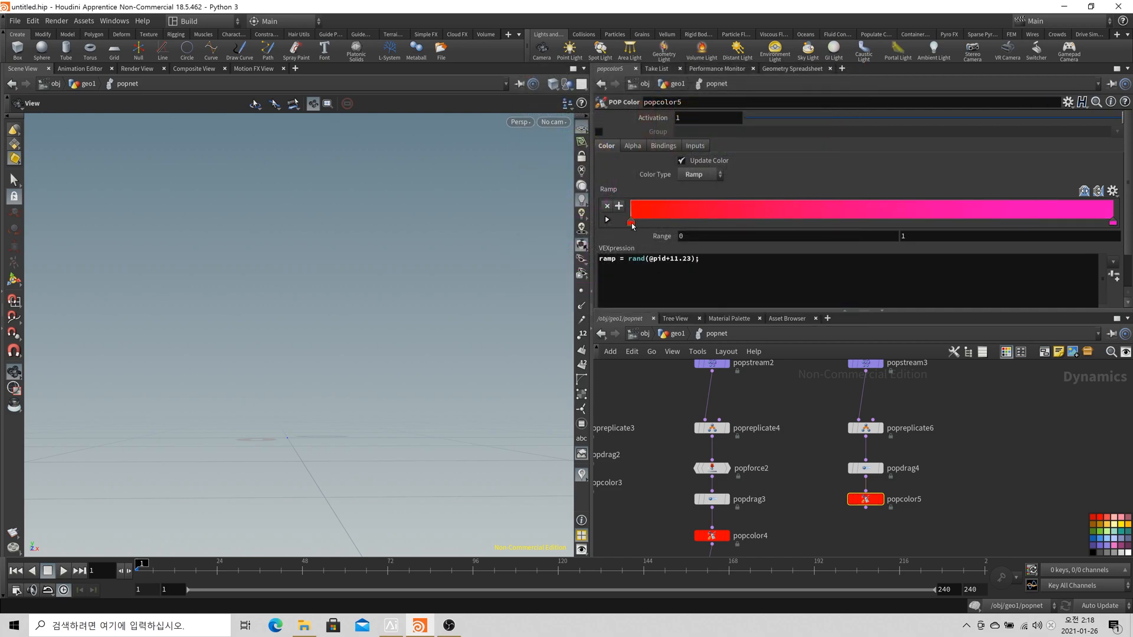
Try white as the start colour of popcolor5's ramp
{"action": "double_click", "coordinate": [631, 223]}
{"action": "left_click", "coordinate": [846, 164]}
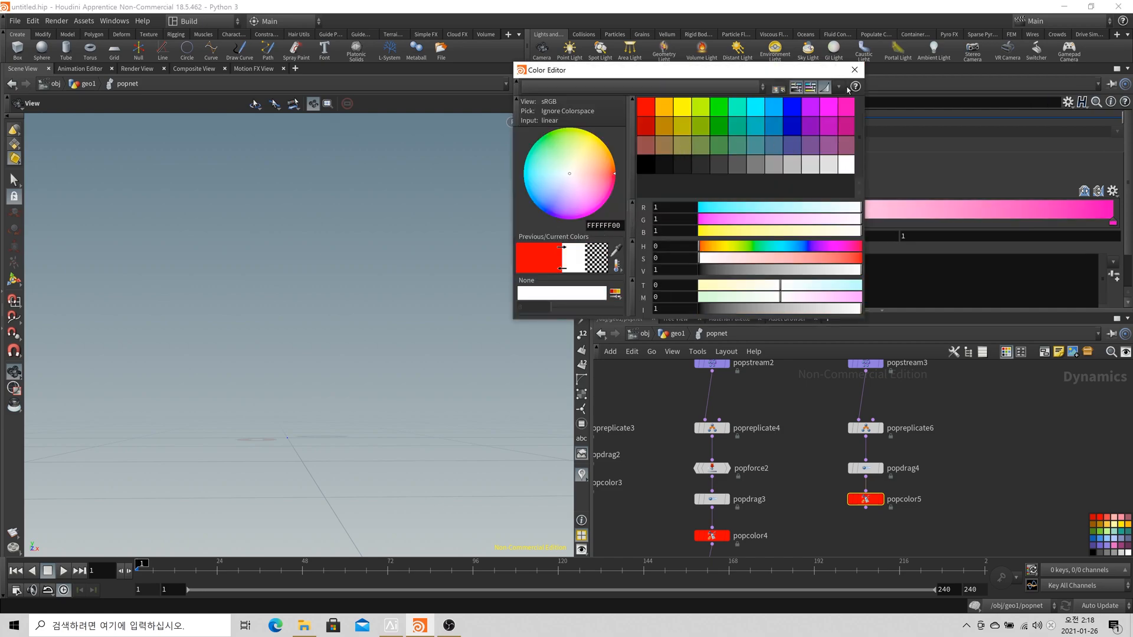
{"action": "left_click", "coordinate": [856, 69]}
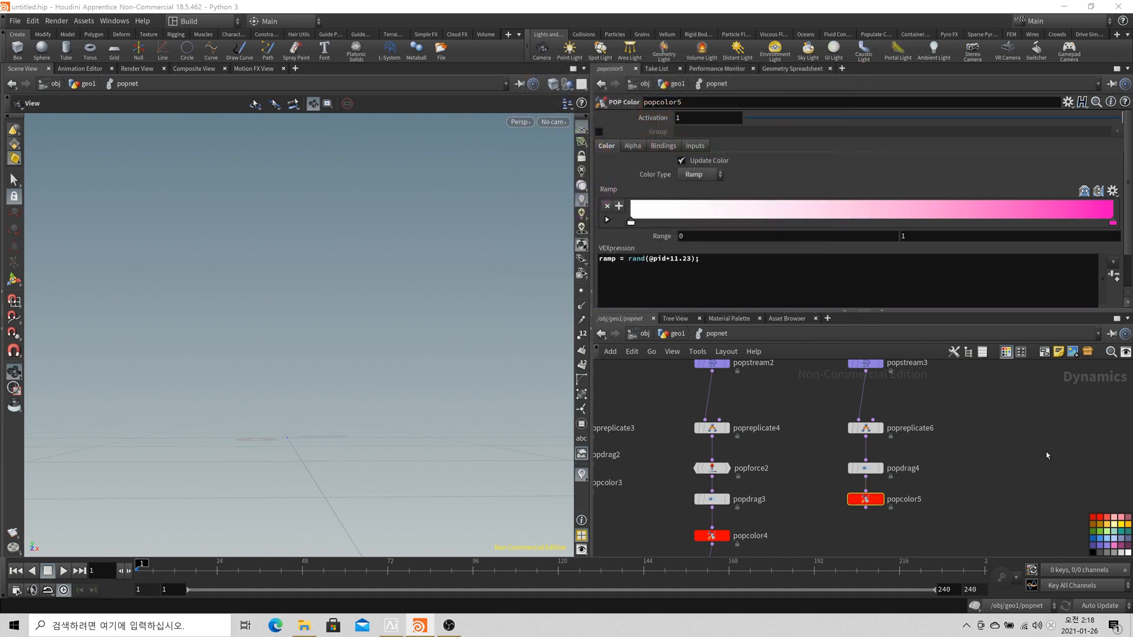
Set the start of popcolor5's ramp to yellow-green and give it a cyan key near the middle
{"action": "double_click", "coordinate": [631, 222]}
{"action": "left_click", "coordinate": [702, 108]}
{"action": "left_click", "coordinate": [855, 69]}
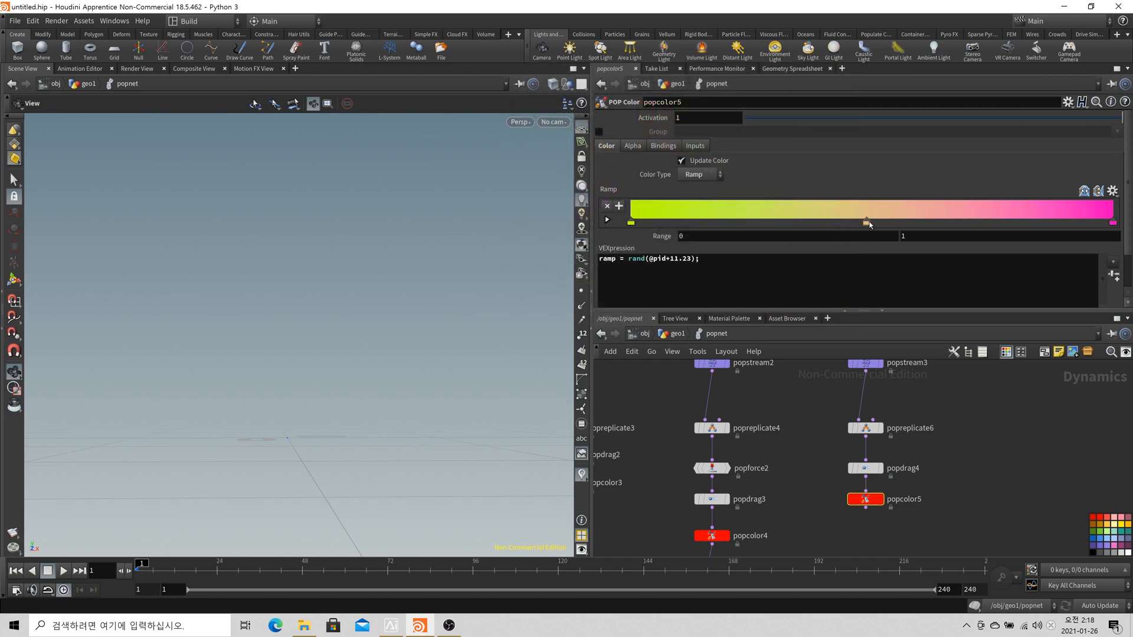
{"action": "double_click", "coordinate": [861, 218]}
{"action": "left_click", "coordinate": [757, 108]}
{"action": "left_click", "coordinate": [856, 69]}
Add another POP Replicate node and wire it below popcolor5
{"action": "scroll", "coordinate": [851, 339], "scroll_direction": "down", "scroll_amount": 3}
{"action": "scroll", "coordinate": [862, 478], "scroll_direction": "up", "scroll_amount": 2}
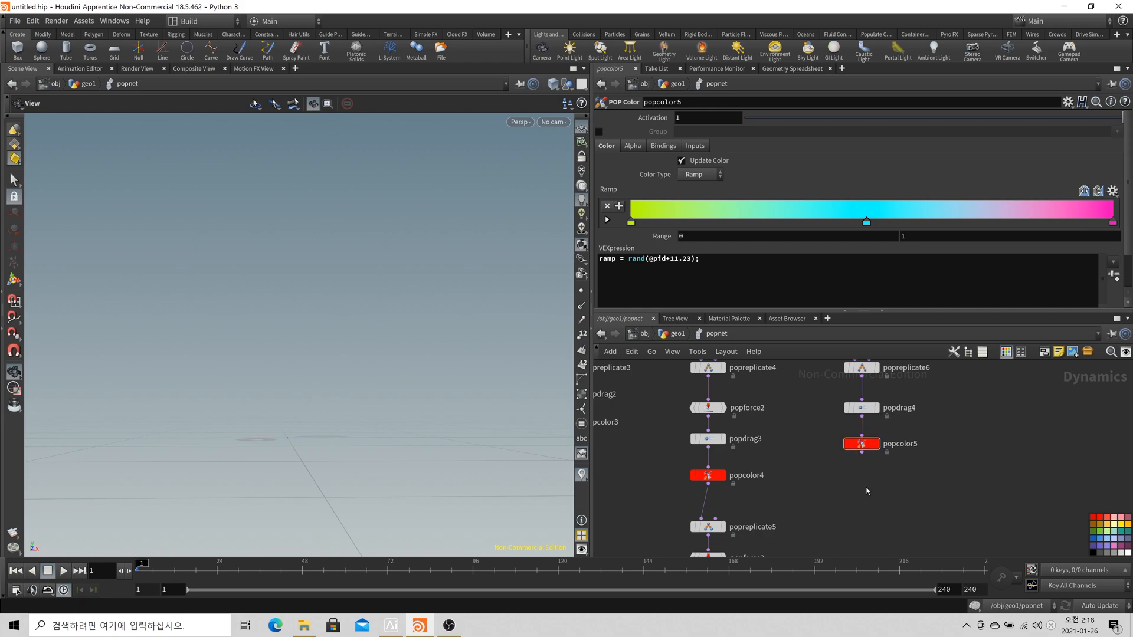
{"action": "key", "text": "Tab"}
{"action": "type", "text": "repl"}
{"action": "key", "text": "Return"}
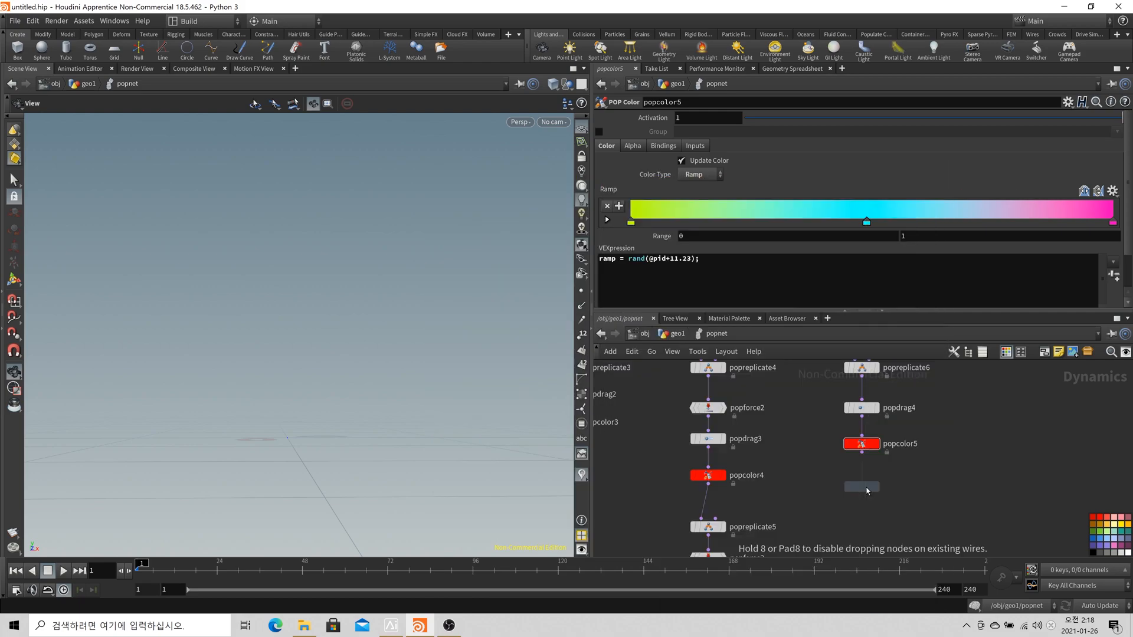
{"action": "left_click", "coordinate": [866, 490]}
{"action": "left_click_drag", "start_coordinate": [862, 452], "coordinate": [854, 479]}
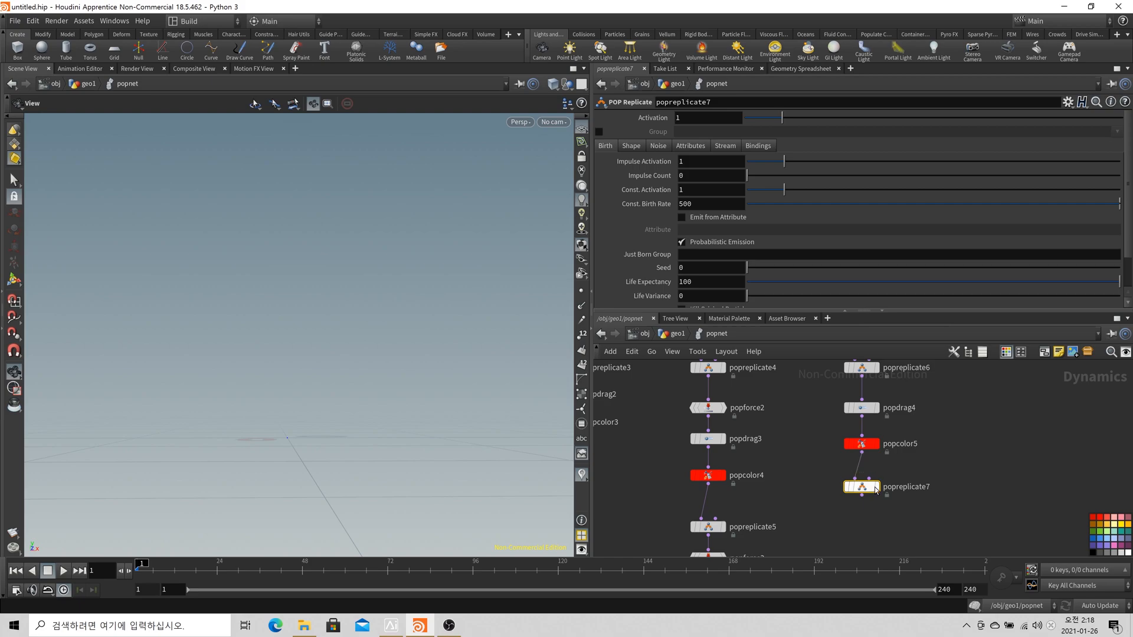
{"action": "left_click", "coordinate": [877, 491]}
{"action": "left_click", "coordinate": [917, 529]}
{"action": "key", "text": "ctrl+z"}
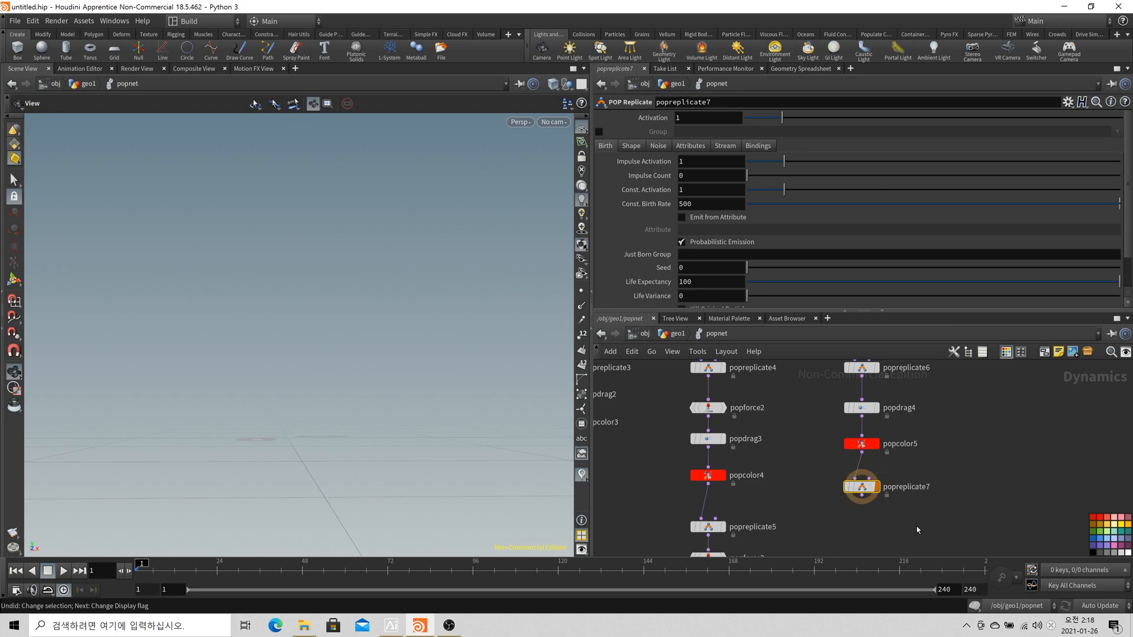
{"action": "scroll", "coordinate": [917, 532], "scroll_direction": "down", "scroll_amount": 4}
{"action": "middle_click_drag", "start_coordinate": [916, 514], "coordinate": [923, 482]}
{"action": "key", "text": "ctrl+z"}
{"action": "scroll", "coordinate": [924, 490], "scroll_direction": "up", "scroll_amount": 4}
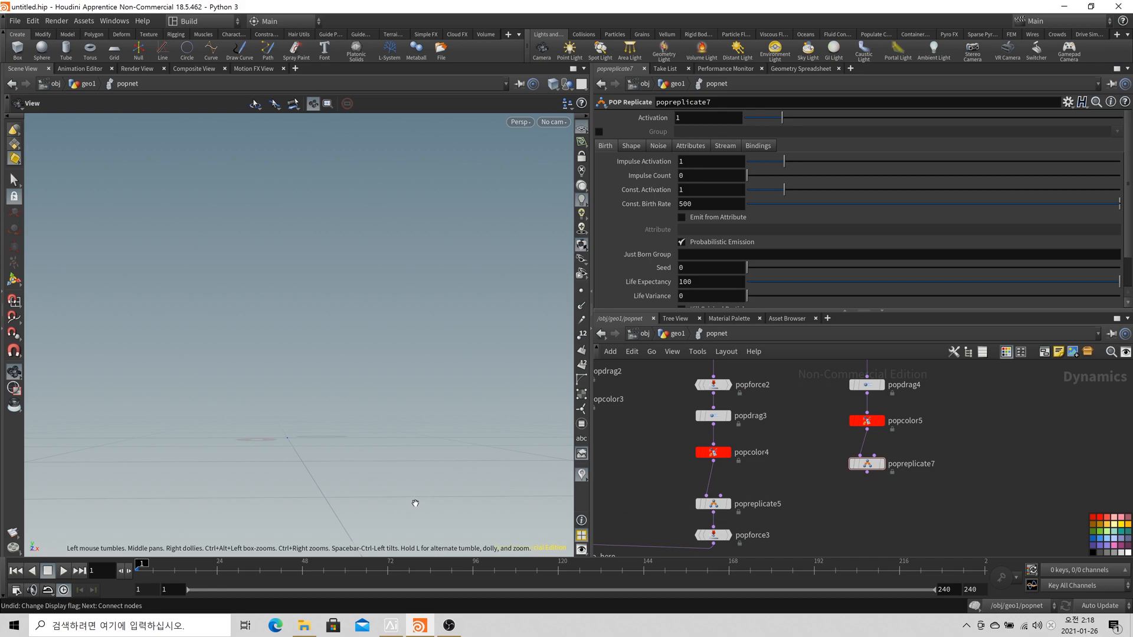
{"action": "left_click", "coordinate": [867, 464]}
{"action": "left_click", "coordinate": [599, 133]}
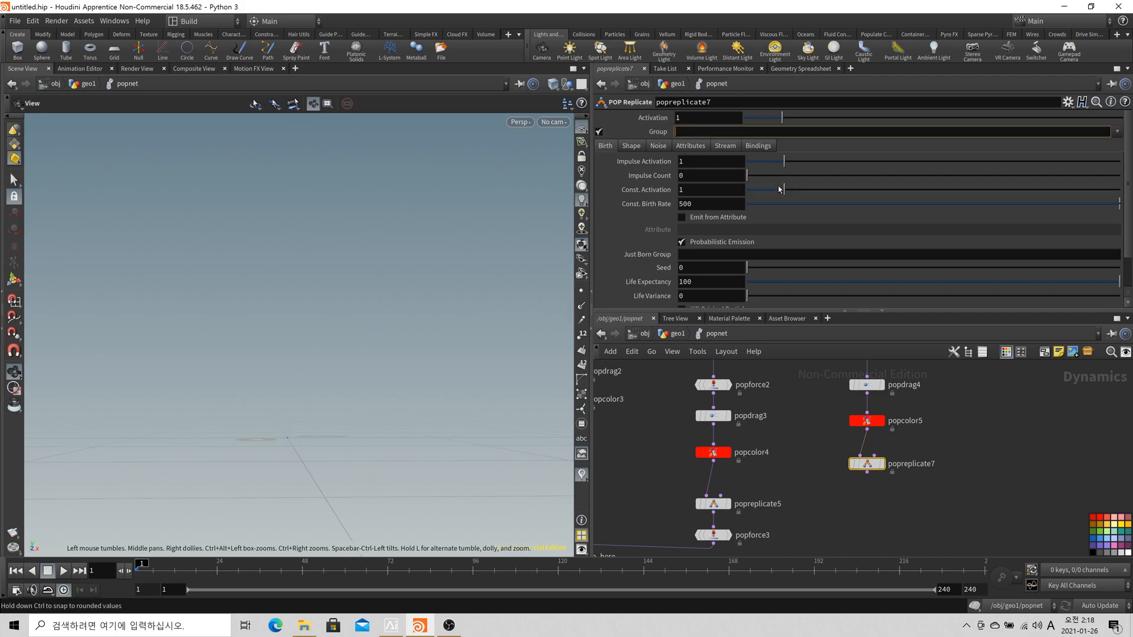
{"action": "key", "text": "Return"}
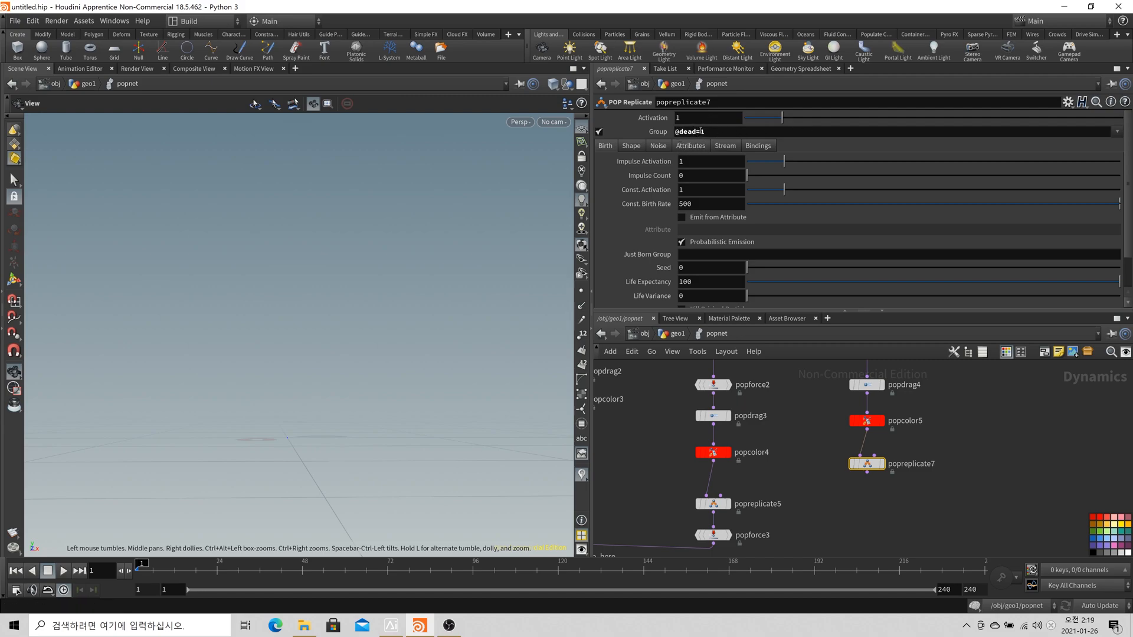
{"action": "left_click", "coordinate": [702, 133]}
{"action": "type", "text": "1"}
{"action": "key", "text": "Return"}
Set popreplicate7's impulse count to 100 and constant activation to 0
{"action": "left_click", "coordinate": [681, 174]}
{"action": "type", "text": "100"}
{"action": "key", "text": "Tab"}
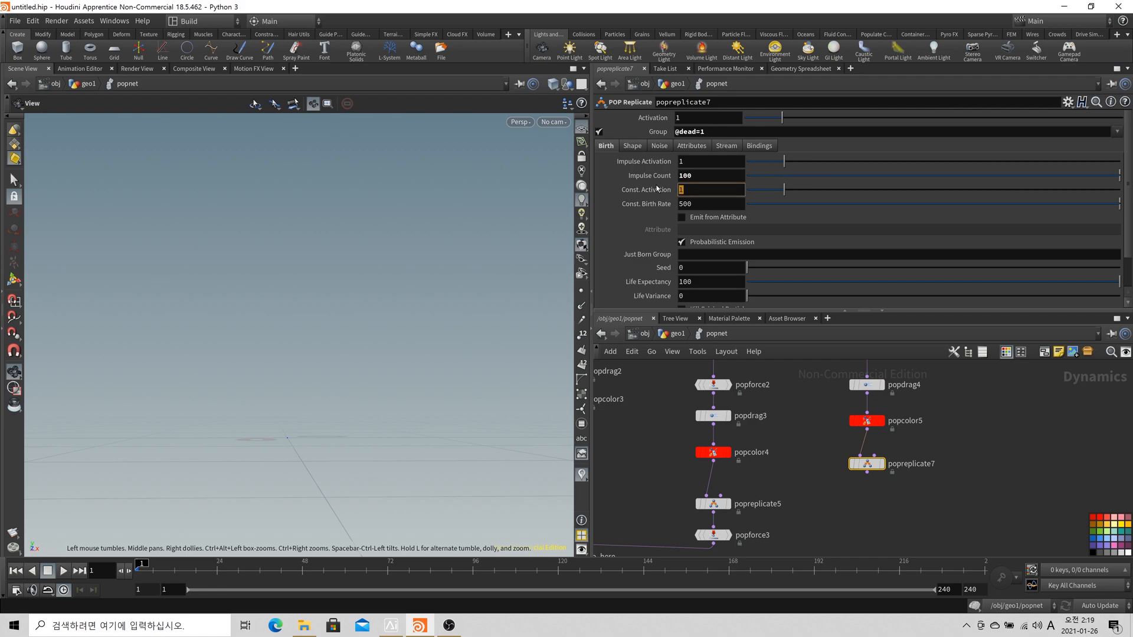
{"action": "key", "text": "Return"}
Set both life expectancy and life variance of popreplicate7 to 0.5
{"action": "scroll", "coordinate": [657, 189], "scroll_direction": "down", "scroll_amount": 3}
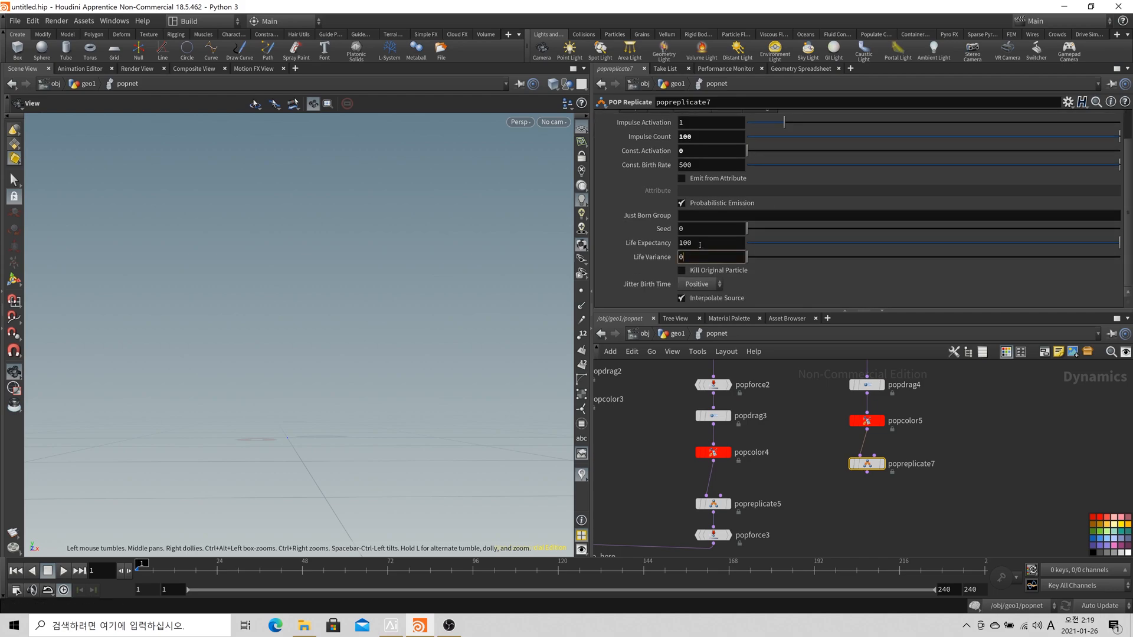
{"action": "left_click", "coordinate": [643, 245]}
{"action": "type", "text": "0.5"}
{"action": "key", "text": "Return"}
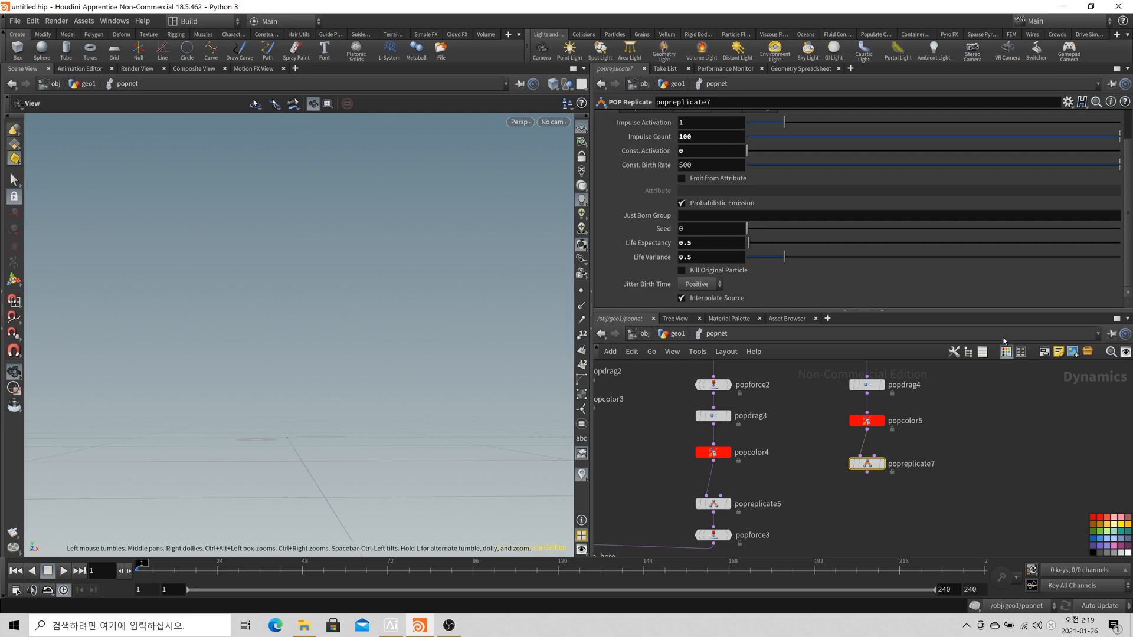
Switch popreplicate7's initial velocity to Set initial velocity with a variance of 5, 5, 5
{"action": "scroll", "coordinate": [719, 160], "scroll_direction": "up", "scroll_amount": 3}
{"action": "left_click", "coordinate": [692, 146]}
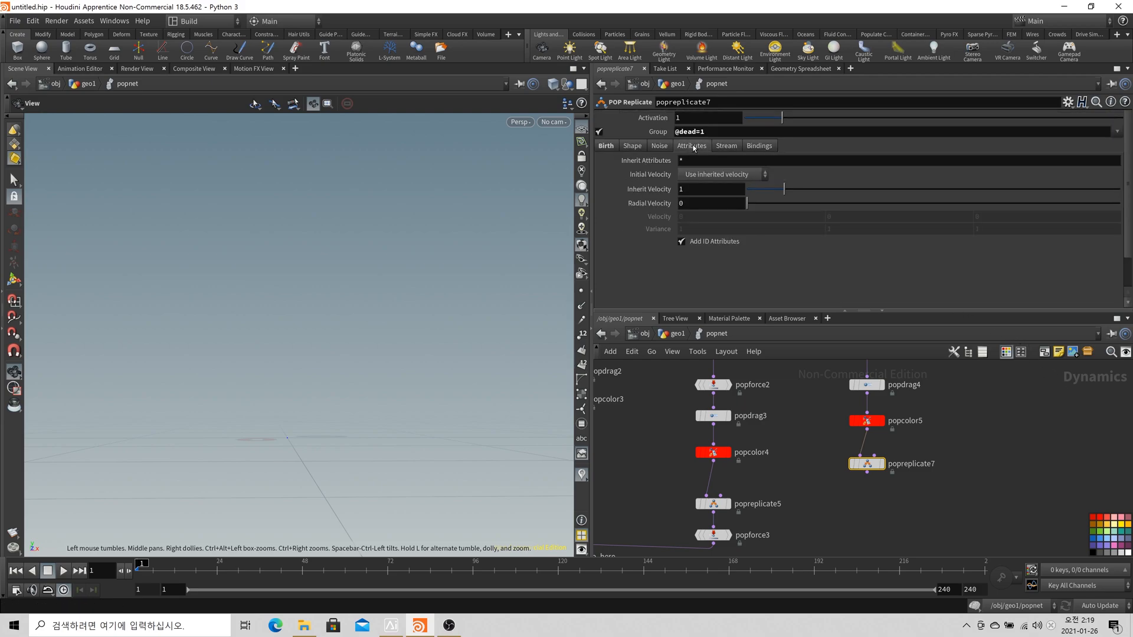
{"action": "left_click", "coordinate": [700, 175]}
{"action": "left_click", "coordinate": [701, 206]}
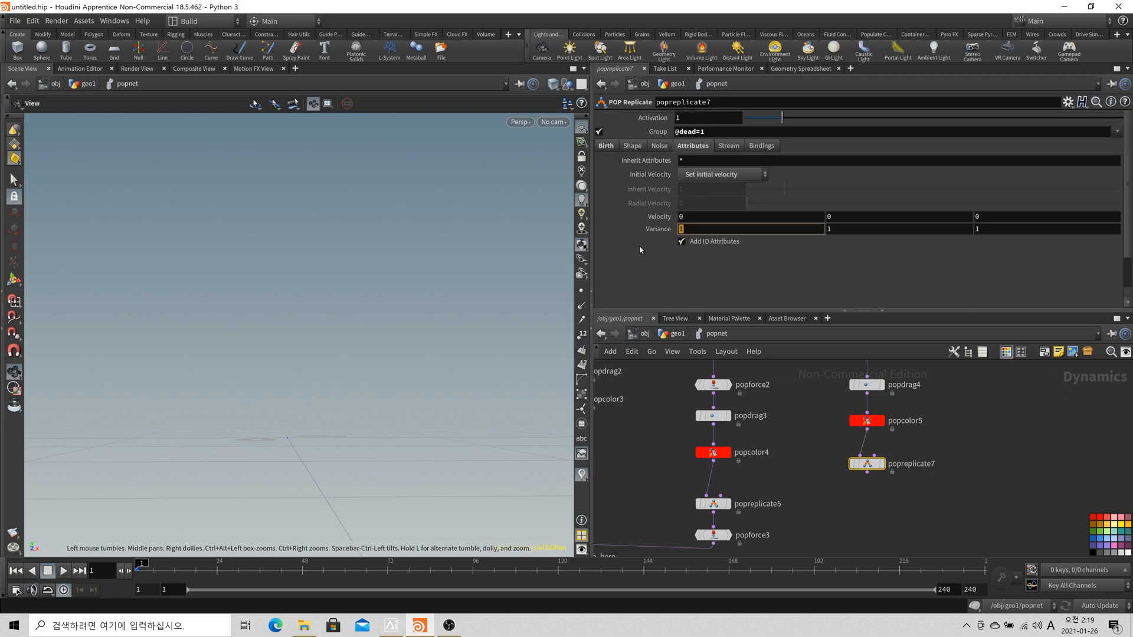
{"action": "middle_click", "coordinate": [652, 231]}
{"action": "left_click_drag", "start_coordinate": [687, 230], "coordinate": [612, 237]}
{"action": "type", "text": "5"}
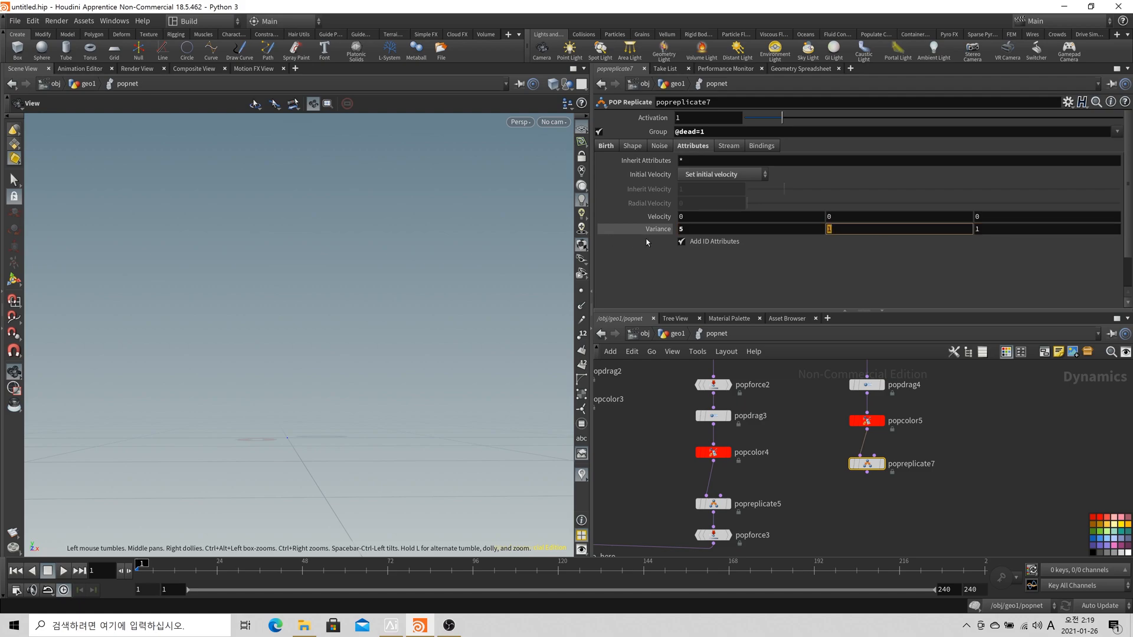
{"action": "key", "text": "Tab"}
{"action": "left_click", "coordinate": [968, 460]}
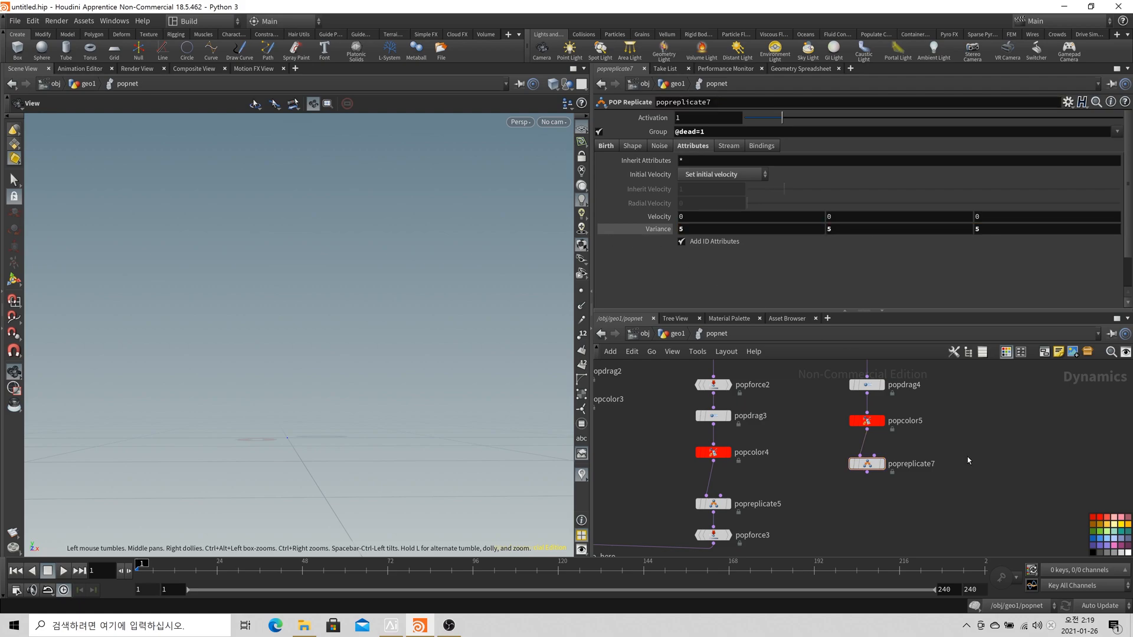
Wire popreplicate7 into the final merge node wire_pops_into_here and move that merge below the burst branches
{"action": "scroll", "coordinate": [968, 460], "scroll_direction": "down", "scroll_amount": 1}
{"action": "middle_click_drag", "start_coordinate": [968, 461], "coordinate": [980, 411]}
{"action": "left_click", "coordinate": [895, 420]}
{"action": "scroll", "coordinate": [888, 450], "scroll_direction": "down", "scroll_amount": 2}
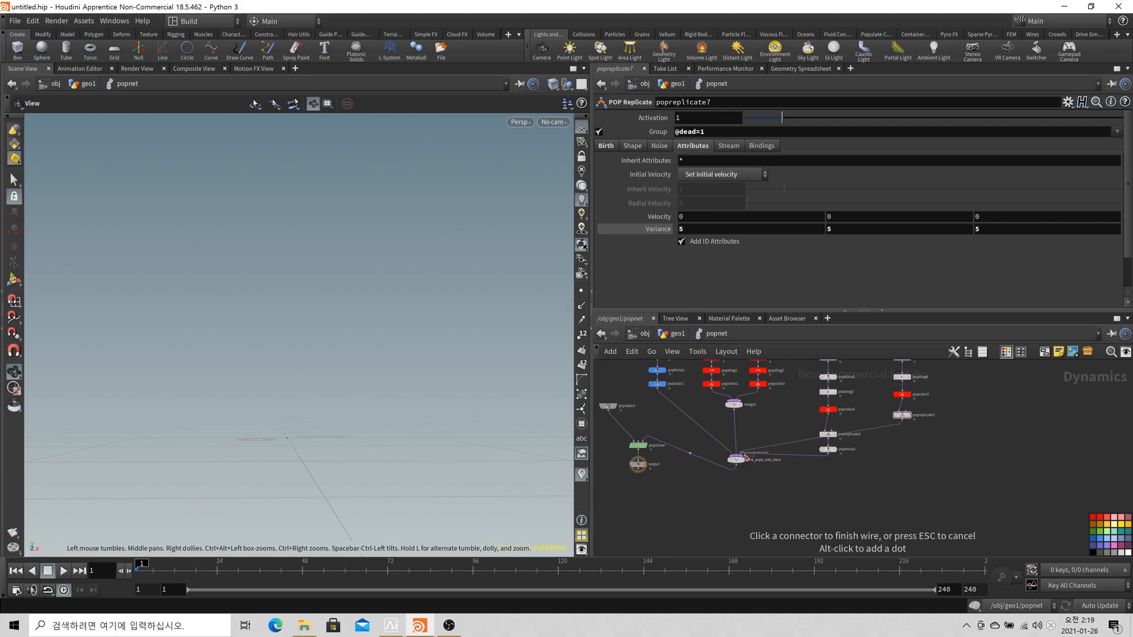
{"action": "left_click_drag", "start_coordinate": [737, 463], "coordinate": [837, 499]}
Play the simulation to check all three firework burst types
{"action": "scroll", "coordinate": [837, 498], "scroll_direction": "down", "scroll_amount": 2}
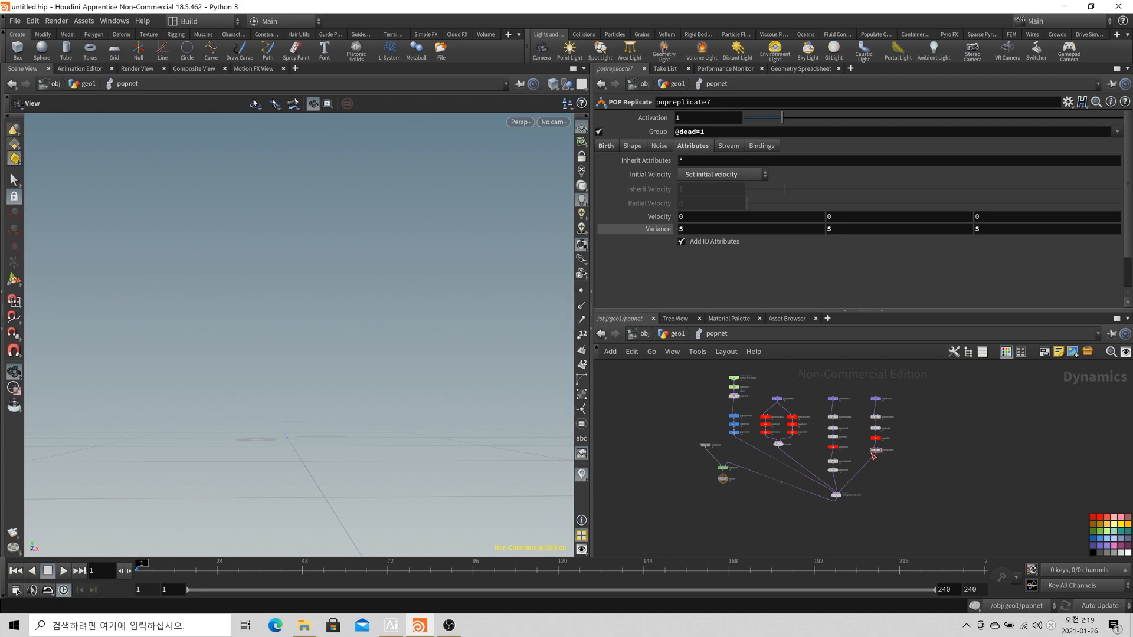
{"action": "left_click", "coordinate": [63, 571]}
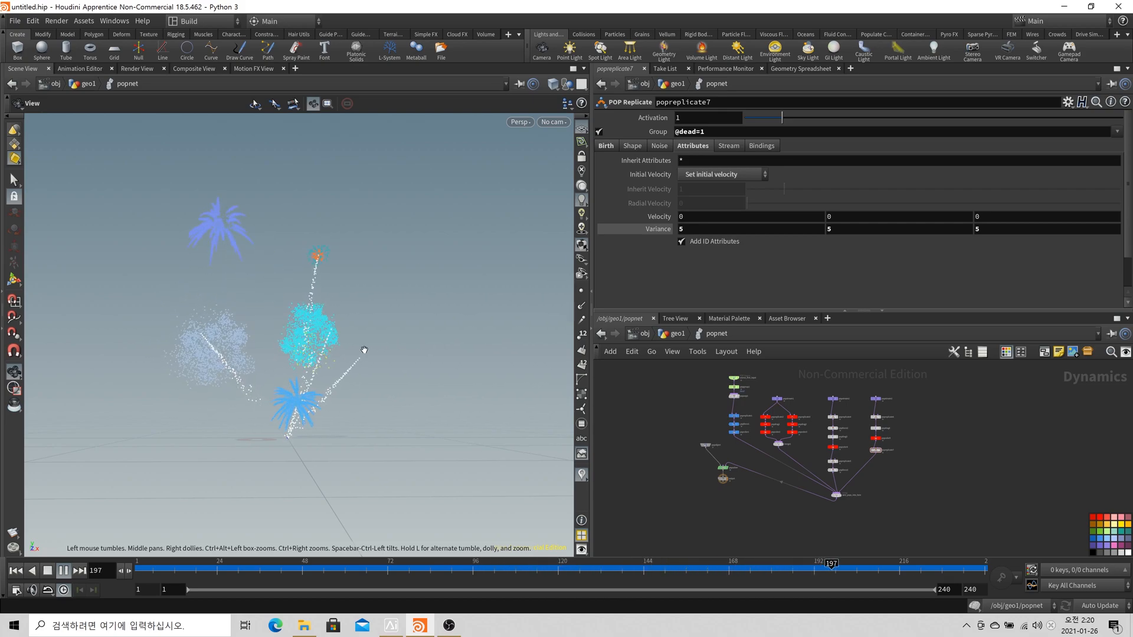
Stop the playback and colour the source_first_input, popgroup1 and popvop1 nodes light green as one group
{"action": "left_click", "coordinate": [62, 572]}
{"action": "scroll", "coordinate": [760, 370], "scroll_direction": "up", "scroll_amount": 5}
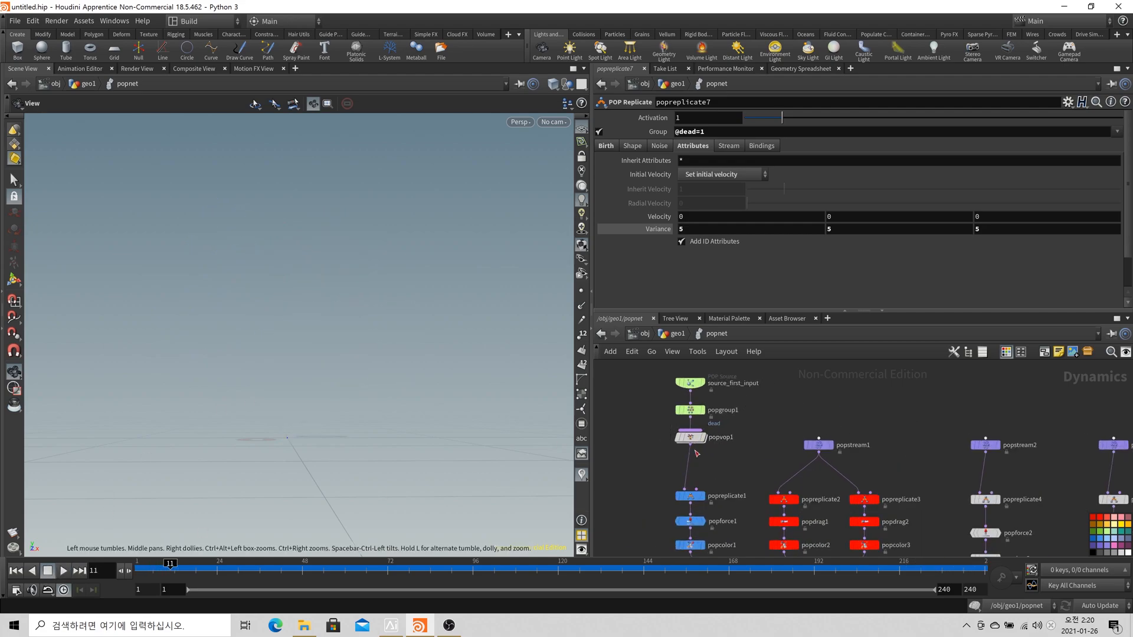
{"action": "left_click_drag", "start_coordinate": [691, 442], "coordinate": [674, 380]}
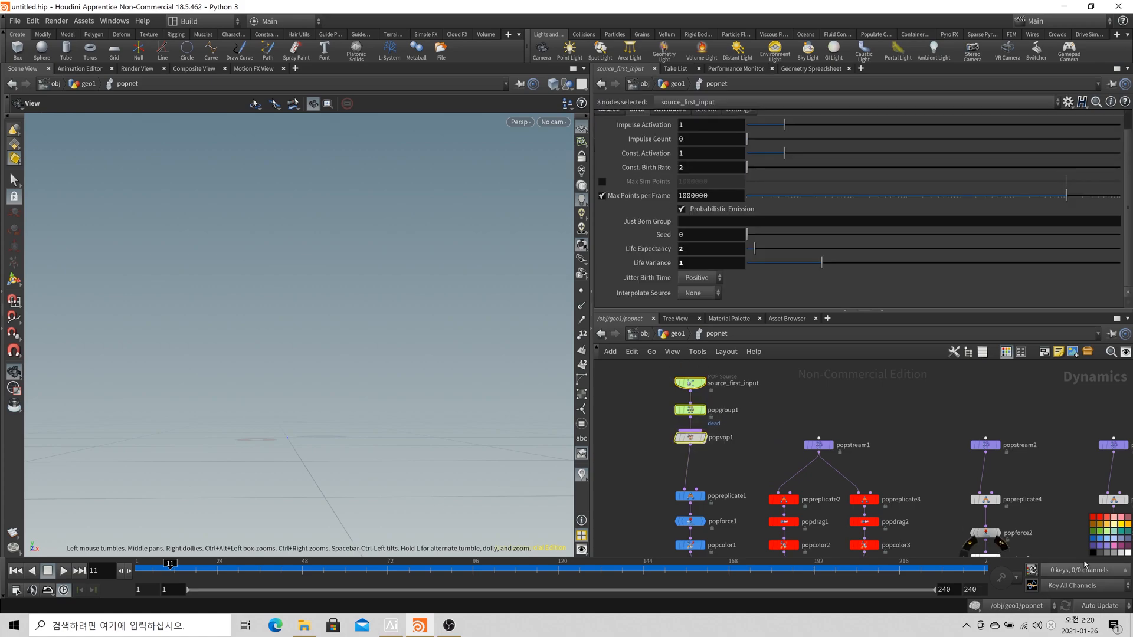
Colour the trail nodes popreplicate1, popforce1 and popcolor1 yellow
{"action": "middle_click_drag", "start_coordinate": [785, 488], "coordinate": [781, 418]}
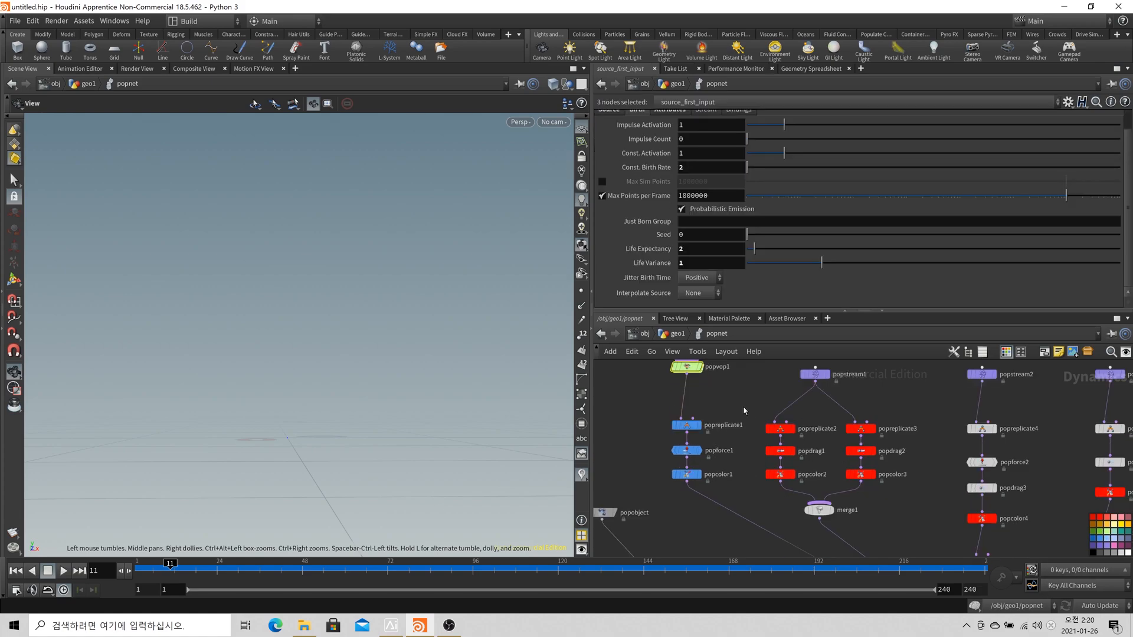
{"action": "left_click", "coordinate": [699, 424]}
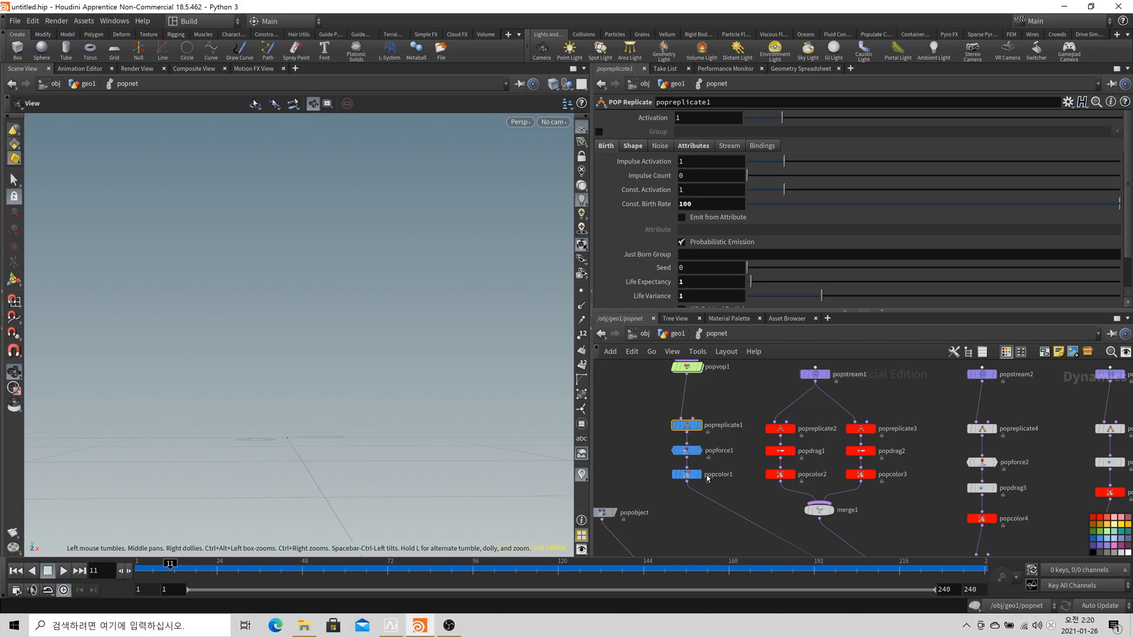
{"action": "left_click_drag", "start_coordinate": [687, 459], "coordinate": [679, 450], "text": "shift"}
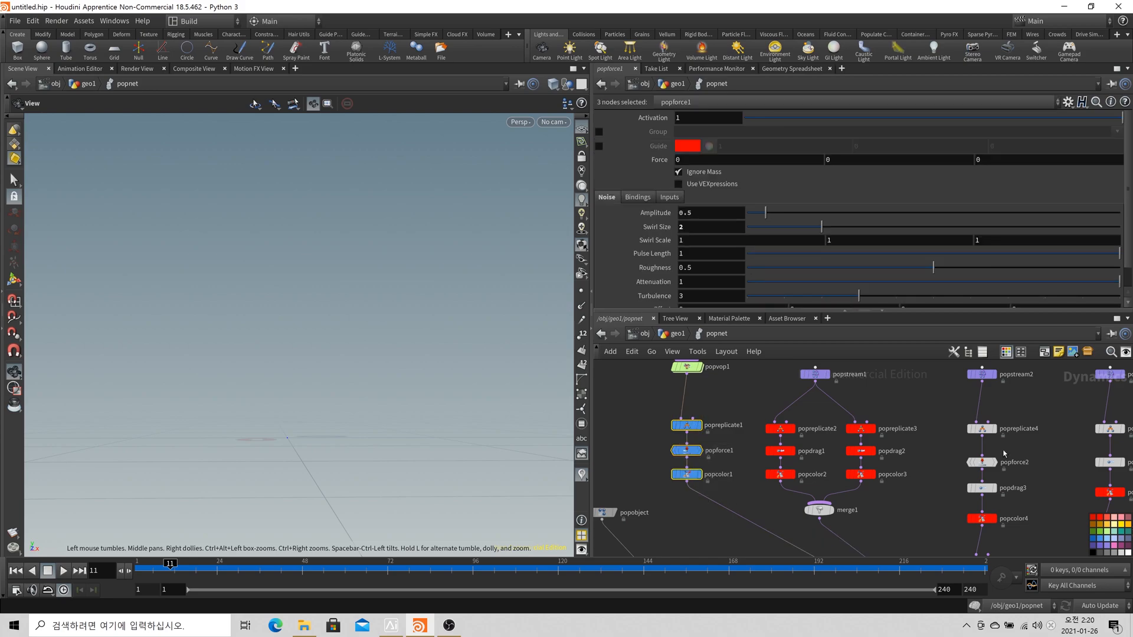
{"action": "left_click", "coordinate": [1120, 525]}
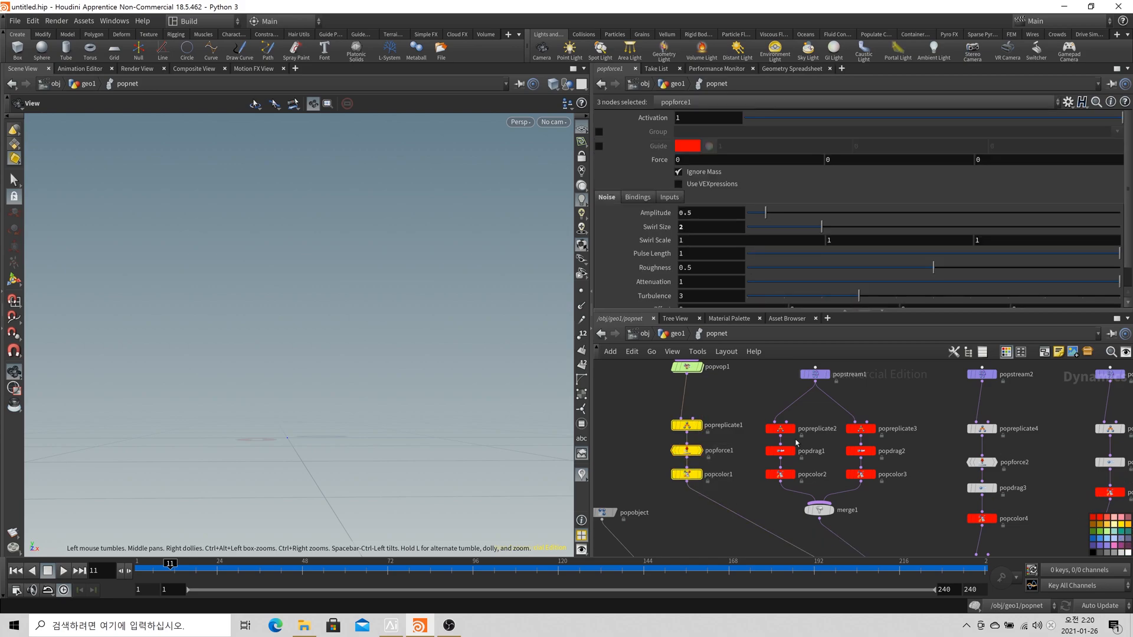
{"action": "left_click", "coordinate": [732, 411]}
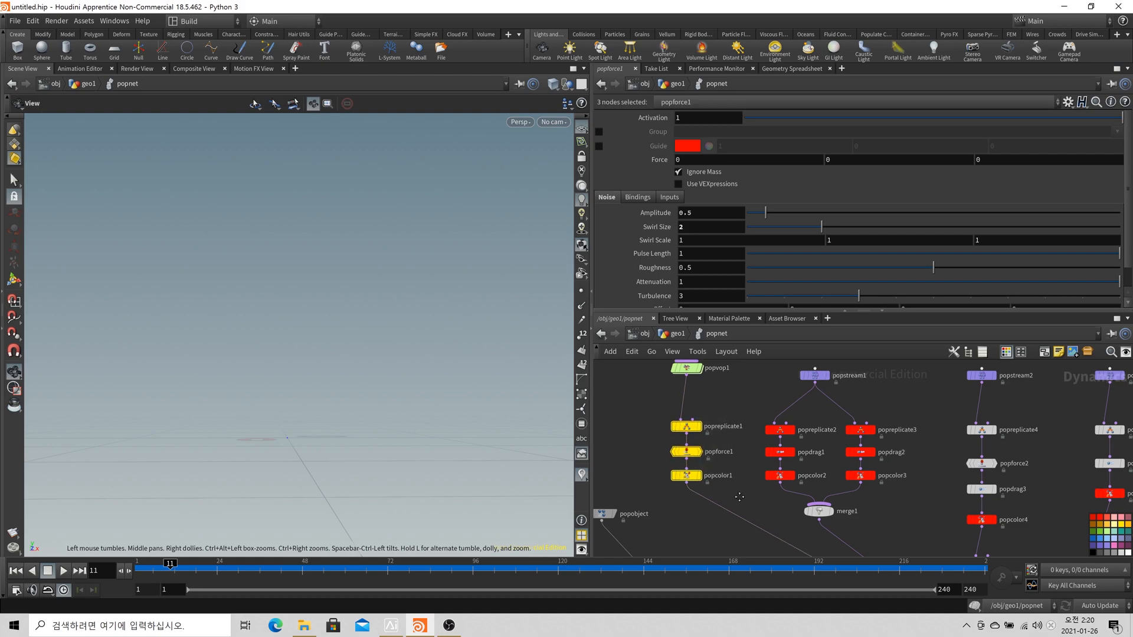
Colour the popstream1 node orange-red to mark the start of the first burst branch
{"action": "scroll", "coordinate": [716, 496], "scroll_direction": "down", "scroll_amount": 3}
{"action": "middle_click_drag", "start_coordinate": [701, 472], "coordinate": [699, 461]}
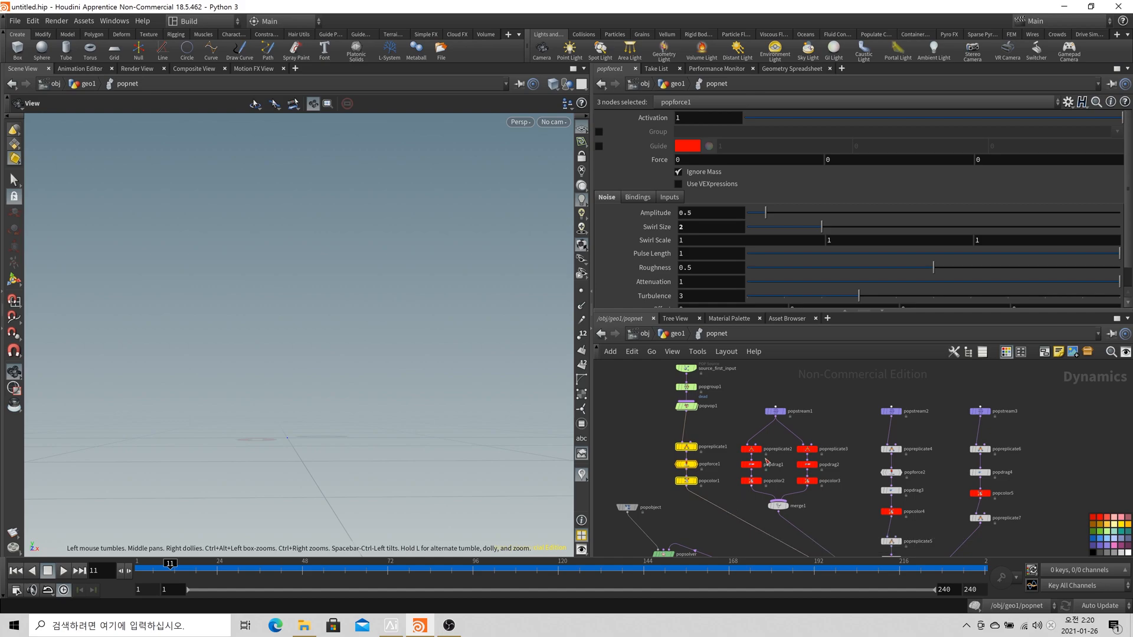
{"action": "scroll", "coordinate": [785, 434], "scroll_direction": "up", "scroll_amount": 2}
{"action": "left_click_drag", "start_coordinate": [833, 426], "coordinate": [747, 404]}
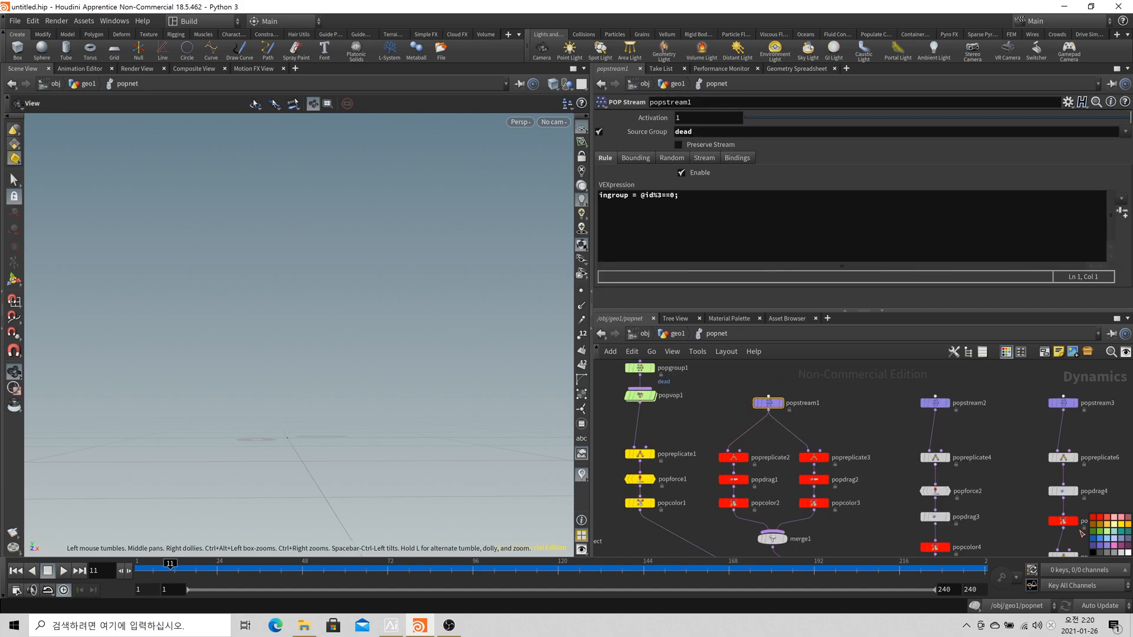
{"action": "left_click", "coordinate": [1108, 520]}
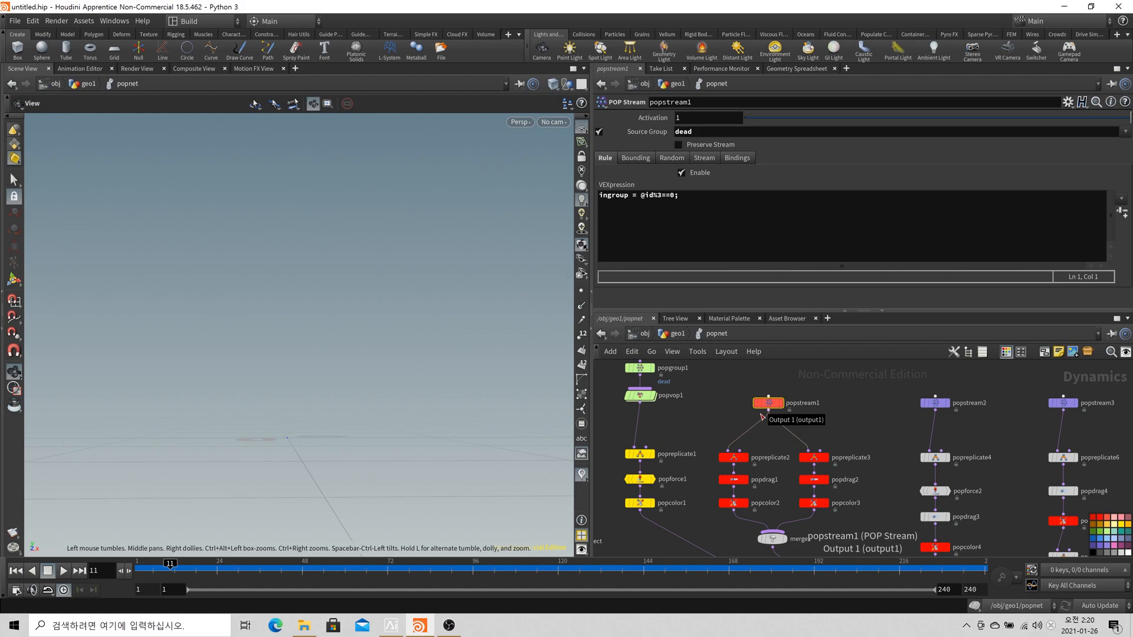
Colour popreplicate2, popdrag1 and popcolor2 light blue, and popreplicate3, popdrag2 and popcolor3 green
{"action": "middle_click_drag", "start_coordinate": [761, 416], "coordinate": [771, 385]}
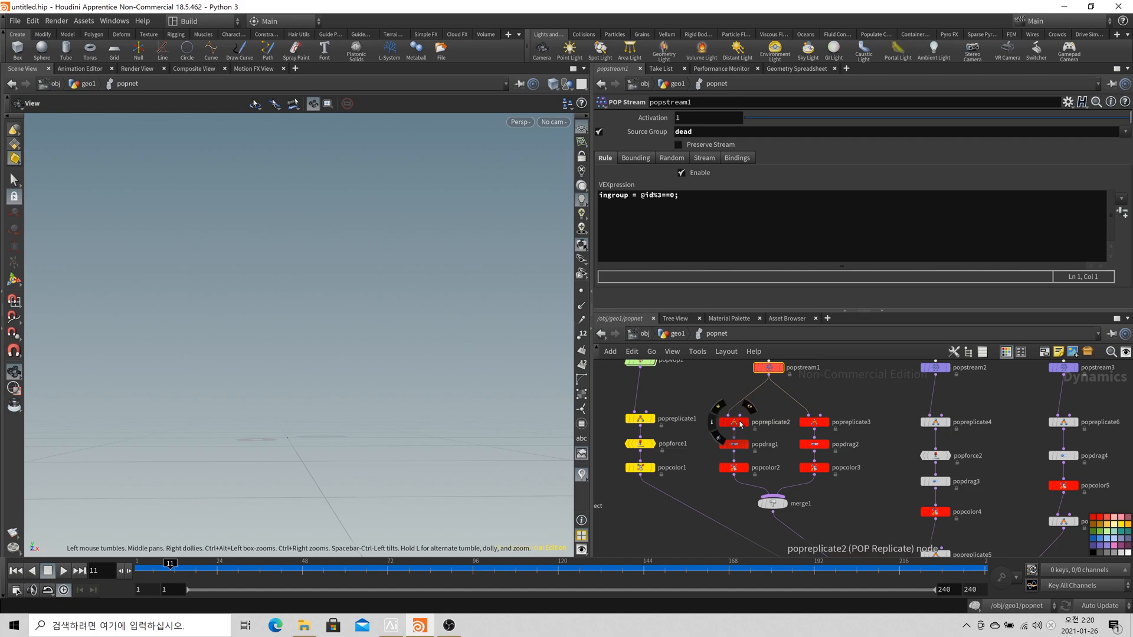
{"action": "left_click_drag", "start_coordinate": [703, 409], "coordinate": [749, 475]}
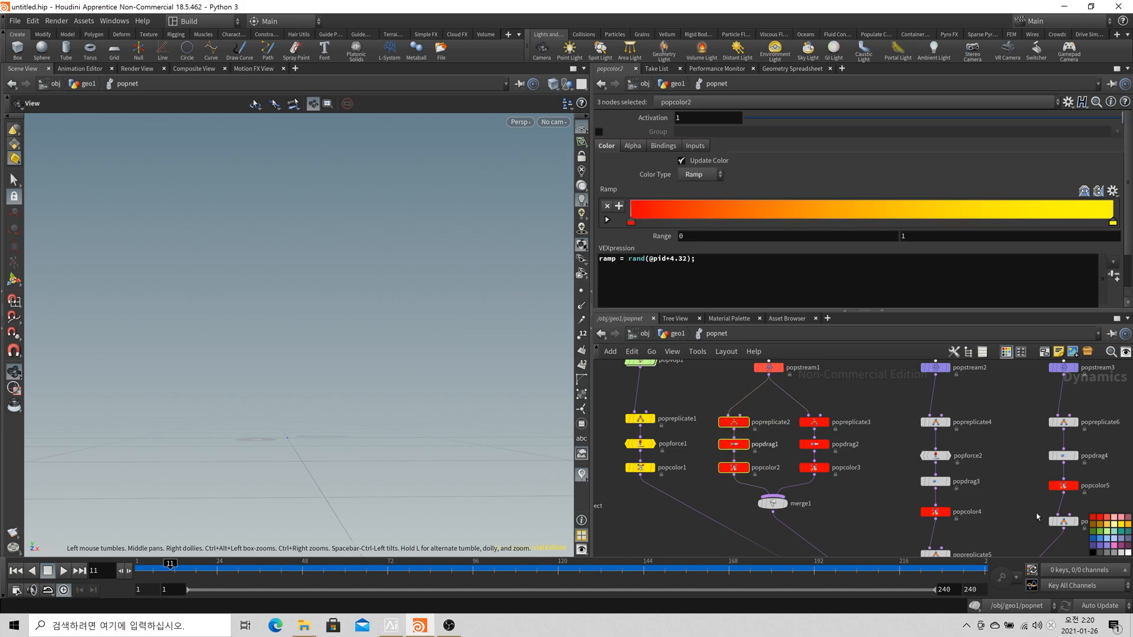
{"action": "left_click", "coordinate": [1107, 536]}
{"action": "left_click_drag", "start_coordinate": [853, 492], "coordinate": [824, 419]}
{"action": "left_click", "coordinate": [1100, 532]}
{"action": "scroll", "coordinate": [836, 475], "scroll_direction": "down", "scroll_amount": 3}
{"action": "mouse_move", "coordinate": [762, 506]}
Colour popstream2 pink and its popreplicate4, popforce2, popdrag3 and popcolor4 nodes violet
{"action": "middle_click_drag", "start_coordinate": [866, 404], "coordinate": [820, 382]}
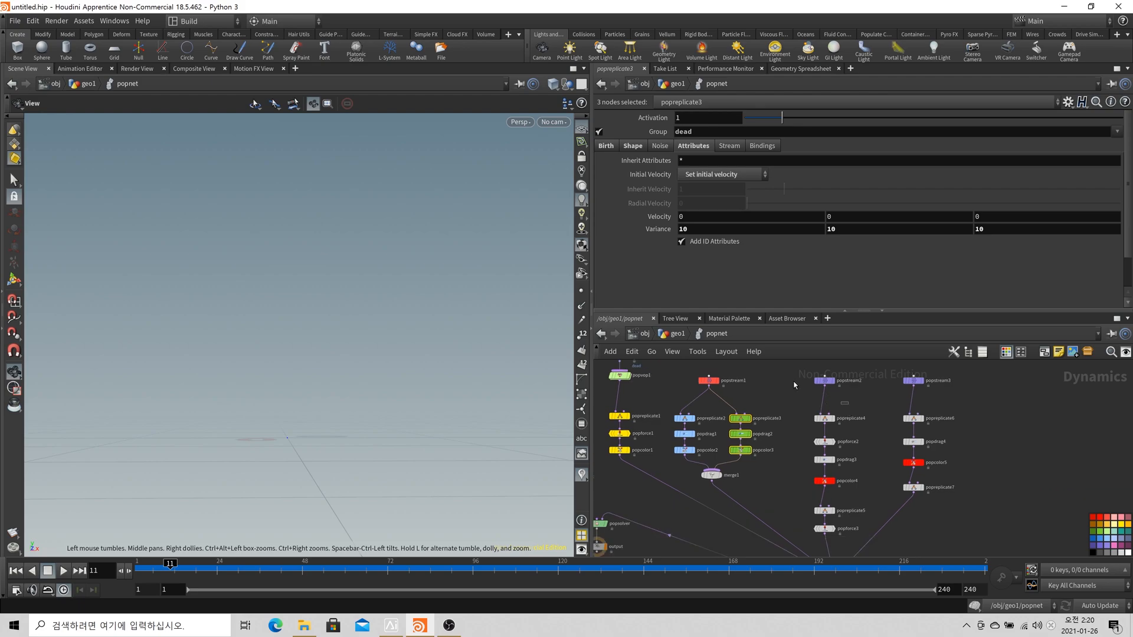
{"action": "left_click", "coordinate": [825, 381]}
{"action": "left_click", "coordinate": [1121, 518]}
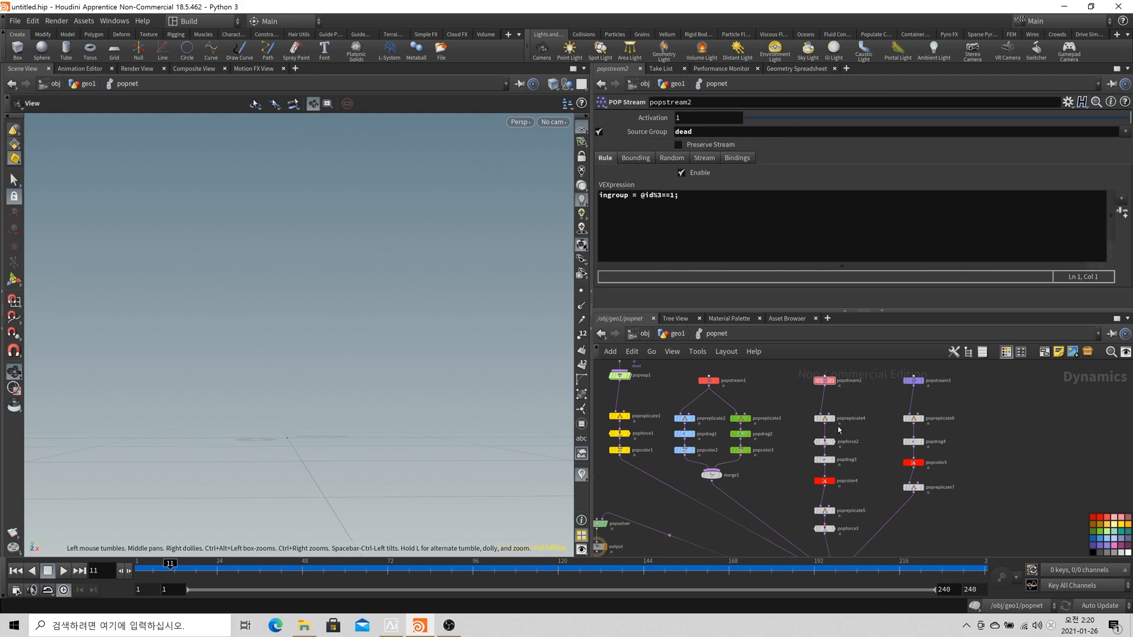
{"action": "scroll", "coordinate": [836, 426], "scroll_direction": "up", "scroll_amount": 3}
{"action": "left_click", "coordinate": [815, 417]}
{"action": "left_click_drag", "start_coordinate": [772, 407], "coordinate": [844, 512]}
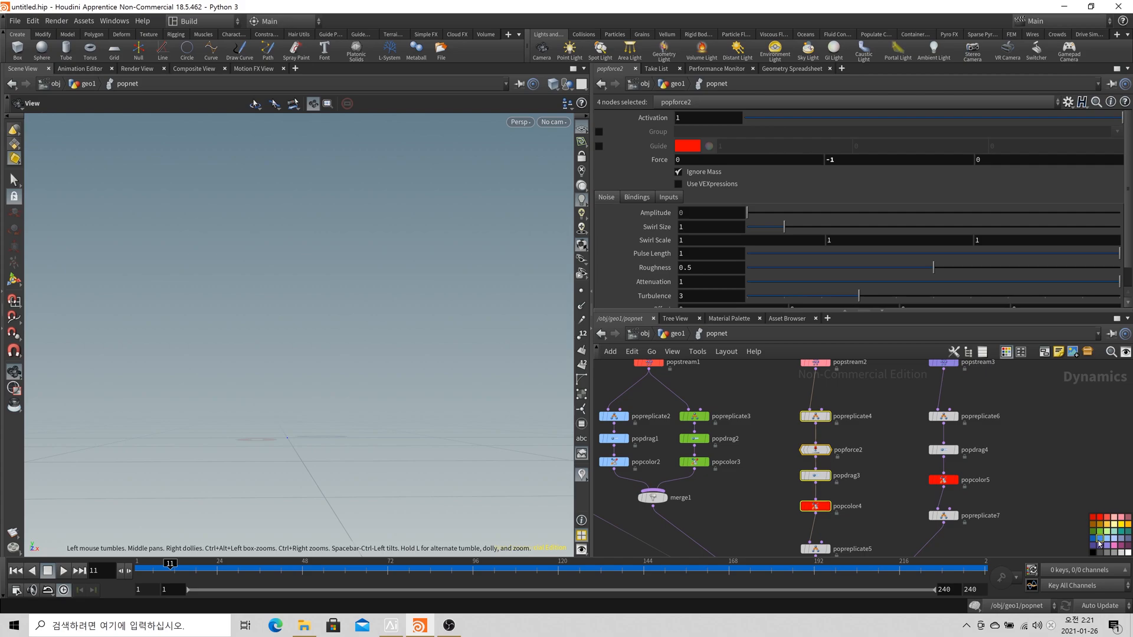
{"action": "left_click", "coordinate": [1100, 543]}
Colour the secondary burst nodes popreplicate5 and popforce3 magenta
{"action": "scroll", "coordinate": [867, 516], "scroll_direction": "down", "scroll_amount": 2}
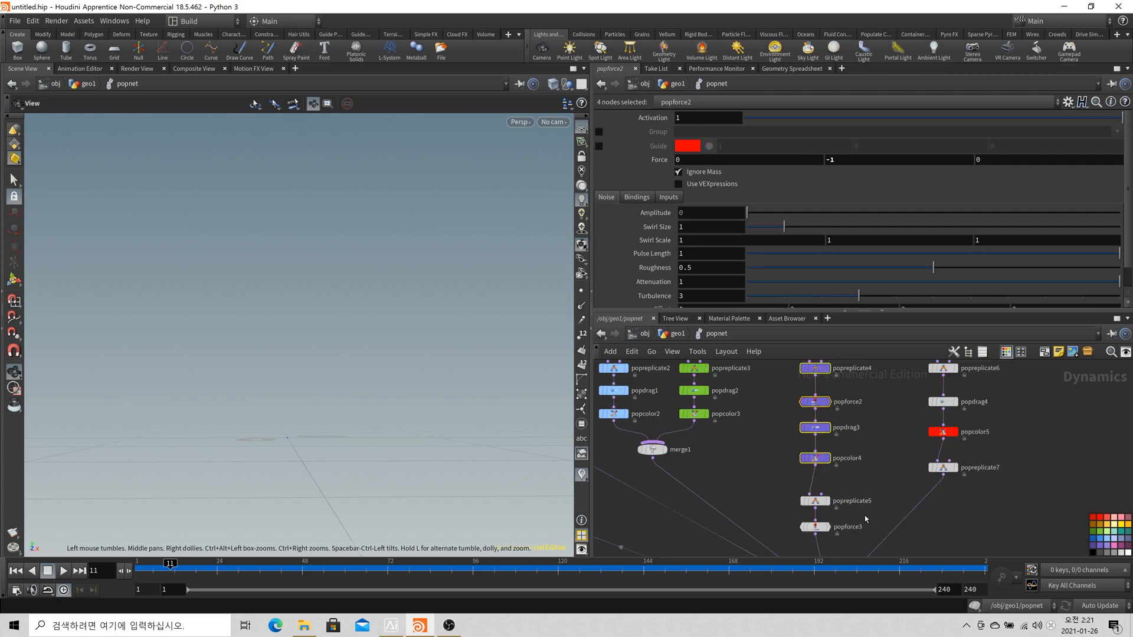
{"action": "left_click_drag", "start_coordinate": [791, 537], "coordinate": [844, 492]}
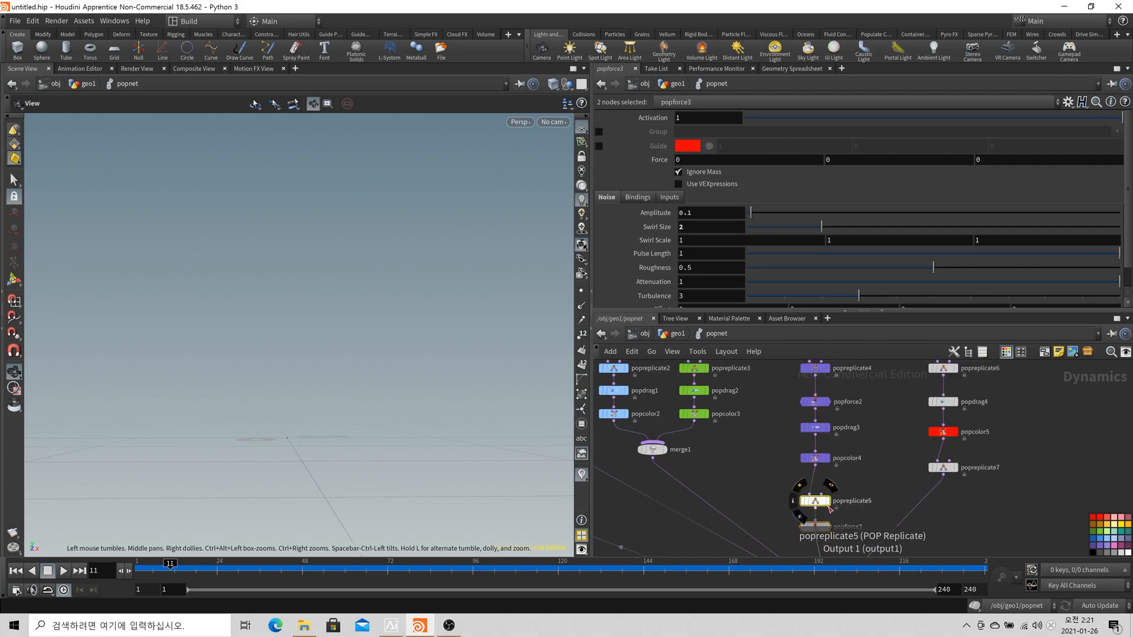
{"action": "left_click", "coordinate": [1121, 546]}
Colour the popstream3 node dark purple
{"action": "scroll", "coordinate": [857, 467], "scroll_direction": "down", "scroll_amount": 1}
{"action": "middle_click_drag", "start_coordinate": [976, 362], "coordinate": [912, 410]}
{"action": "left_click", "coordinate": [865, 389]}
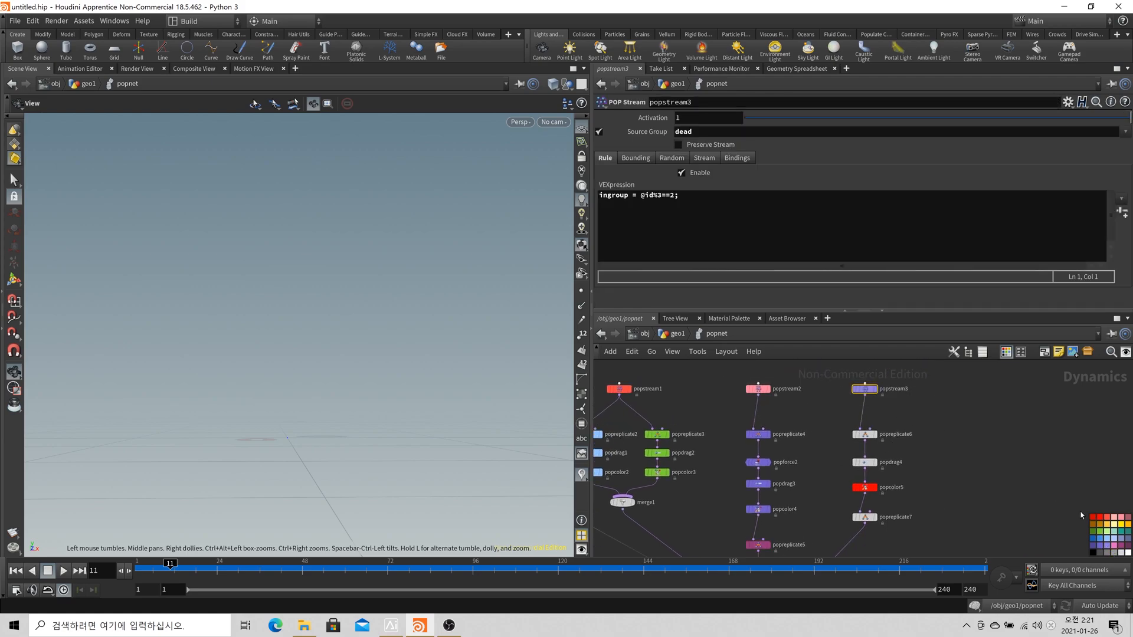
{"action": "left_click", "coordinate": [1128, 546]}
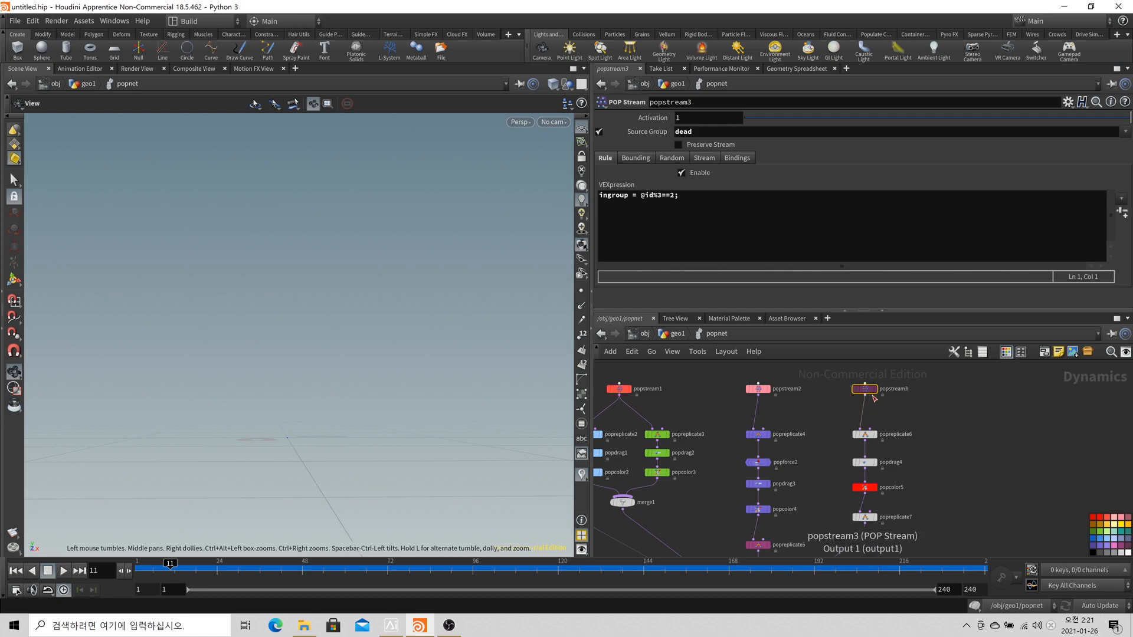
Colour popreplicate6, popdrag4 and popcolor5 orange and the popreplicate7 node below them dark green
{"action": "scroll", "coordinate": [886, 450], "scroll_direction": "up", "scroll_amount": 1}
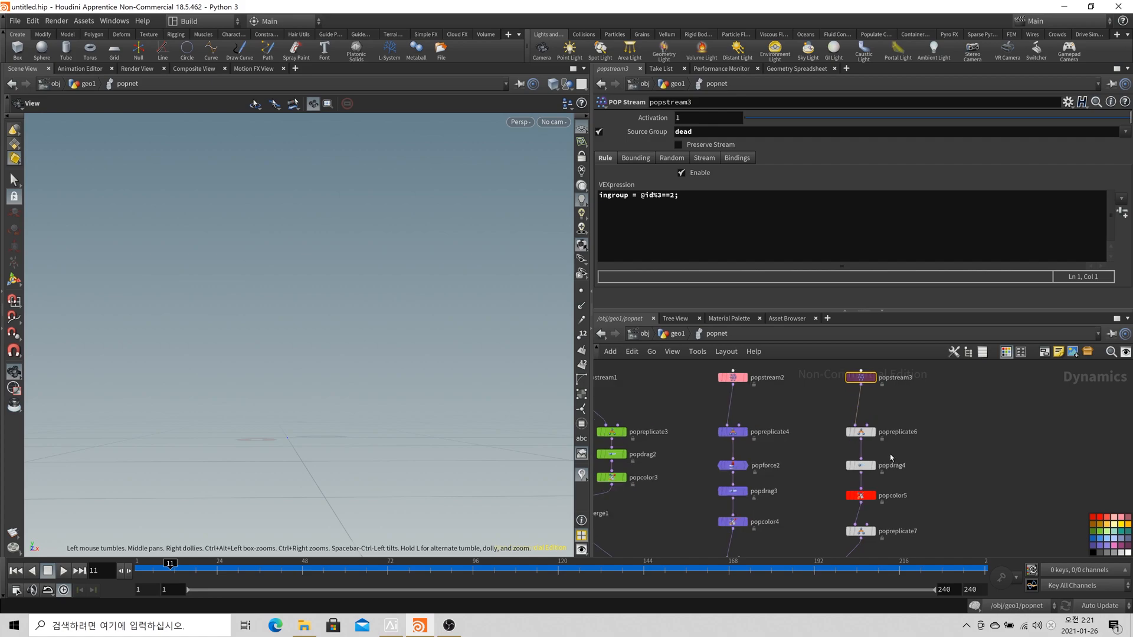
{"action": "left_click_drag", "start_coordinate": [880, 503], "coordinate": [826, 431]}
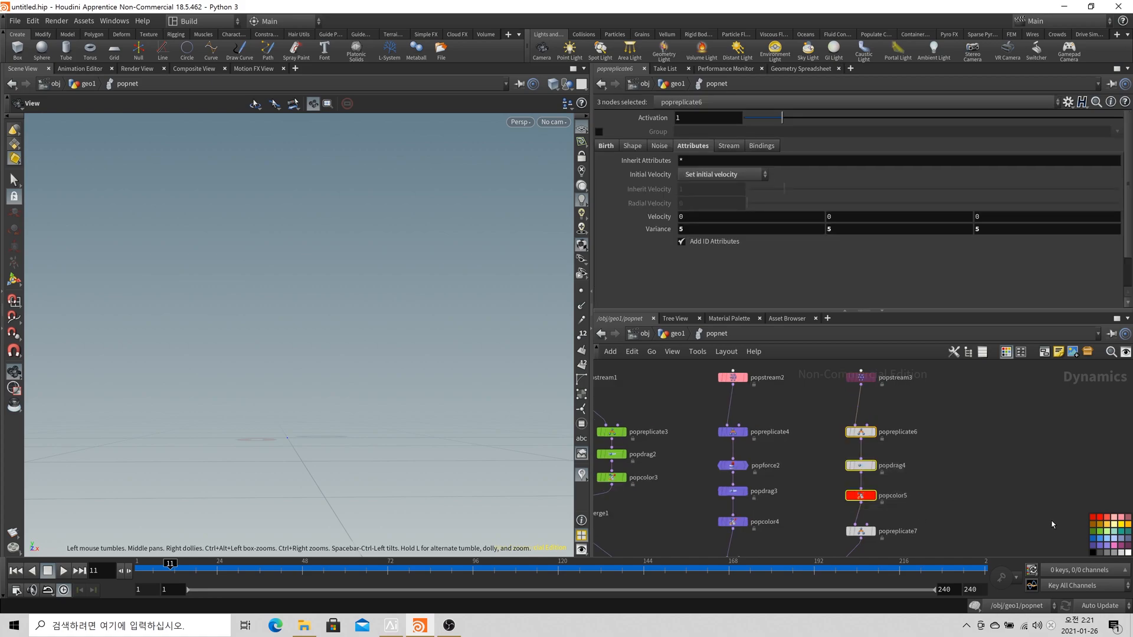
{"action": "left_click", "coordinate": [1102, 524]}
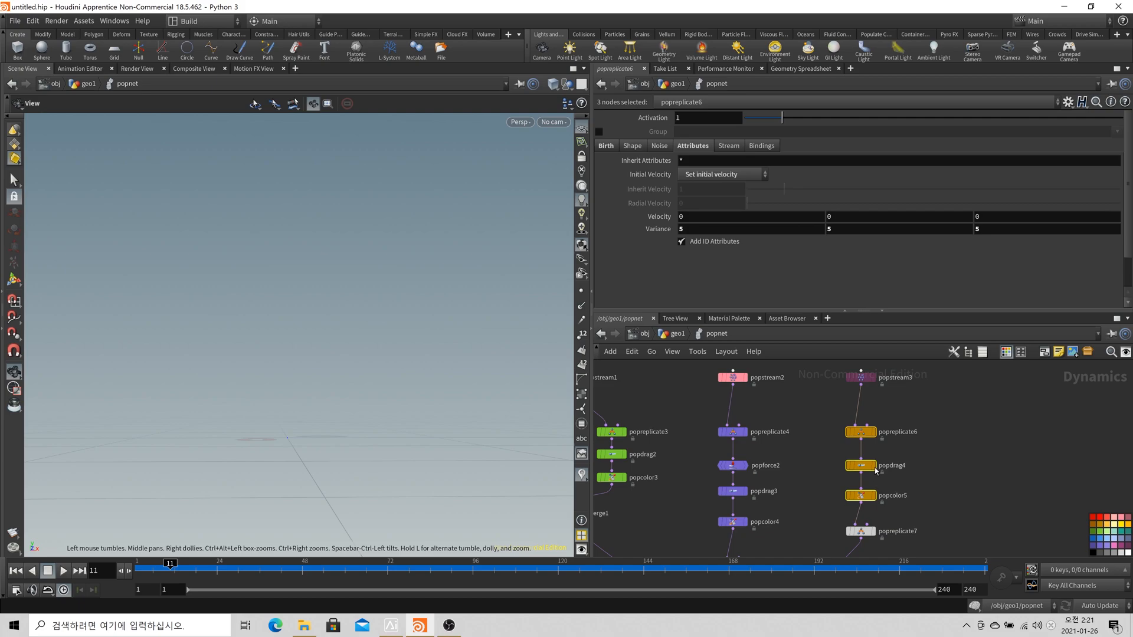
{"action": "middle_click_drag", "start_coordinate": [890, 530], "coordinate": [883, 475]}
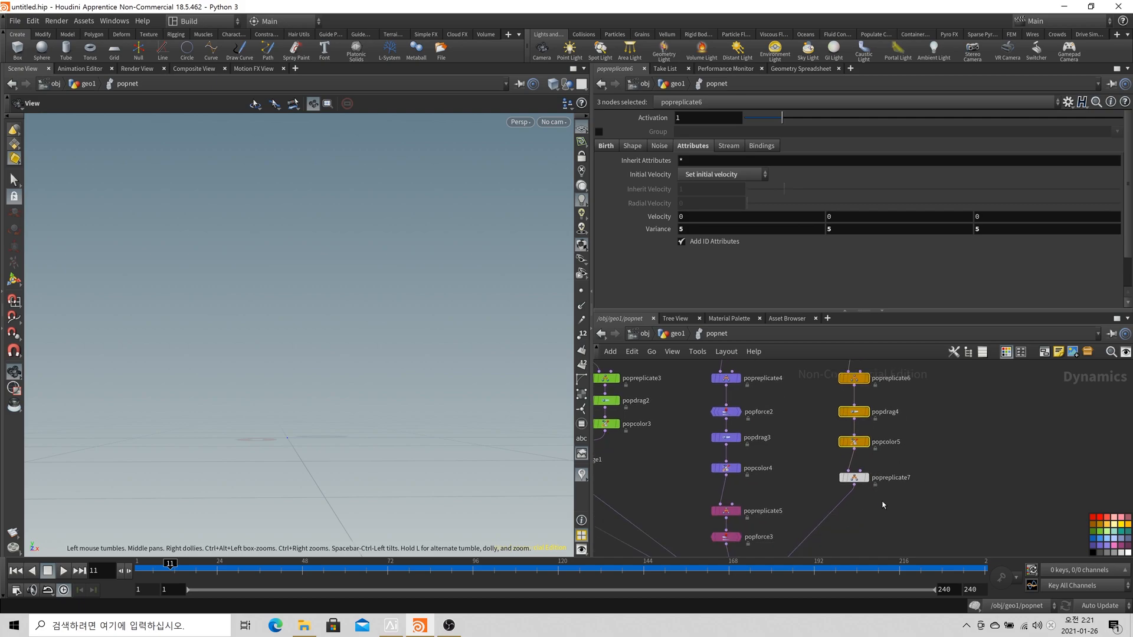
{"action": "left_click", "coordinate": [854, 477]}
{"action": "left_click", "coordinate": [1094, 533]}
Centre the final merge node wire_pops_into_here below the branches and shift the whole popstream2 branch slightly upward
{"action": "scroll", "coordinate": [873, 481], "scroll_direction": "down", "scroll_amount": 4}
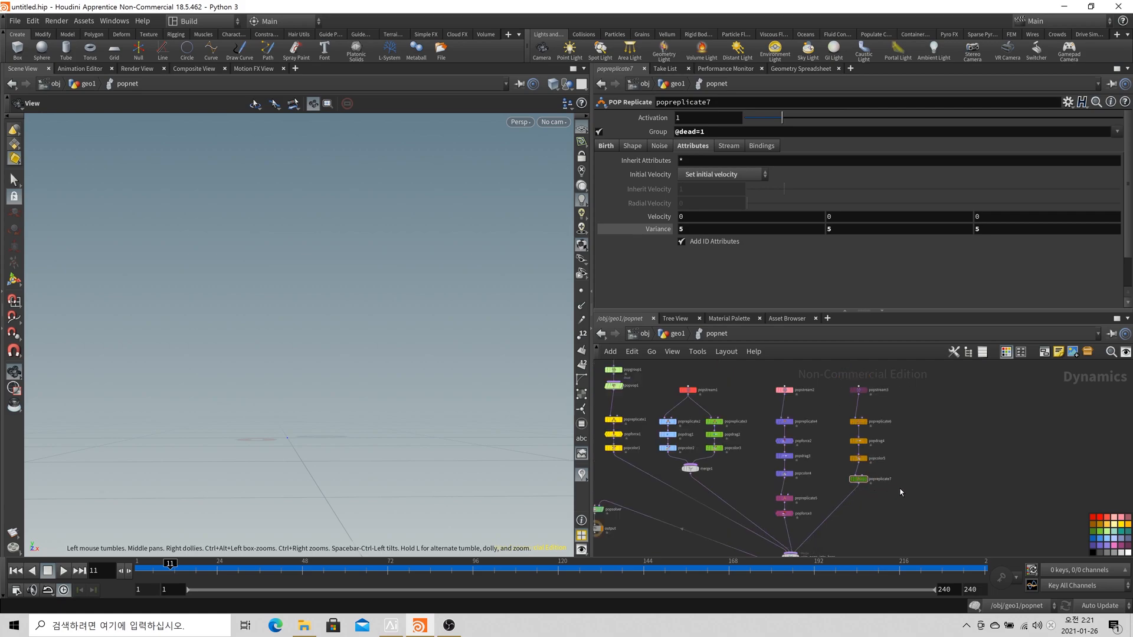
{"action": "middle_click_drag", "start_coordinate": [900, 490], "coordinate": [953, 463]}
{"action": "scroll", "coordinate": [955, 464], "scroll_direction": "down", "scroll_amount": 2}
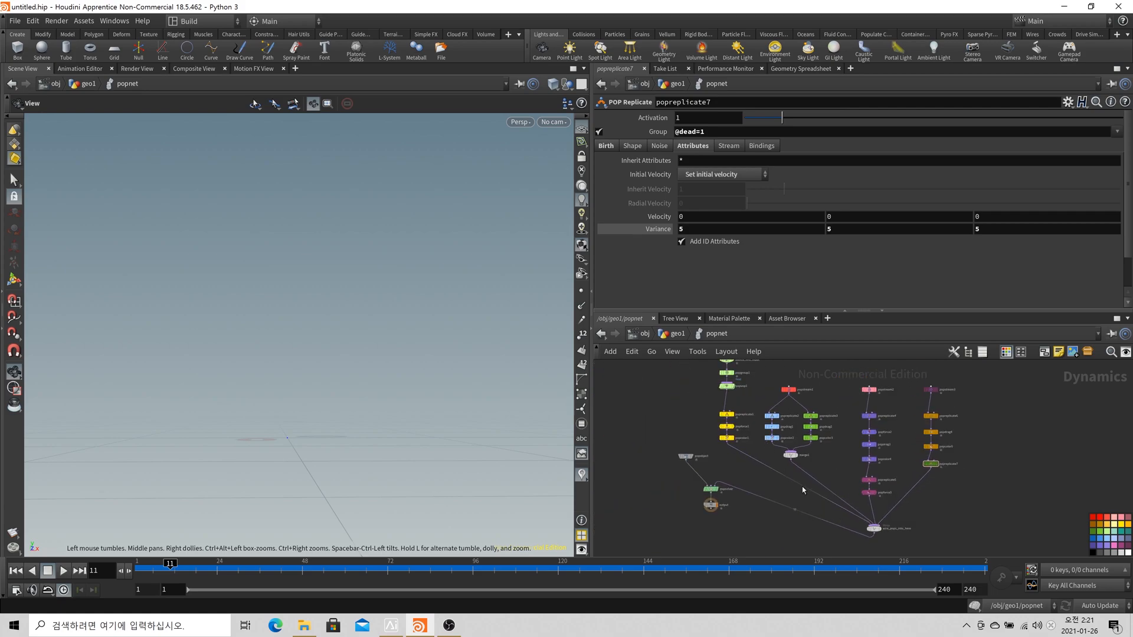
{"action": "left_click_drag", "start_coordinate": [872, 528], "coordinate": [830, 522]}
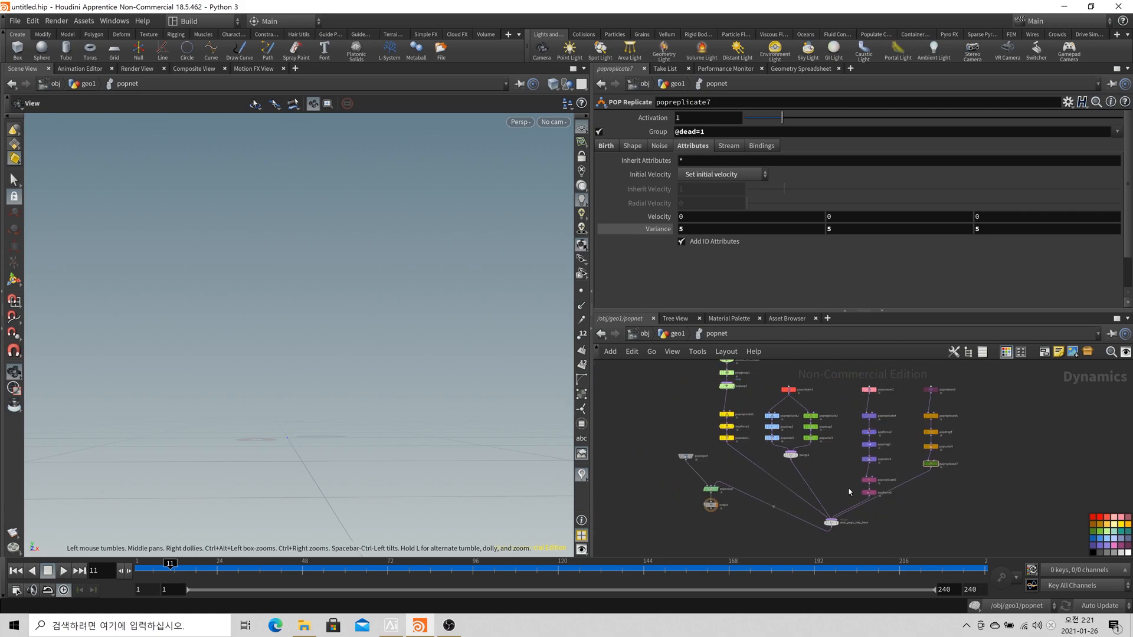
{"action": "left_click_drag", "start_coordinate": [876, 468], "coordinate": [864, 370]}
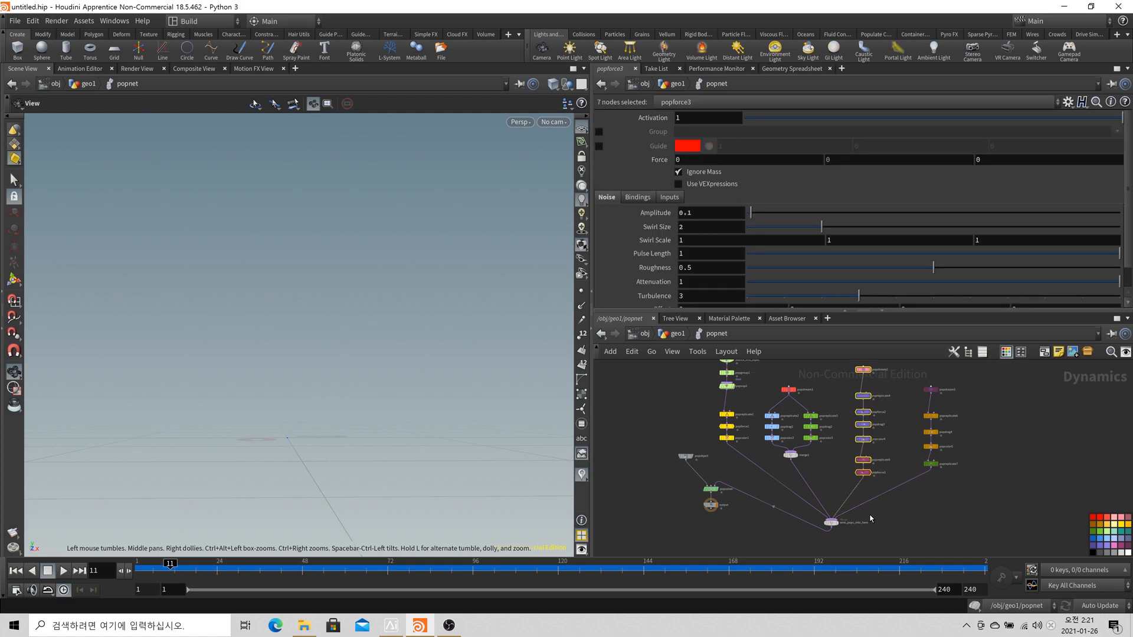
Inspect the final merge and the output node at the end of the network
{"action": "left_click", "coordinate": [831, 523]}
{"action": "left_click", "coordinate": [711, 505]}
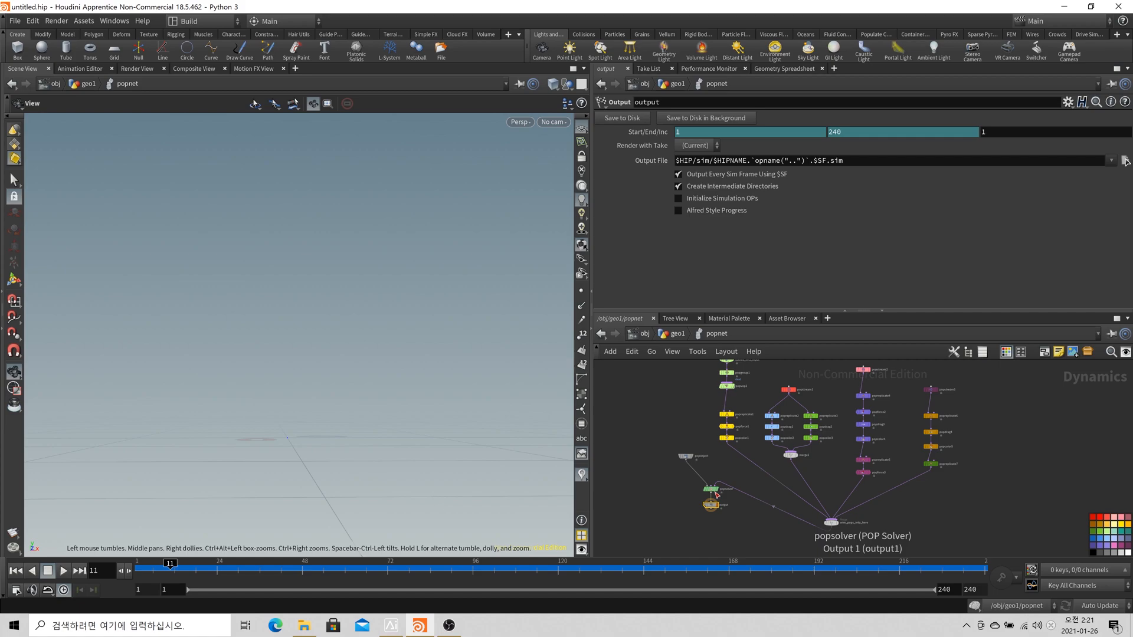
{"action": "scroll", "coordinate": [691, 530], "scroll_direction": "up", "scroll_amount": 3}
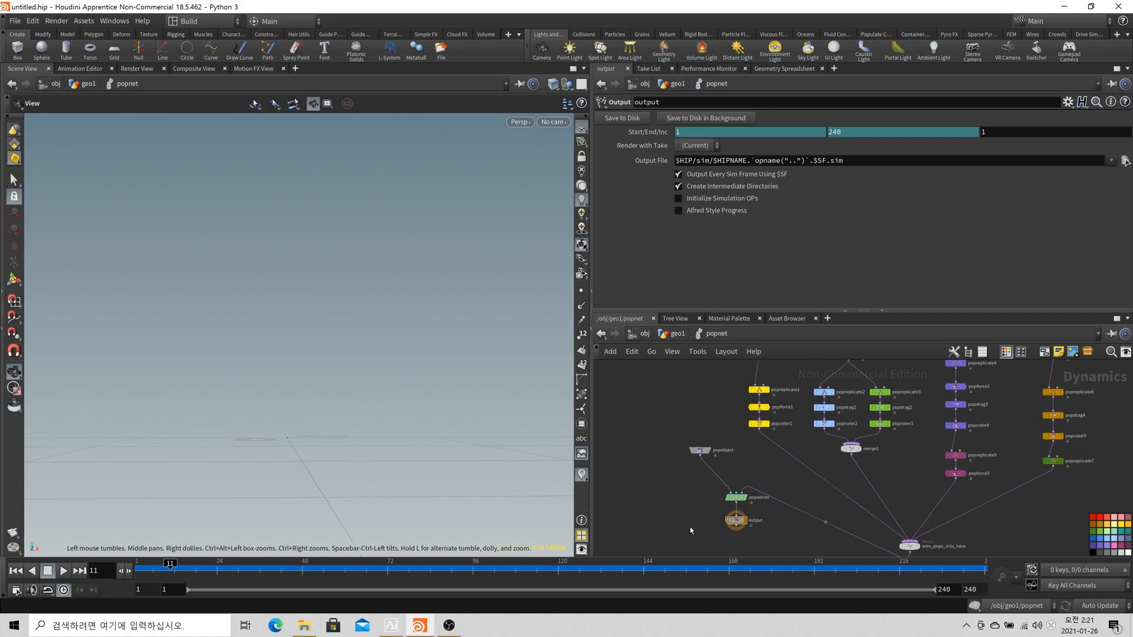